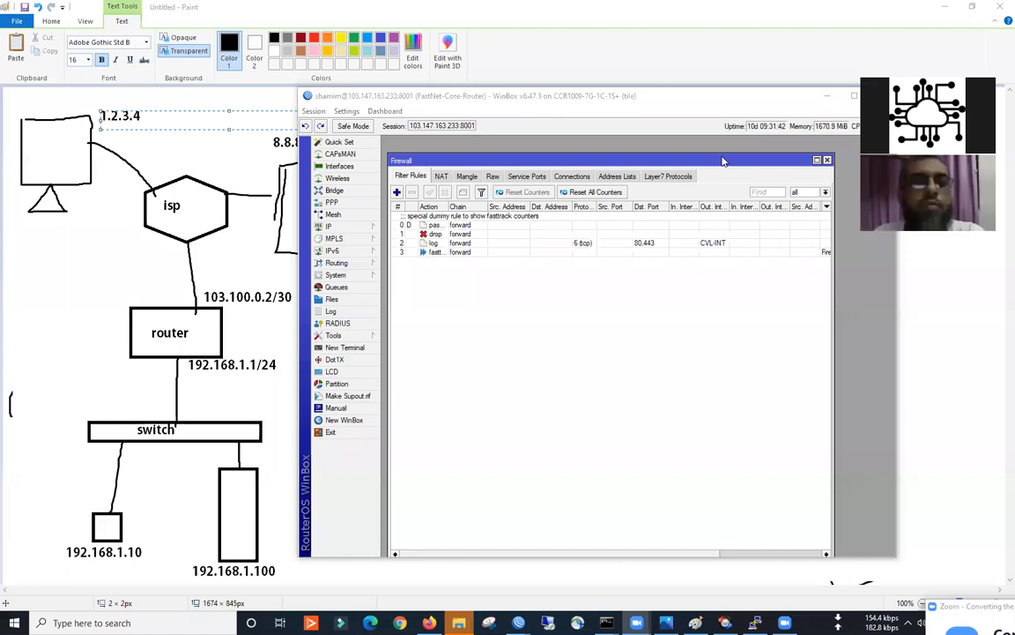
- Start a new firewall filter rule and show its general matching settings
click(521, 386)
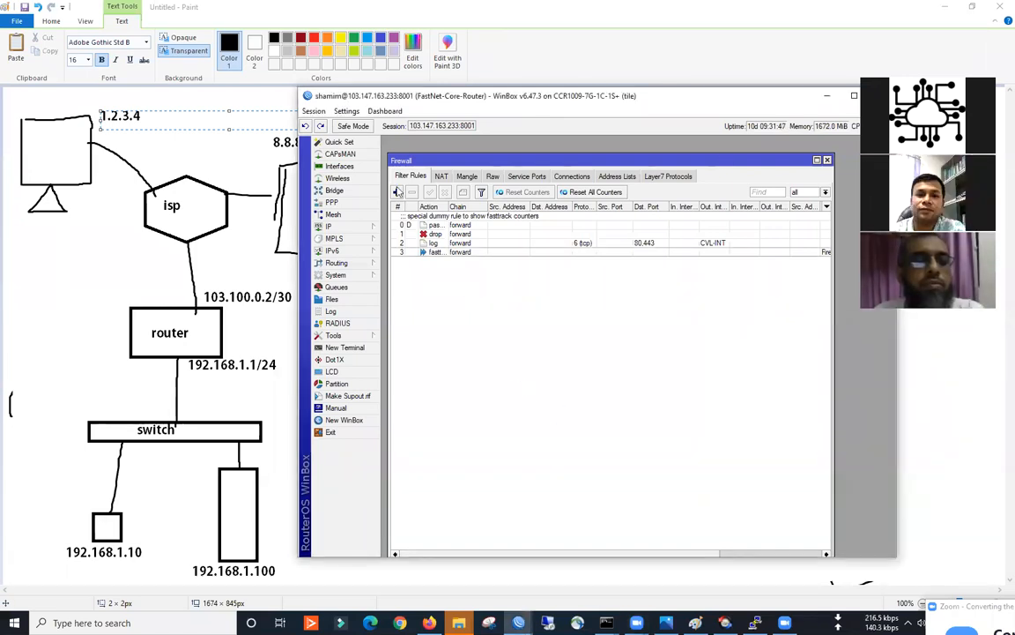
click(398, 194)
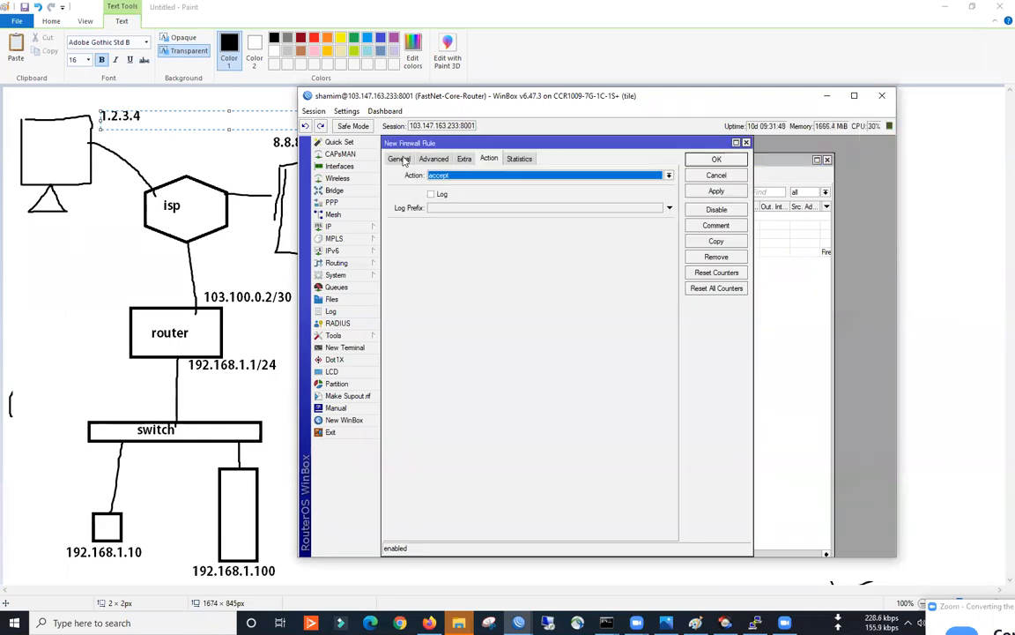
click(399, 159)
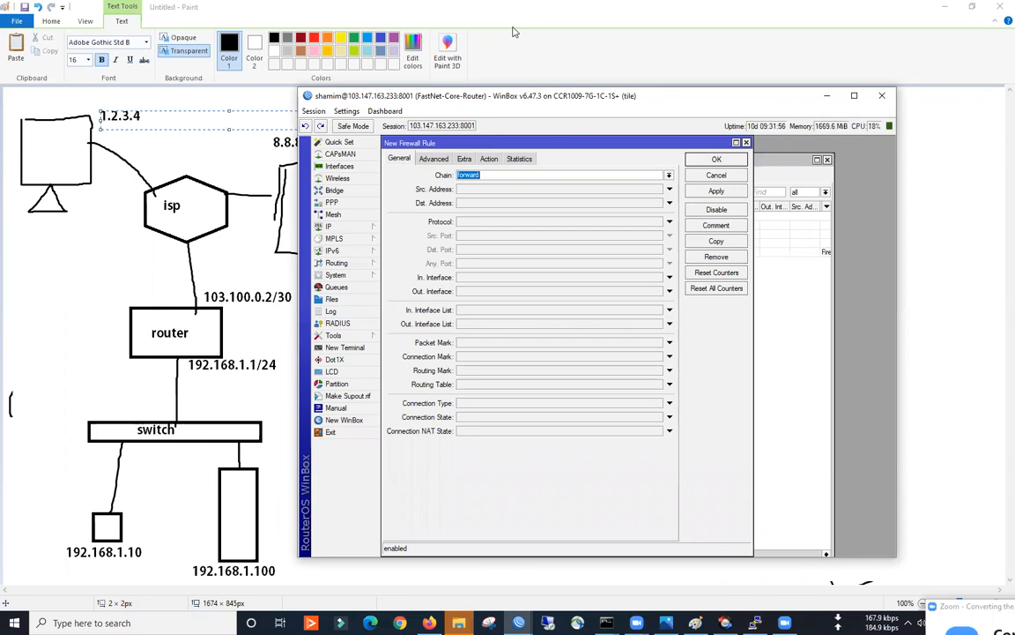
- Outline the fields from Packet Mark to Routing Table in red, adding an M and a small packet sketch nearby
mouse_move(401, 340)
mouse_down()
mouse_move(677, 341)
mouse_move(679, 374)
mouse_move(642, 388)
mouse_move(414, 393)
mouse_move(401, 384)
mouse_move(409, 336)
mouse_up()
drag(705, 468, 706, 444)
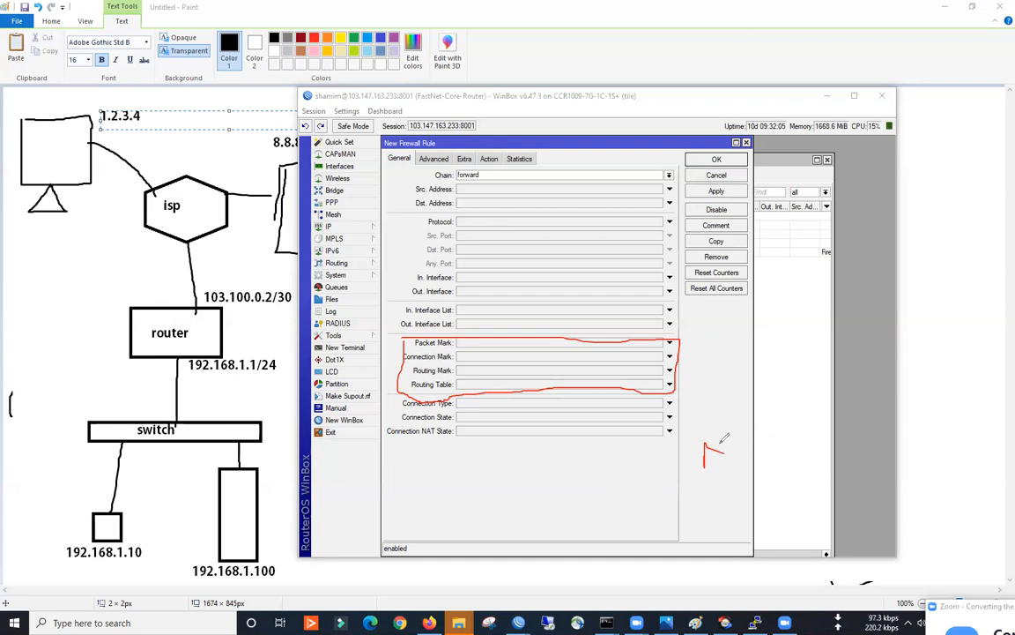
mouse_move(726, 443)
mouse_down()
mouse_move(731, 437)
mouse_move(733, 458)
mouse_up()
mouse_move(407, 494)
mouse_down()
mouse_move(446, 475)
mouse_move(501, 492)
mouse_move(500, 510)
mouse_move(547, 479)
mouse_move(551, 504)
mouse_move(484, 512)
mouse_up()
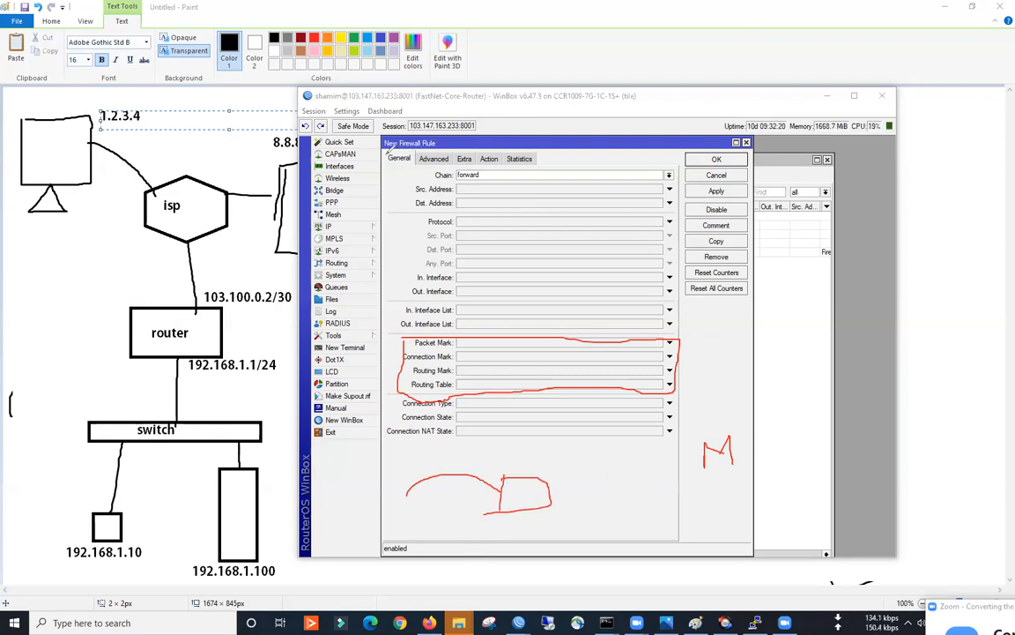
- Outline and underline the General, Advanced and Extra headings in red, label them M, and circle the M beside the rule's fields
drag(386, 150, 476, 162)
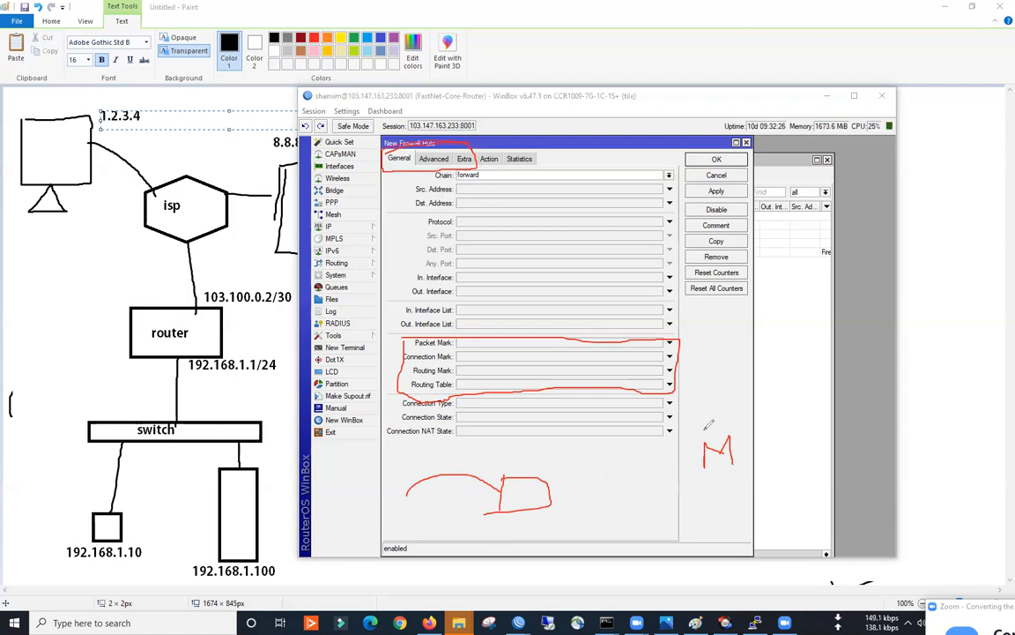
drag(703, 424, 697, 422)
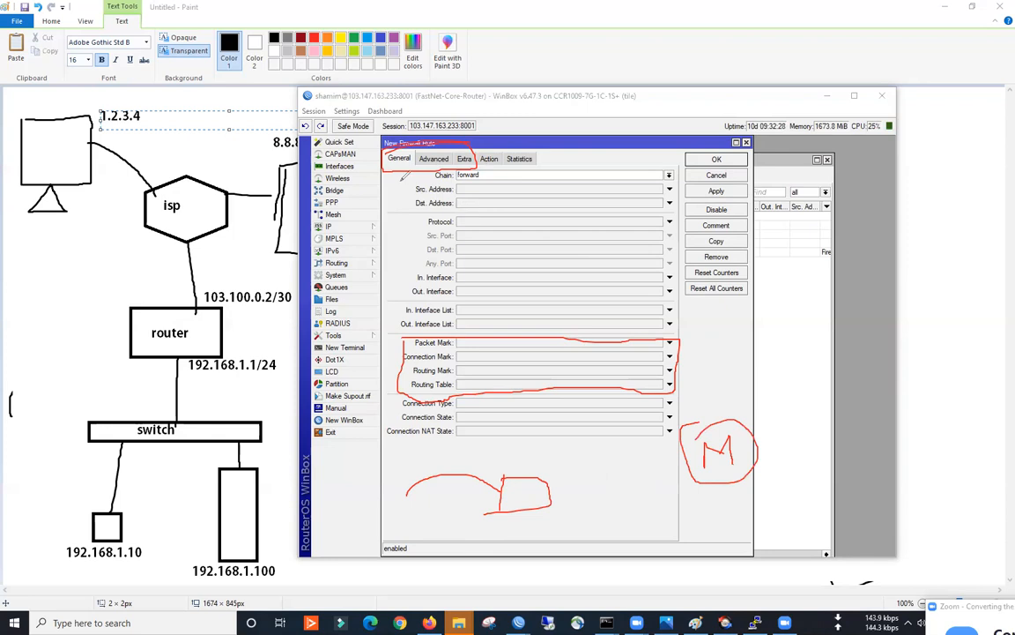
drag(394, 175, 477, 174)
drag(529, 134, 536, 137)
mouse_move(540, 141)
mouse_down()
mouse_move(559, 124)
mouse_move(562, 140)
mouse_up()
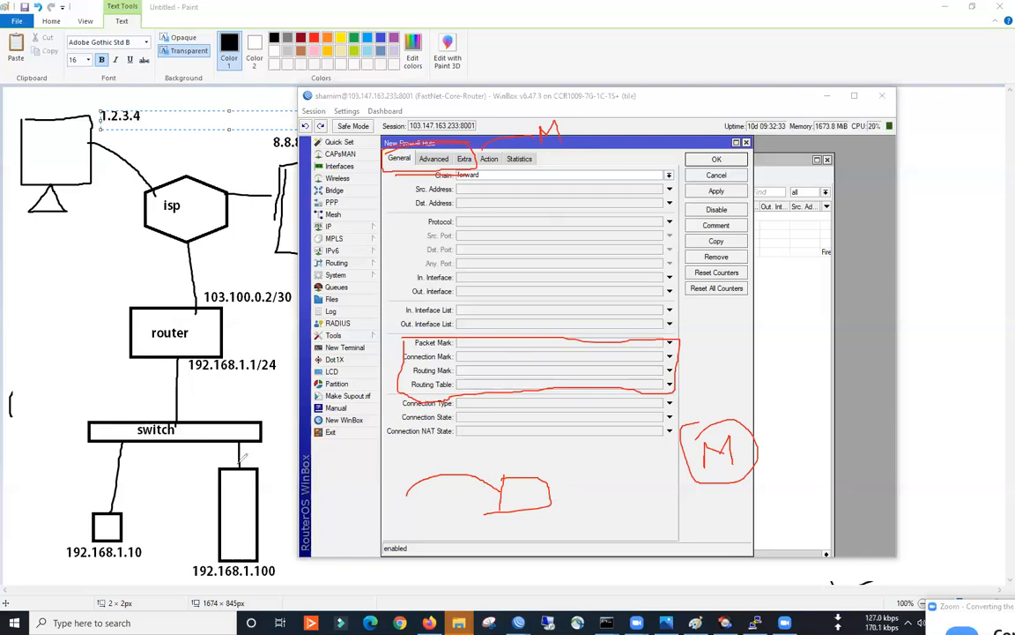
- Draw red paths from 192.168.1.10 and 192.168.1.100 to the router in the diagram, and write X and Y beside the router
mouse_move(110, 518)
mouse_down()
mouse_move(78, 388)
mouse_move(161, 362)
mouse_up()
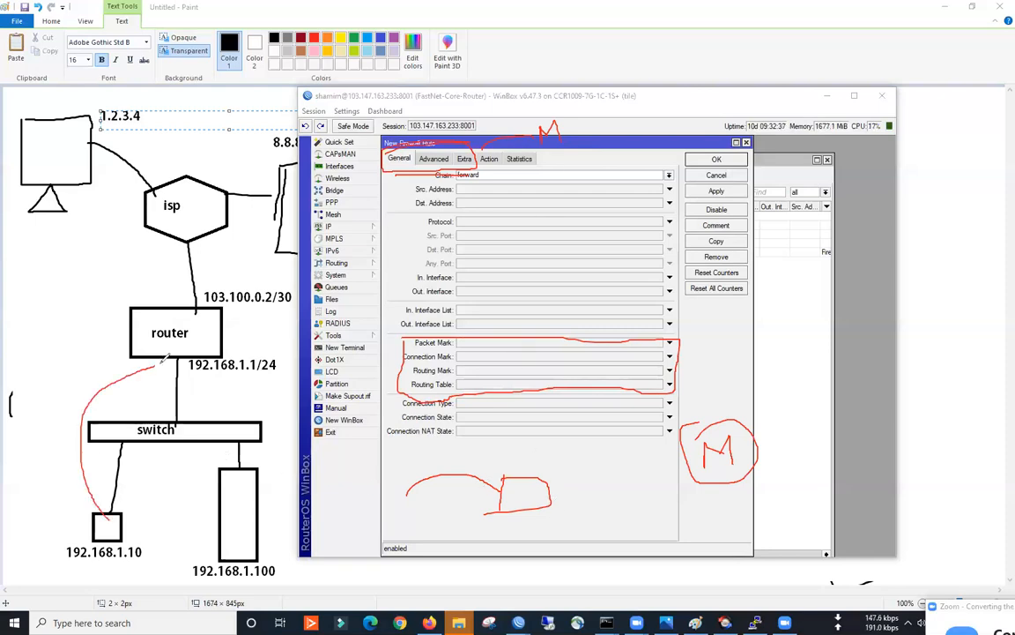
mouse_move(50, 335)
mouse_down()
mouse_move(55, 310)
mouse_move(60, 335)
mouse_up()
mouse_move(246, 525)
mouse_down()
mouse_move(262, 392)
mouse_move(165, 356)
mouse_up()
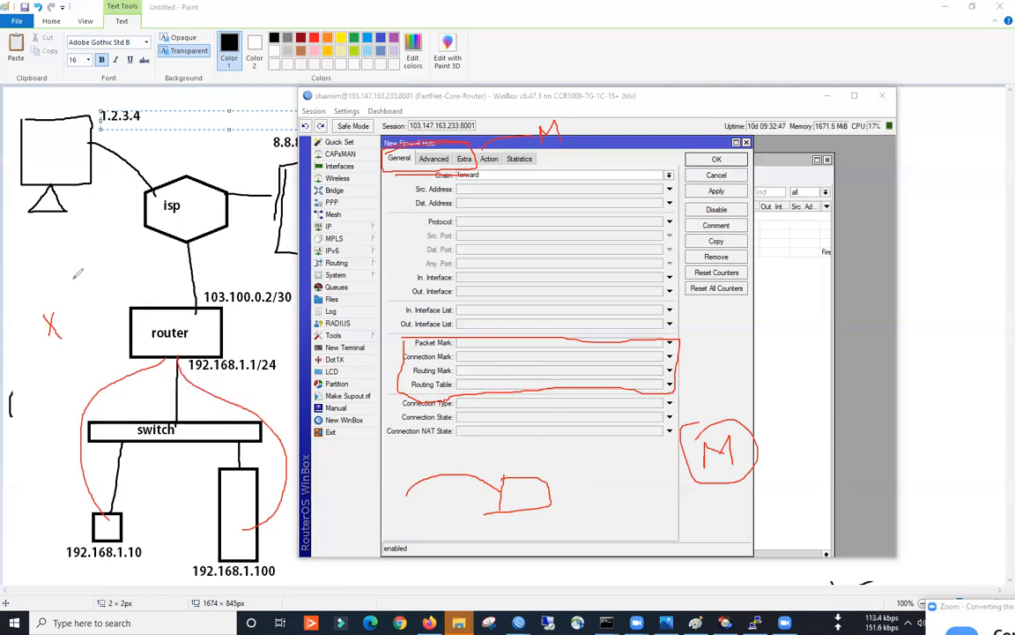
drag(74, 281, 87, 285)
drag(91, 266, 99, 311)
- Retrace the red path from 192.168.1.10 to the router, box the X, and write a second Y above it
mouse_move(101, 505)
mouse_down()
mouse_move(130, 324)
mouse_move(104, 494)
mouse_move(84, 424)
mouse_move(161, 358)
mouse_up()
mouse_move(82, 302)
mouse_down()
mouse_move(47, 291)
mouse_move(44, 264)
mouse_move(67, 300)
mouse_move(37, 361)
mouse_move(39, 307)
mouse_up()
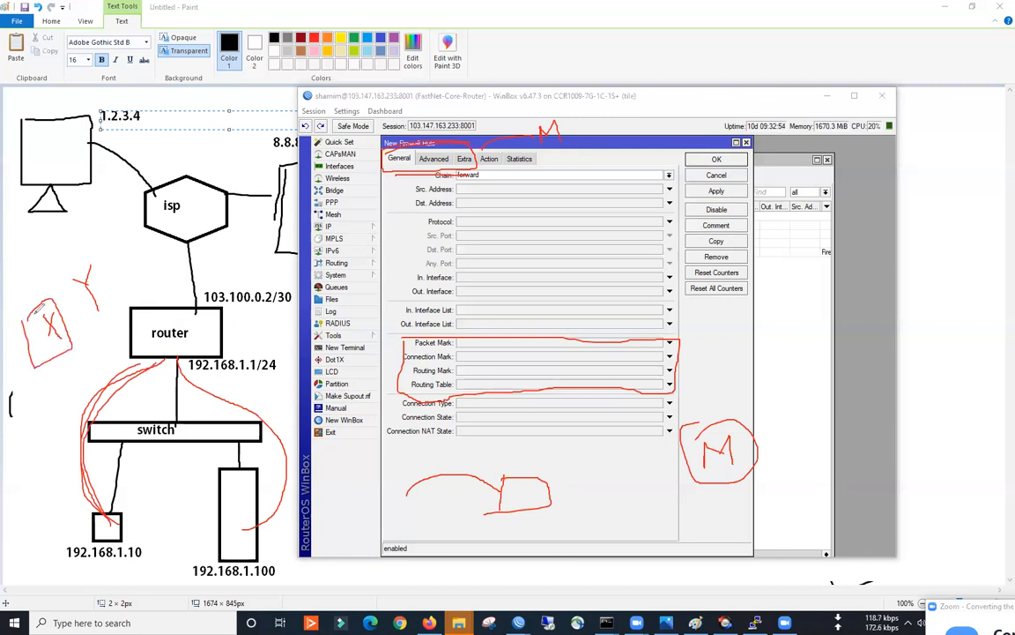
drag(36, 364, 80, 335)
mouse_move(64, 226)
mouse_down()
mouse_move(34, 273)
mouse_move(36, 254)
mouse_move(45, 258)
mouse_up()
mouse_move(109, 520)
mouse_down()
mouse_move(59, 421)
mouse_move(163, 360)
mouse_up()
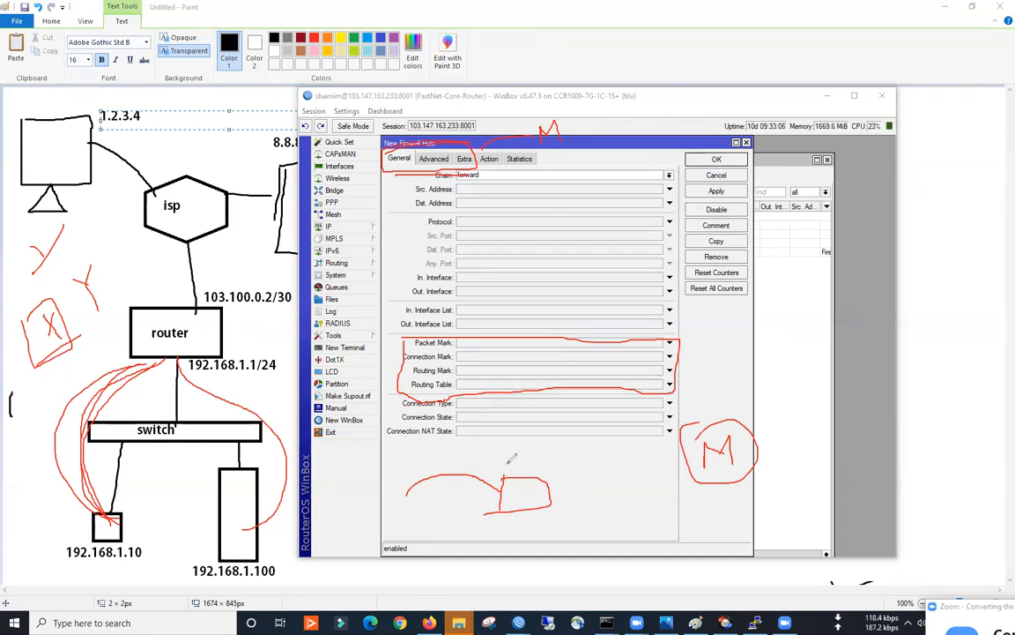
- Draw a red box around the circled M and outline the Packet Mark to Routing Table fields again
mouse_move(672, 442)
mouse_down()
mouse_move(738, 421)
mouse_move(770, 466)
mouse_move(683, 494)
mouse_move(682, 434)
mouse_up()
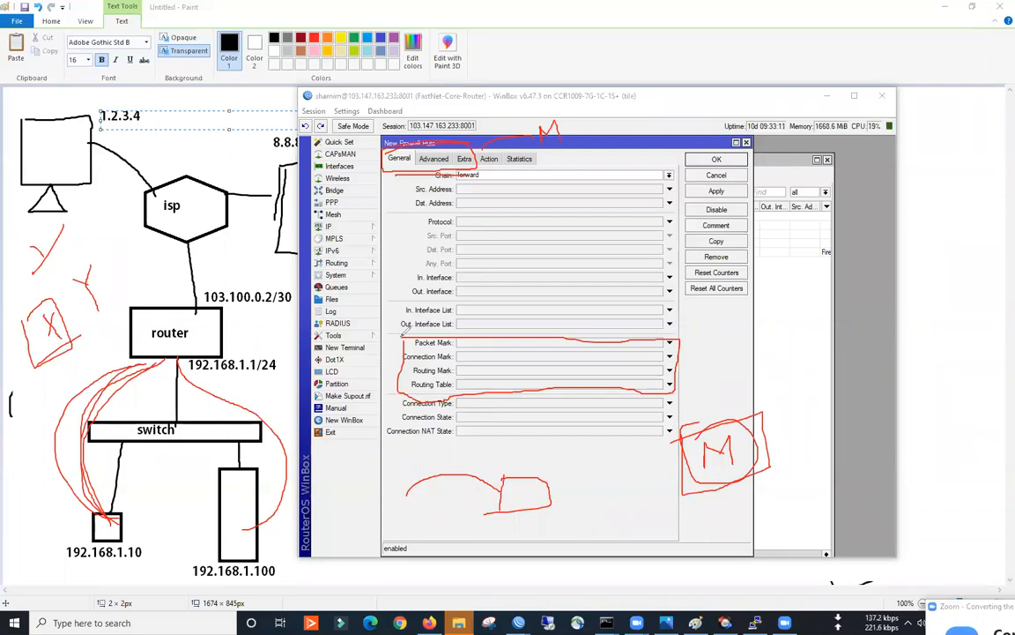
mouse_move(540, 330)
mouse_down()
mouse_move(635, 336)
mouse_move(687, 386)
mouse_up()
mouse_move(600, 391)
mouse_down()
mouse_move(416, 390)
mouse_move(402, 385)
mouse_move(397, 339)
mouse_up()
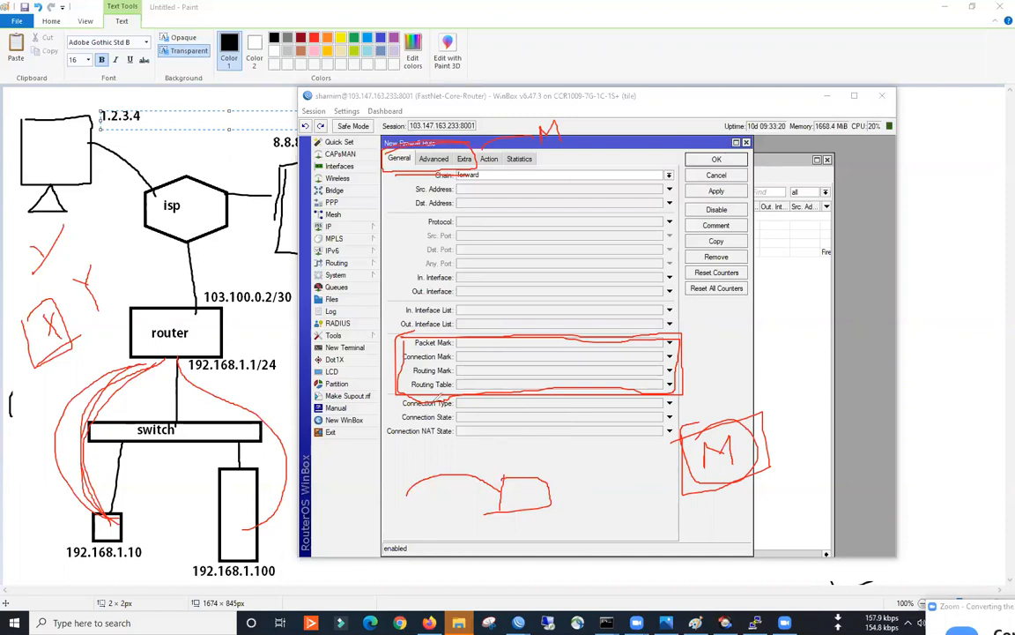
drag(397, 393, 686, 399)
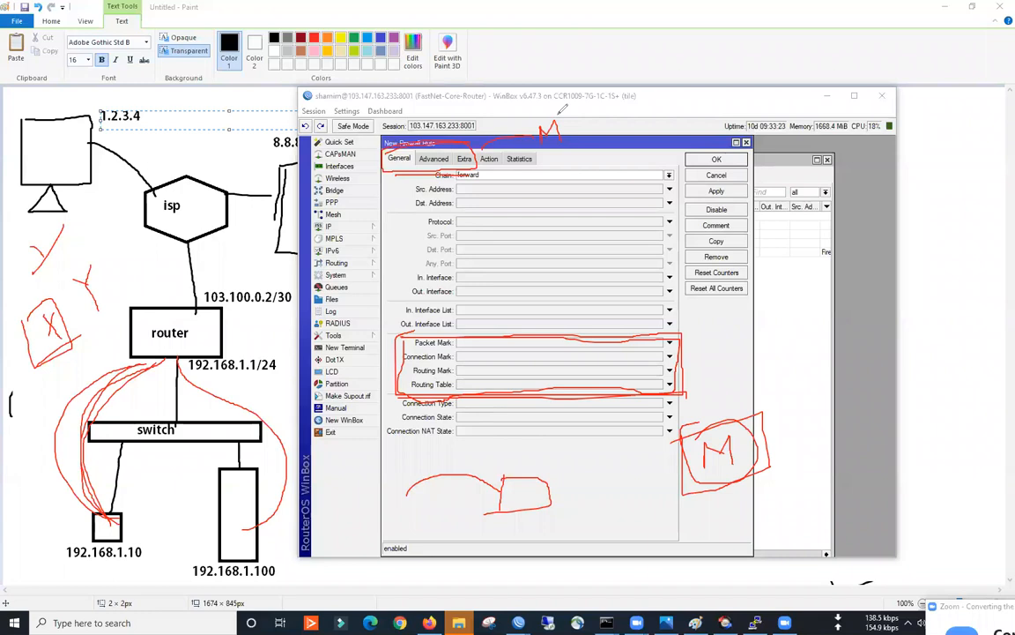
- Erase the packet sketch, the boxed M and the red outlines around the Packet Mark to Routing Table fields
click(528, 92)
drag(576, 510, 430, 466)
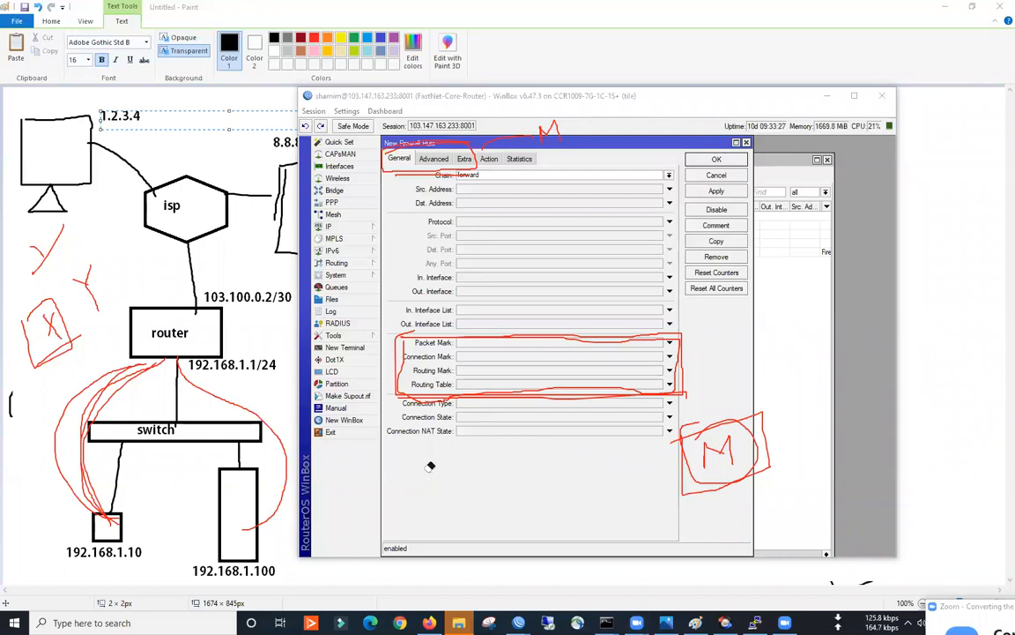
drag(784, 422, 695, 458)
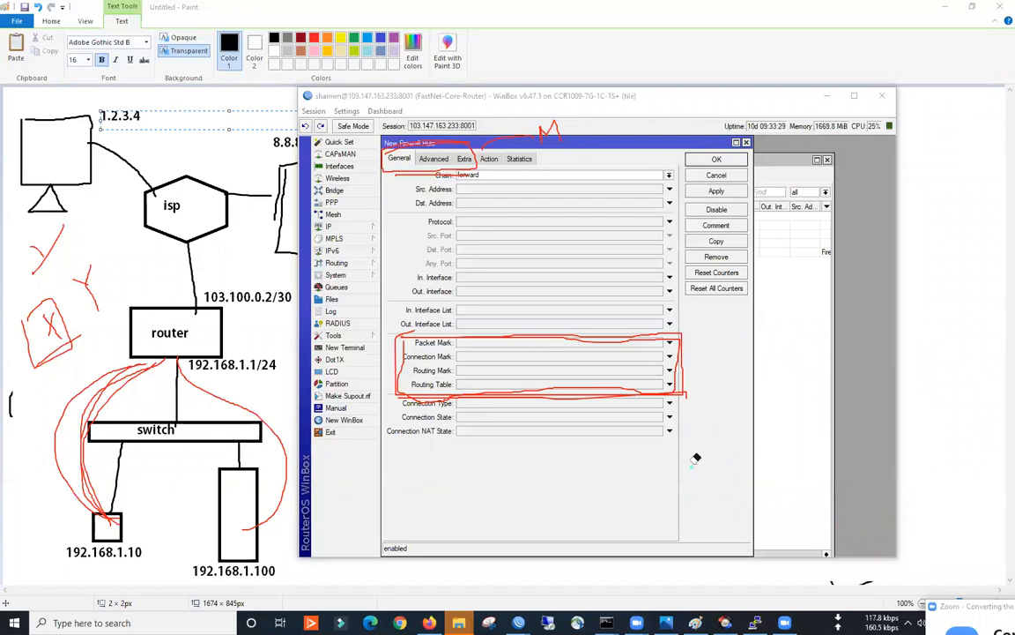
drag(510, 307, 543, 353)
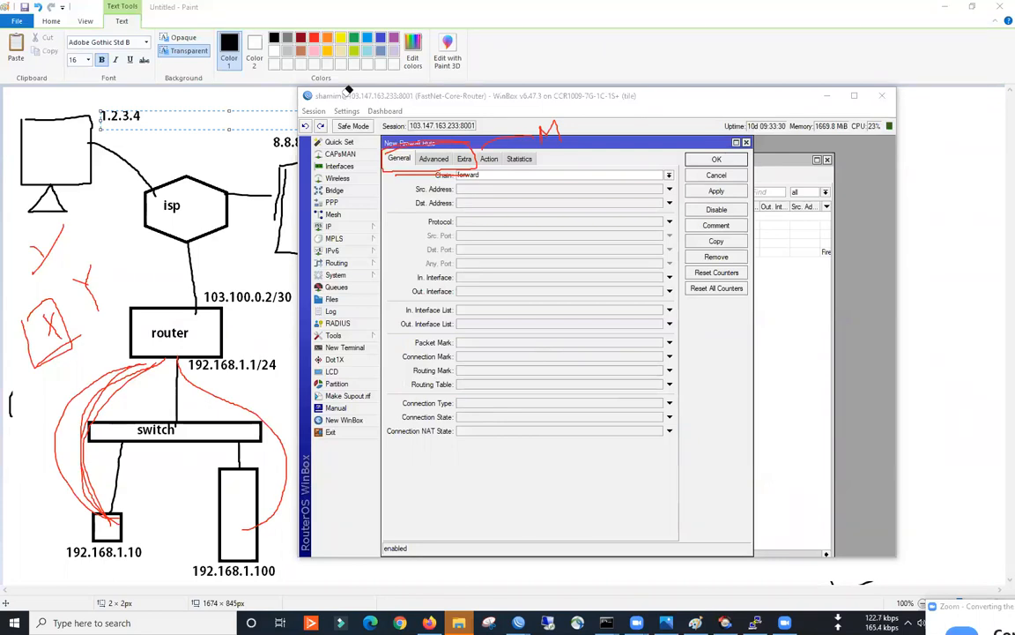
- Show the rule's Connection State options and examine the TCP states in the firewall's tracked connections list
click(454, 420)
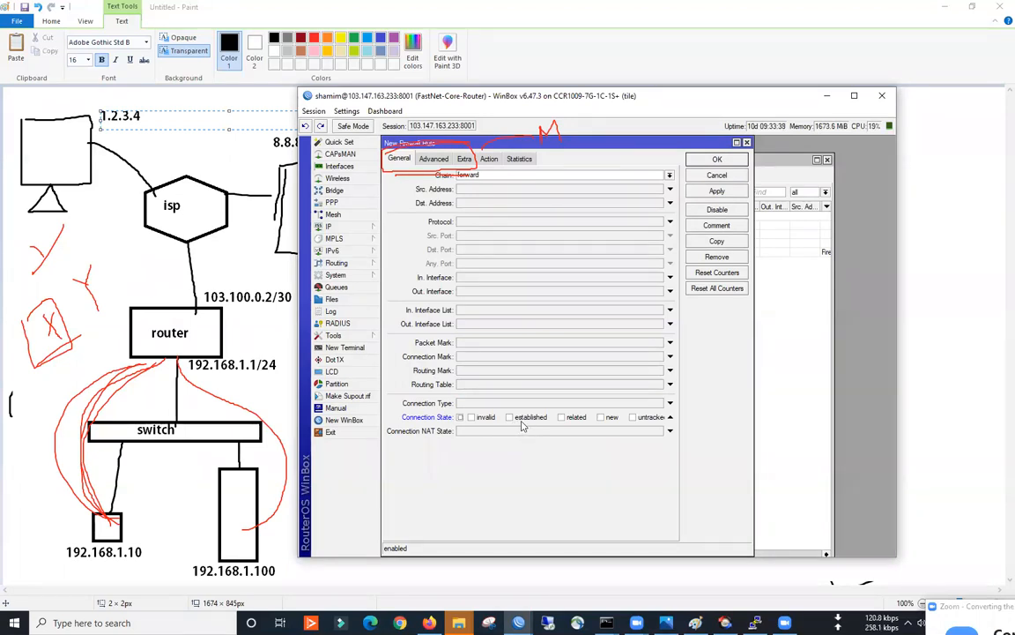
click(335, 227)
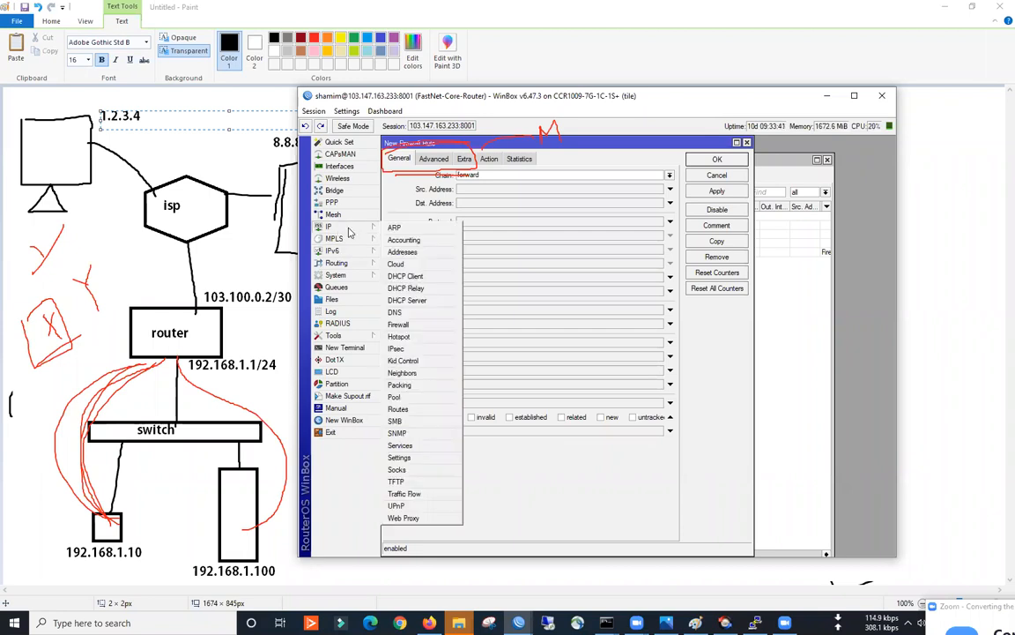
click(397, 324)
click(572, 162)
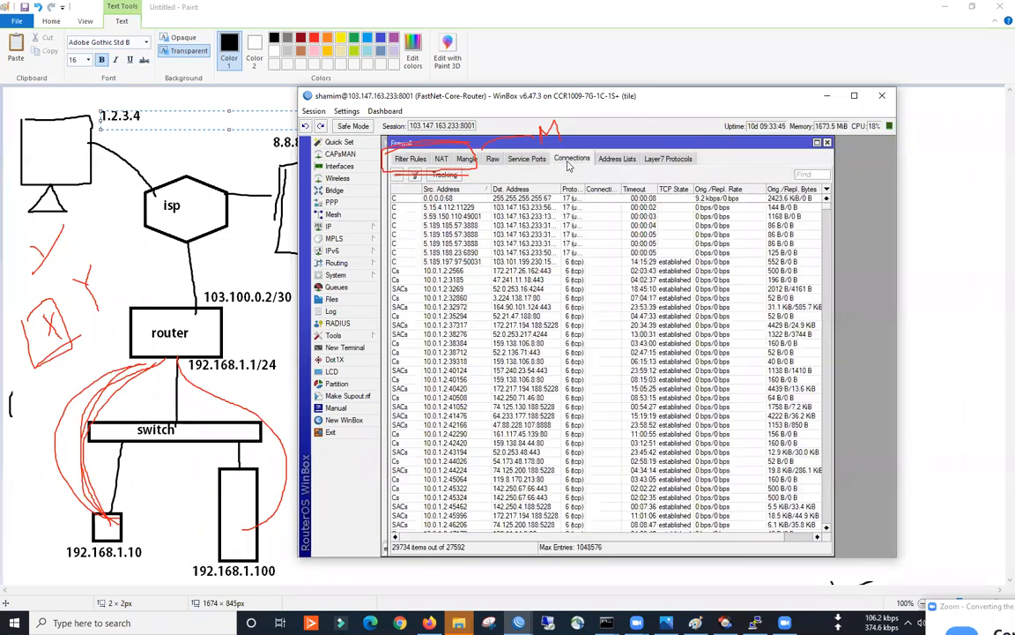
click(677, 263)
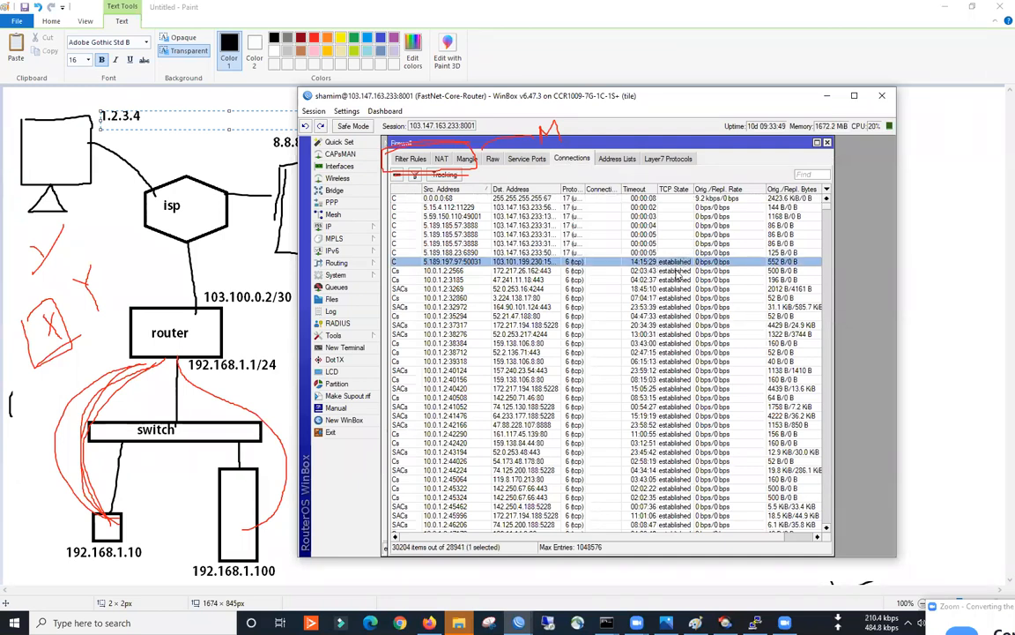
scroll(670, 413, down, 3)
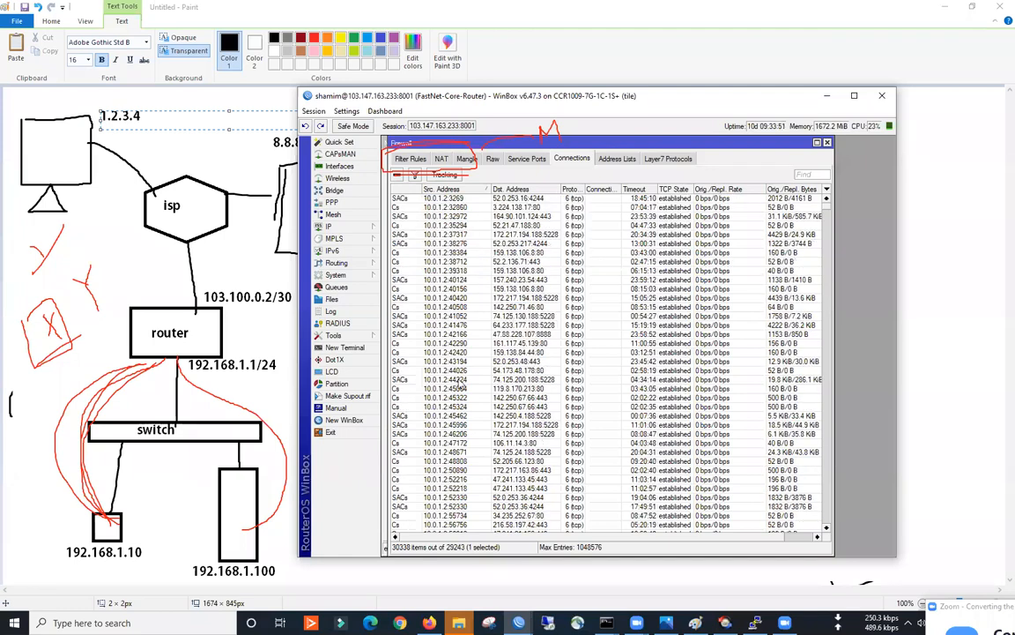
scroll(687, 412, down, 16)
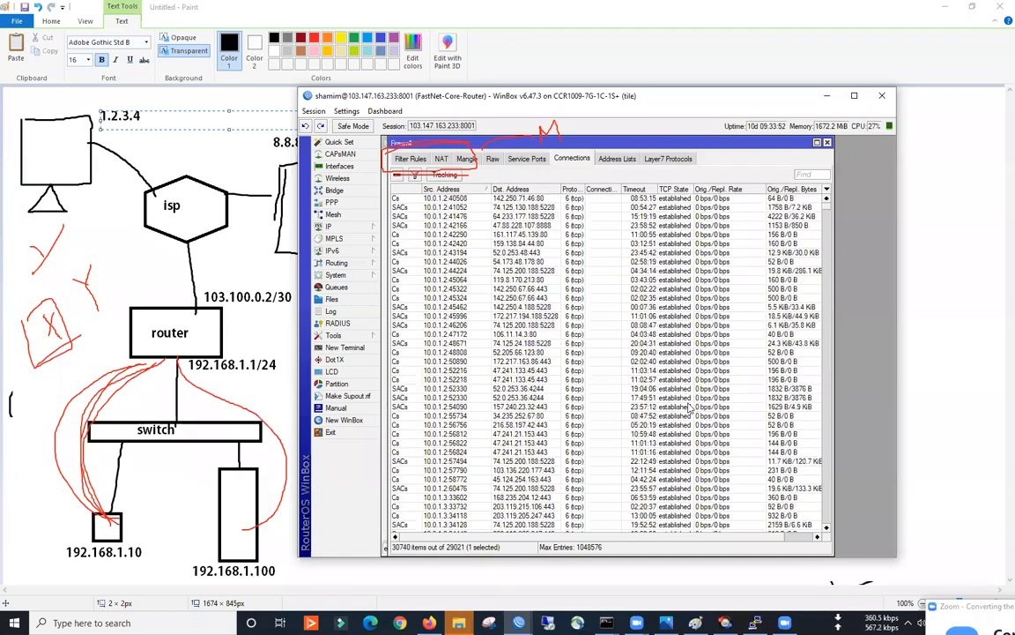
scroll(687, 411, down, 8)
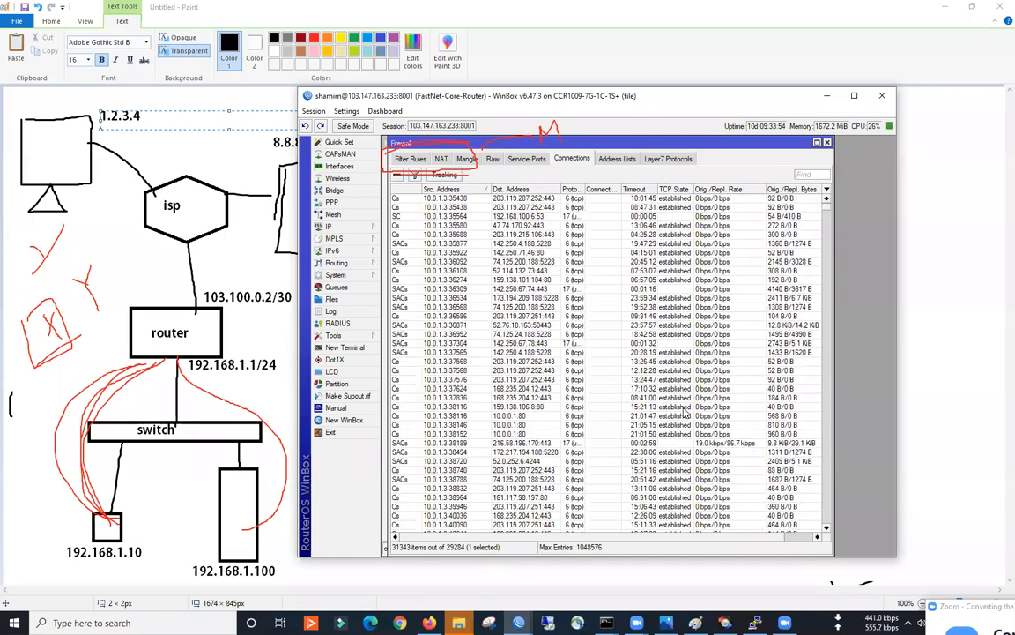
drag(829, 209, 839, 509)
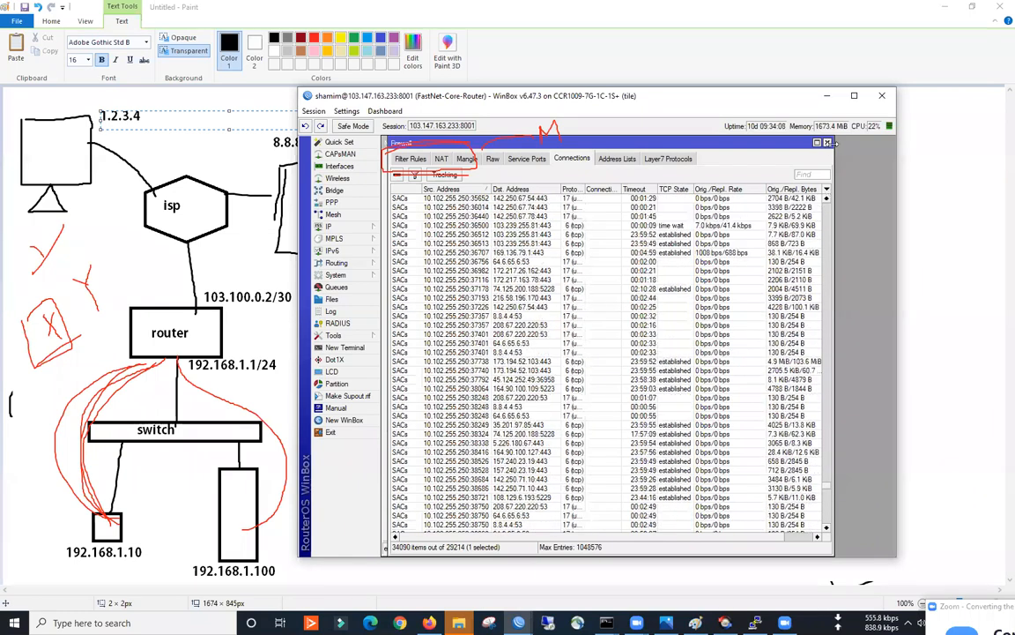
- Return to the new rule, match the established connection state, and check the rule's action
click(827, 95)
mouse_move(519, 623)
click(573, 559)
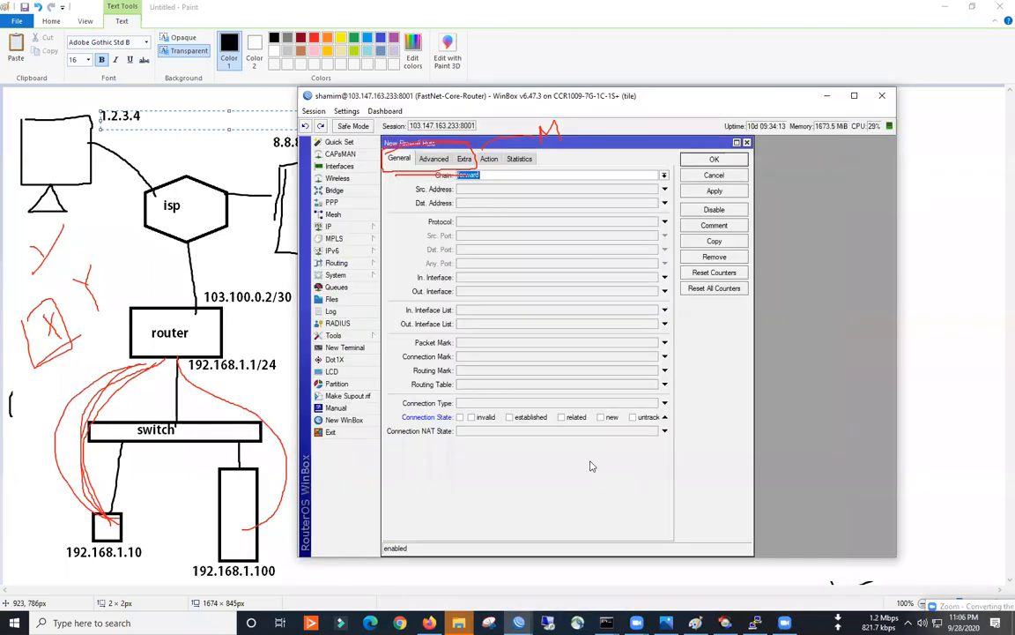
click(511, 418)
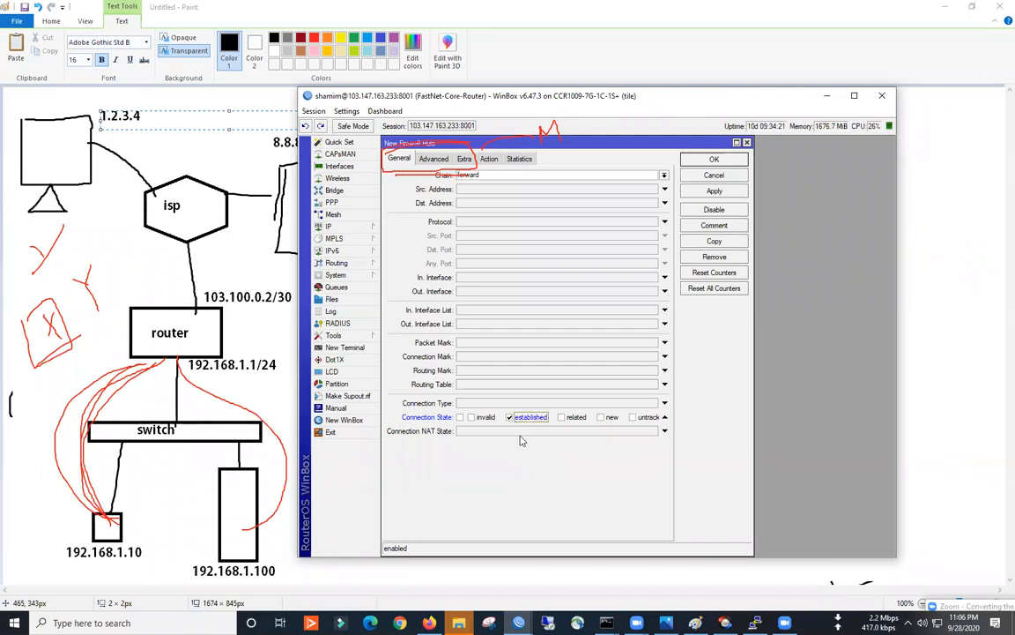
click(489, 159)
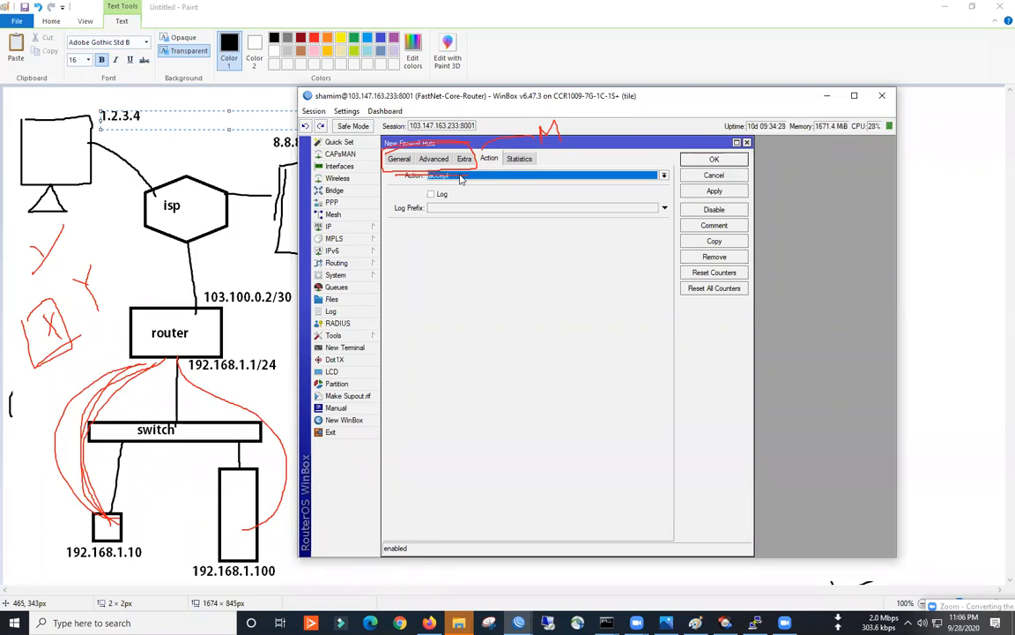
click(398, 159)
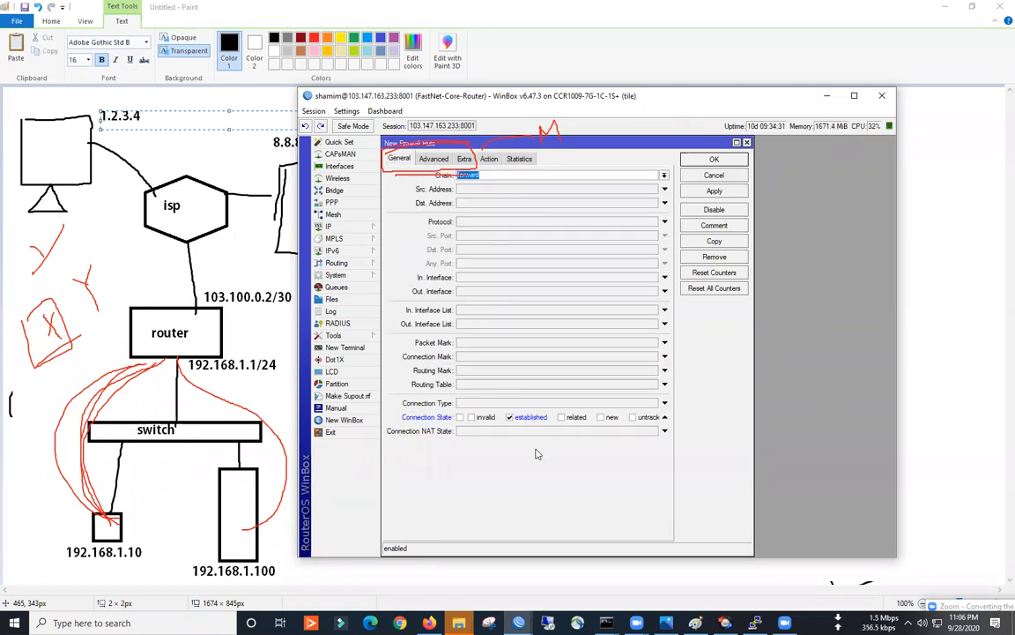
- Match only the invalid connection state in the new rule and discard the rule without saving
click(510, 417)
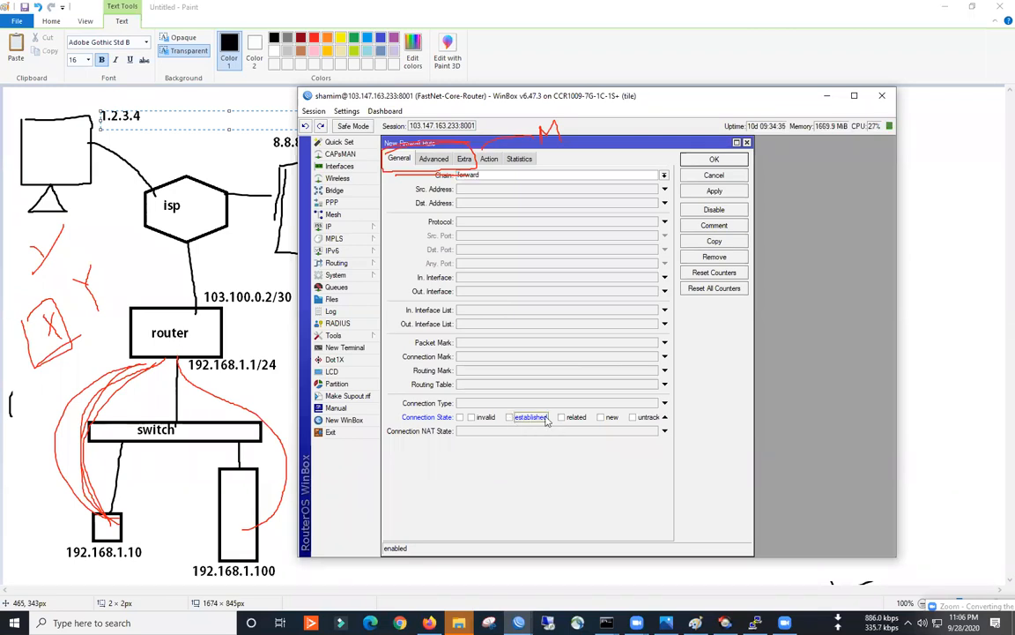
click(473, 417)
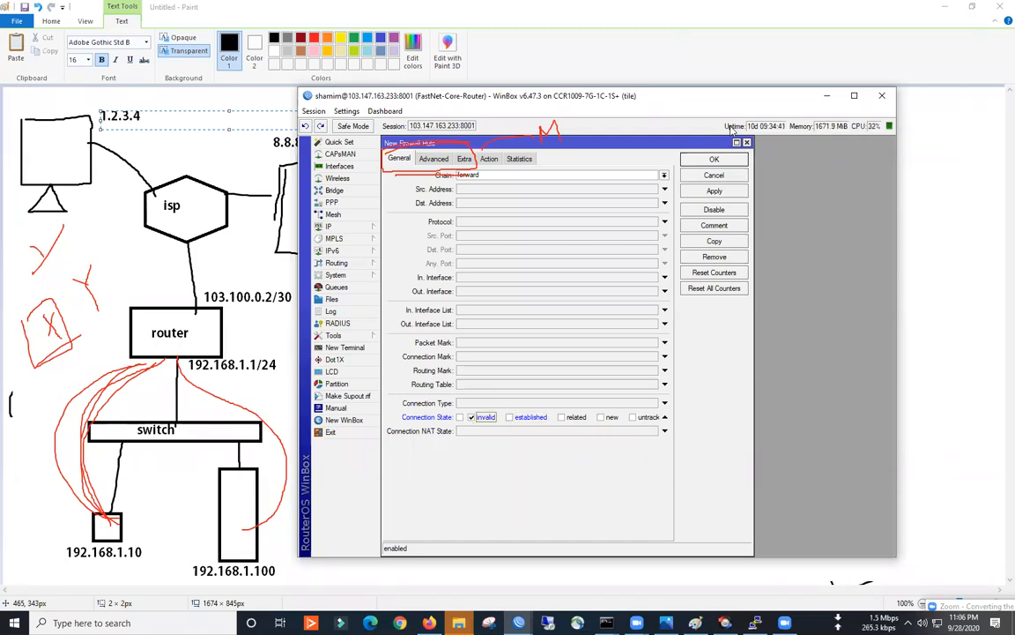
click(719, 176)
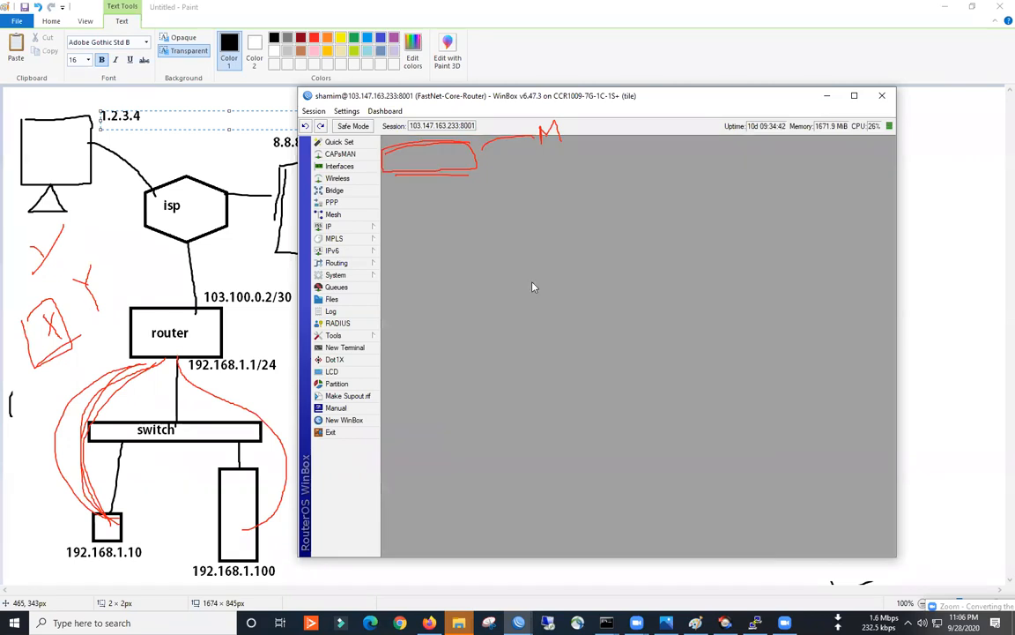
- Reopen the firewall and show its list of filter rules
click(361, 227)
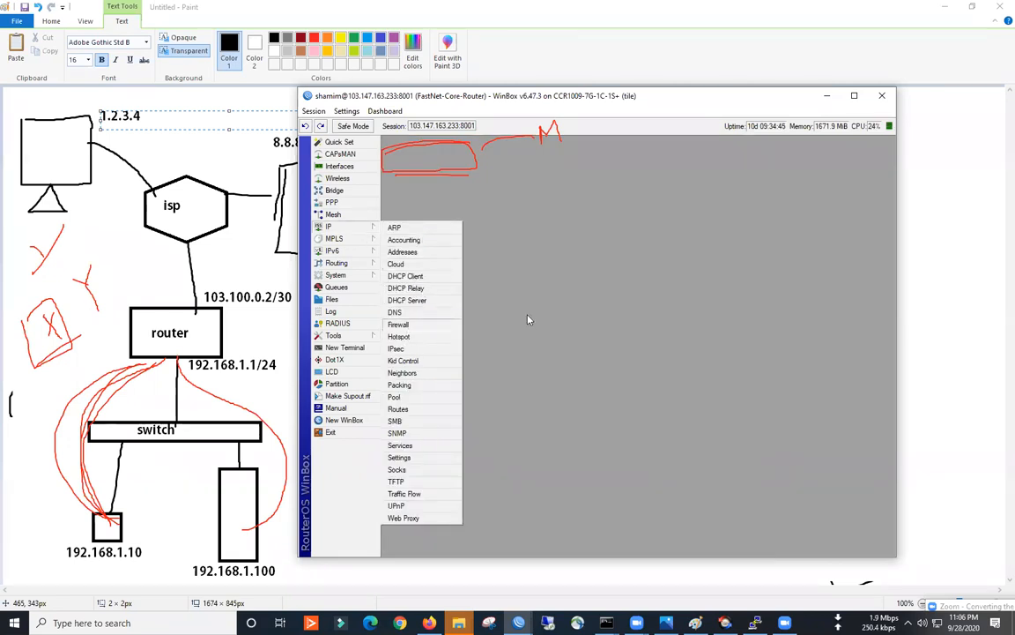
click(404, 326)
click(402, 158)
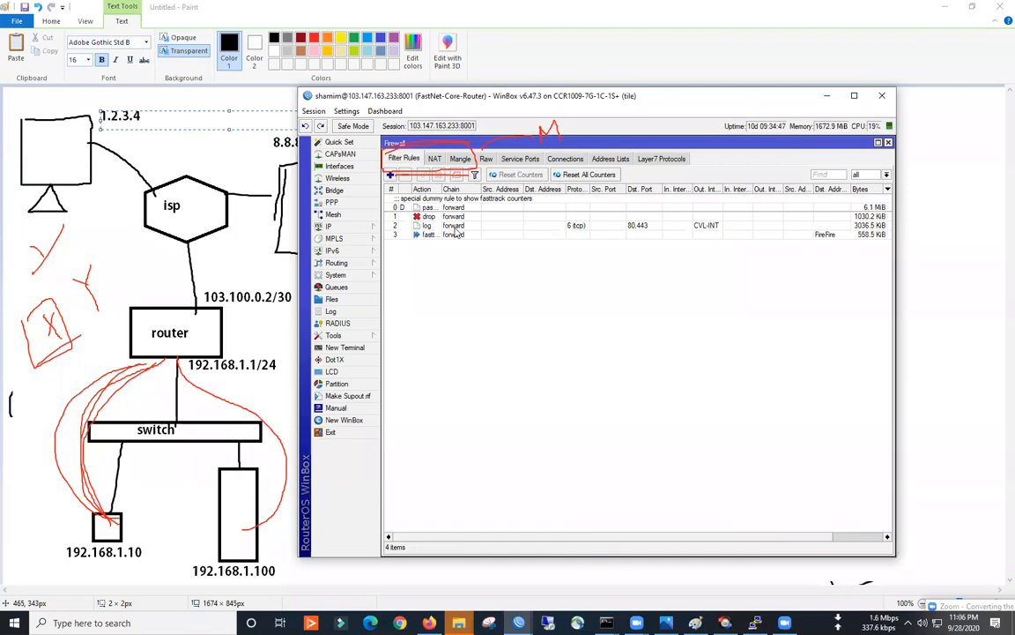
- Open the existing drop rule in the forward chain and review its action and its invalid connection state match
double_click(451, 219)
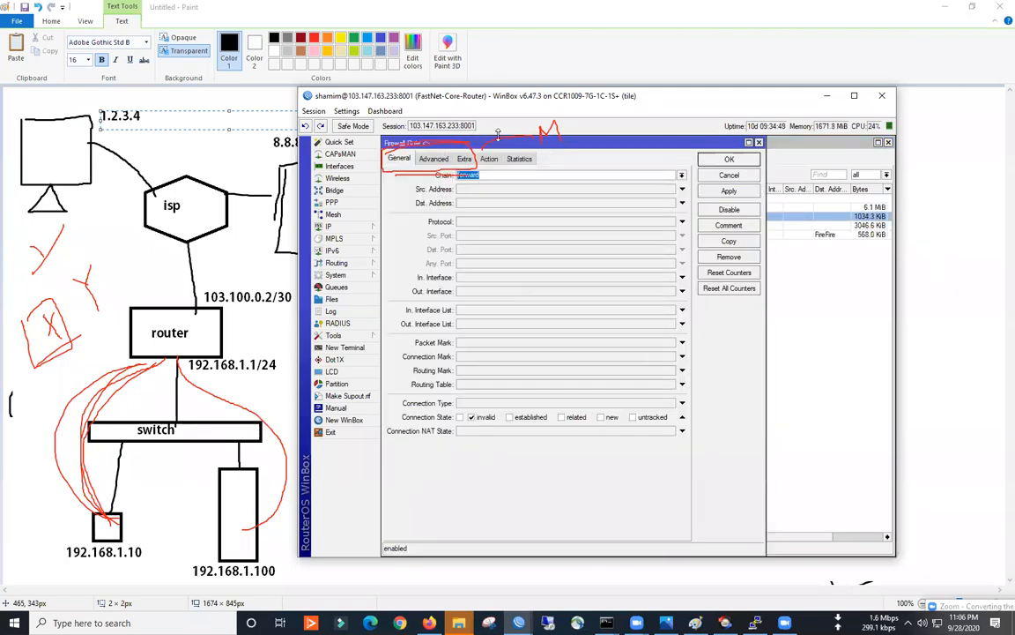
drag(496, 143, 600, 179)
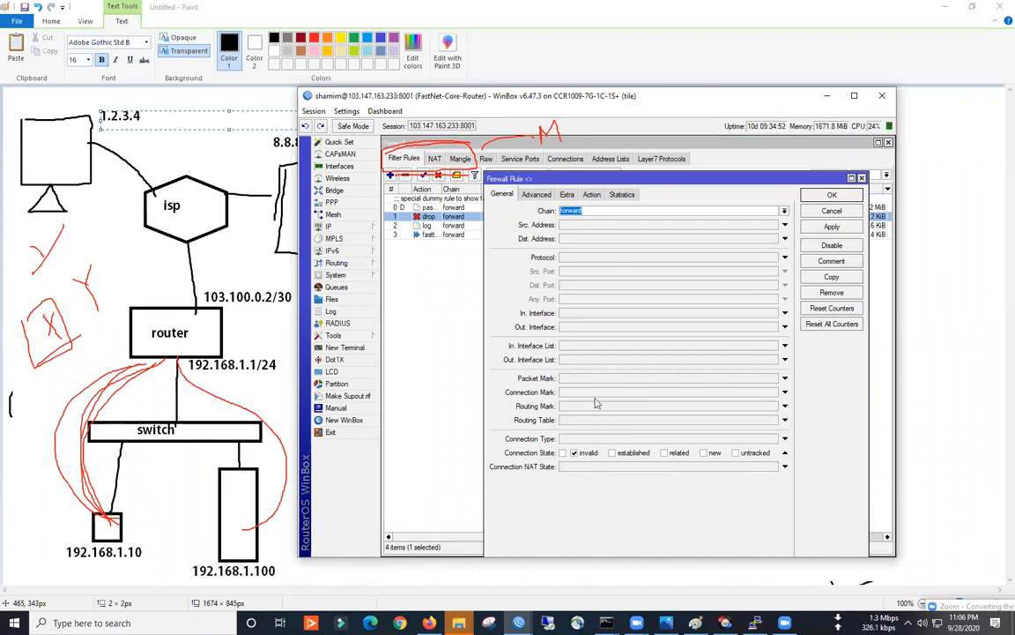
click(591, 195)
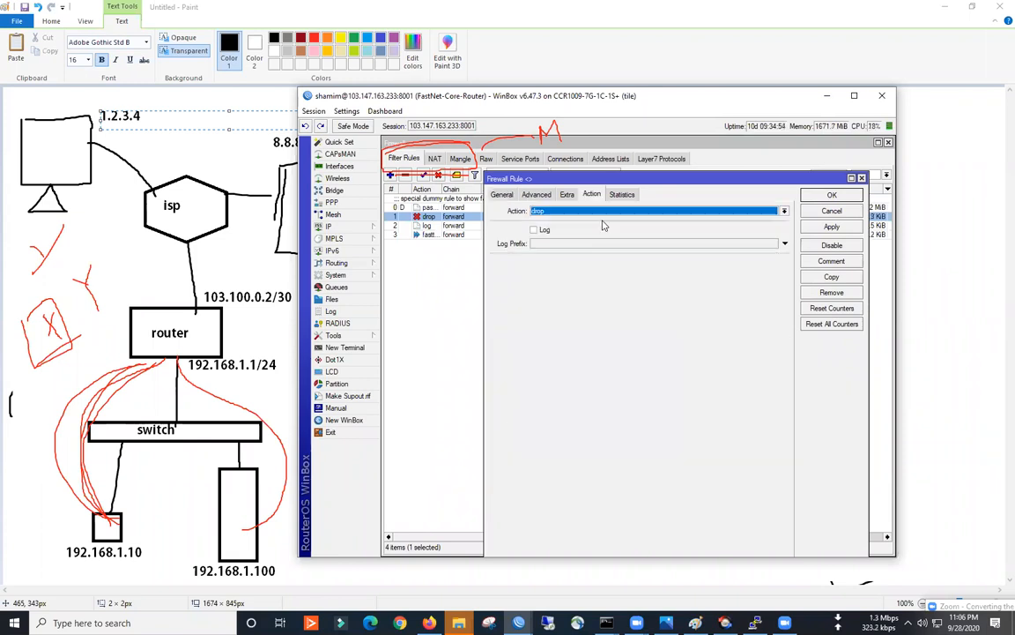
click(503, 196)
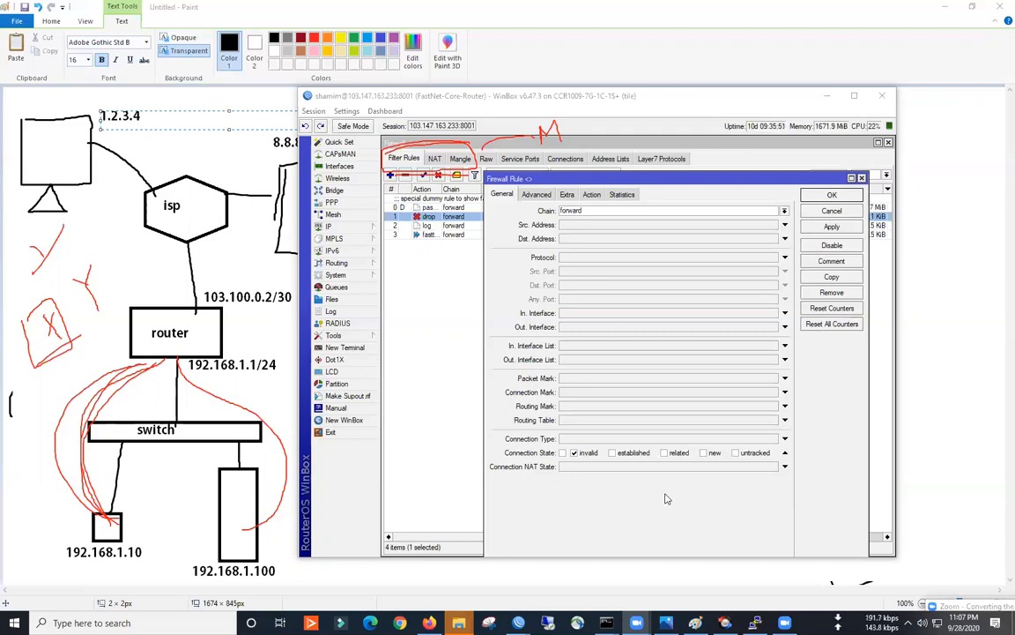
drag(624, 178, 560, 174)
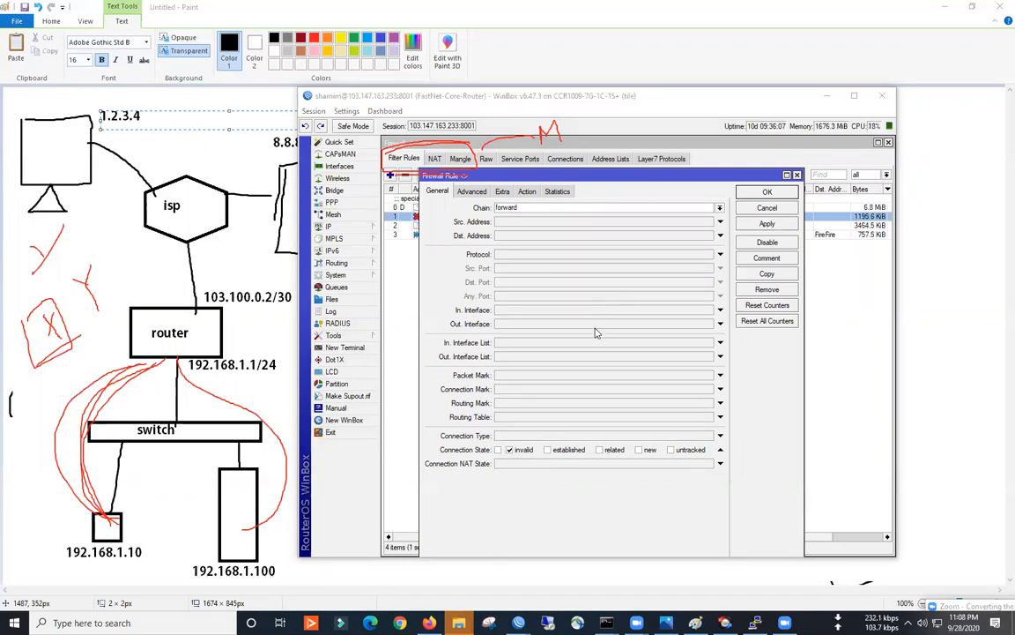
- Show the drop rule's protocol choices, try udp, and set the protocol to tcp
click(522, 255)
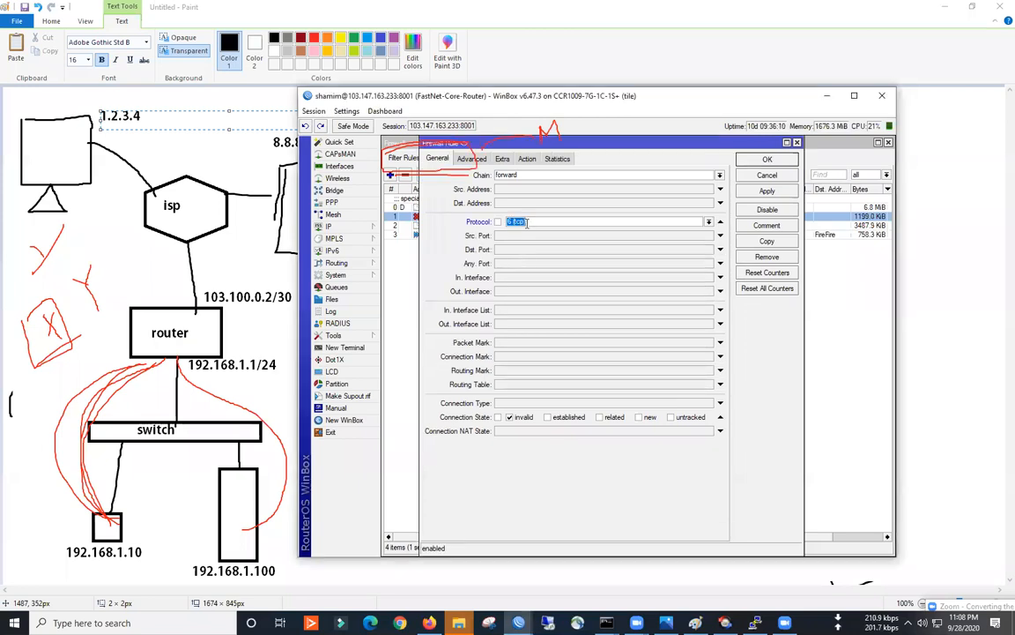
click(709, 221)
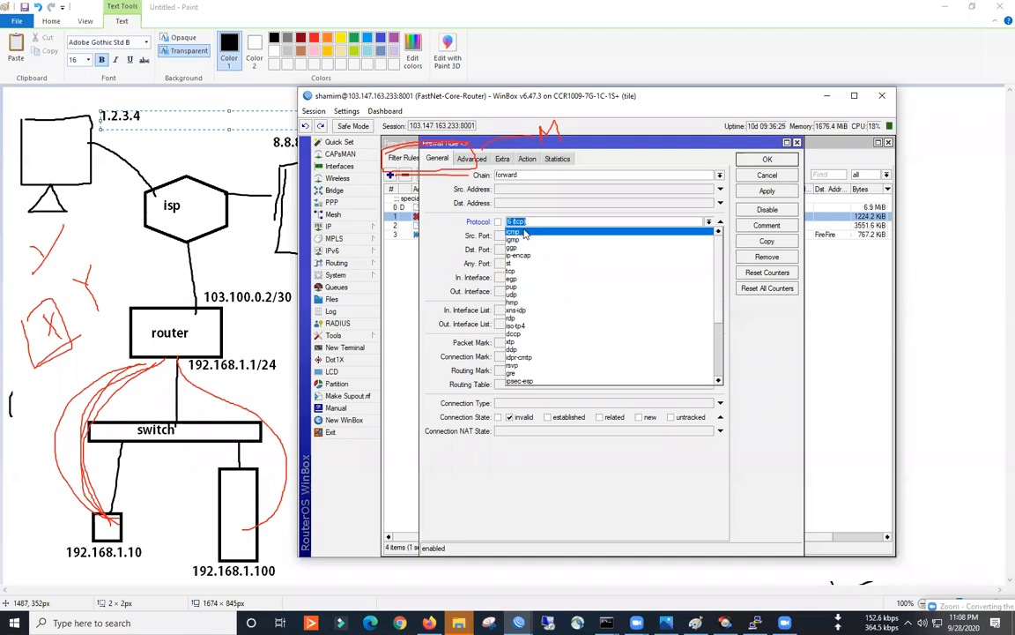
click(520, 293)
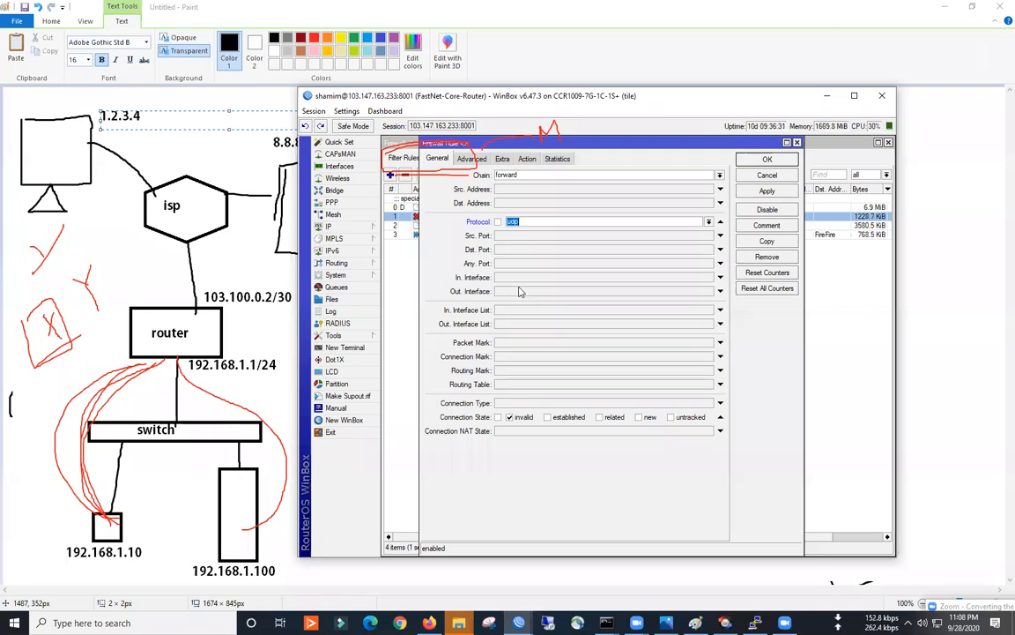
click(709, 222)
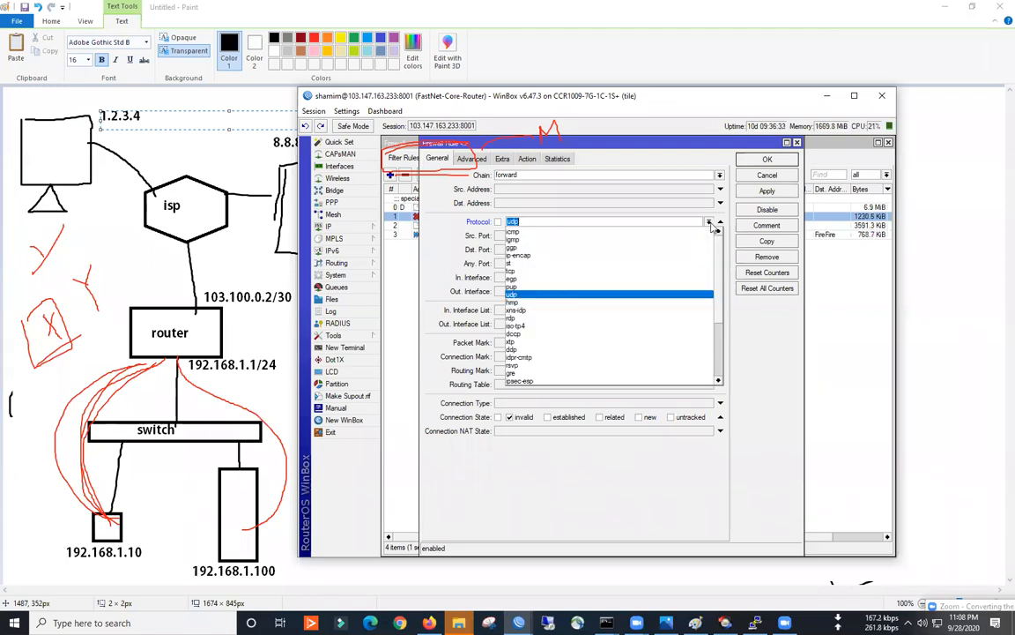
click(564, 270)
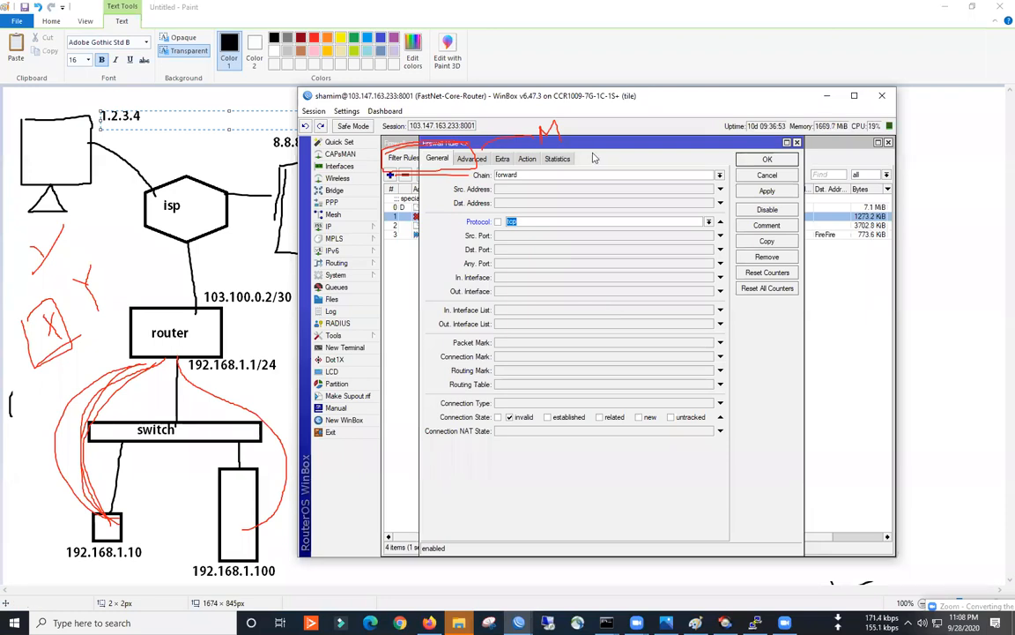
- Draw a red TCP handshake diagram below the rule's fields, with two vertical lines joined by three slanted exchange lines
key(ctrl+2)
drag(466, 452, 464, 548)
drag(651, 548, 651, 454)
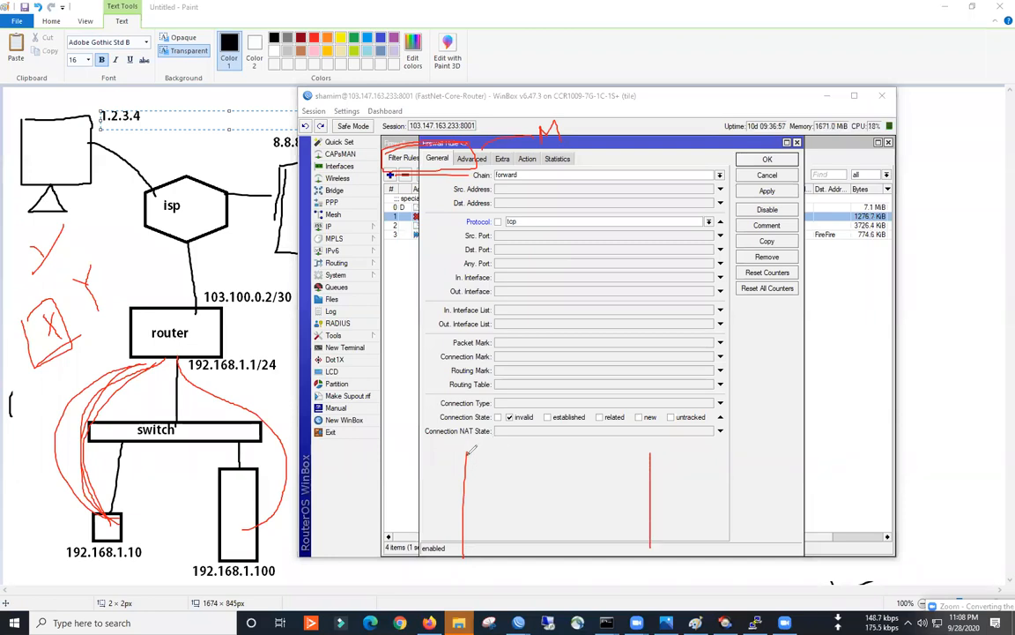
drag(464, 454, 651, 489)
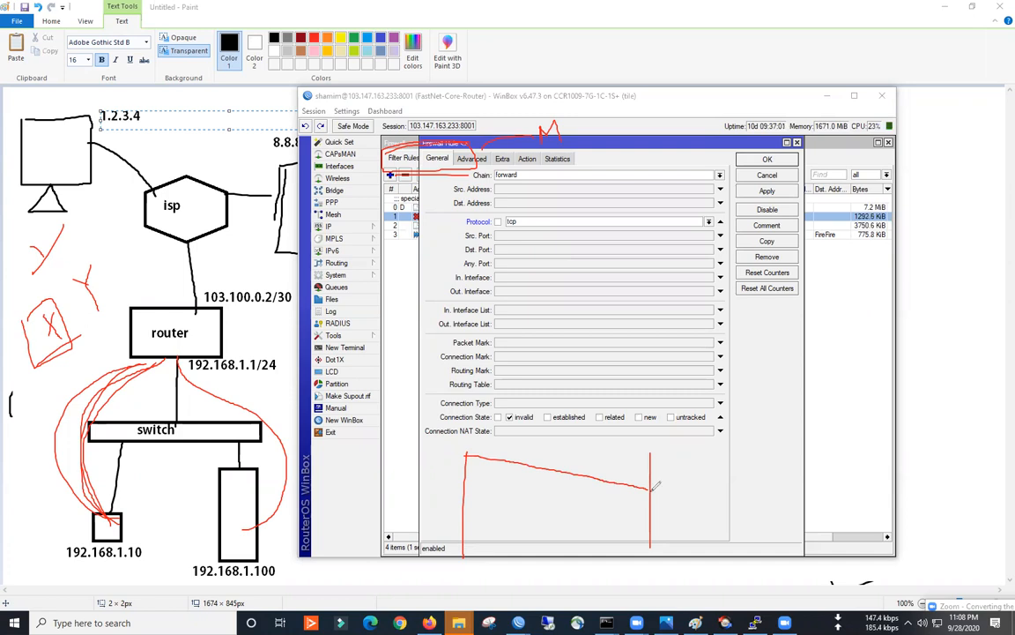
mouse_move(650, 490)
mouse_down()
mouse_move(480, 524)
mouse_move(647, 560)
mouse_move(653, 589)
mouse_up()
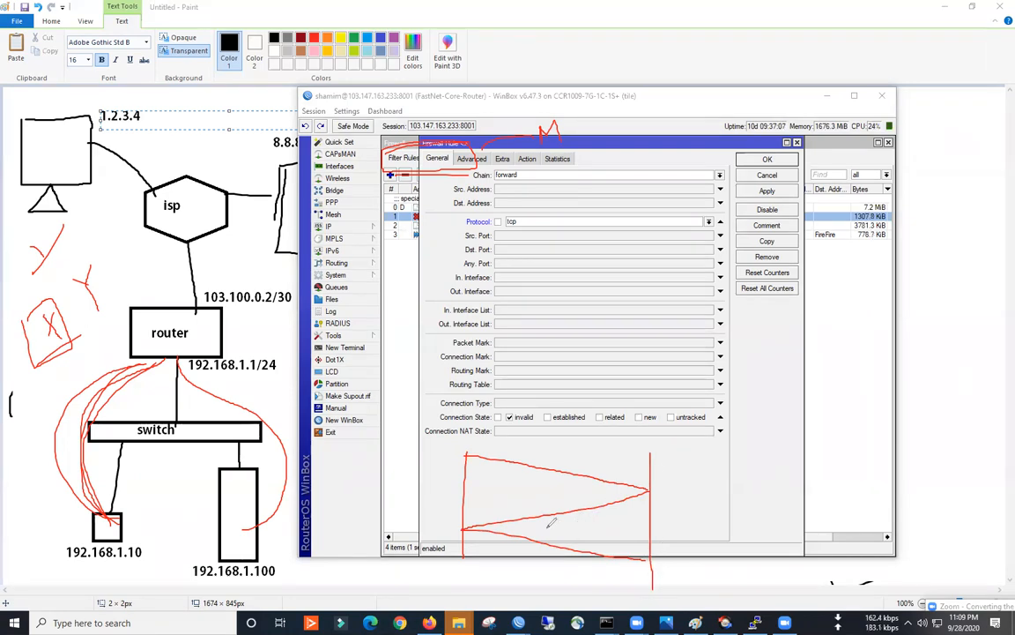
- Add data-flow lines with a circled packet below the handshake sketch and circle the rule's established connection state
drag(681, 452, 699, 492)
drag(468, 554, 658, 575)
drag(443, 574, 658, 593)
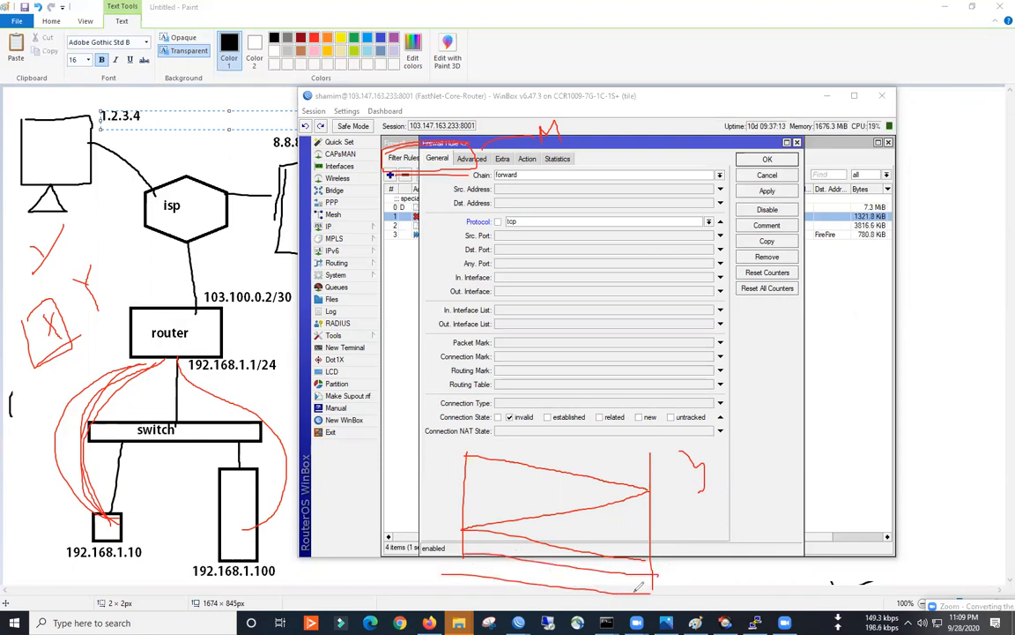
mouse_move(544, 588)
mouse_down()
mouse_move(551, 556)
mouse_move(558, 586)
mouse_move(537, 578)
mouse_move(552, 559)
mouse_move(559, 573)
mouse_move(652, 590)
mouse_up()
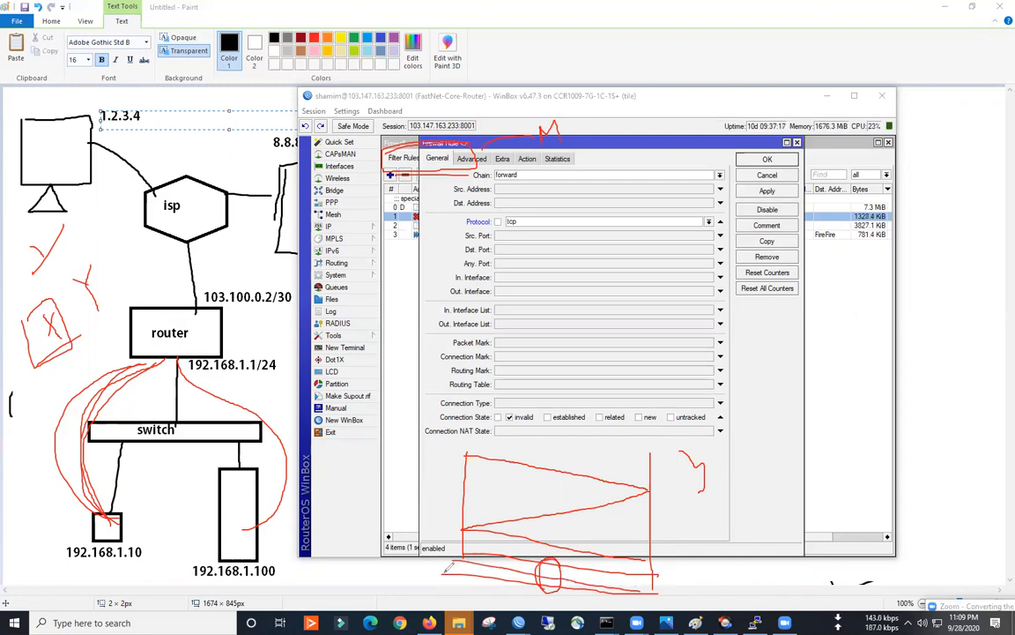
drag(443, 565, 652, 589)
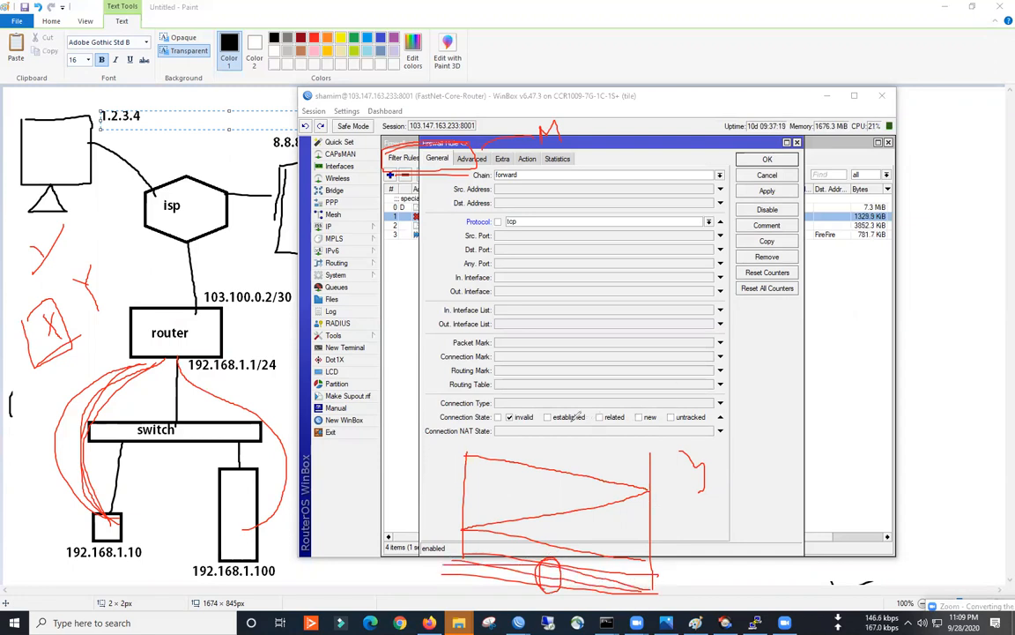
mouse_move(550, 422)
mouse_down()
mouse_move(588, 408)
mouse_move(590, 424)
mouse_move(568, 438)
mouse_move(539, 428)
mouse_move(551, 408)
mouse_move(579, 432)
mouse_move(543, 422)
mouse_move(582, 411)
mouse_up()
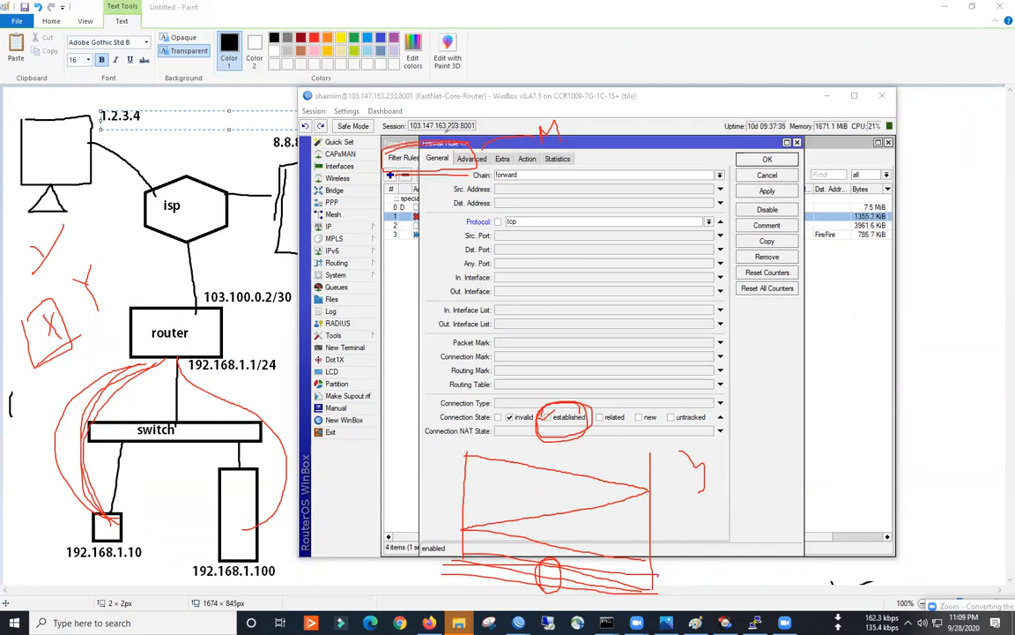
- Reopen the firewall's tracked connections, sort them by TCP state, and examine the states in the list
click(330, 227)
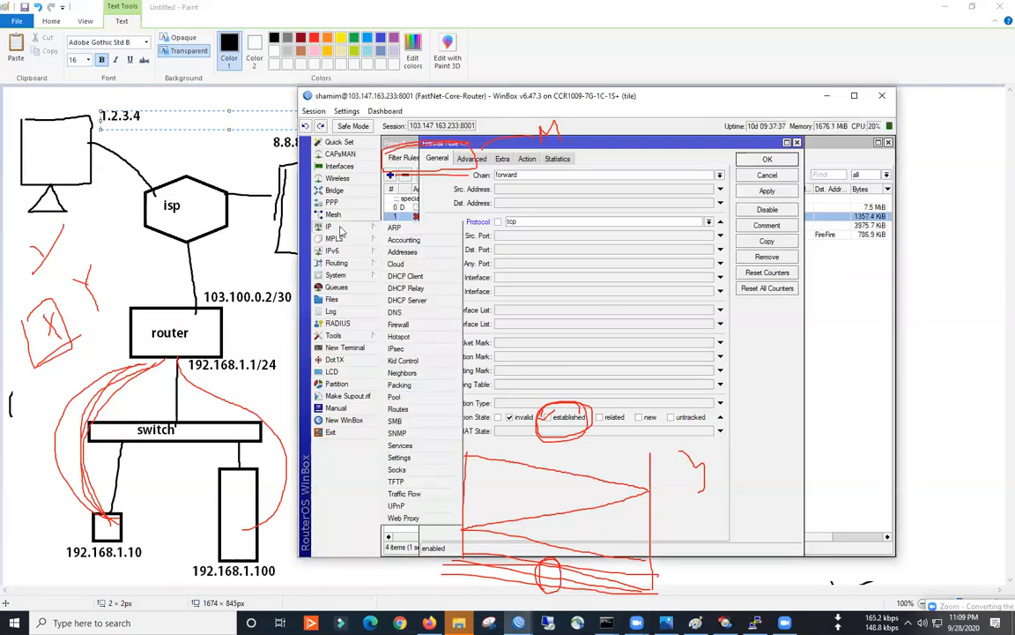
click(398, 325)
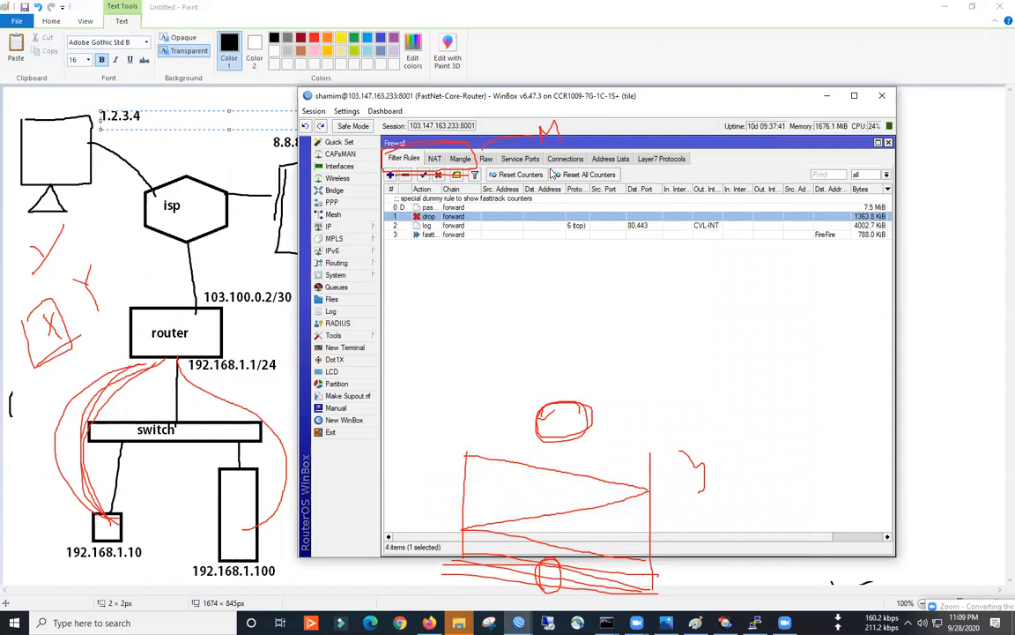
click(565, 158)
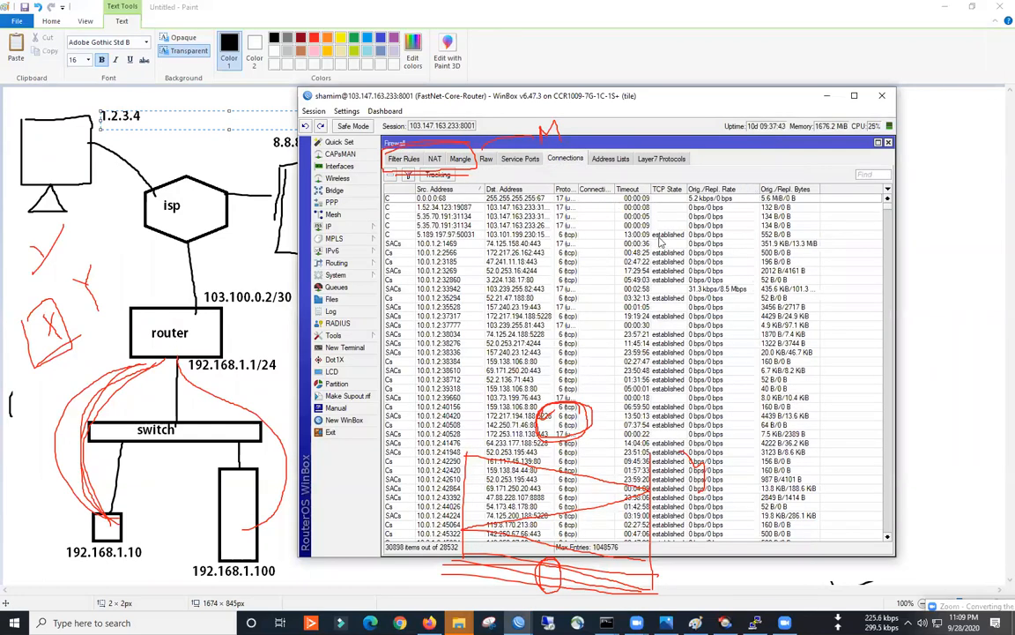
click(625, 234)
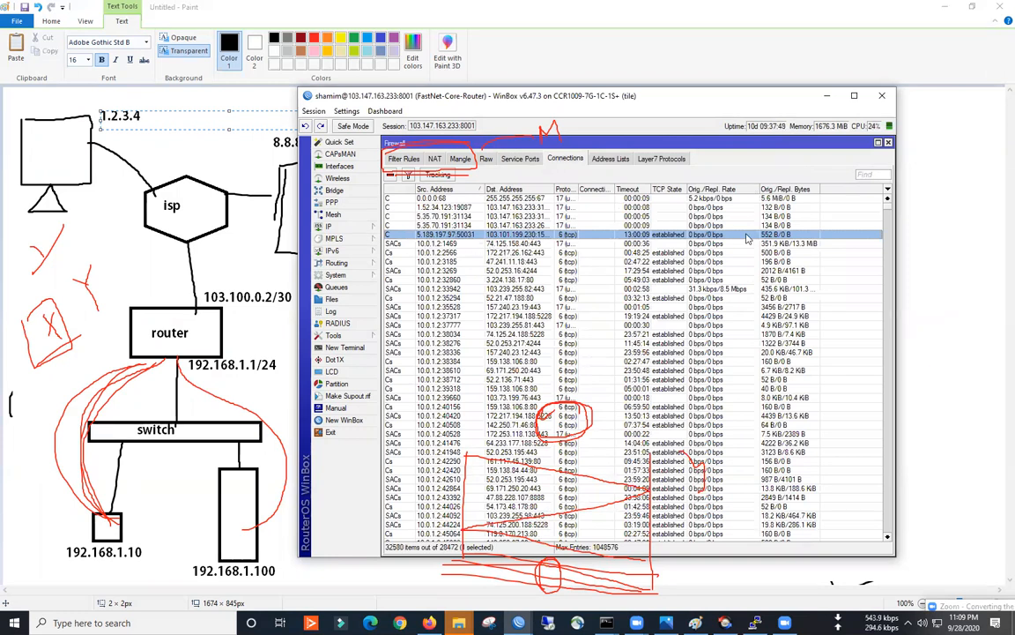
drag(736, 99, 593, 97)
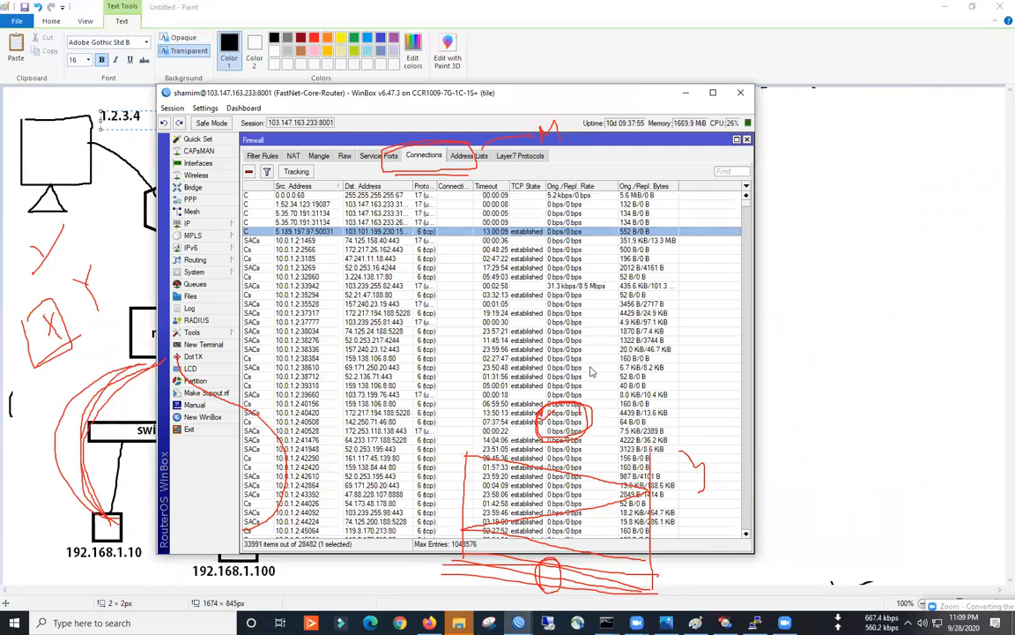
click(527, 187)
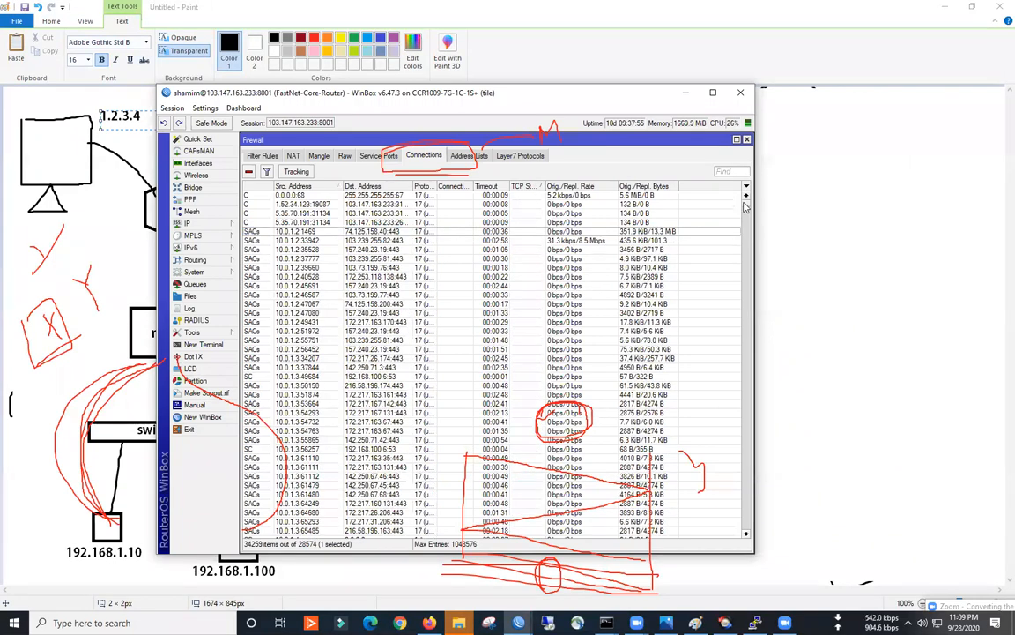
drag(744, 312, 749, 467)
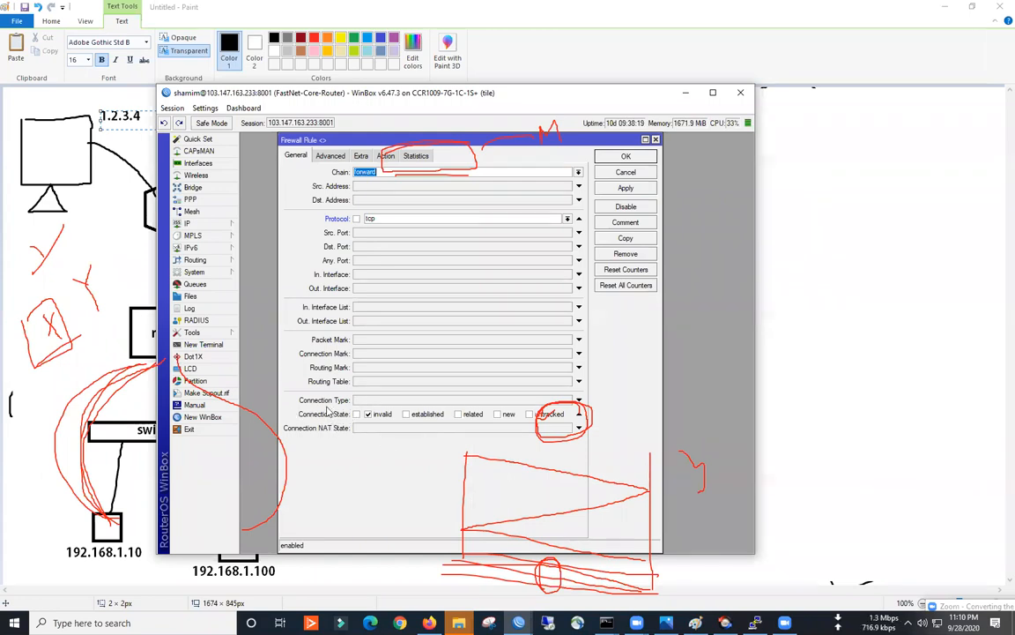
- Show the connection types the drop rule can match and close the list without choosing one
click(367, 401)
click(431, 401)
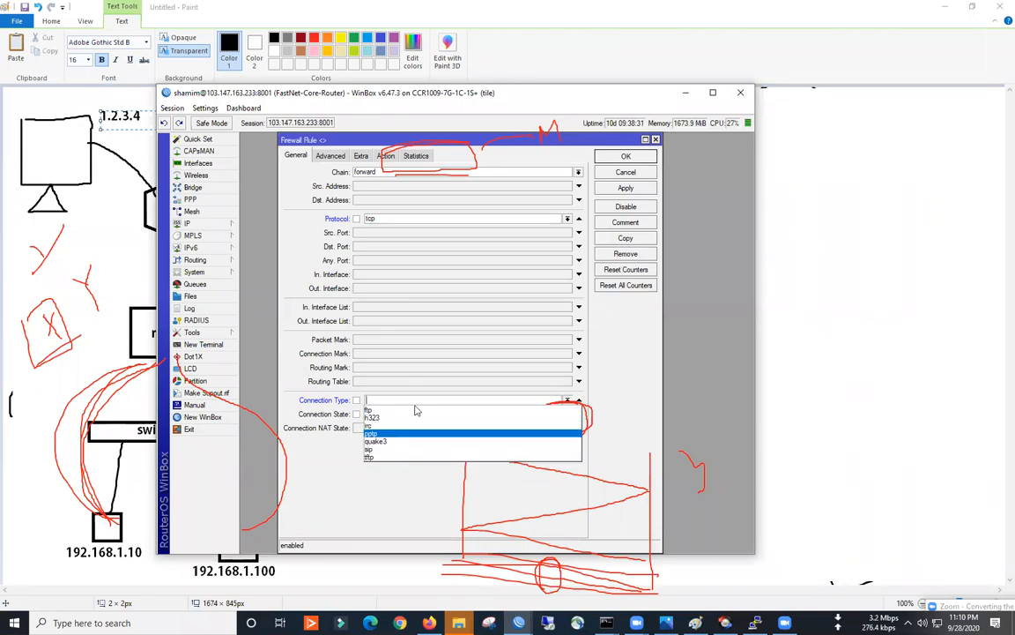
click(348, 466)
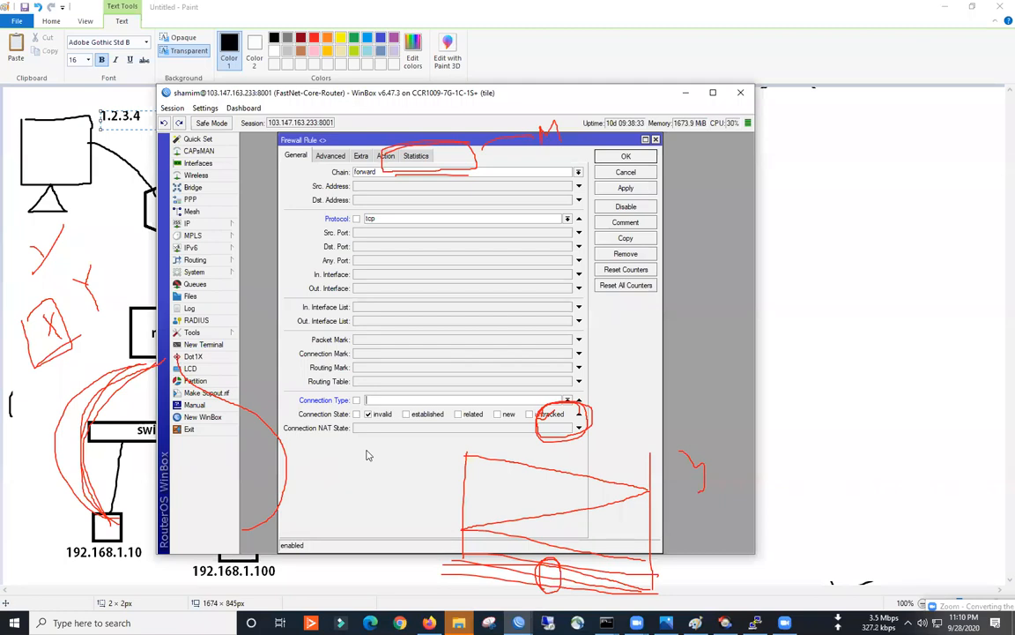
- Demonstrate the srcnat and dstnat connection NAT states, leave both unselected, and clear the invalid connection state
click(370, 430)
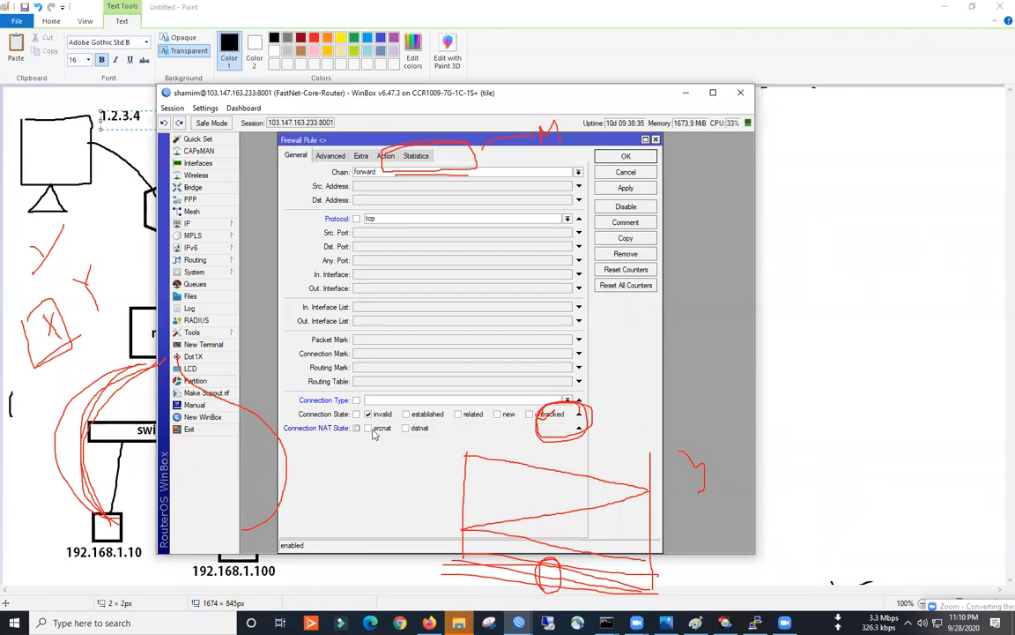
click(407, 428)
click(369, 428)
click(407, 429)
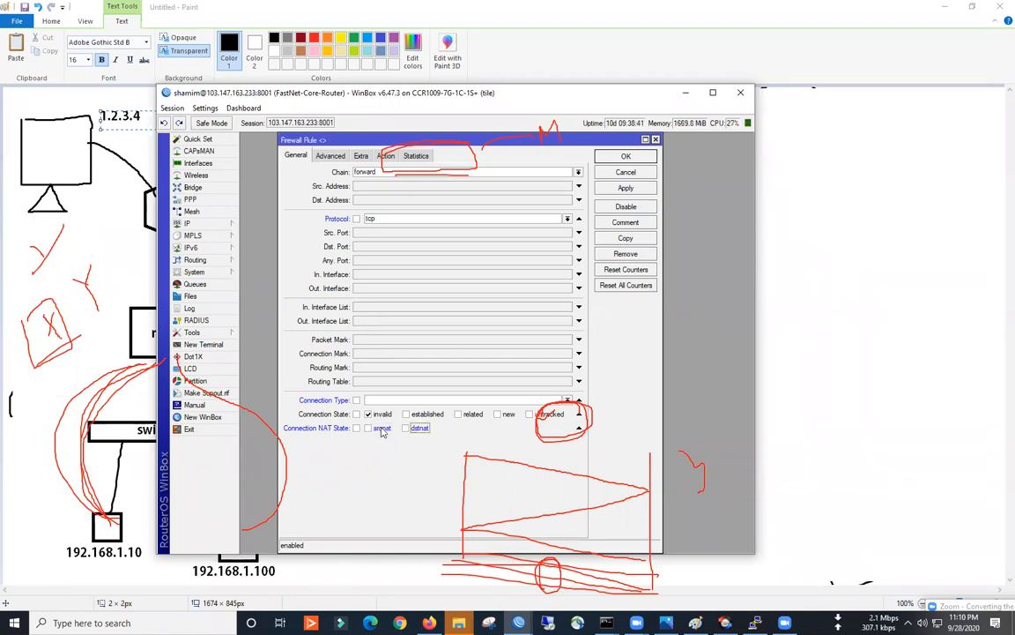
click(369, 415)
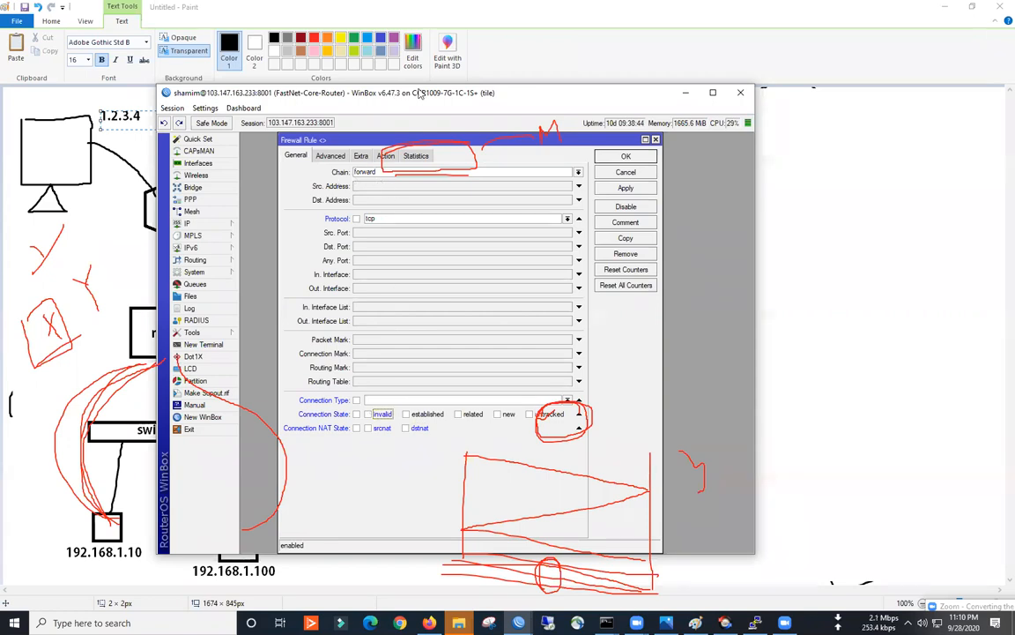
- Outline the rule's upper and lower groups of matching fields in red and erase all red annotations from the screen
mouse_move(593, 193)
mouse_down()
mouse_move(585, 274)
mouse_move(529, 298)
mouse_move(298, 291)
mouse_move(299, 147)
mouse_up()
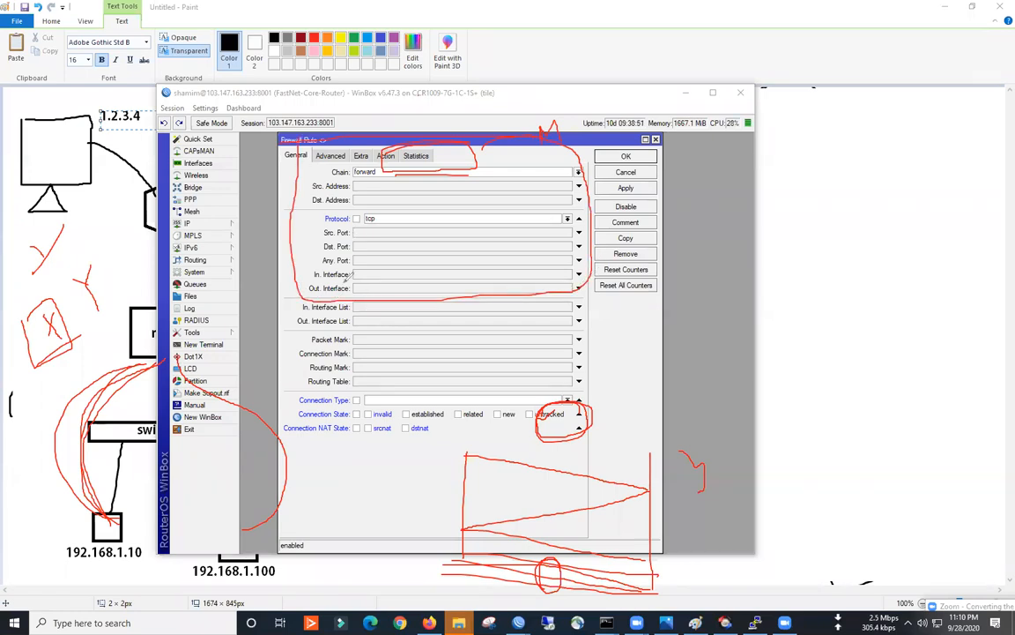
mouse_move(346, 284)
mouse_down()
mouse_move(275, 353)
mouse_move(302, 496)
mouse_up()
drag(633, 404, 583, 279)
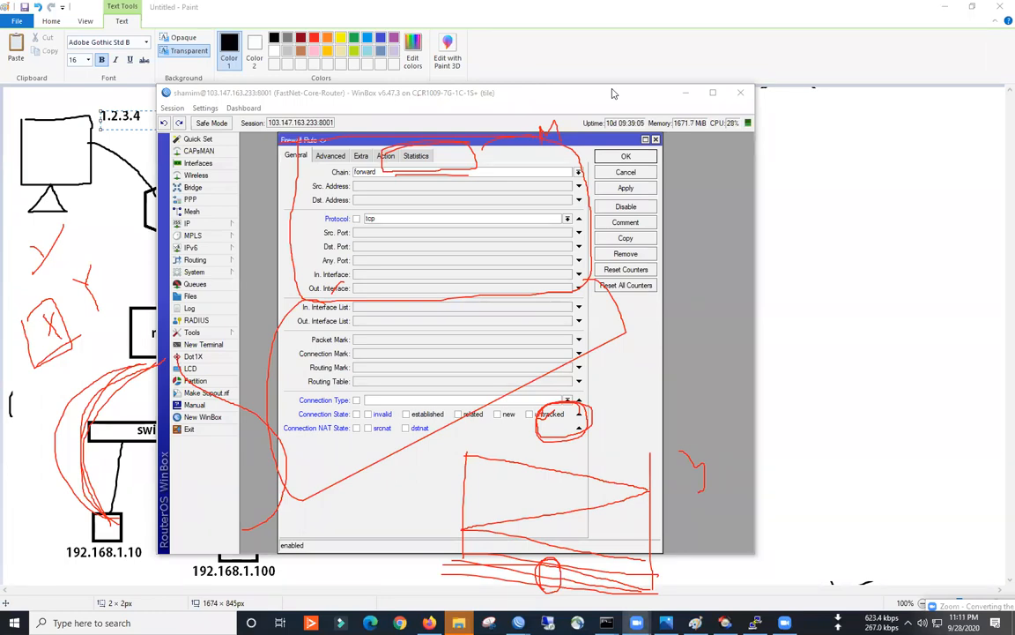
click(681, 142)
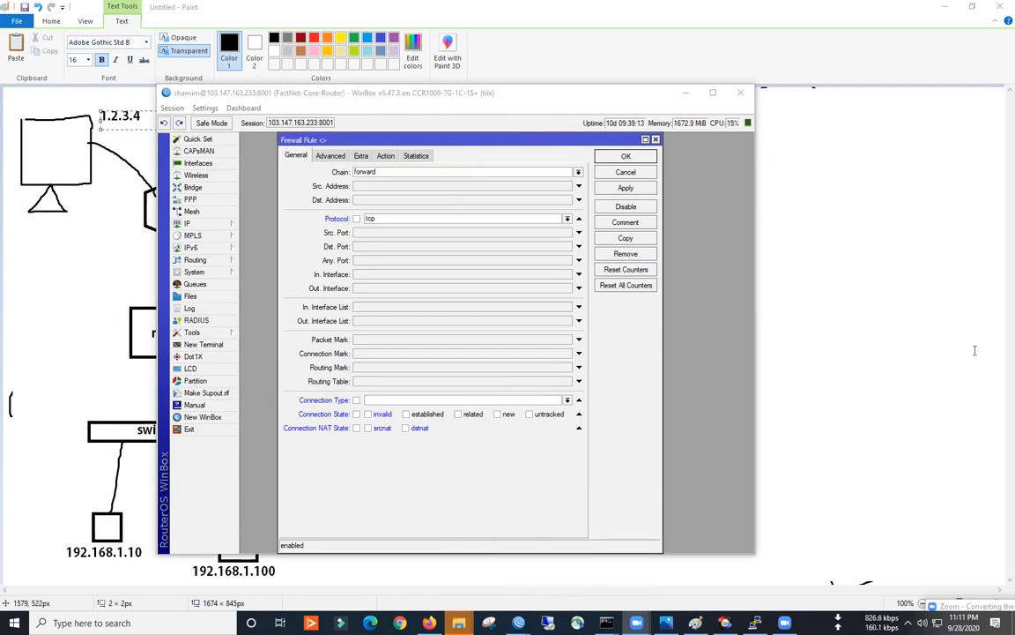
- Review the rule's advanced matching fields and return to its general settings
scroll(868, 5, up, 1)
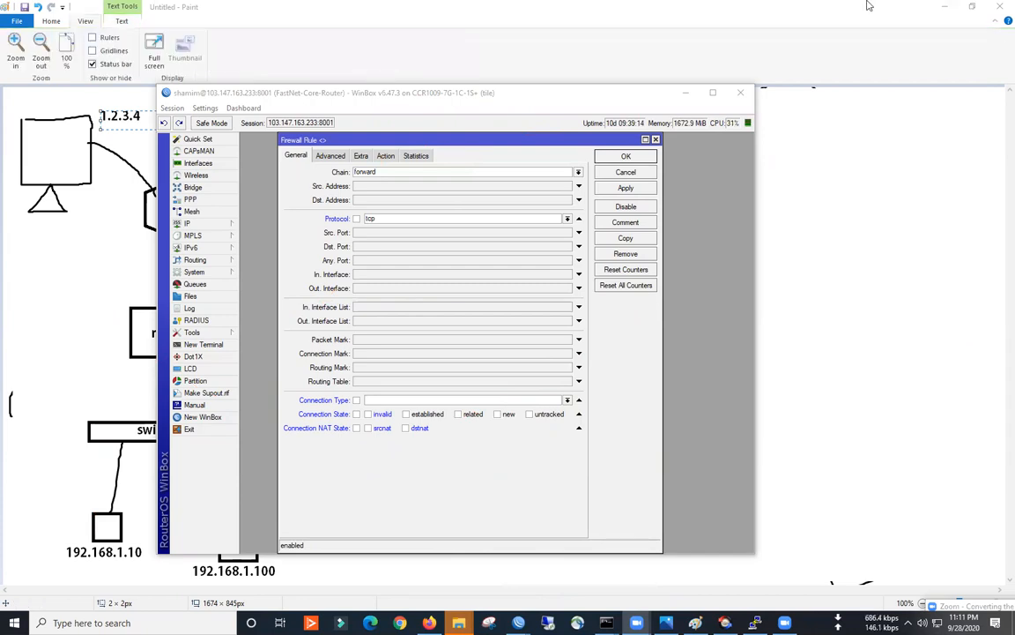
click(336, 154)
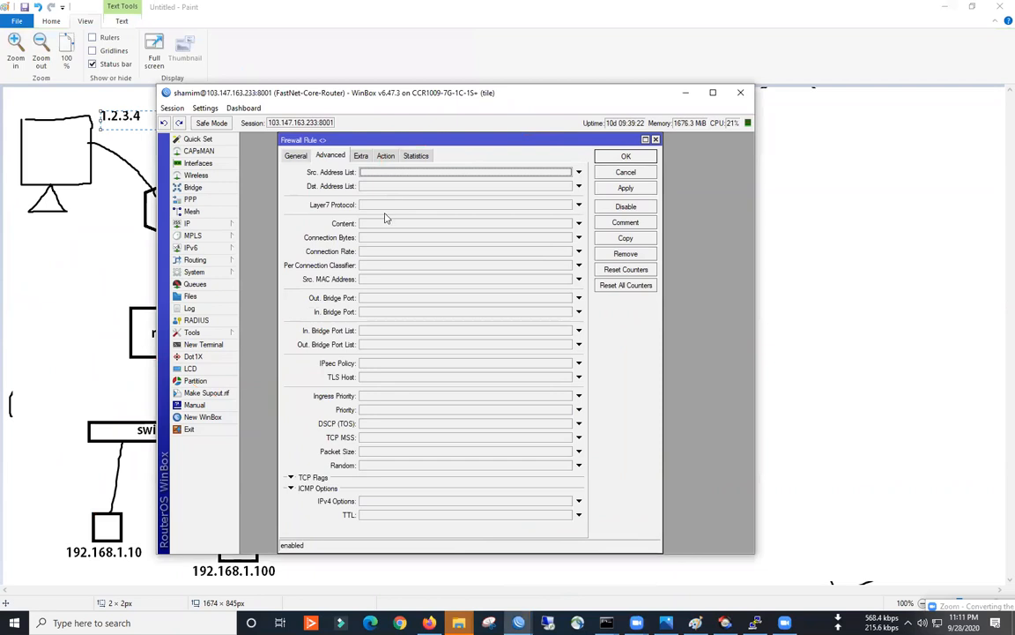
click(295, 155)
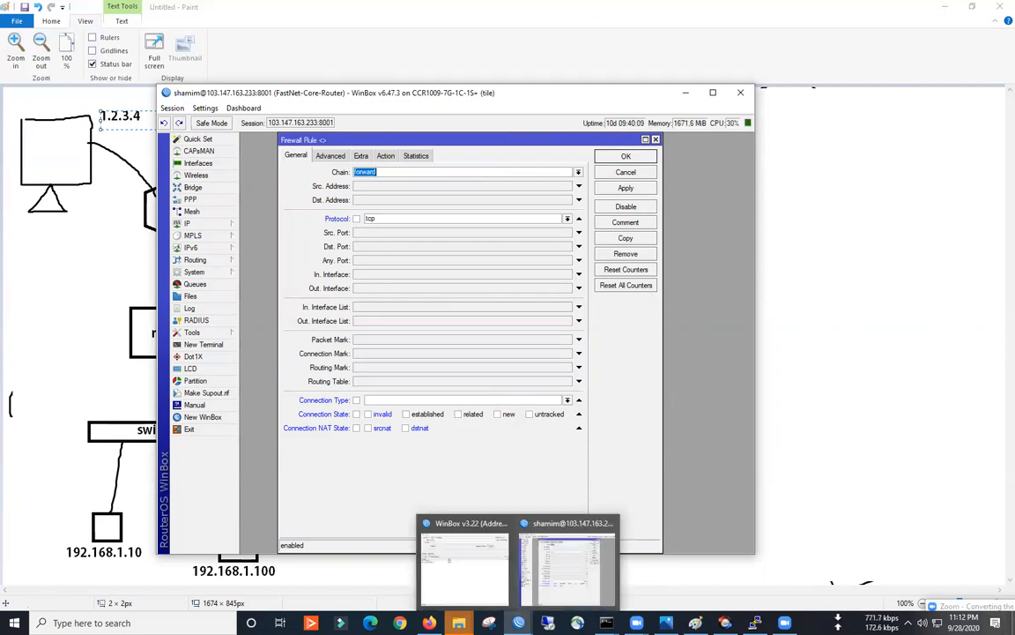
- Switch to Firefox, shrink its window, and search the web for "tcp connection state" in a new tab
click(429, 623)
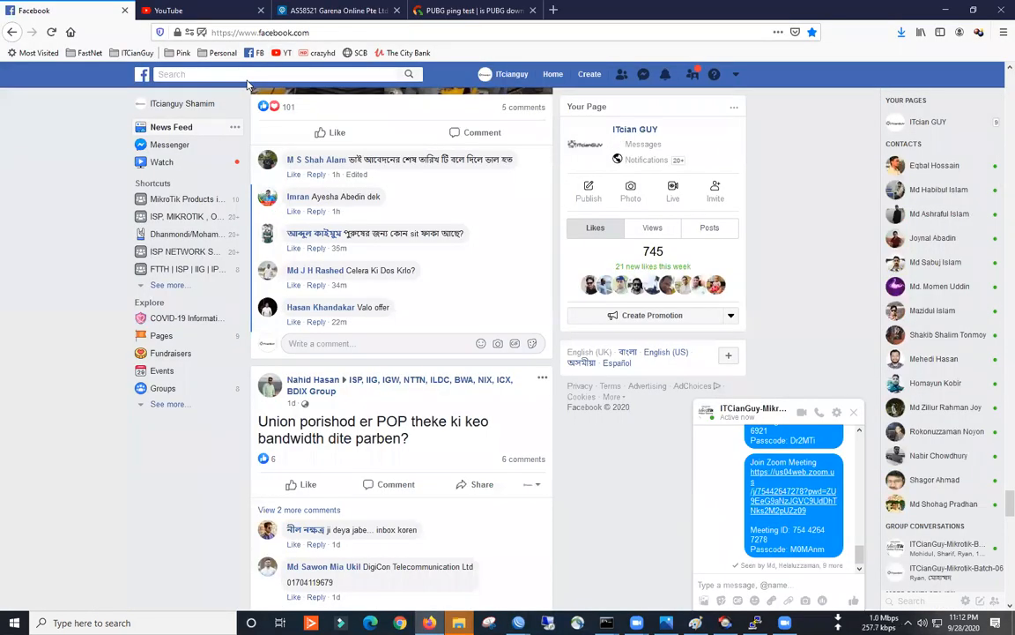
drag(705, 11, 619, 143)
key(ctrl+t)
click(514, 164)
text(tcp conn)
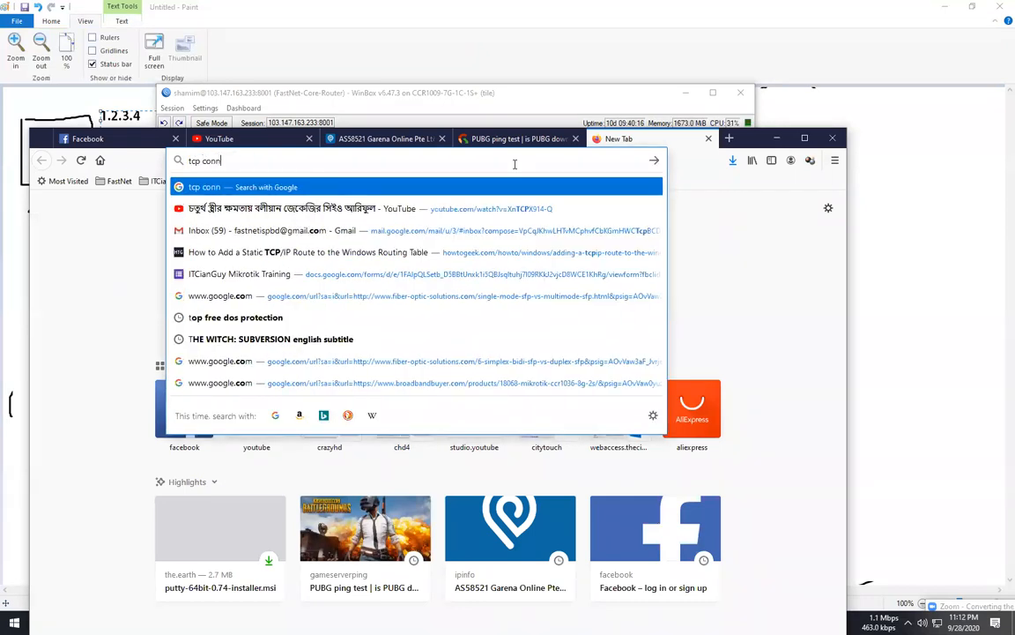
text(ection state)
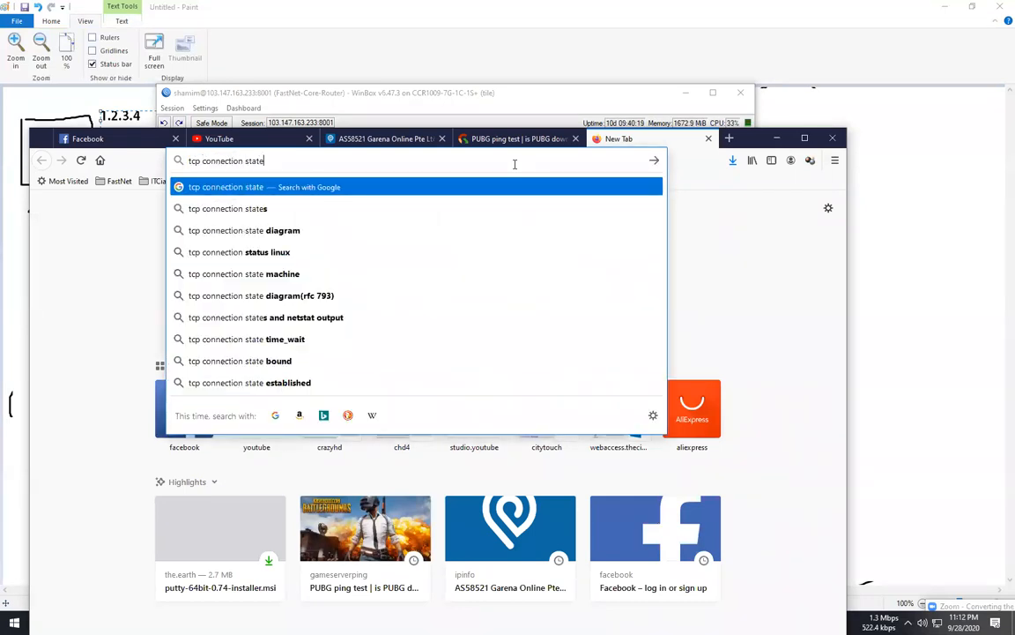
key(Return)
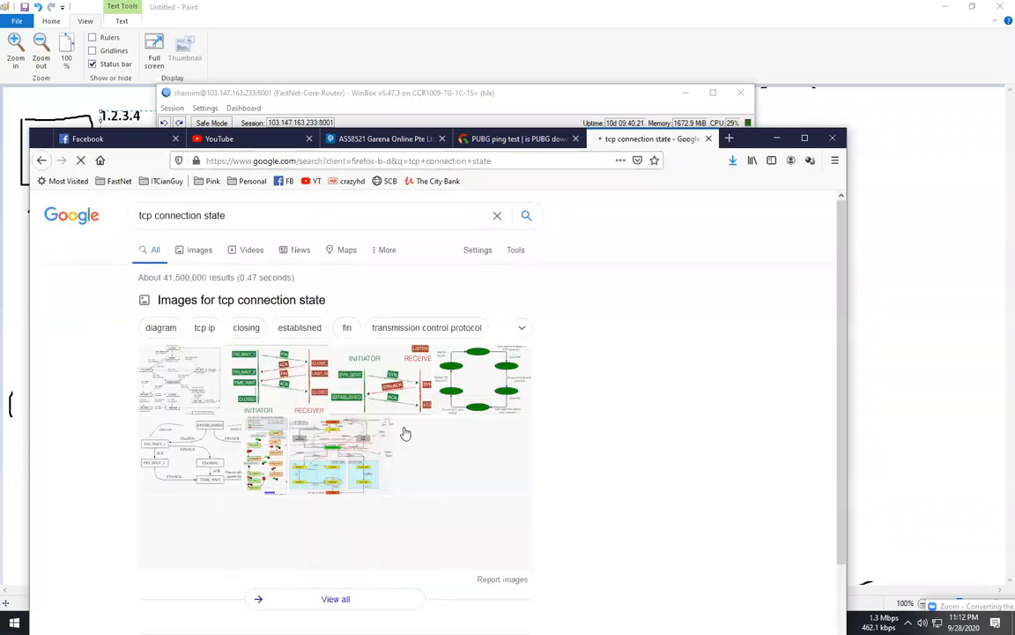
- Look through the search results and open the confirm blog article on TCP connection states
scroll(310, 349, down, 3)
scroll(310, 349, up, 3)
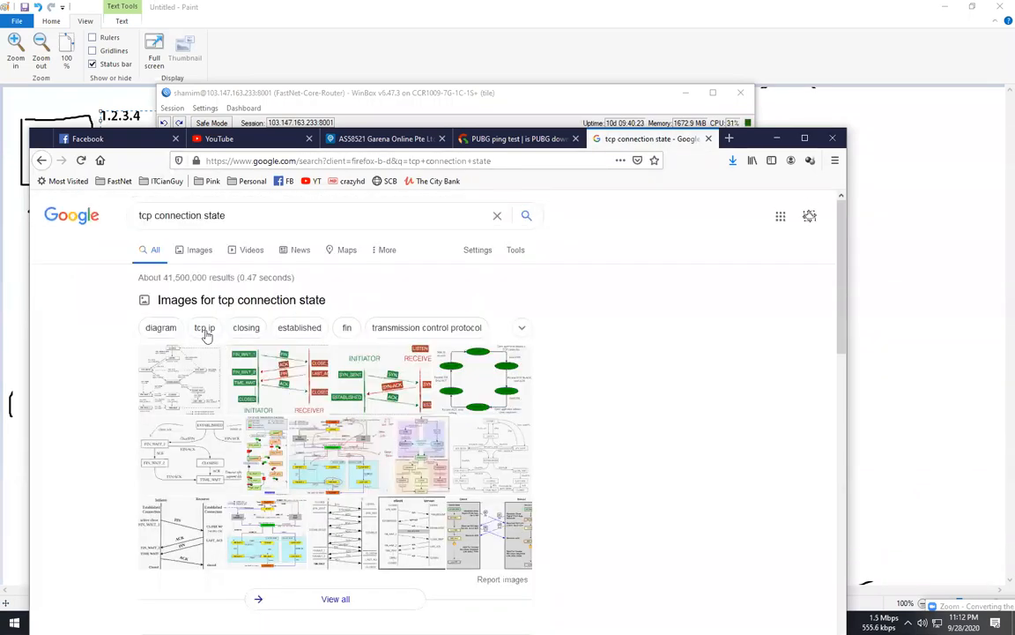
scroll(271, 451, down, 5)
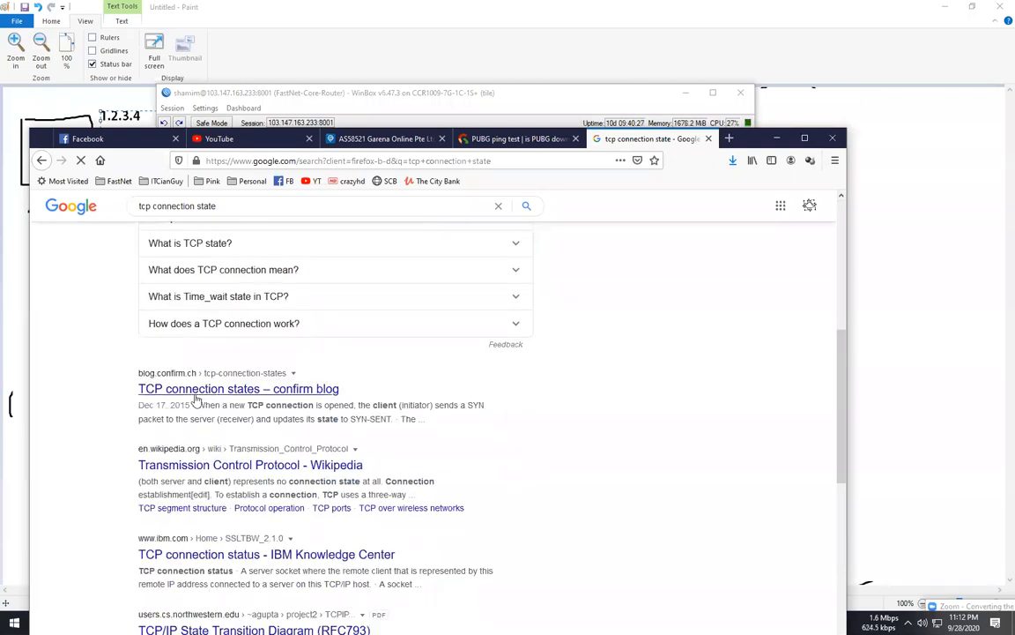
click(235, 395)
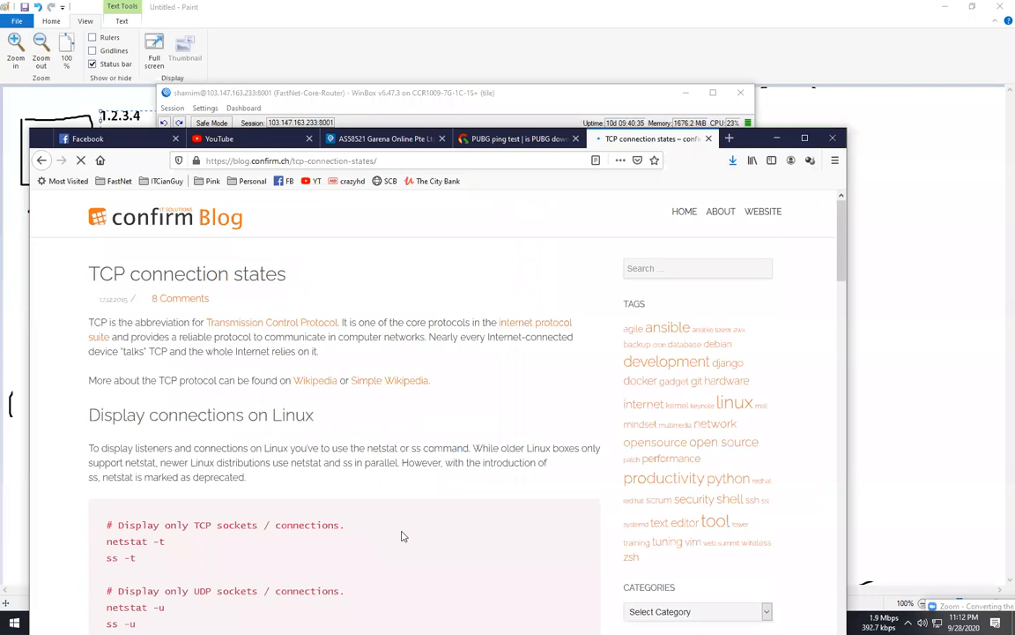
- Examine the article's diagrams and explanations of how TCP connections are initiated and terminated
scroll(396, 538, down, 8)
scroll(401, 535, down, 6)
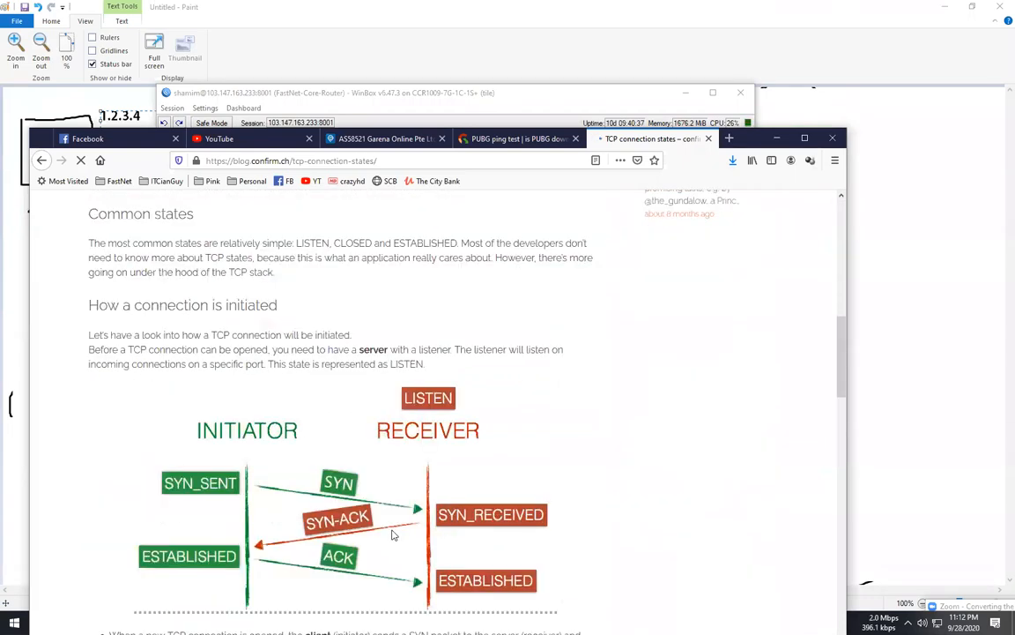
scroll(391, 414, down, 2)
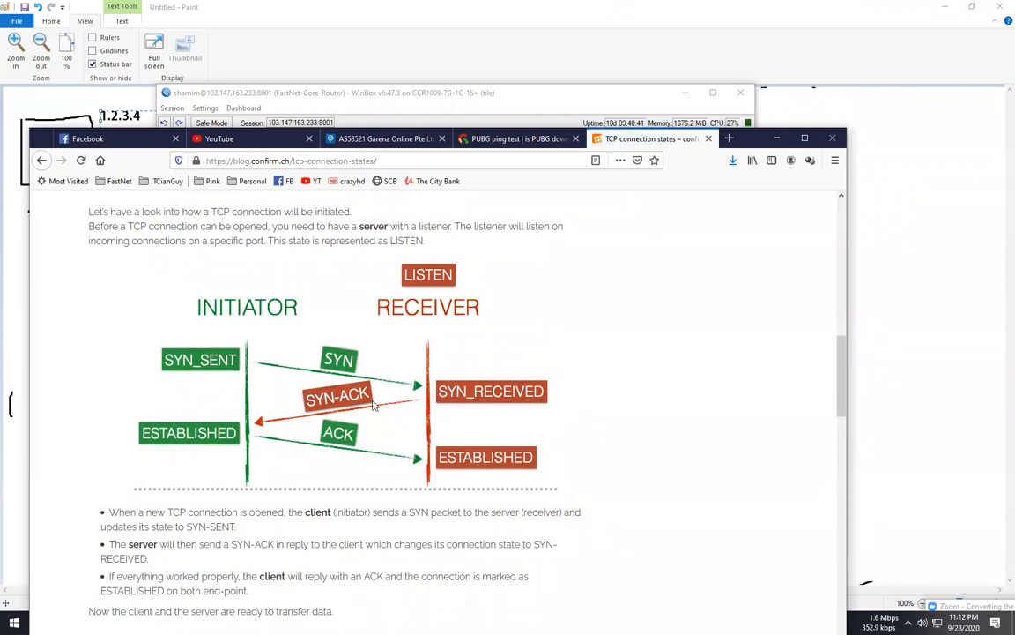
scroll(375, 458, down, 2)
scroll(375, 458, down, 10)
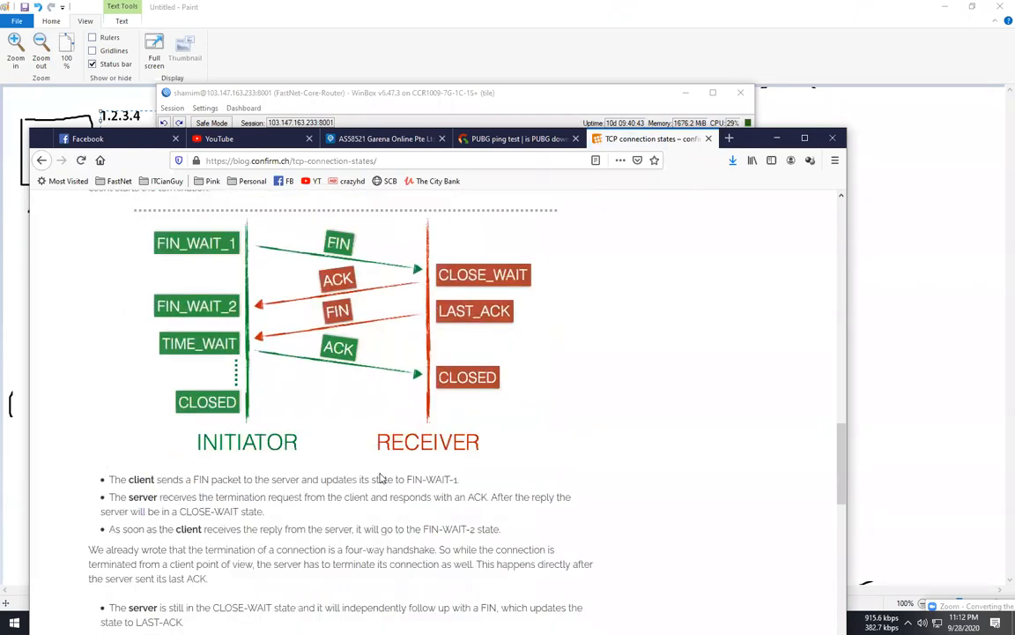
scroll(420, 476, down, 4)
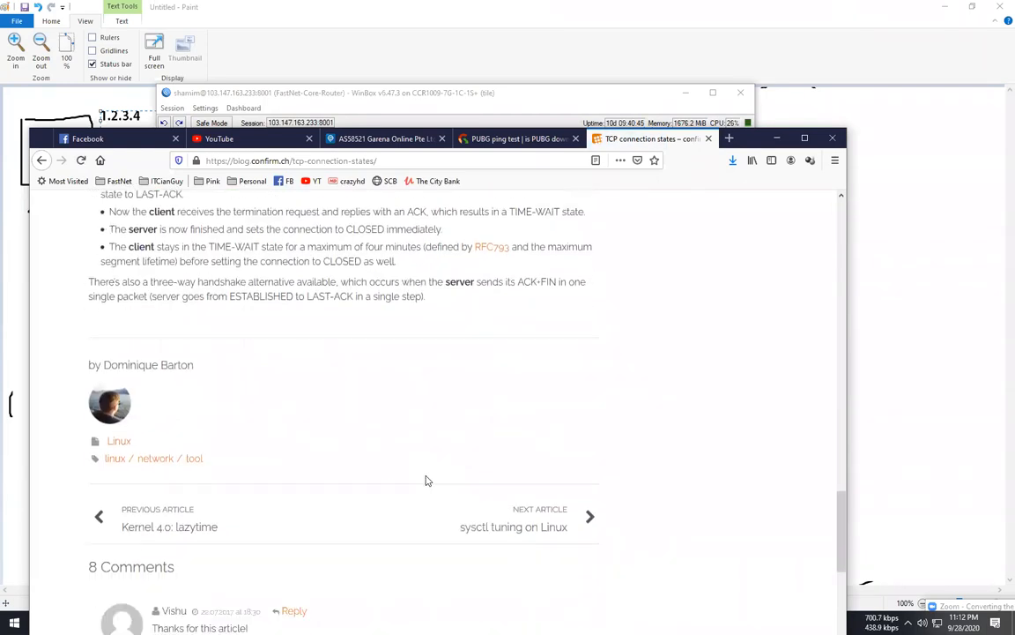
scroll(202, 449, up, 5)
scroll(240, 445, up, 3)
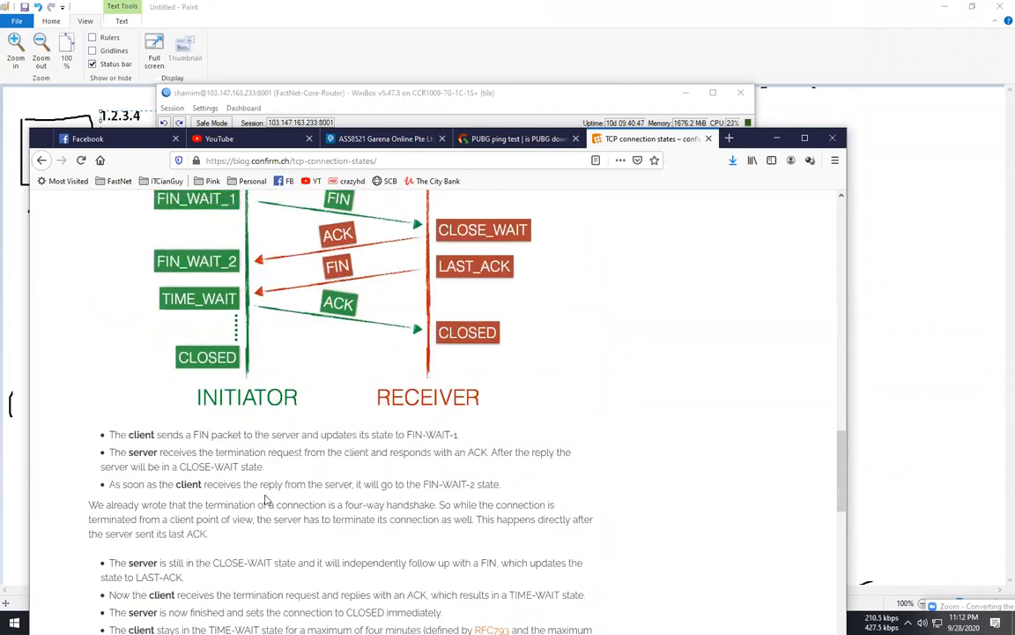
scroll(267, 500, up, 15)
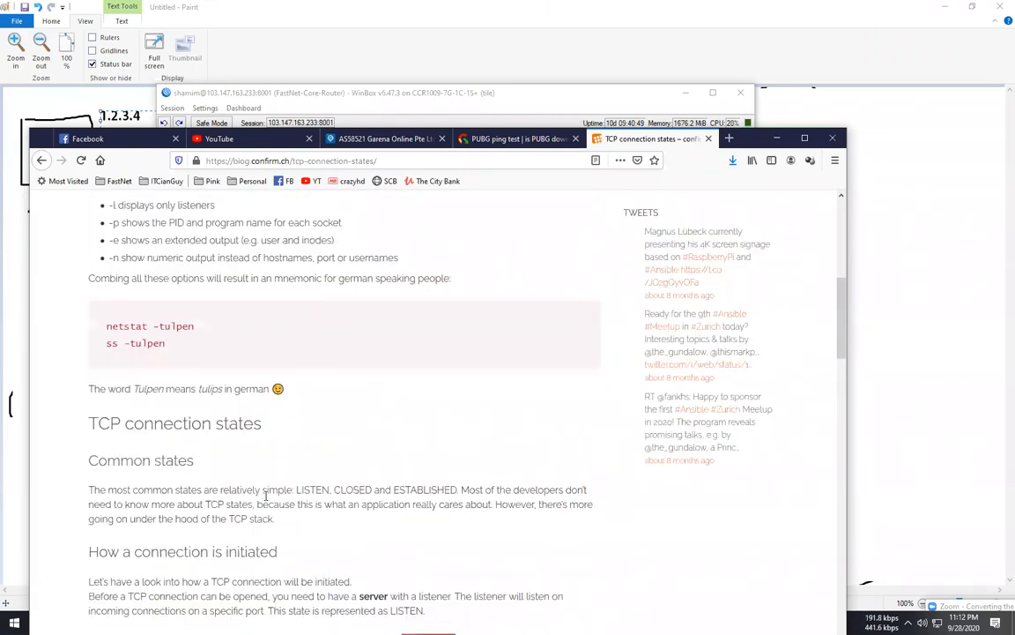
scroll(267, 499, up, 5)
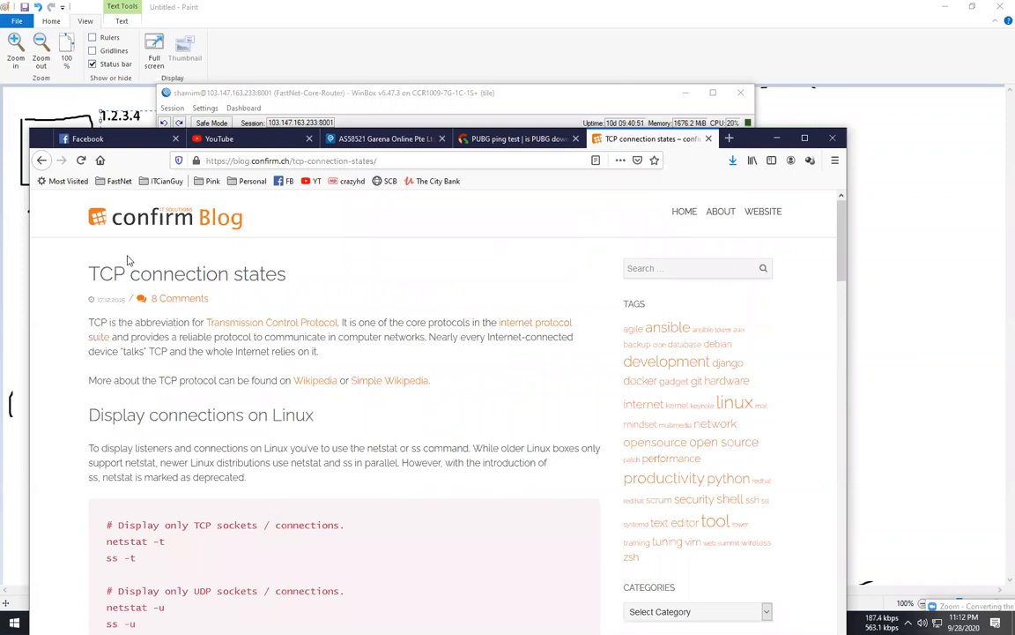
- Minimize the Firefox and File Explorer windows and return to the firewall rule in WinBox
click(774, 141)
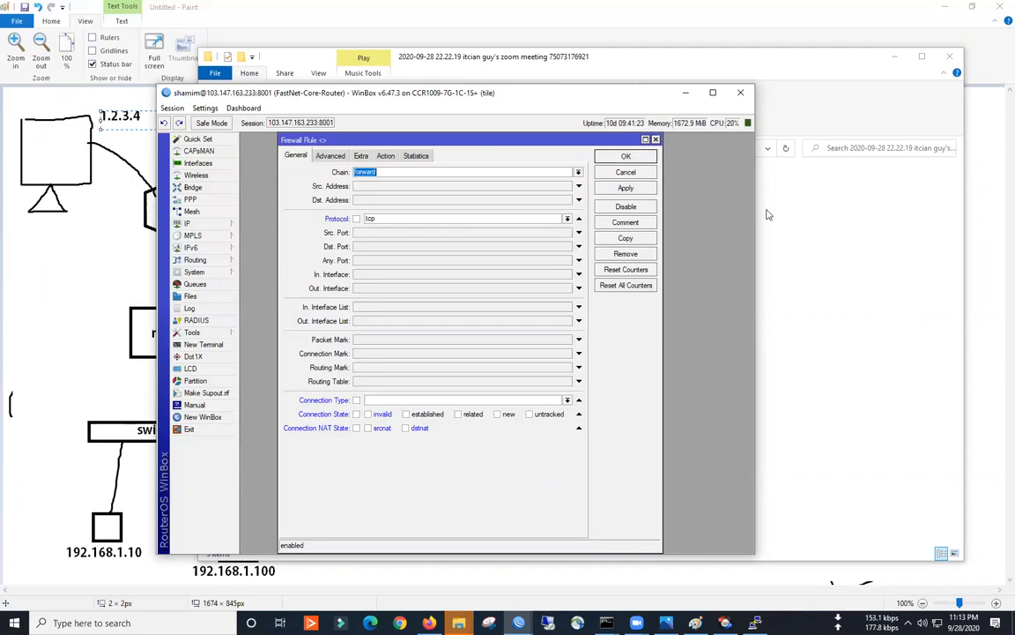
click(892, 61)
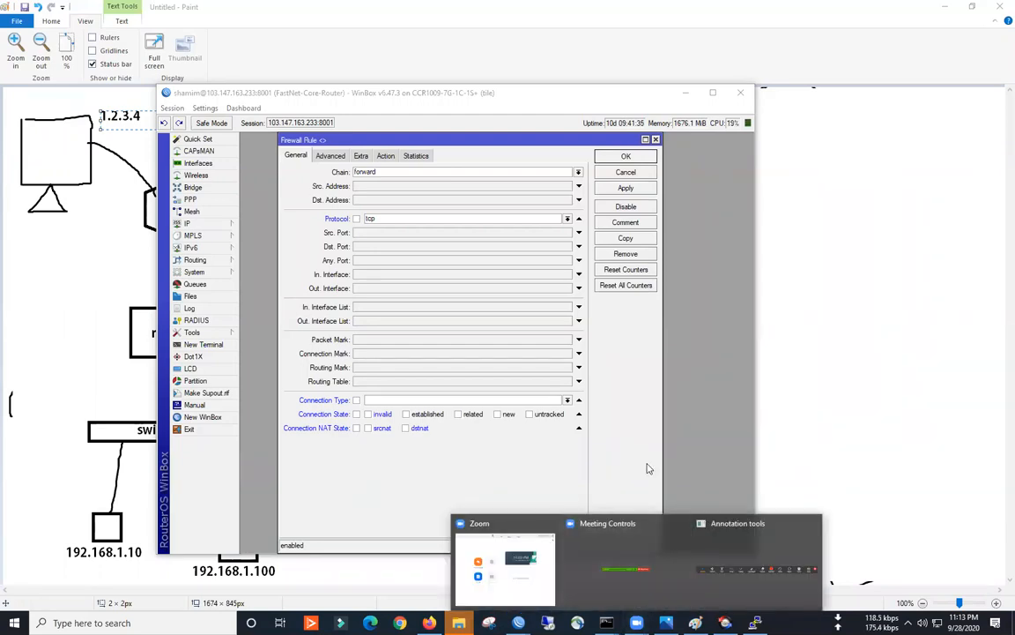
click(638, 424)
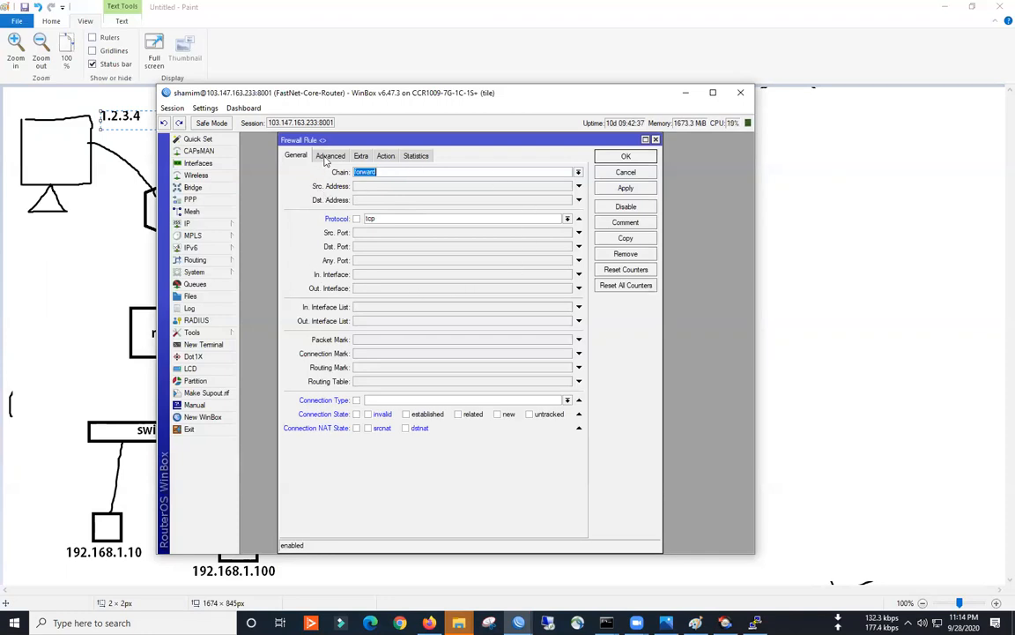
- Compare the rule's general source and destination address fields with its advanced source and destination address list fields
click(328, 156)
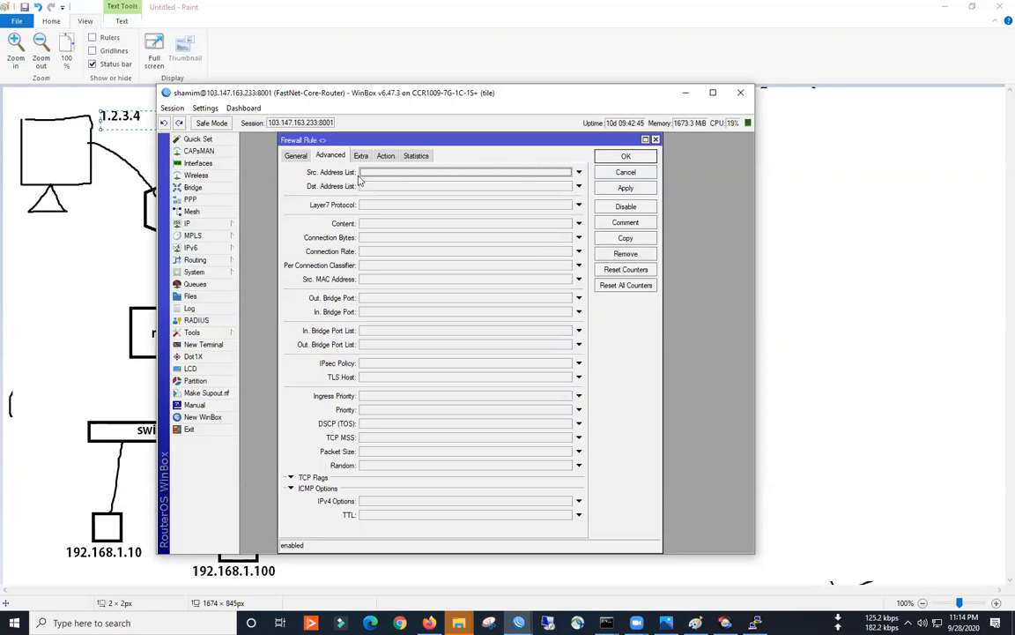
click(294, 155)
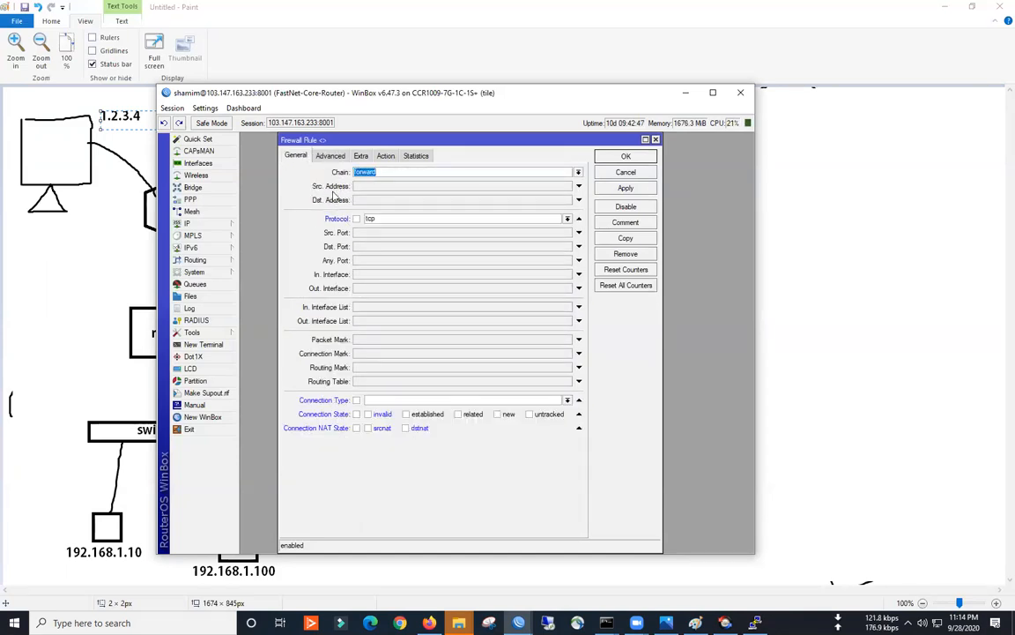
click(330, 156)
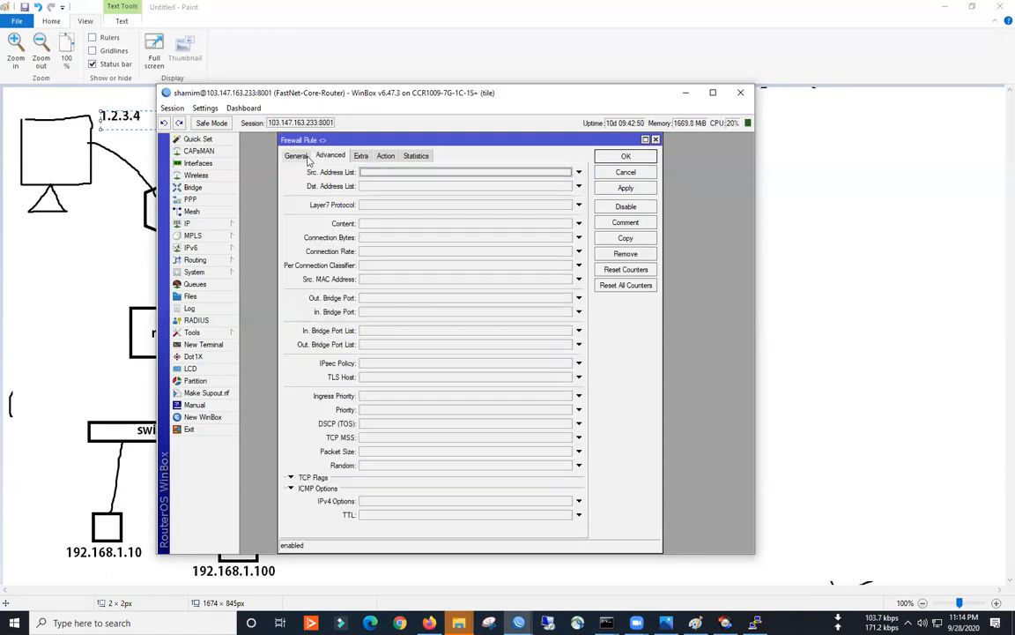
click(296, 156)
click(341, 157)
- Enter 192.168.1.0/24 as the source address in the rule's general settings
click(294, 157)
click(394, 187)
text(192.168.1)
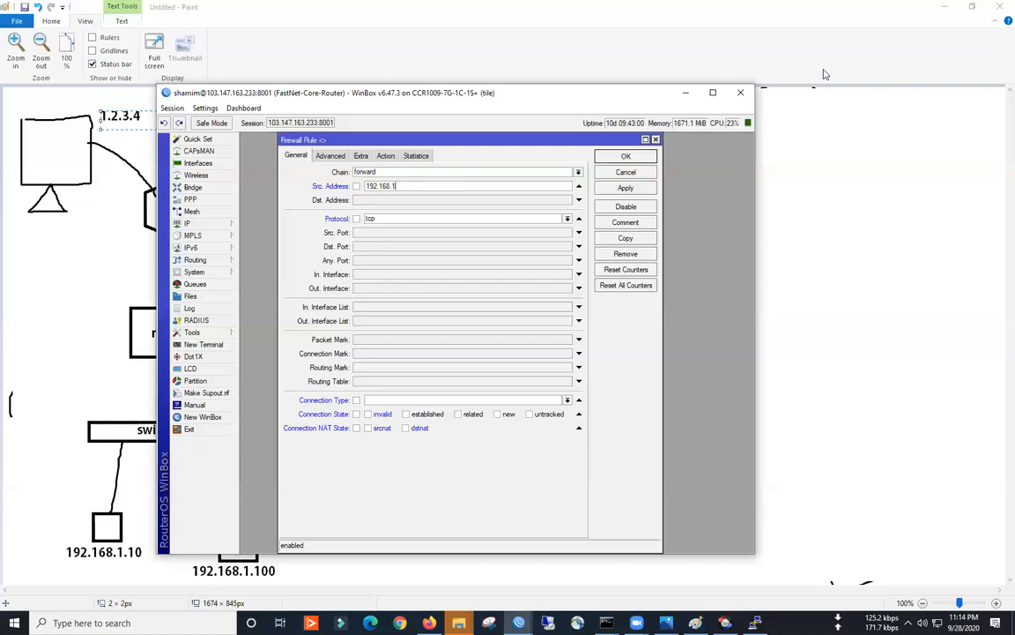
text(.1.0/24)
- Switch to the Paint network sketch and handwrite four underlined host addresses in red beside it, starting with 1.10, 1.15 and 1.21
click(683, 93)
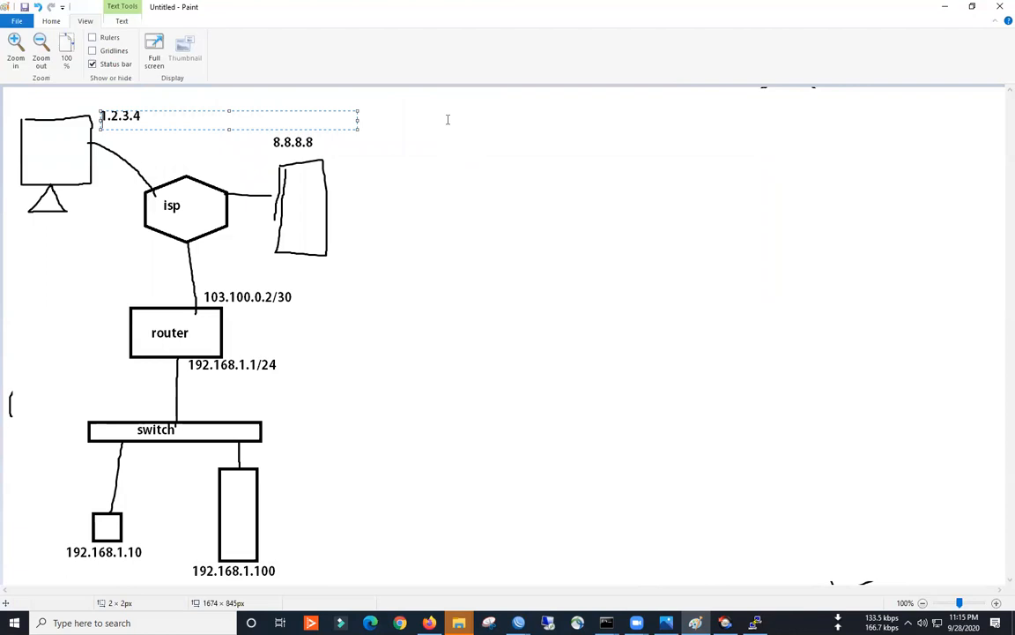
mouse_move(356, 384)
mouse_down()
mouse_move(360, 413)
mouse_move(399, 379)
mouse_move(388, 381)
mouse_up()
drag(375, 444, 379, 470)
mouse_move(409, 408)
mouse_down()
mouse_move(406, 437)
mouse_move(423, 430)
mouse_move(432, 399)
mouse_up()
mouse_move(393, 492)
mouse_down()
mouse_move(396, 520)
mouse_move(458, 481)
mouse_up()
drag(508, 459, 521, 500)
drag(547, 451, 564, 476)
drag(571, 438, 575, 465)
drag(357, 431, 457, 368)
drag(375, 483, 477, 407)
drag(407, 543, 567, 434)
drag(525, 521, 623, 462)
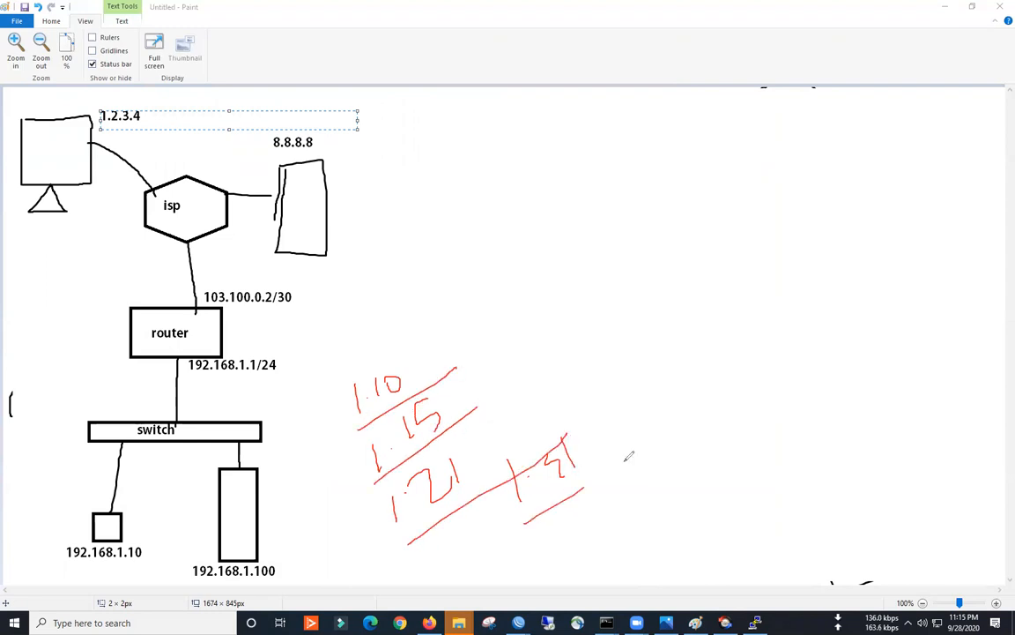
- Draw a red arc over the hosts, circle 8.8.8.8, and draw a line outward from each host address
mouse_move(375, 336)
mouse_down()
mouse_move(499, 363)
mouse_move(626, 518)
mouse_up()
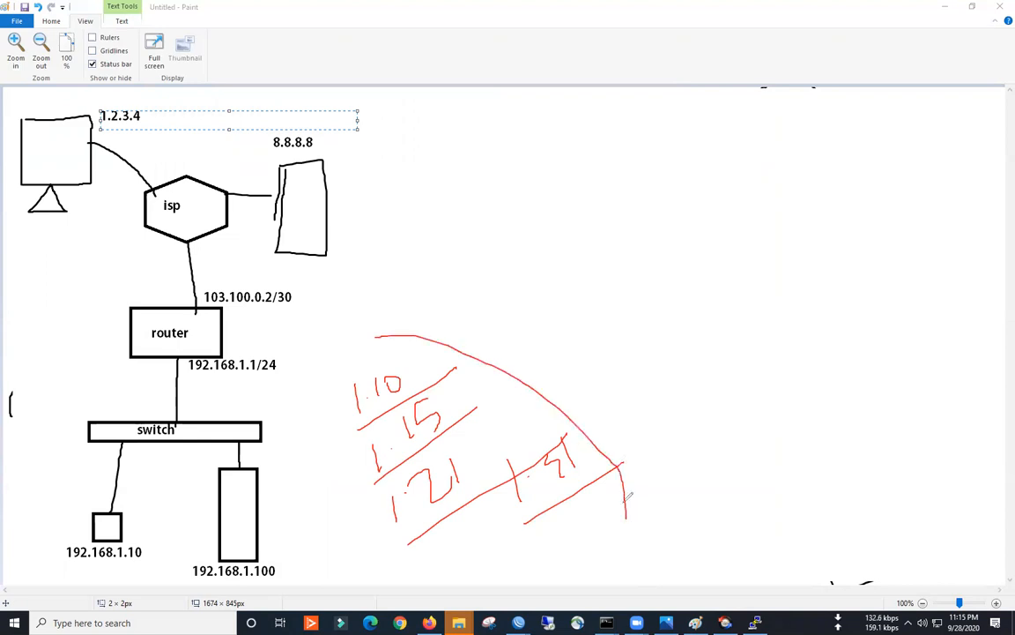
mouse_move(266, 145)
mouse_down()
mouse_move(284, 121)
mouse_move(328, 157)
mouse_move(267, 155)
mouse_move(264, 139)
mouse_up()
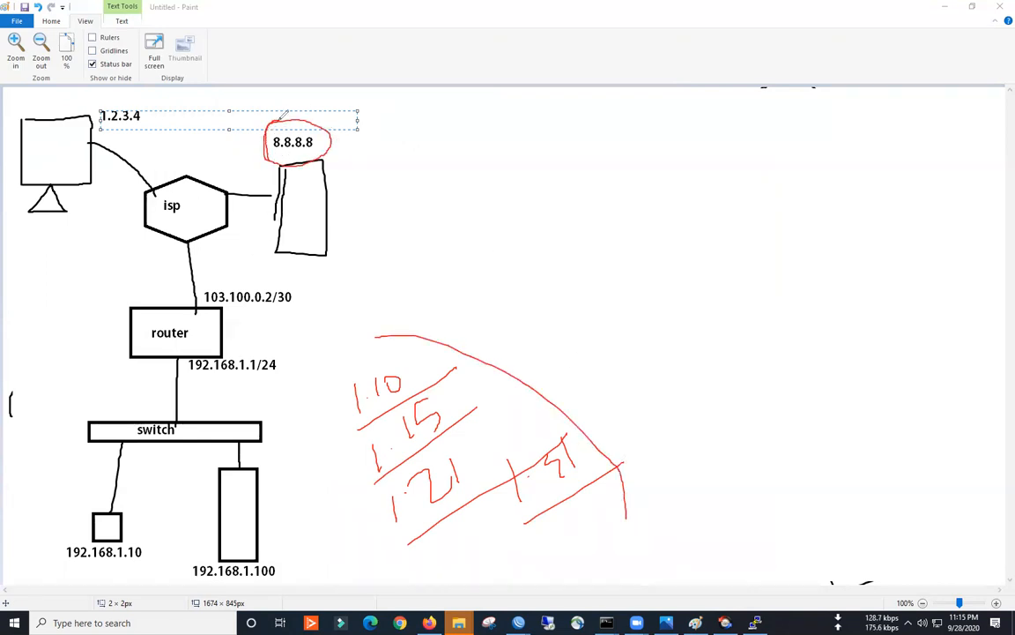
drag(407, 380, 498, 239)
drag(445, 398, 527, 265)
drag(458, 452, 526, 357)
drag(589, 440, 645, 362)
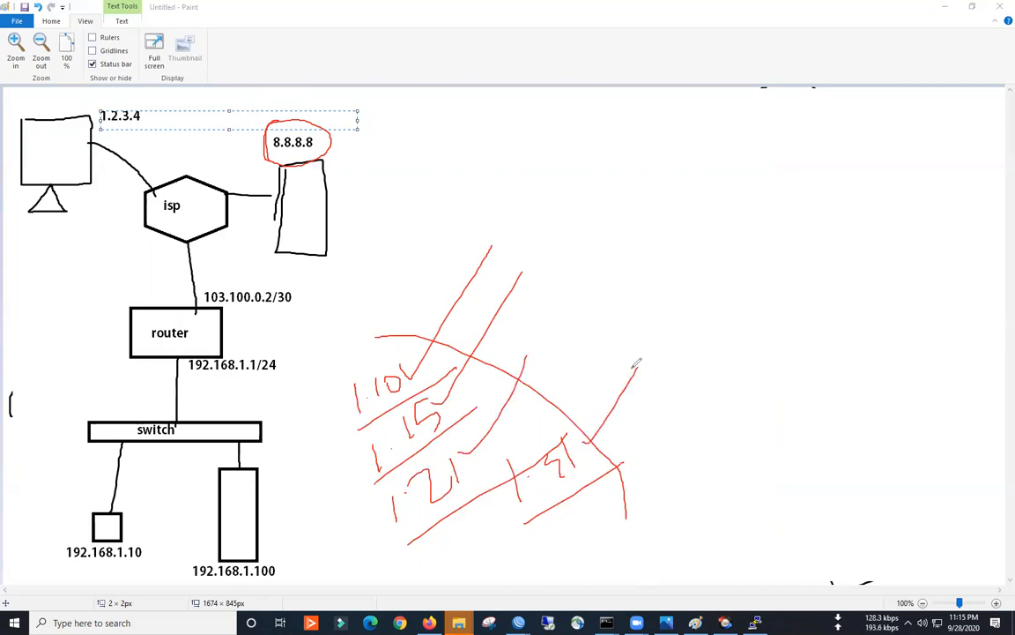
- Outline the host group in red and draw two boxes above it, with the label XYZ beside them
mouse_move(344, 359)
mouse_down()
mouse_move(499, 310)
mouse_move(615, 450)
mouse_move(454, 542)
mouse_move(385, 567)
mouse_move(329, 362)
mouse_move(345, 312)
mouse_move(413, 229)
mouse_move(445, 149)
mouse_move(525, 190)
mouse_move(510, 238)
mouse_up()
drag(439, 252, 439, 180)
mouse_move(555, 121)
mouse_down()
mouse_move(550, 139)
mouse_move(590, 109)
mouse_move(592, 129)
mouse_up()
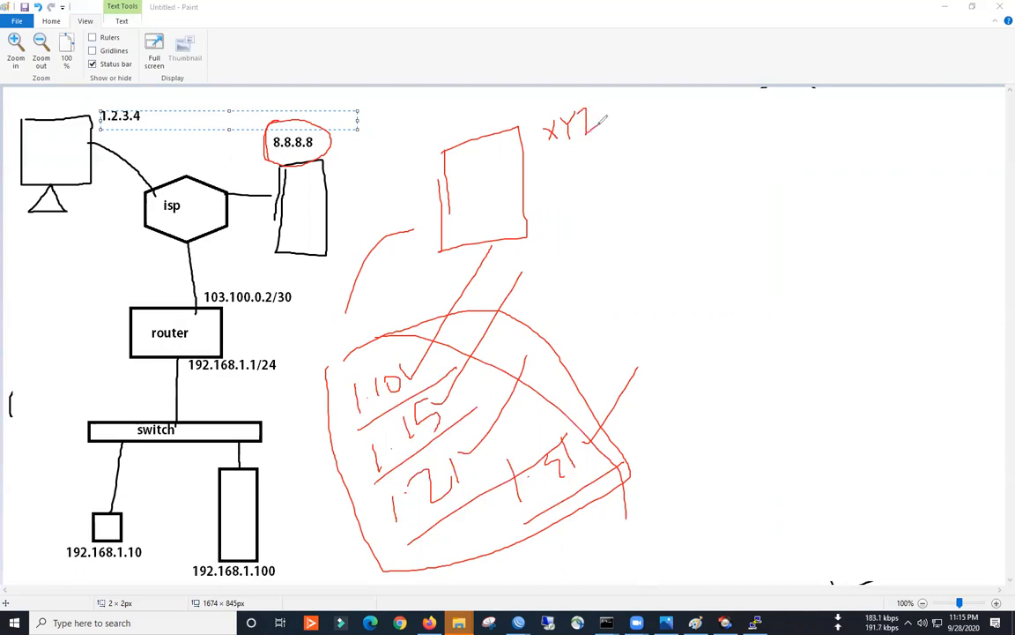
mouse_move(534, 159)
mouse_down()
mouse_move(624, 133)
mouse_move(657, 199)
mouse_move(593, 287)
mouse_move(557, 294)
mouse_move(538, 154)
mouse_up()
- Mark each handwritten host address with a red stroke and circle the whole host group
drag(314, 418, 356, 403)
drag(326, 481, 361, 456)
drag(334, 550, 387, 516)
drag(457, 547, 502, 492)
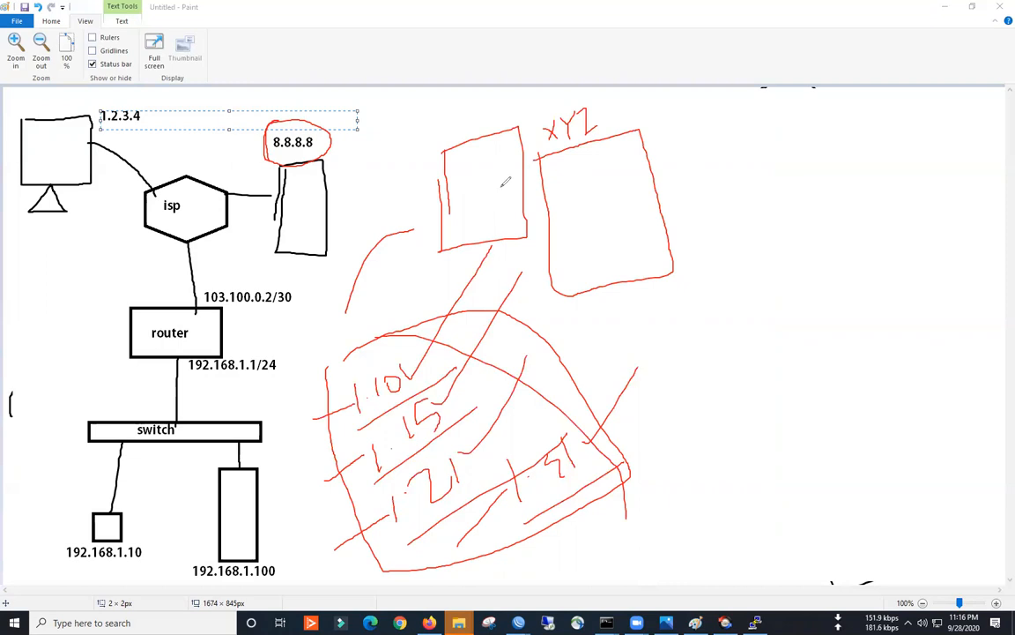
mouse_move(409, 374)
mouse_down()
mouse_move(426, 311)
mouse_move(550, 354)
mouse_move(577, 529)
mouse_move(371, 589)
mouse_up()
mouse_move(302, 447)
mouse_down()
mouse_move(309, 370)
mouse_move(401, 325)
mouse_up()
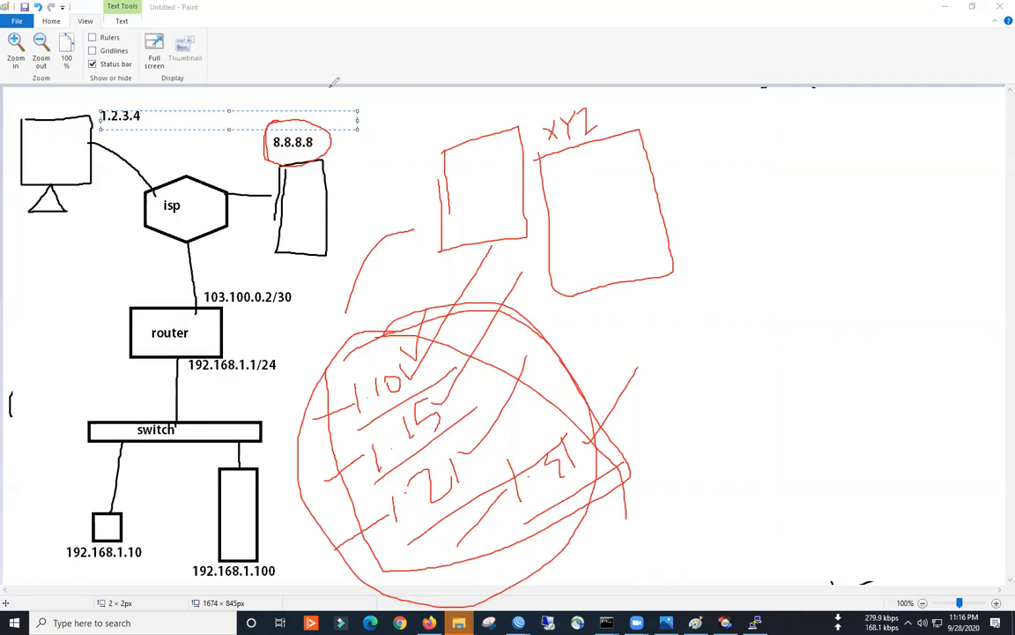
- Return to the WinBox router session, erase the red annotations, and close the firewall rule without saving its changes
mouse_move(518, 622)
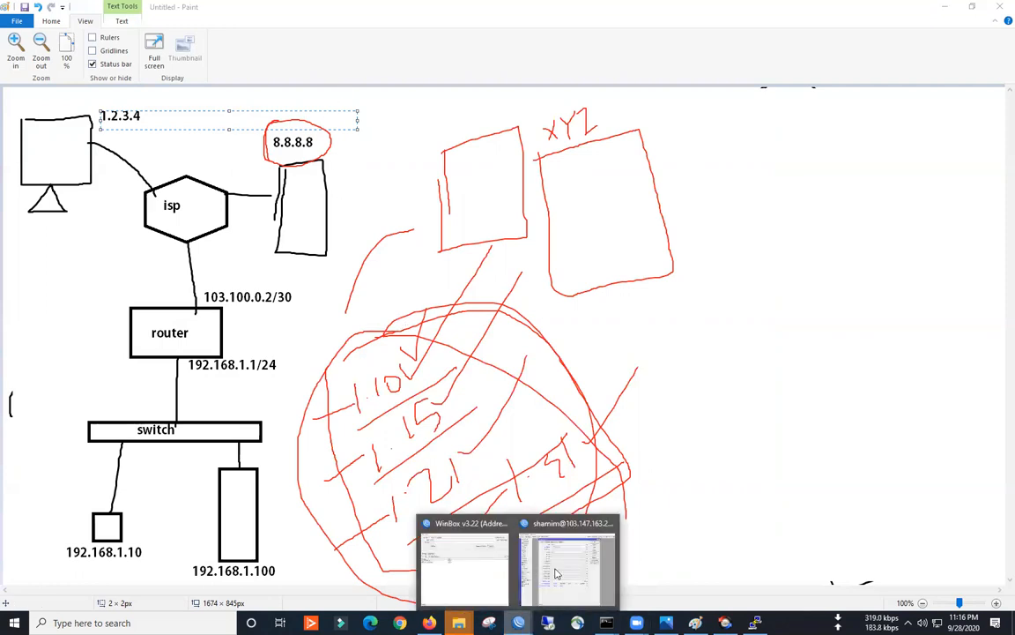
click(580, 557)
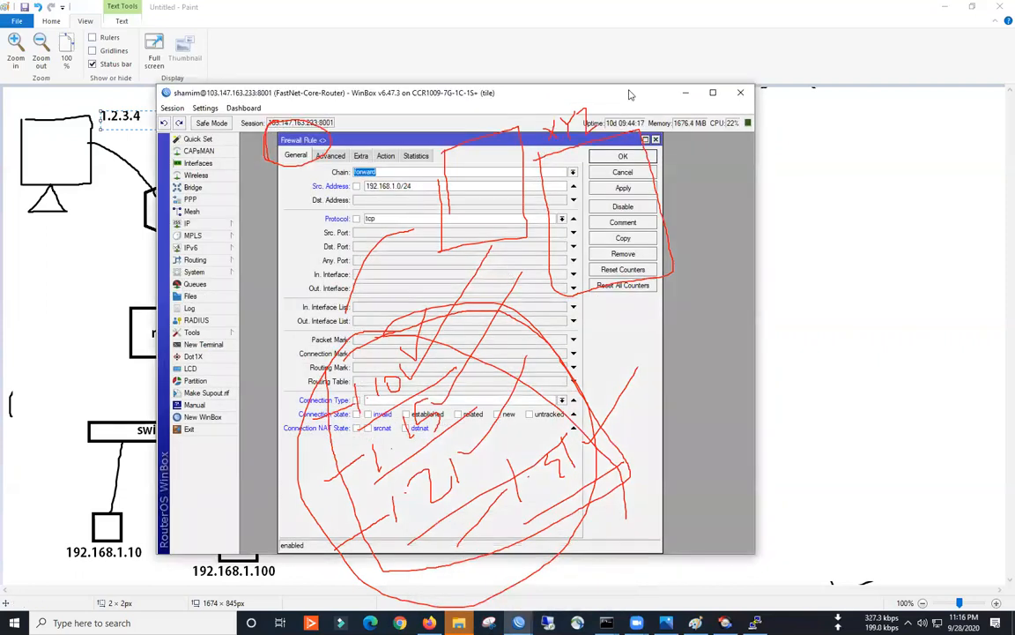
click(660, 95)
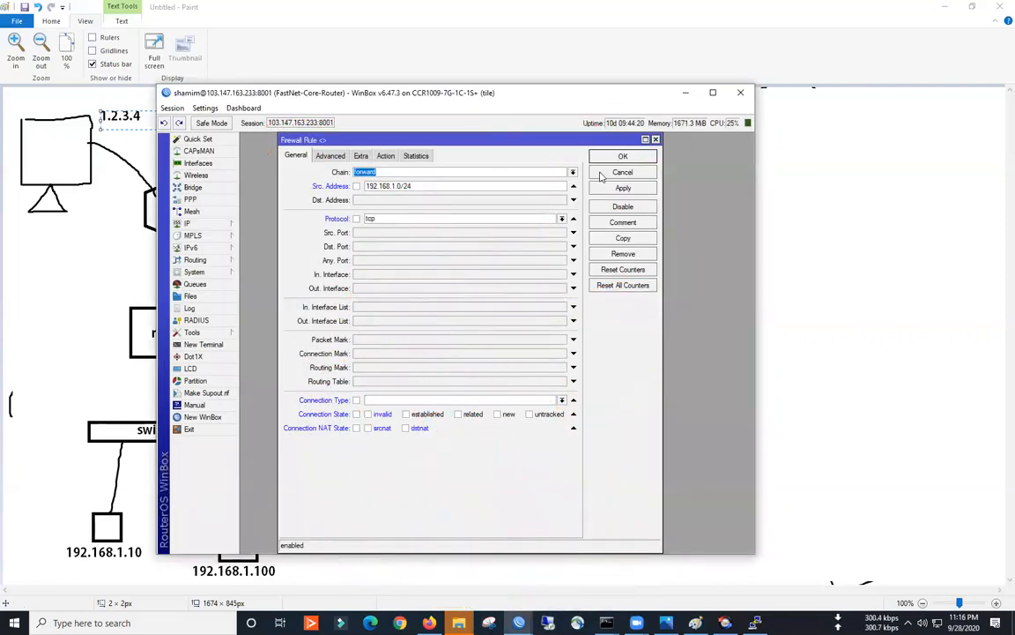
click(602, 174)
- Open the router's IP firewall settings and display its address lists
click(188, 224)
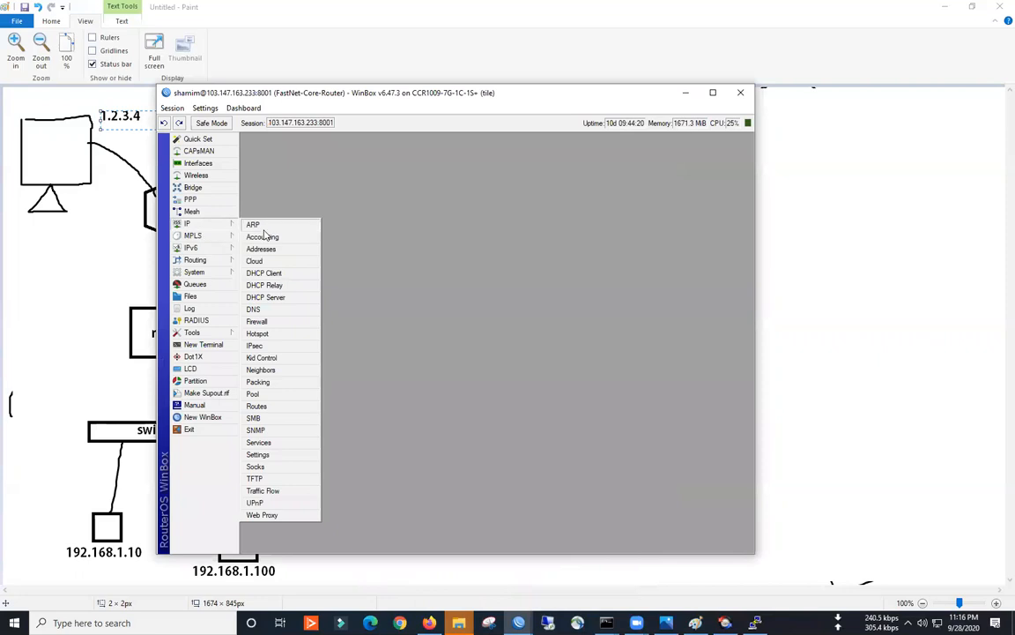
click(304, 321)
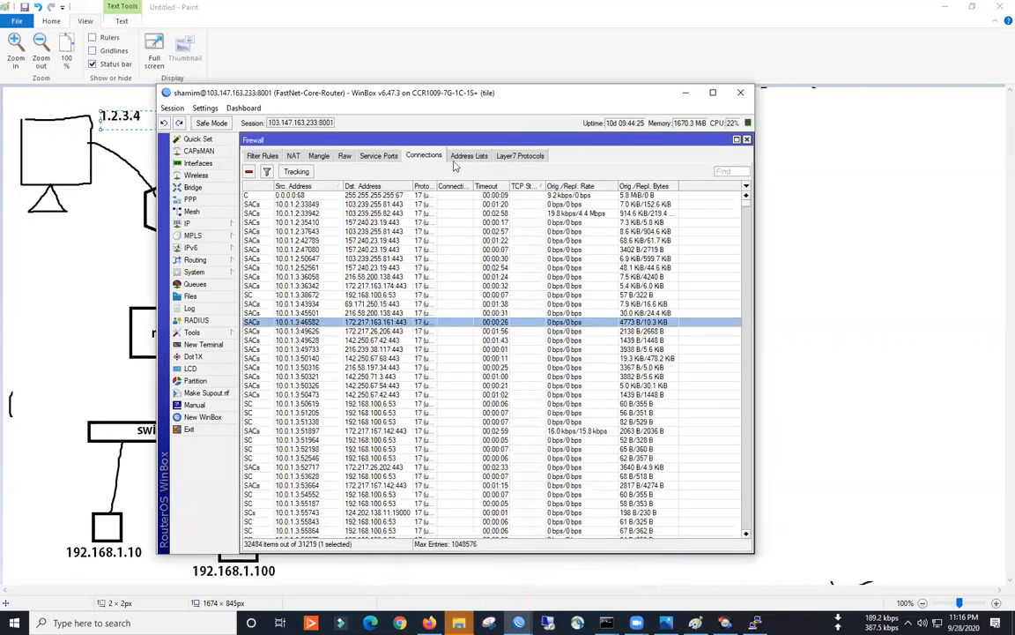
click(468, 155)
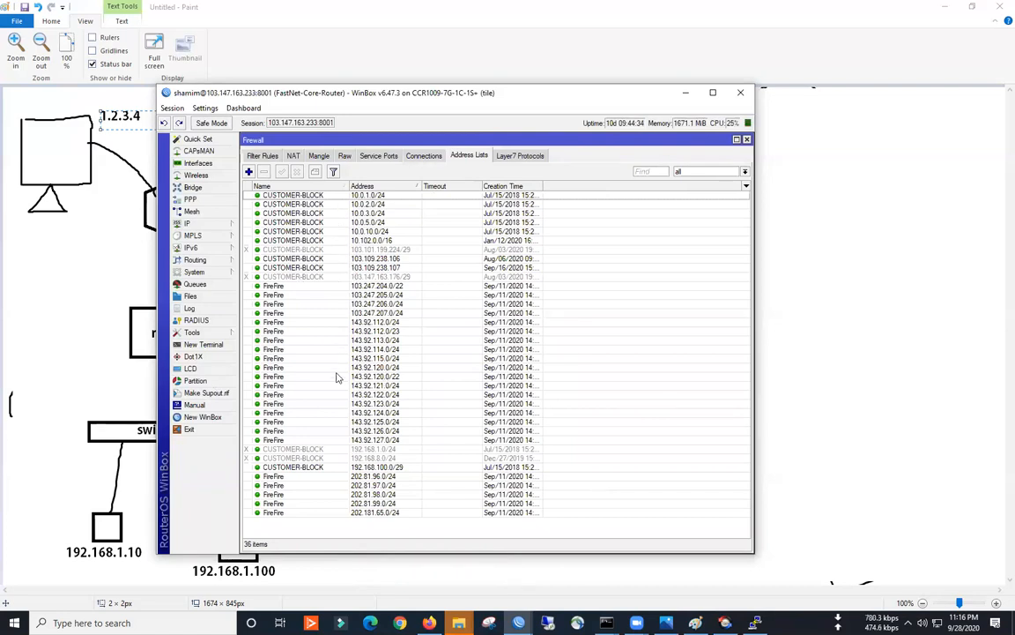
- Add a firewall address list entry named XYZ with the address 192.168.1.10
click(248, 171)
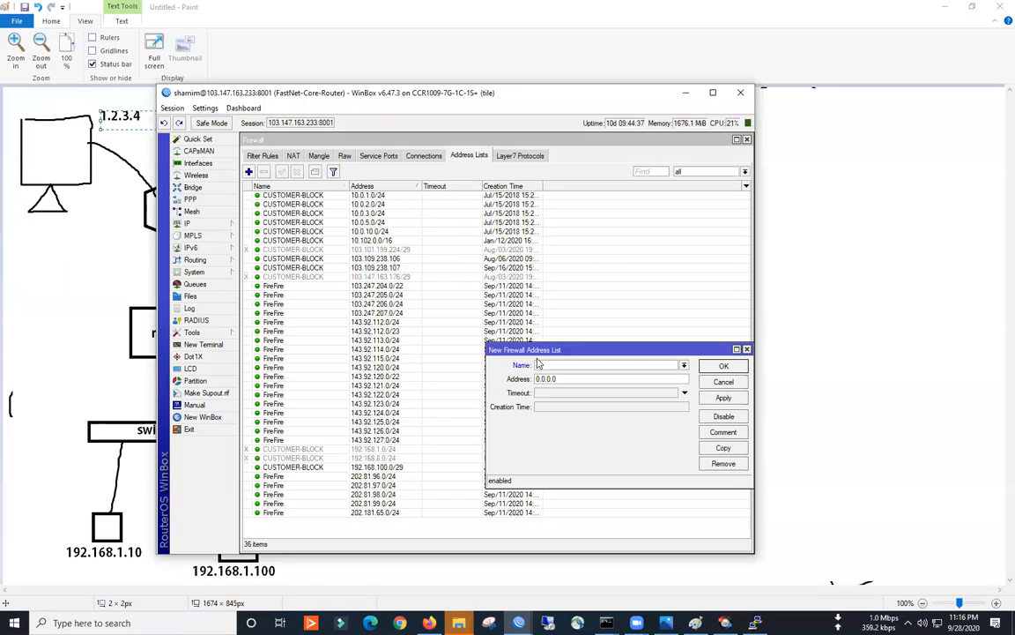
text(XYZ)
key(Tab)
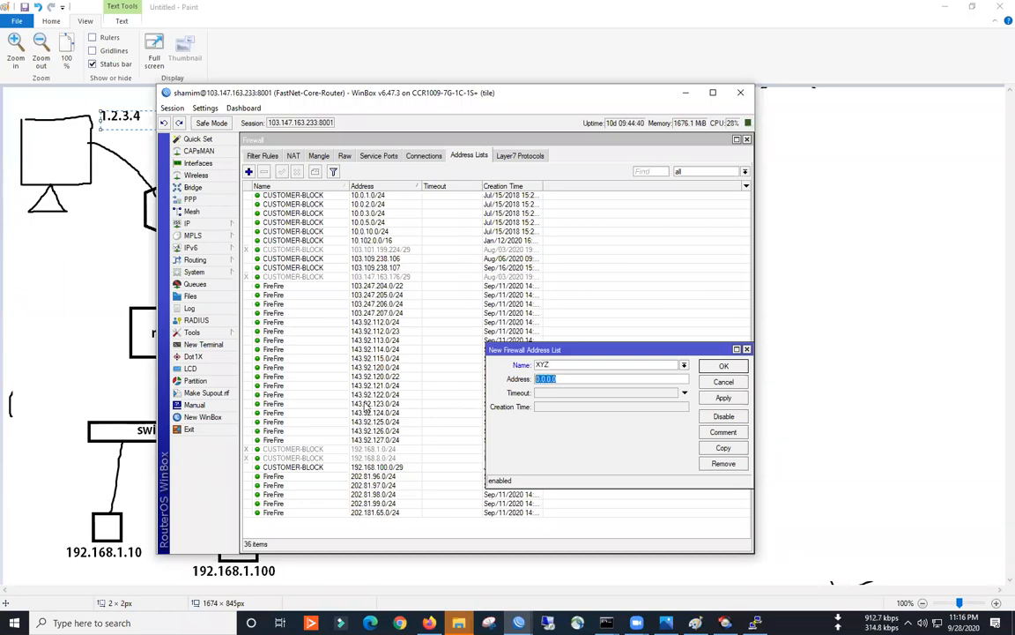
text(192.168.)
key(BackSpace)
key(BackSpace)
text(10)
key(Return)
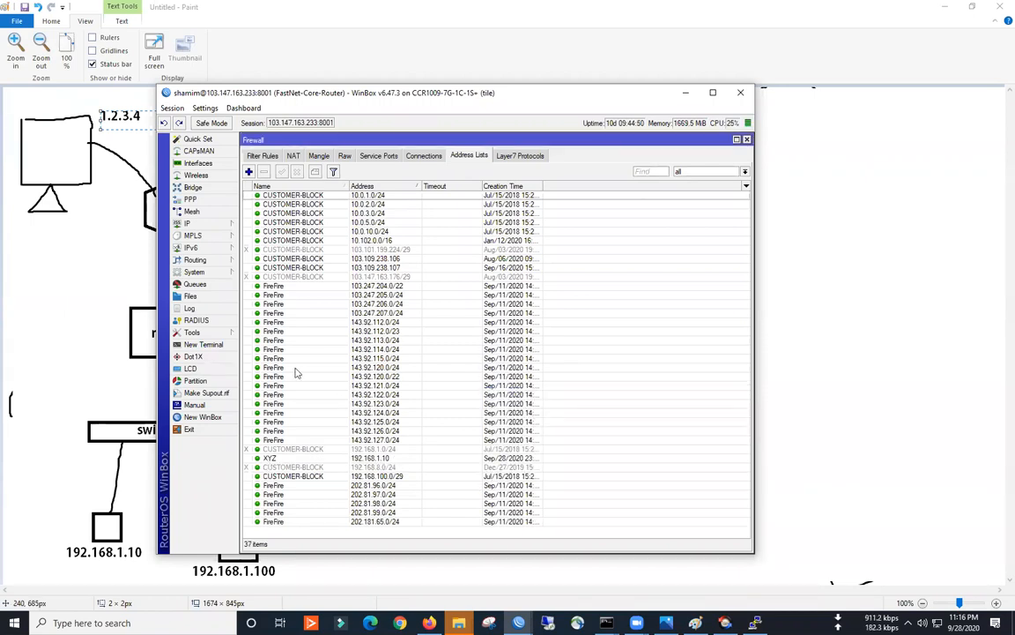
- Add the address 192.168.1.15 as a second entry in the existing XYZ address list
click(249, 171)
click(684, 365)
click(564, 386)
key(Tab)
text(192.168.1.15)
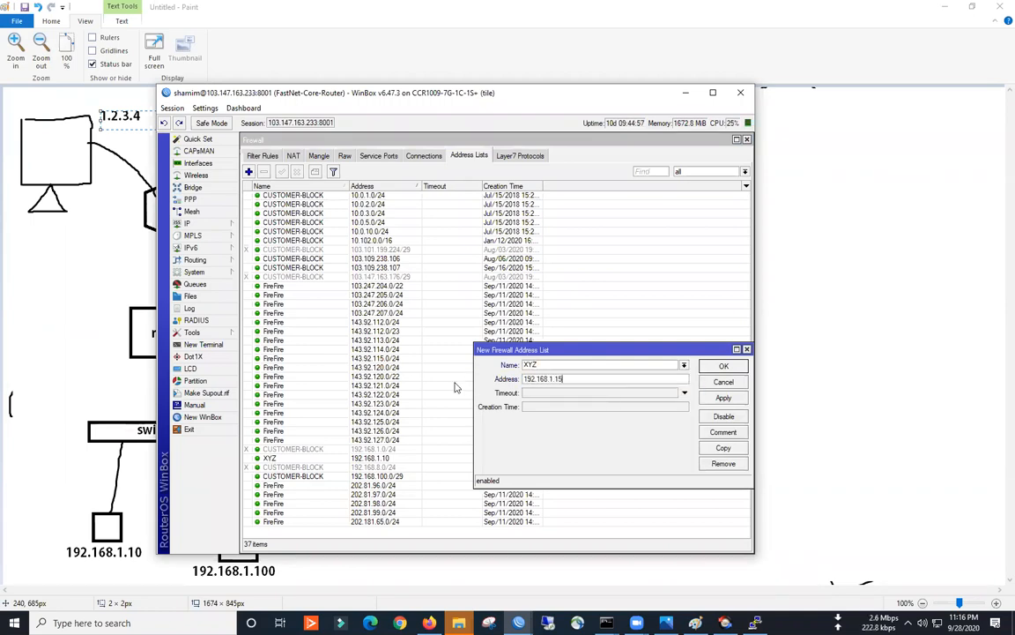
key(Return)
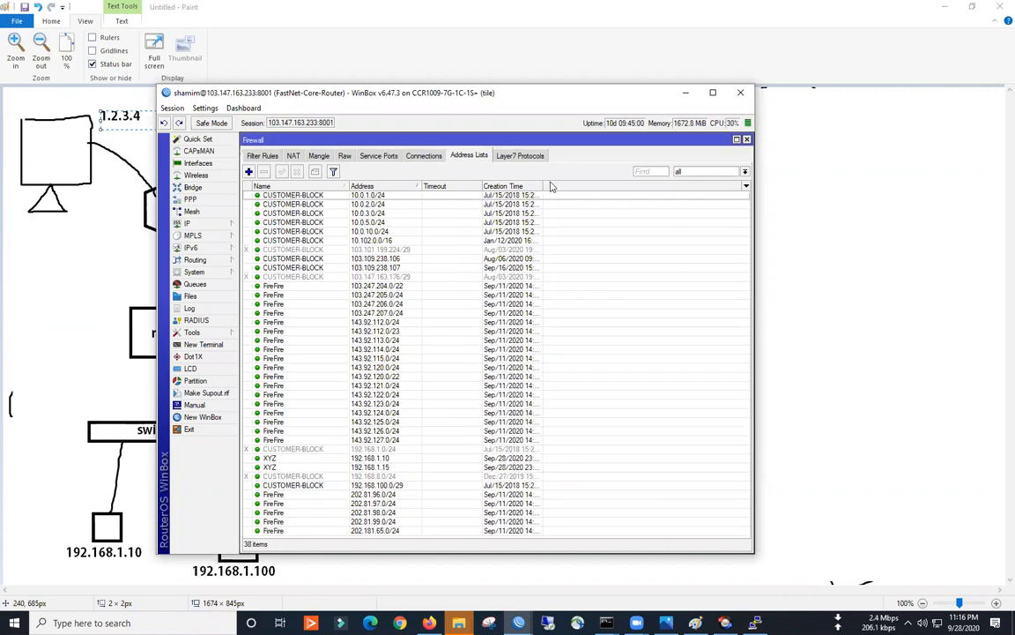
- Widen the Creation Time column to show full timestamps and select the 143.92.127.0/24 entry
drag(558, 180, 580, 181)
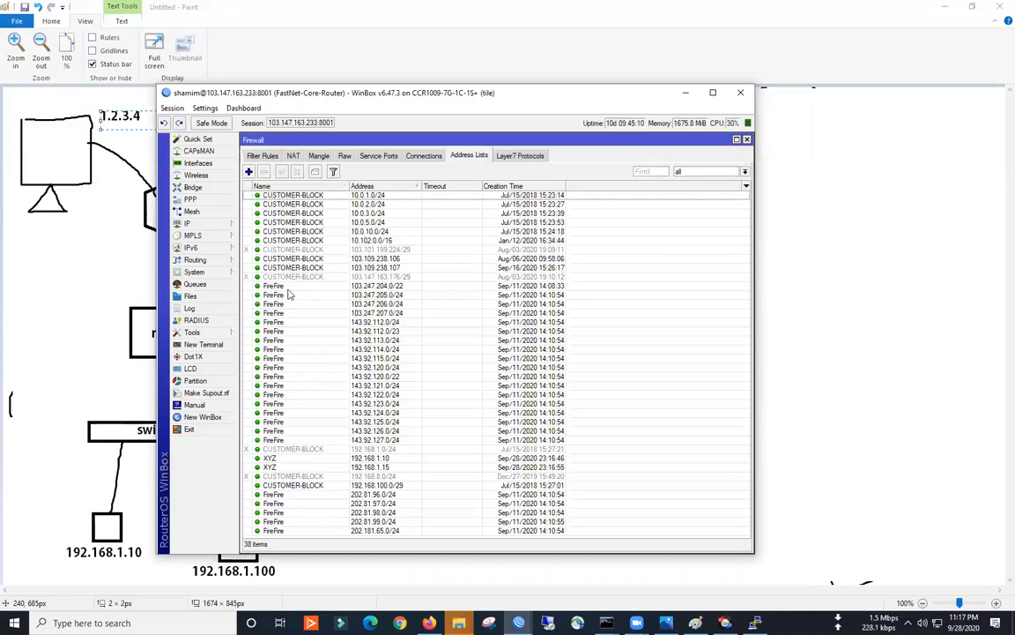
click(397, 456)
click(395, 440)
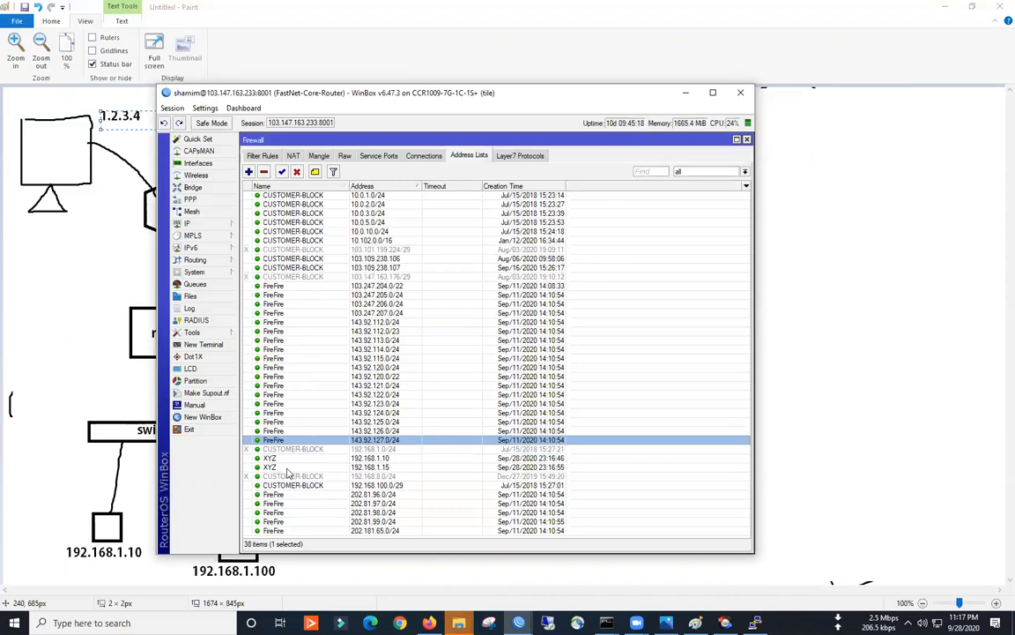
- Start a new forward-chain filter rule, try 192.168.1.10 as its source address, and clear that criterion
click(261, 155)
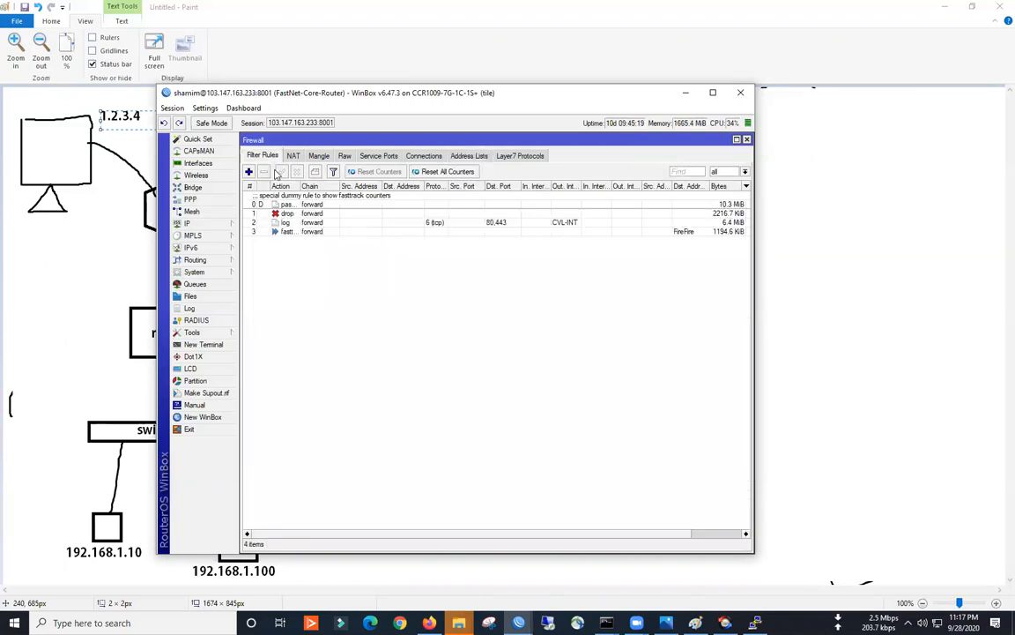
click(249, 171)
click(370, 186)
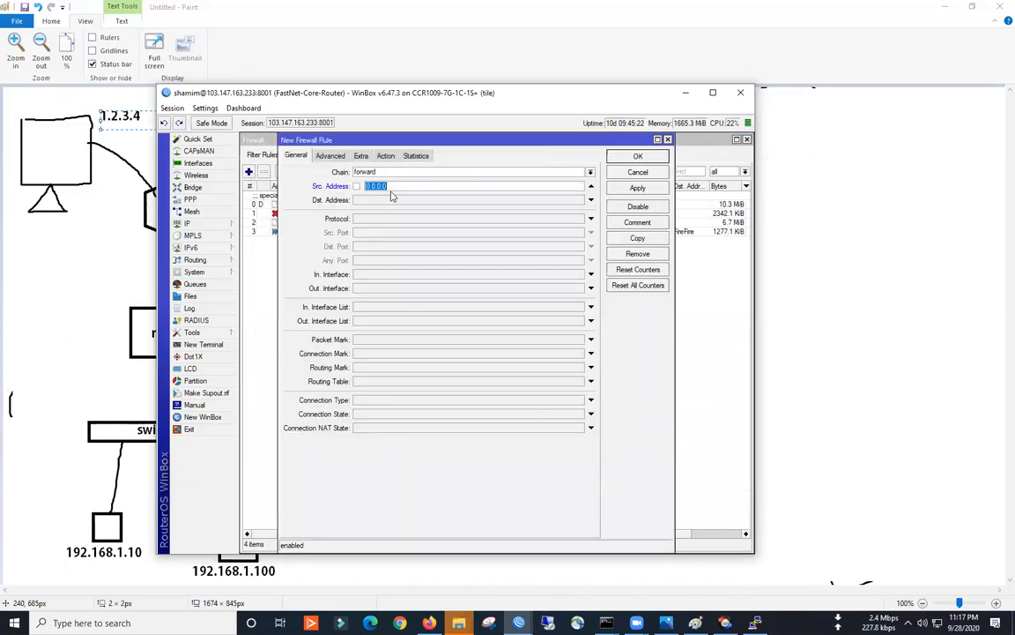
text(192.168.1.10)
click(592, 188)
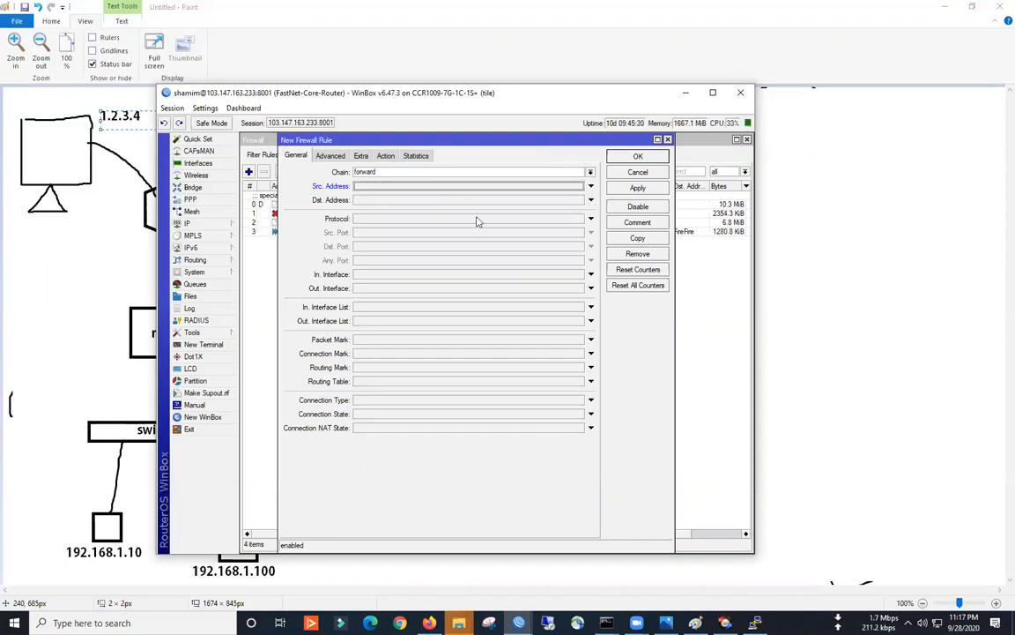
- Choose XYZ as the rule's source address list and compare it with the single-address criteria
click(332, 157)
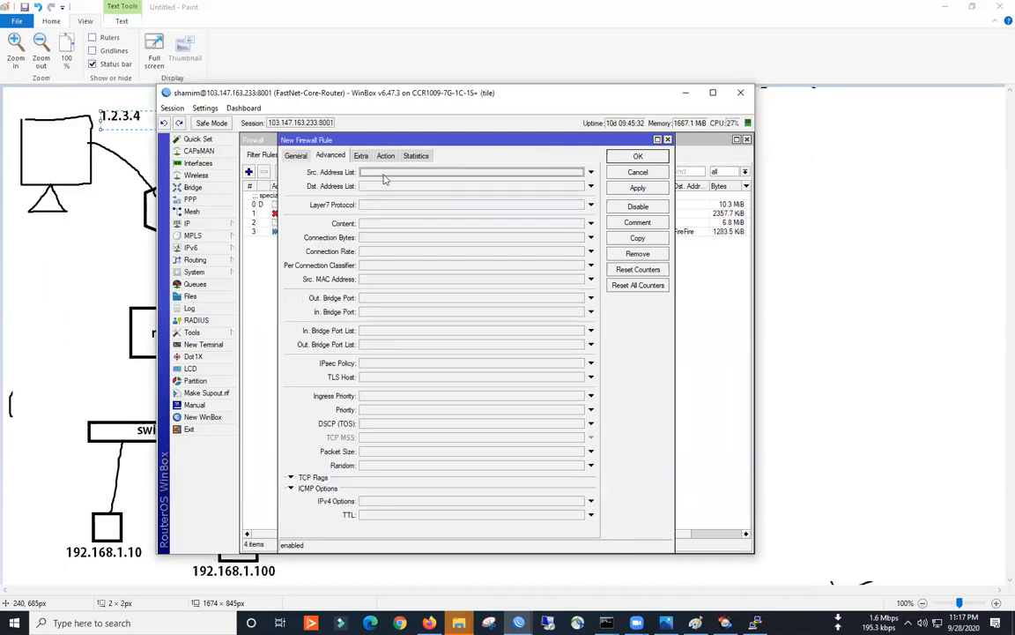
click(580, 174)
click(389, 198)
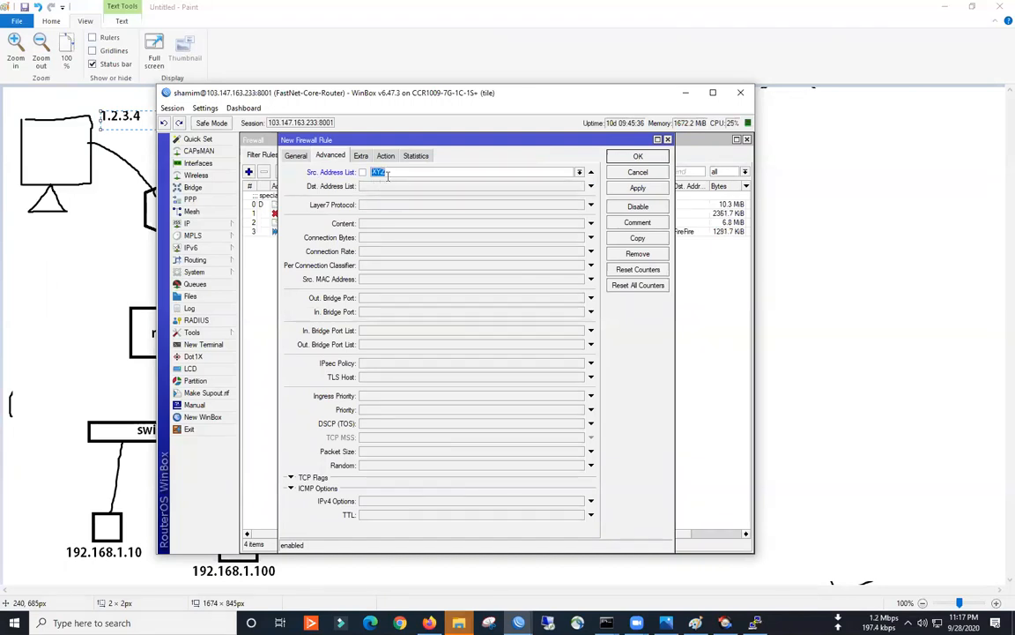
click(295, 156)
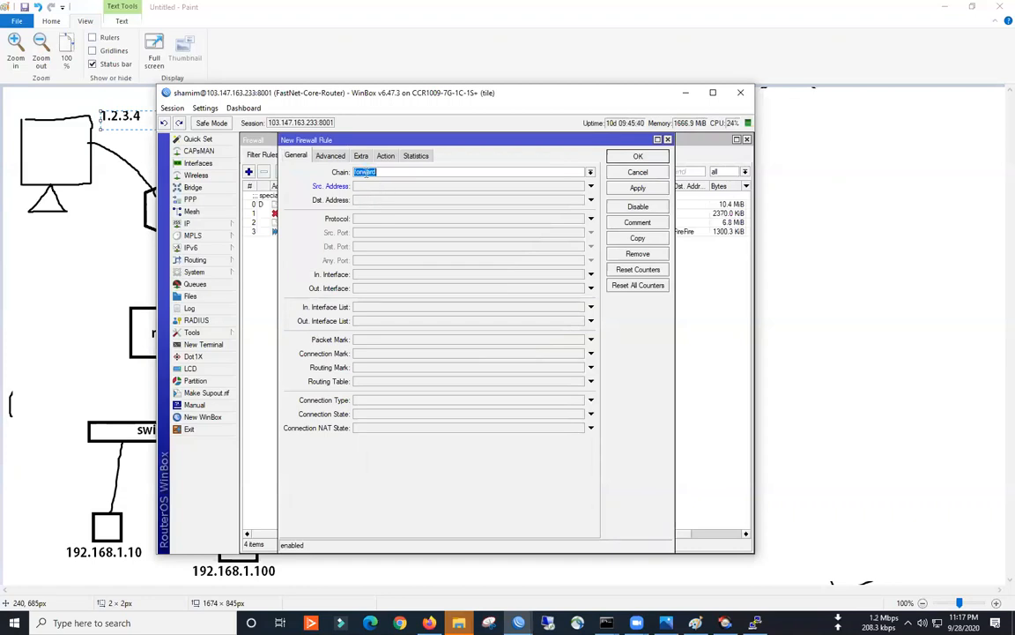
click(331, 156)
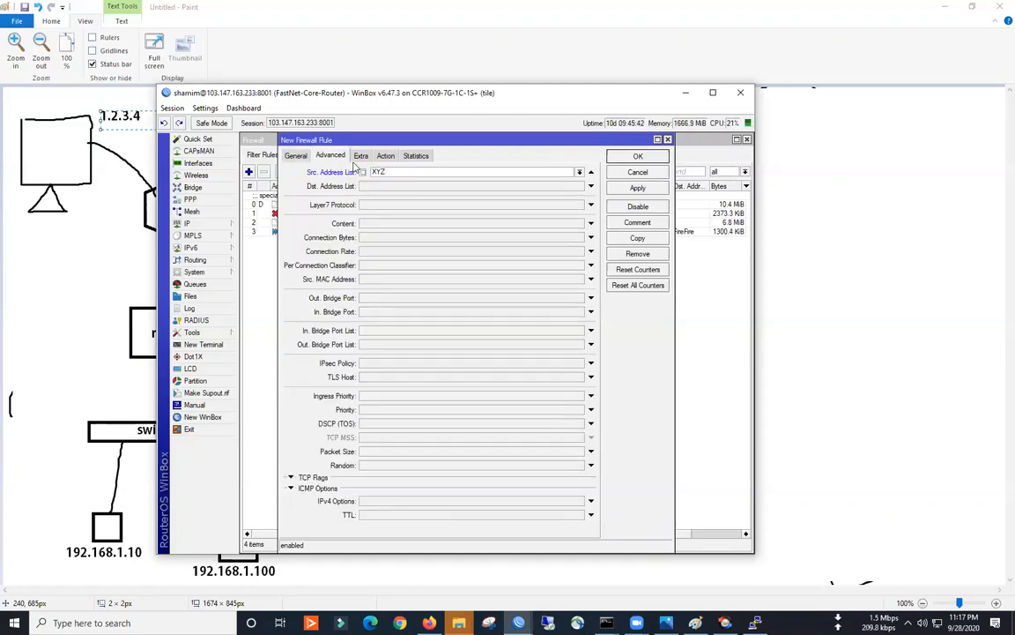
click(374, 171)
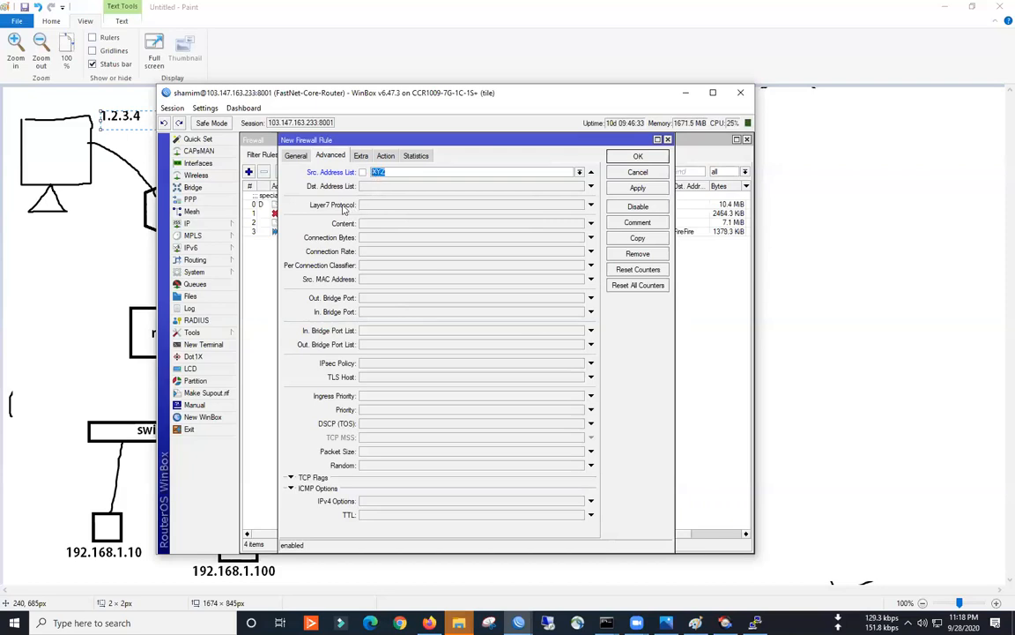
- Enable the rule's destination address list criterion, review the single-address criteria, and clear both address list criteria
click(371, 188)
click(522, 186)
click(301, 221)
click(297, 157)
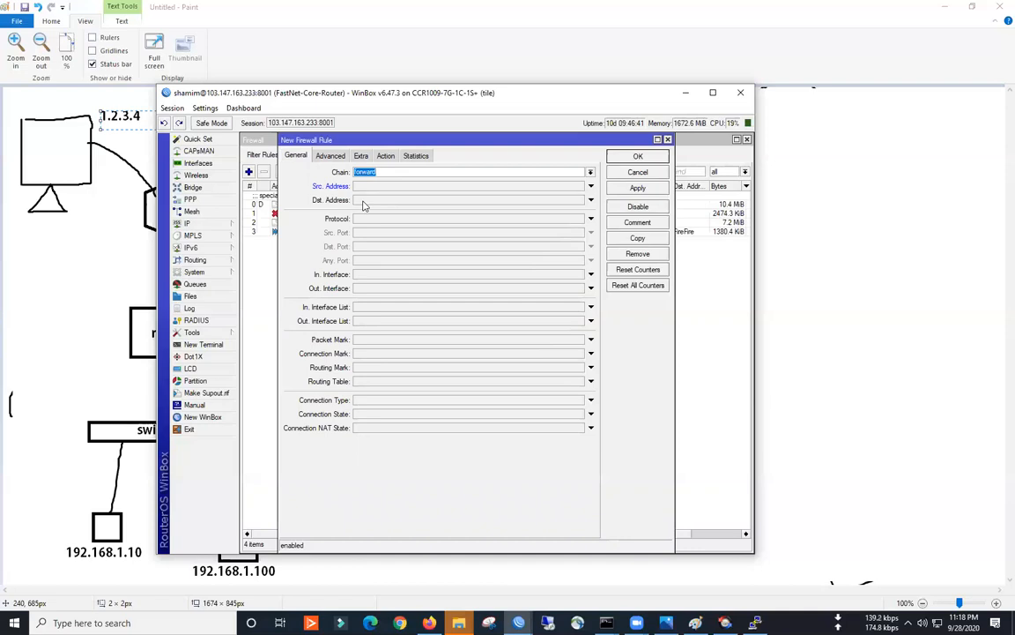
click(330, 155)
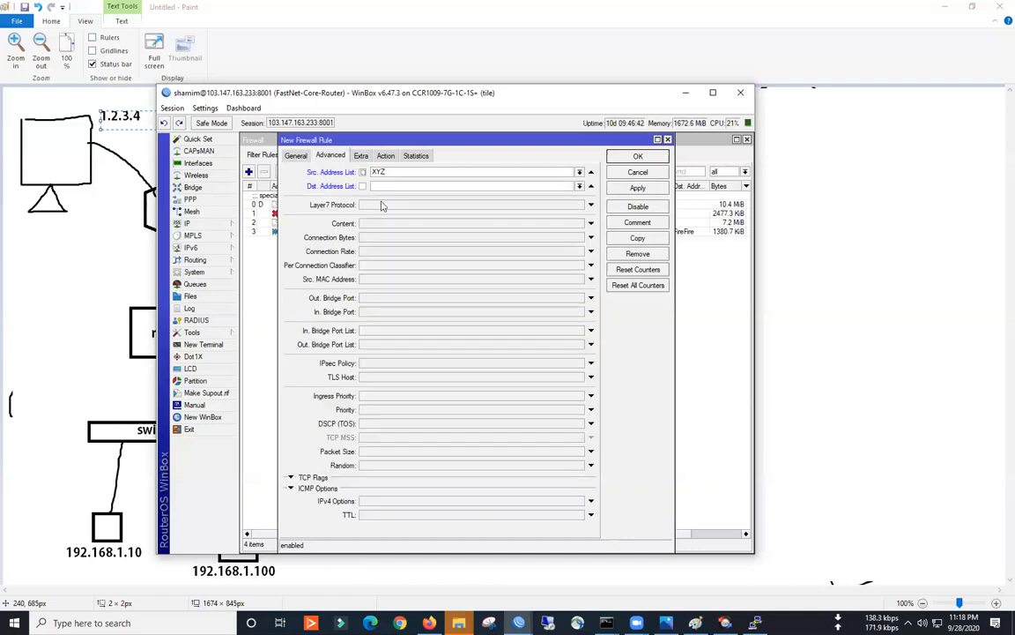
click(579, 172)
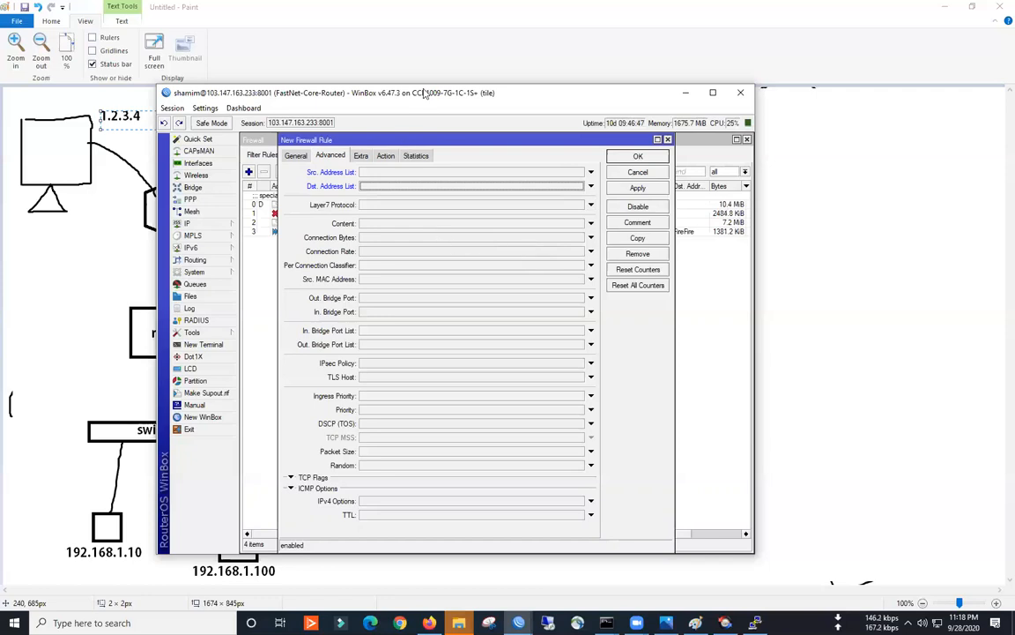
- Outline the Layer7 Protocol field in red and sketch a packet rectangle divided into three sections with the middle one circled
mouse_move(307, 199)
mouse_down()
mouse_move(364, 193)
mouse_move(383, 209)
mouse_move(325, 216)
mouse_move(300, 201)
mouse_move(318, 197)
mouse_up()
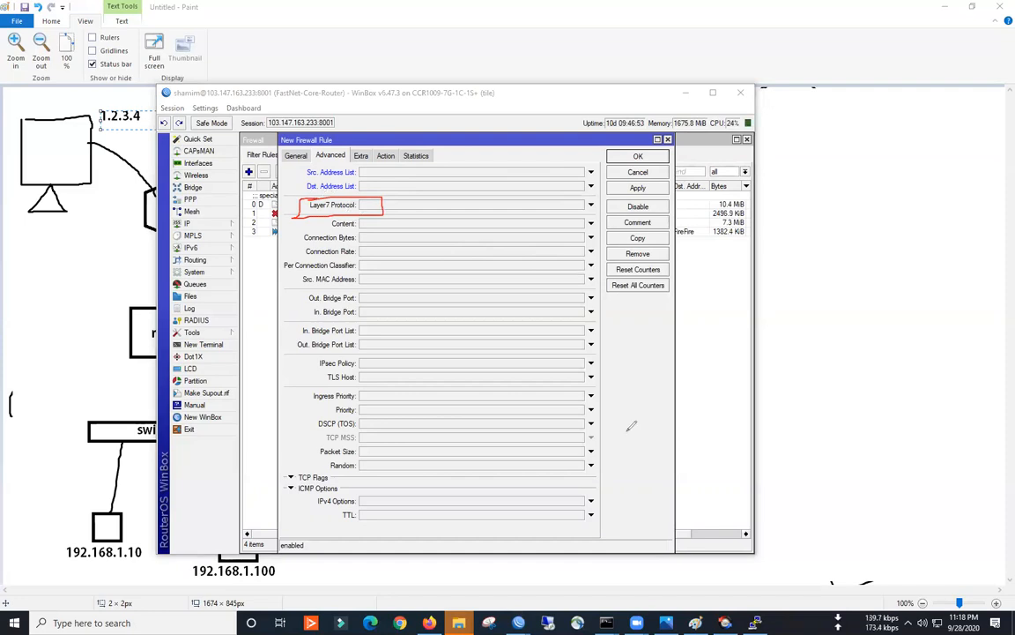
drag(436, 396, 436, 442)
mouse_move(430, 395)
mouse_down()
mouse_move(690, 386)
mouse_move(689, 452)
mouse_move(451, 463)
mouse_move(441, 423)
mouse_up()
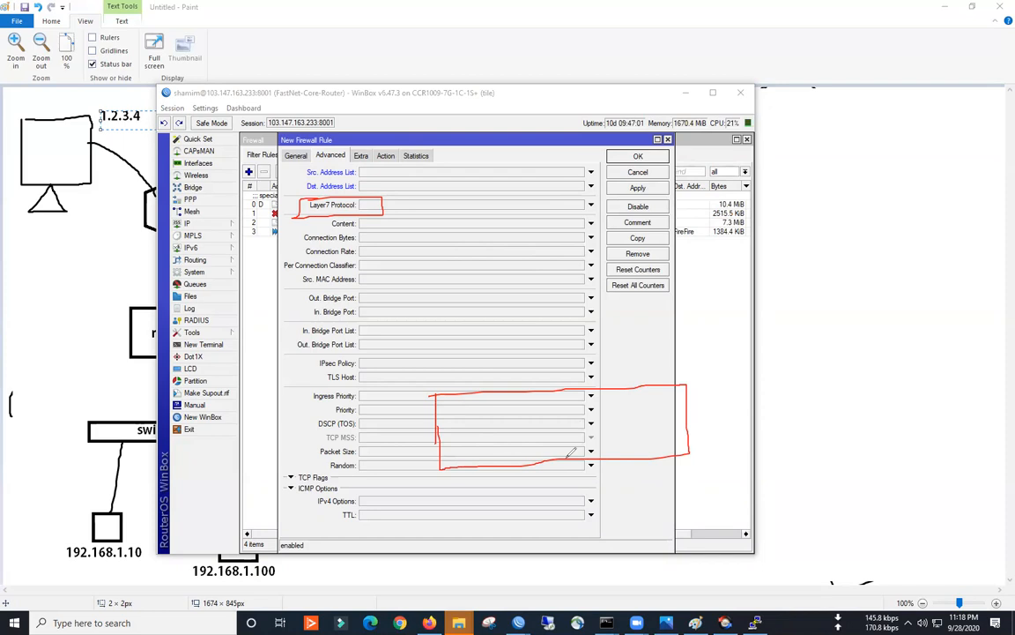
drag(322, 459, 437, 430)
drag(539, 386, 537, 466)
drag(602, 389, 601, 456)
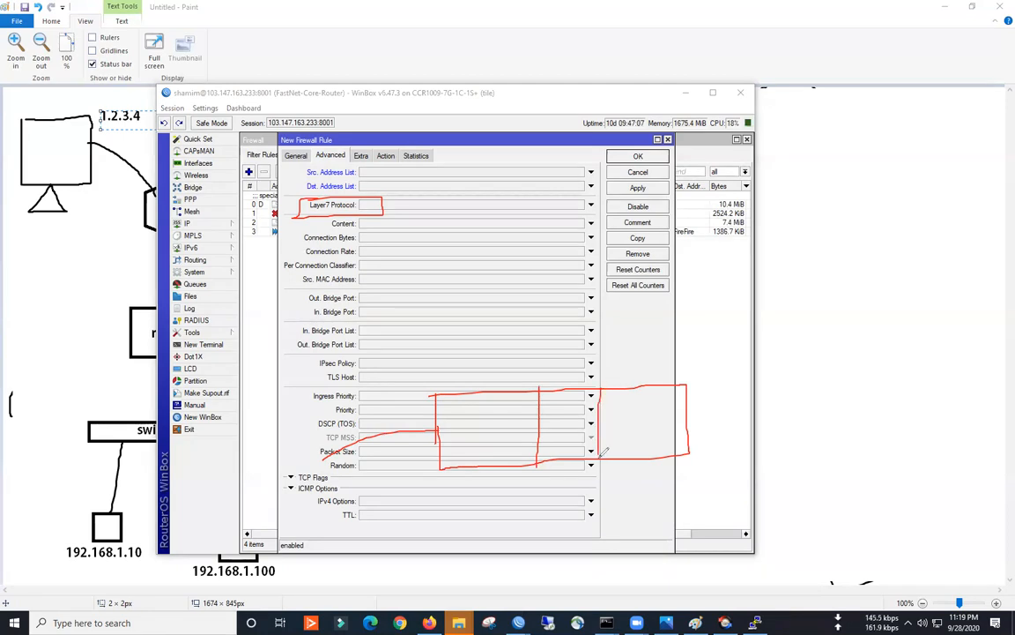
mouse_move(529, 407)
mouse_down()
mouse_move(534, 381)
mouse_move(607, 415)
mouse_move(564, 478)
mouse_move(531, 432)
mouse_move(538, 381)
mouse_up()
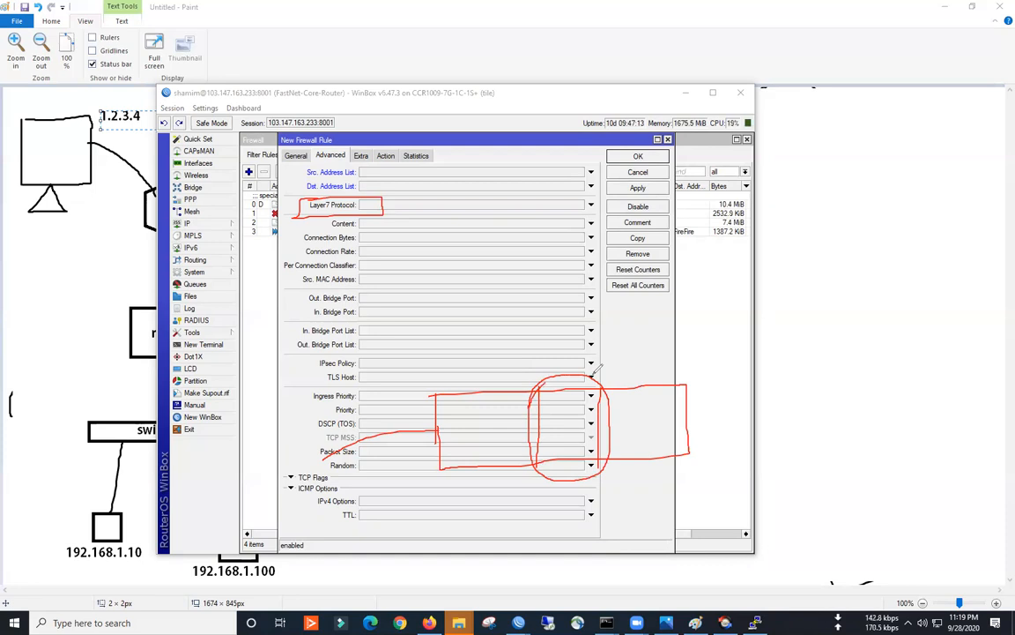
- Sketch a callout box from the circled section, add arrows and zigzag strokes around it, and circle the Layer7 Protocol field again
mouse_move(568, 385)
mouse_down()
mouse_move(583, 343)
mouse_move(617, 337)
mouse_move(620, 357)
mouse_move(657, 315)
mouse_move(731, 312)
mouse_up()
drag(686, 338, 621, 350)
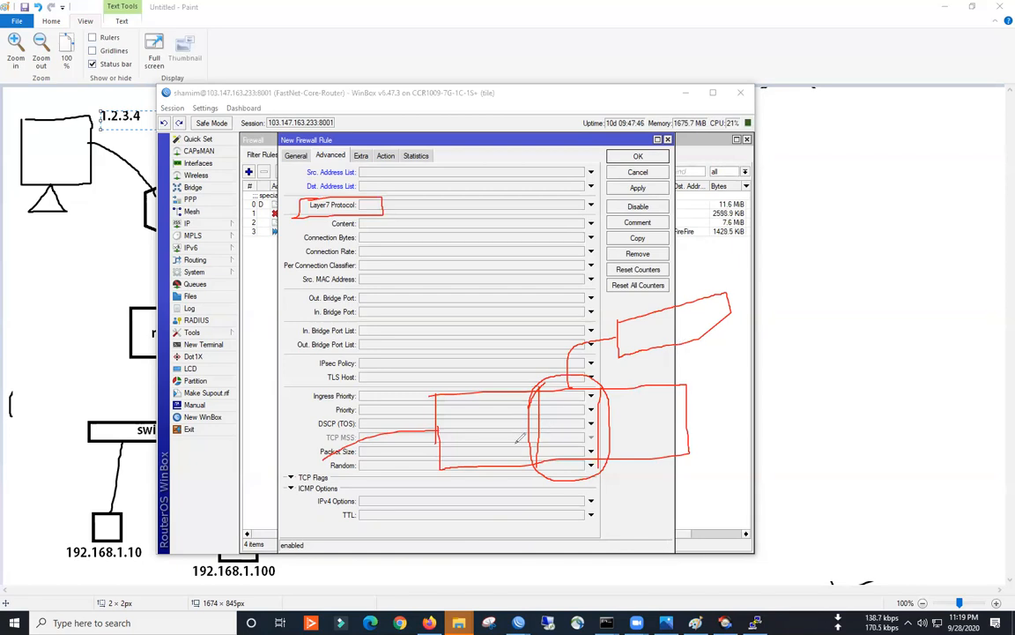
drag(297, 388, 296, 421)
mouse_move(327, 375)
mouse_down()
mouse_move(310, 431)
mouse_move(585, 273)
mouse_move(601, 300)
mouse_up()
drag(650, 227, 642, 302)
mouse_move(610, 342)
mouse_down()
mouse_move(624, 347)
mouse_move(639, 323)
mouse_up()
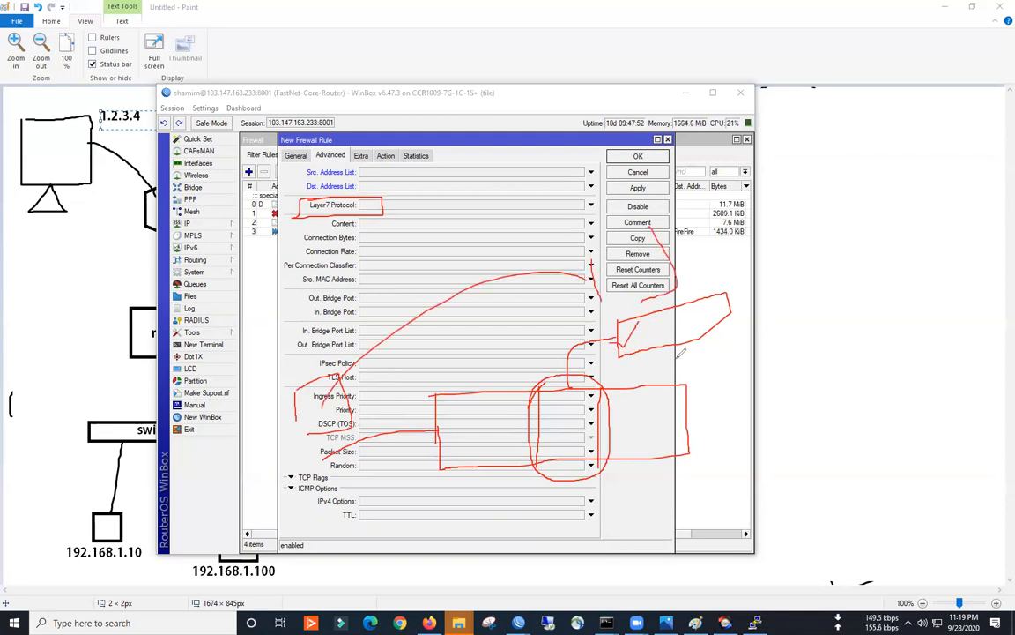
mouse_move(648, 325)
mouse_down()
mouse_move(649, 342)
mouse_move(672, 314)
mouse_up()
mouse_move(385, 205)
mouse_down()
mouse_move(336, 196)
mouse_move(326, 219)
mouse_move(388, 214)
mouse_move(357, 193)
mouse_move(308, 196)
mouse_move(298, 214)
mouse_move(395, 207)
mouse_move(354, 177)
mouse_move(304, 184)
mouse_up()
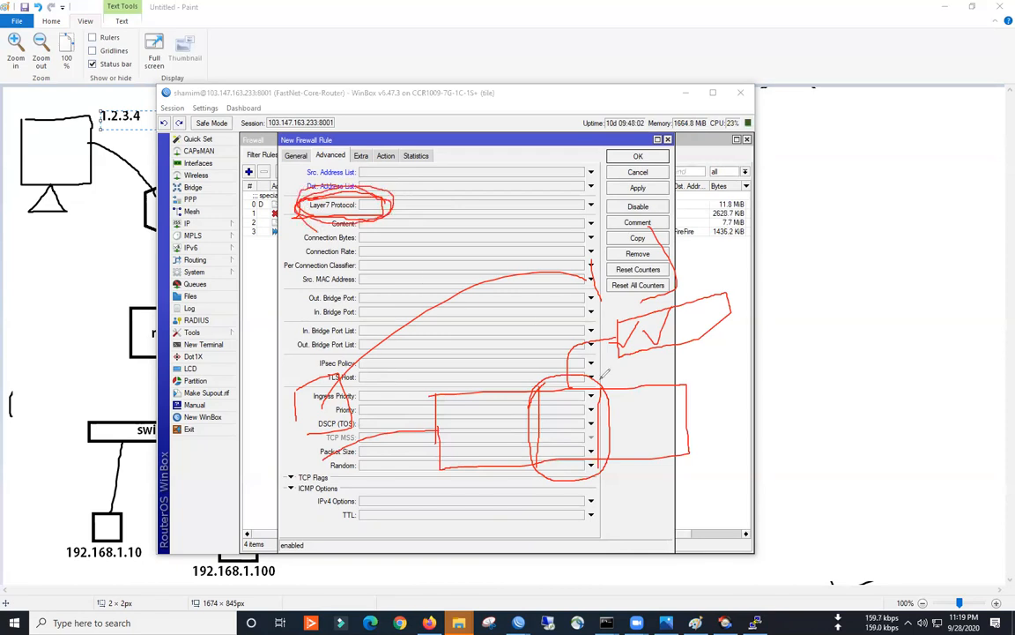
drag(639, 322, 708, 269)
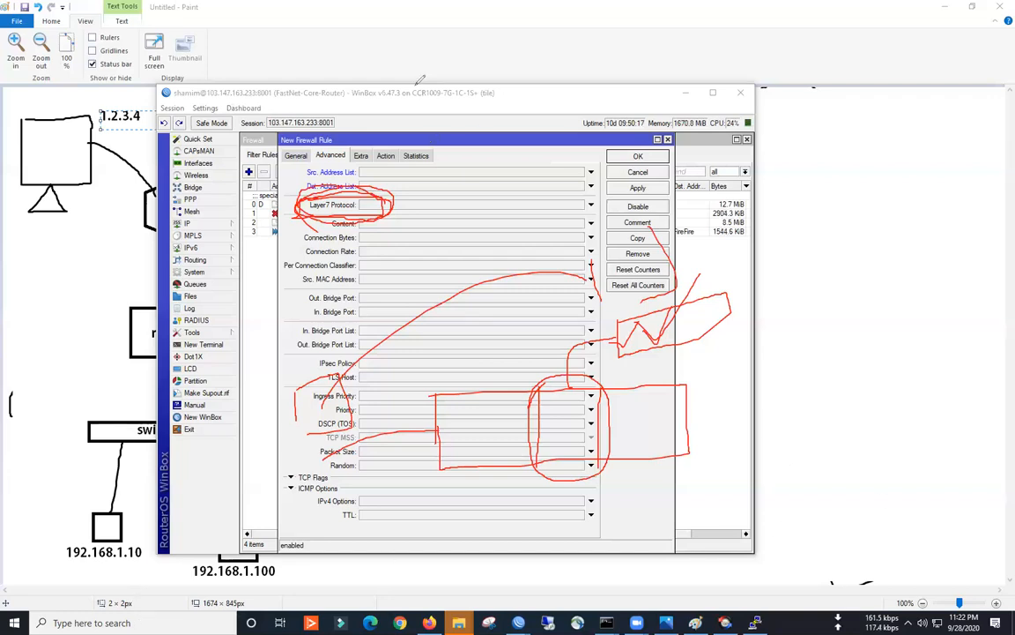
- Place a red text note in the blank area beside the router window listing application, prestentation and session on separate lines
click(833, 482)
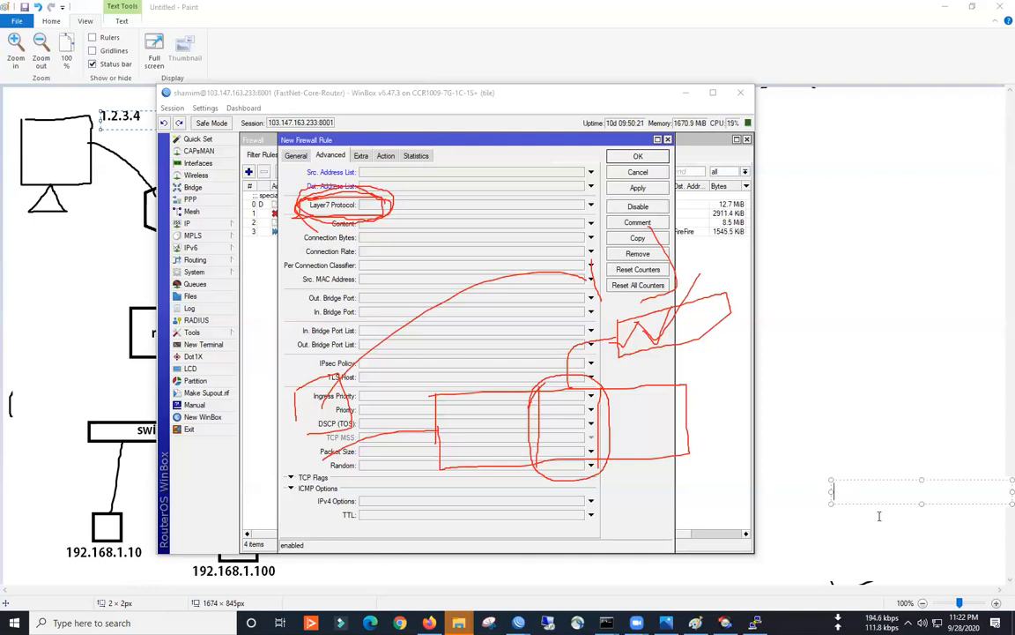
click(852, 150)
click(826, 167)
text(application)
key(Return)
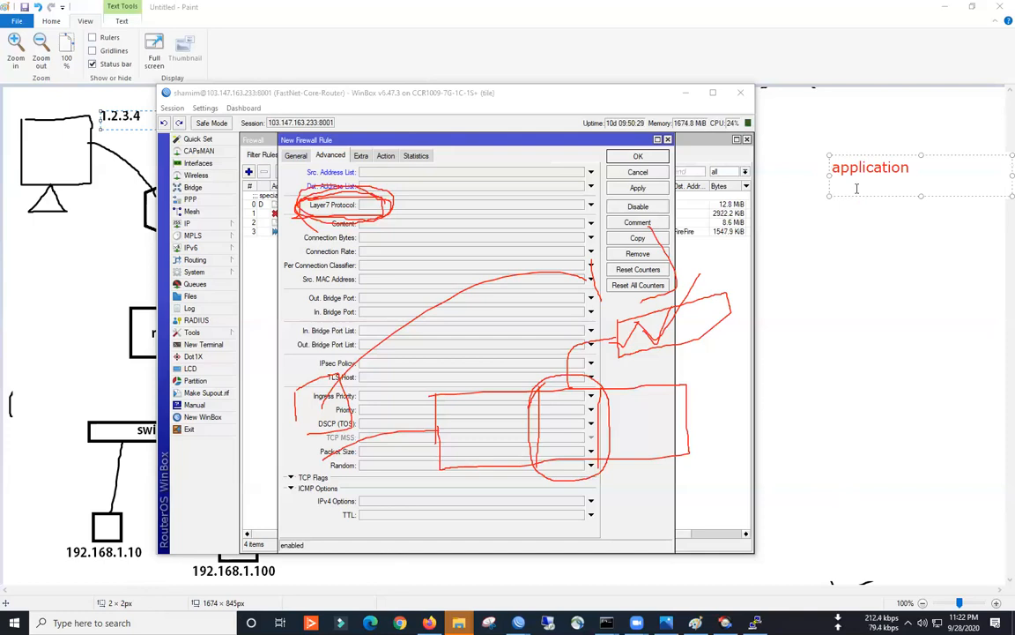
text(prestentation)
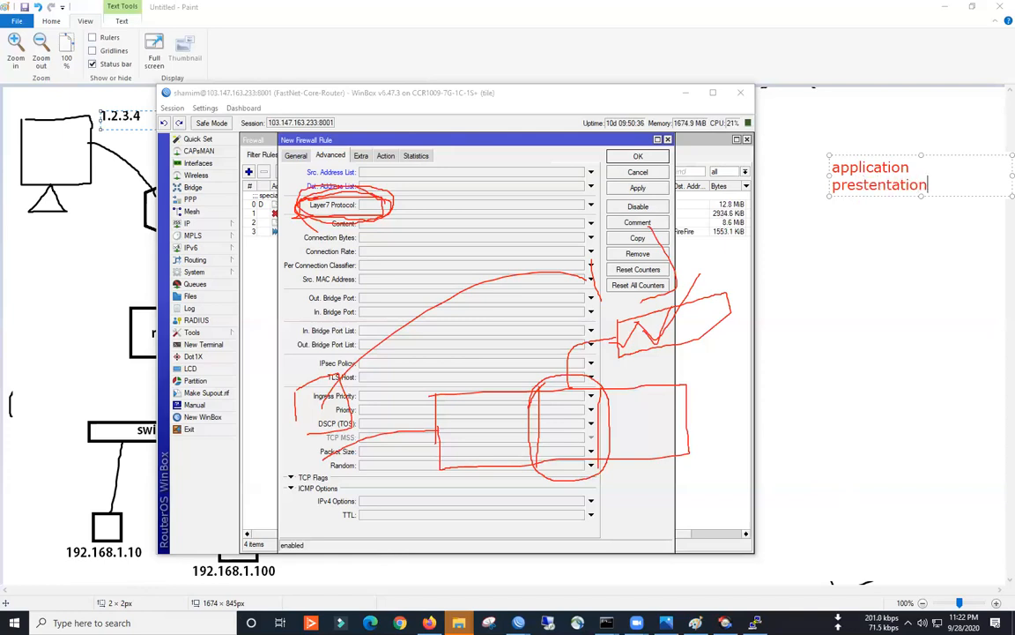
key(Return)
text(session)
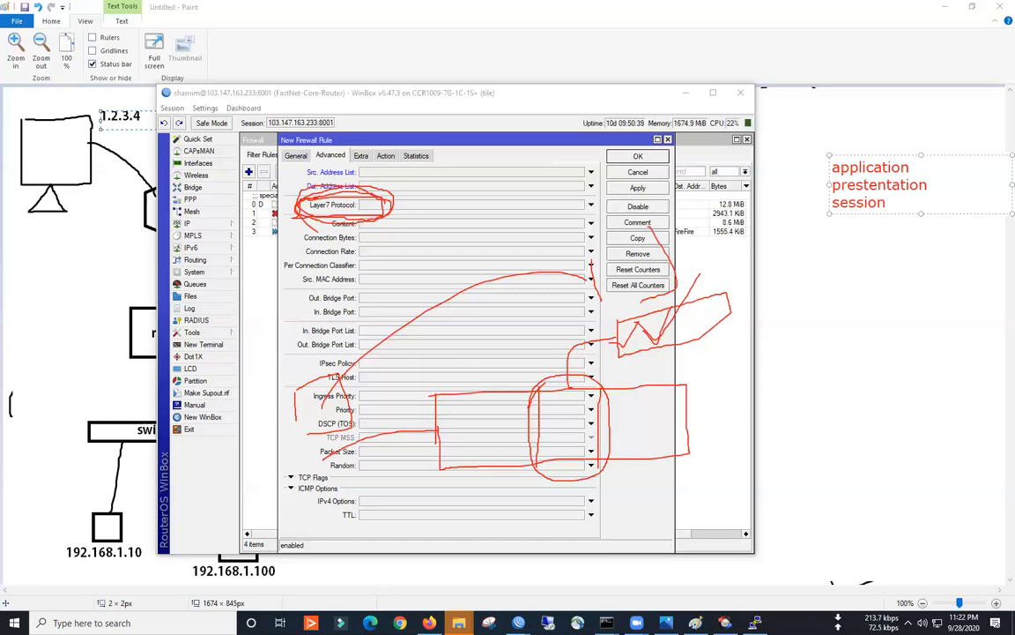
key(Return)
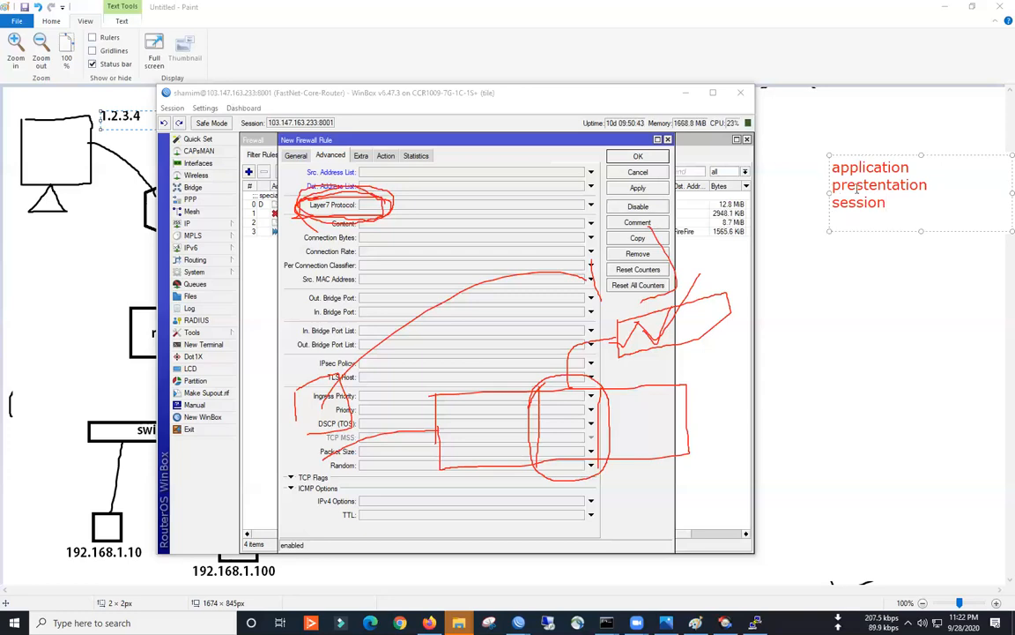
- Extend the note with transport, network, datalink and physical on separate lines
text(transport)
key(Return)
text(network)
key(Return)
text(datalink)
key(Return)
text(physical)
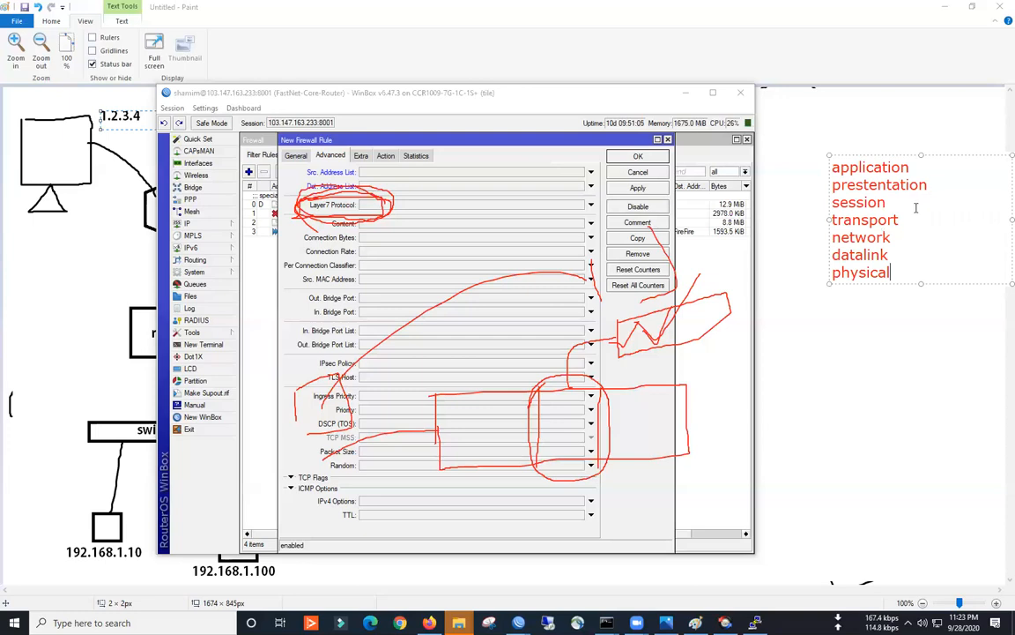
- Shift the layer list slightly up and to the left, and draw red lines beside and beneath it
mouse_move(911, 155)
mouse_down()
mouse_move(841, 154)
mouse_move(891, 149)
mouse_up()
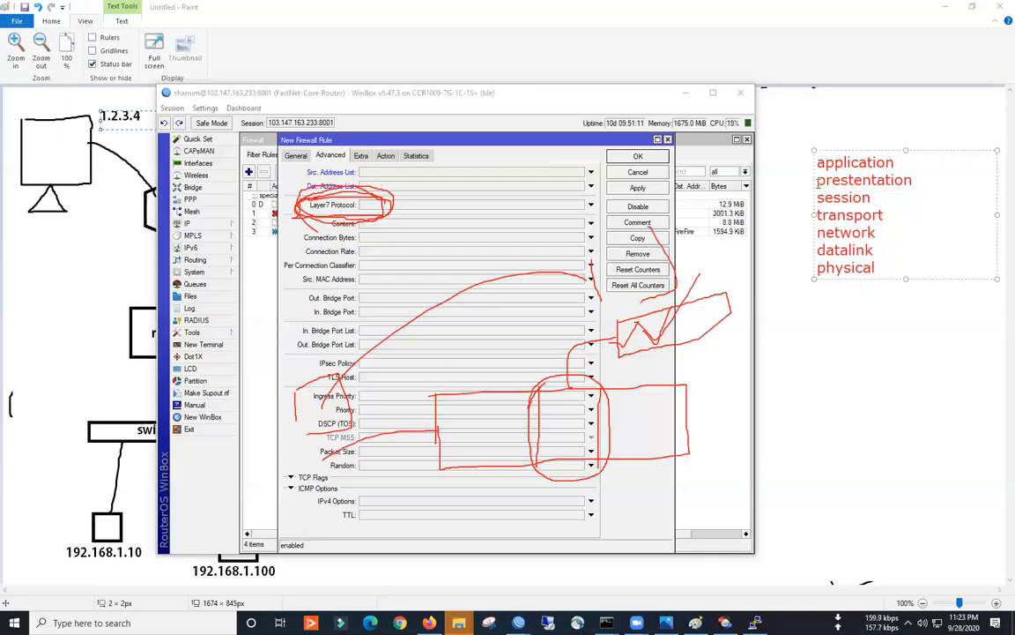
click(799, 292)
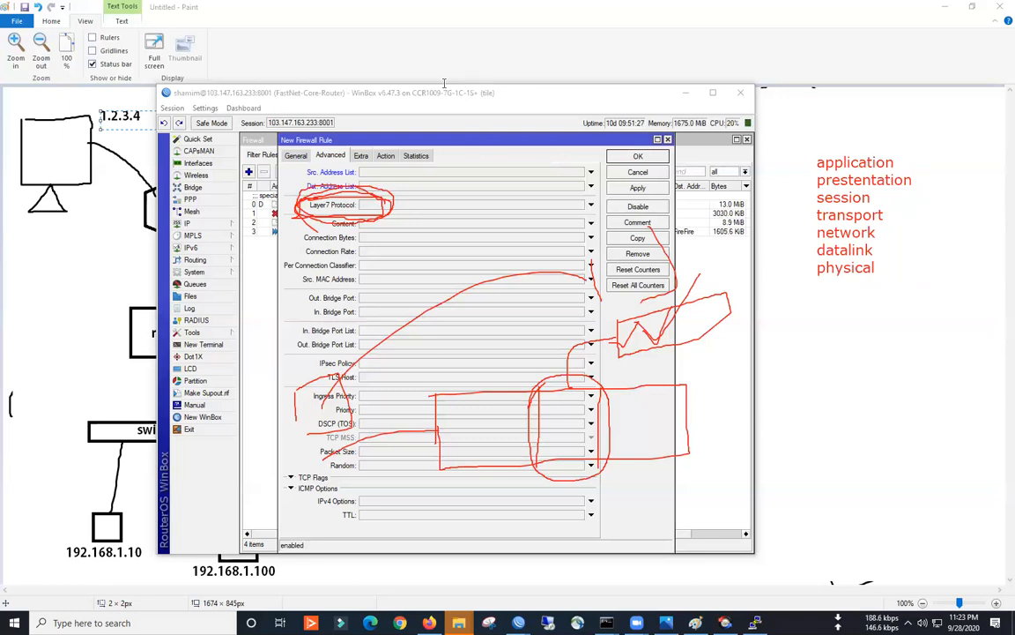
mouse_move(933, 164)
mouse_down()
mouse_move(878, 295)
mouse_move(905, 289)
mouse_up()
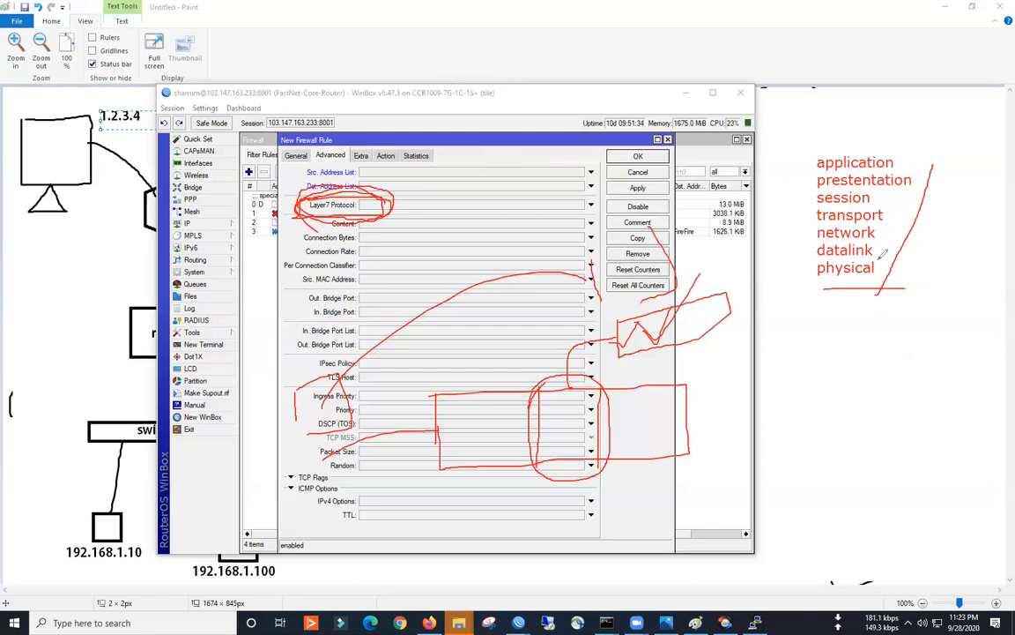
- Draw red lines beside datalink, network, transport, session and prestentation, and handwrite M and IP near the layer list
drag(879, 252, 920, 249)
mouse_move(863, 326)
mouse_down()
mouse_move(862, 338)
mouse_move(872, 330)
mouse_move(881, 338)
mouse_up()
mouse_move(879, 236)
mouse_down()
mouse_move(954, 233)
mouse_move(957, 223)
mouse_up()
drag(895, 217, 975, 207)
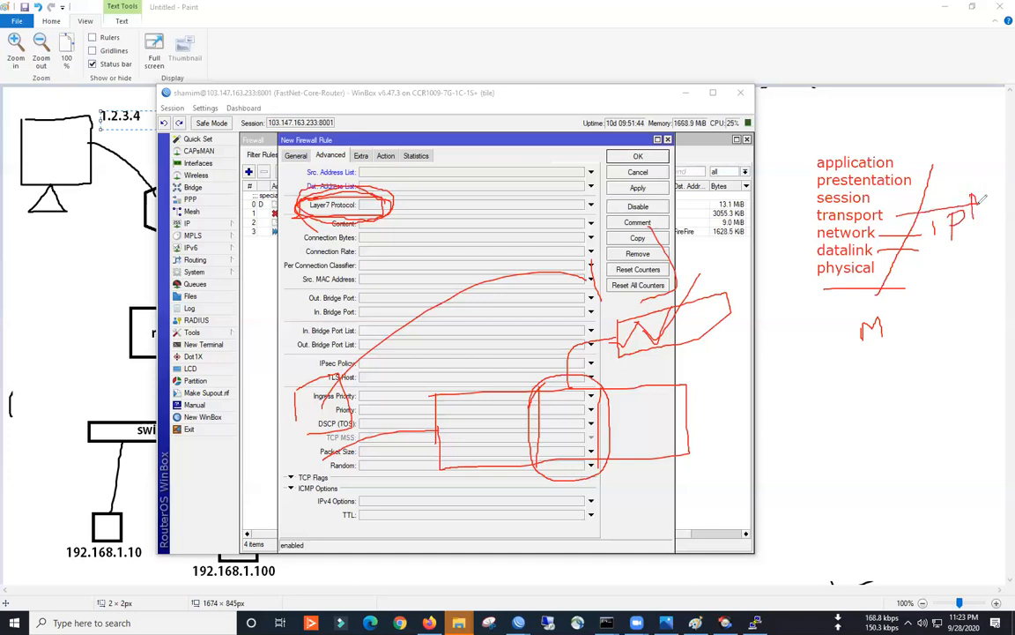
drag(892, 197, 958, 192)
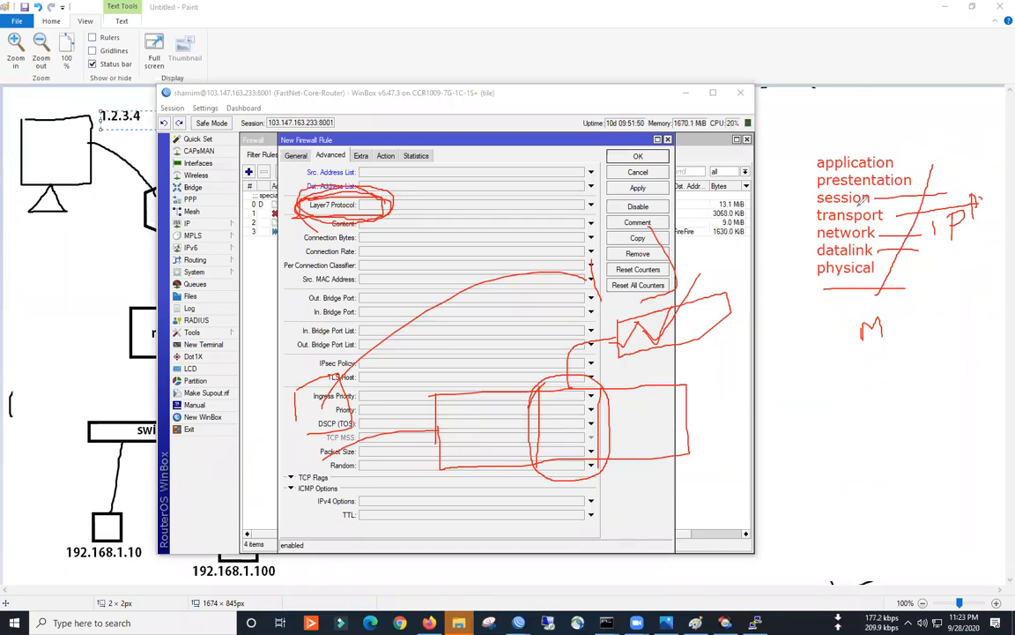
drag(921, 182, 976, 181)
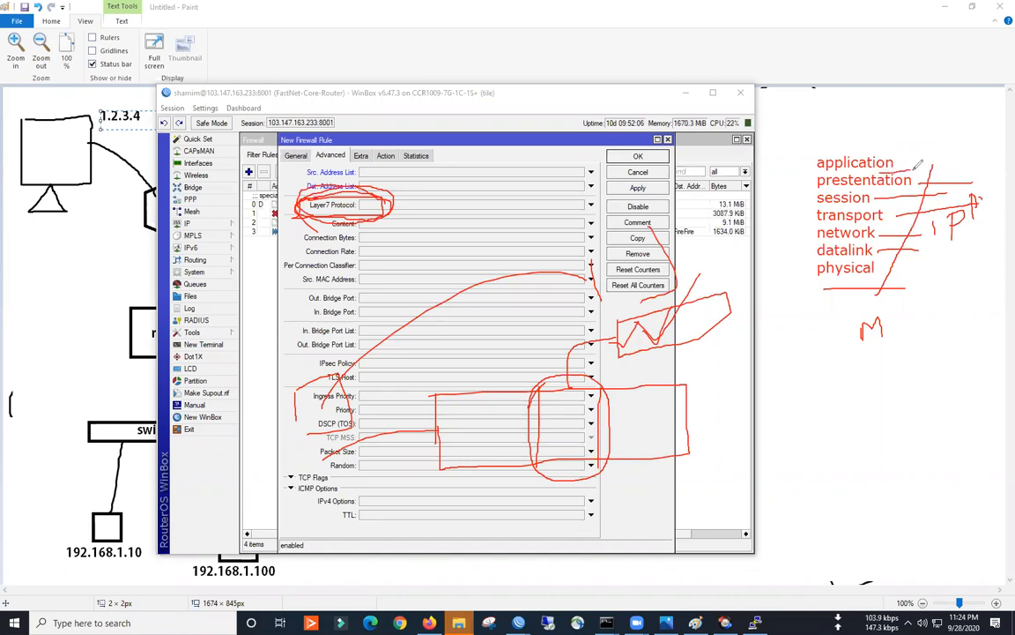
- Tick and box application, bracket the whole layer list, and handwrite D URL above it
mouse_move(898, 156)
mouse_down()
mouse_move(906, 164)
mouse_move(926, 139)
mouse_up()
mouse_move(815, 144)
mouse_down()
mouse_move(806, 261)
mouse_move(822, 323)
mouse_up()
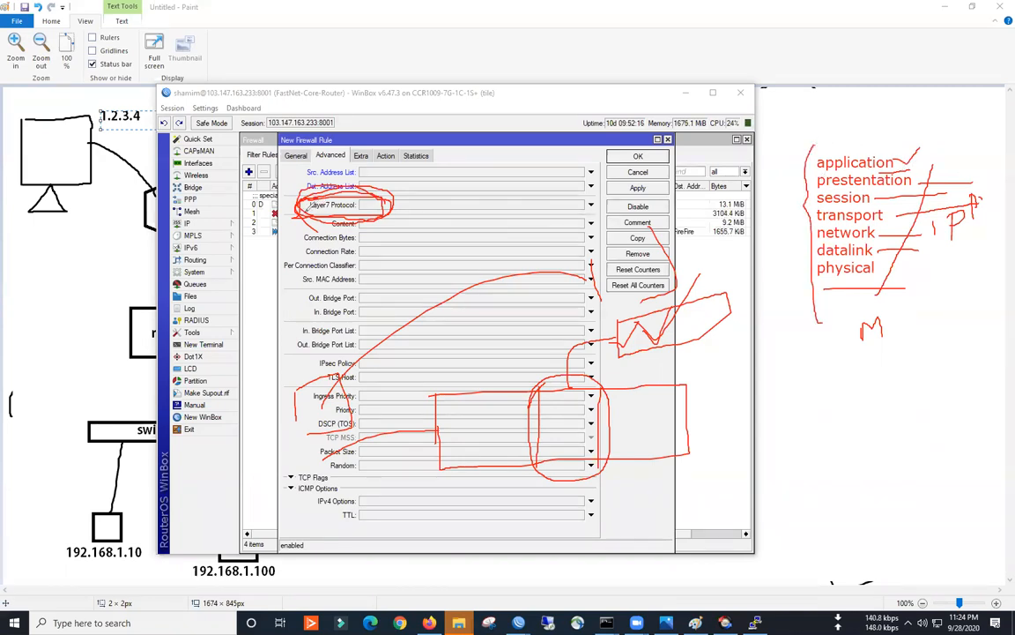
mouse_move(851, 170)
mouse_down()
mouse_move(896, 171)
mouse_move(908, 153)
mouse_move(814, 149)
mouse_move(818, 170)
mouse_up()
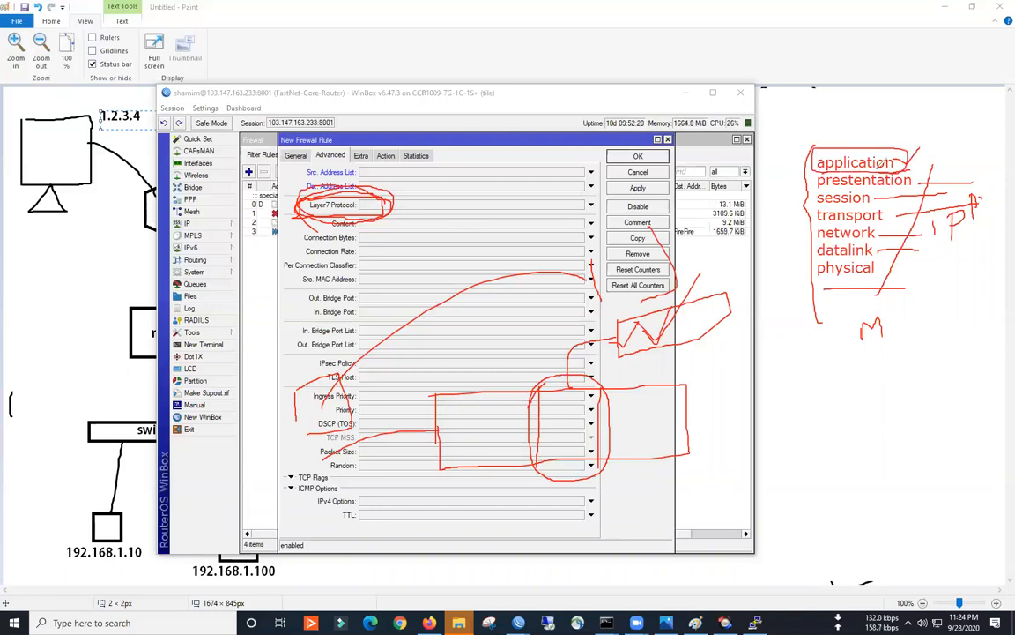
mouse_move(870, 108)
mouse_down()
mouse_move(871, 120)
mouse_move(908, 104)
mouse_move(922, 115)
mouse_up()
mouse_move(936, 98)
mouse_down()
mouse_move(938, 113)
mouse_move(957, 98)
mouse_up()
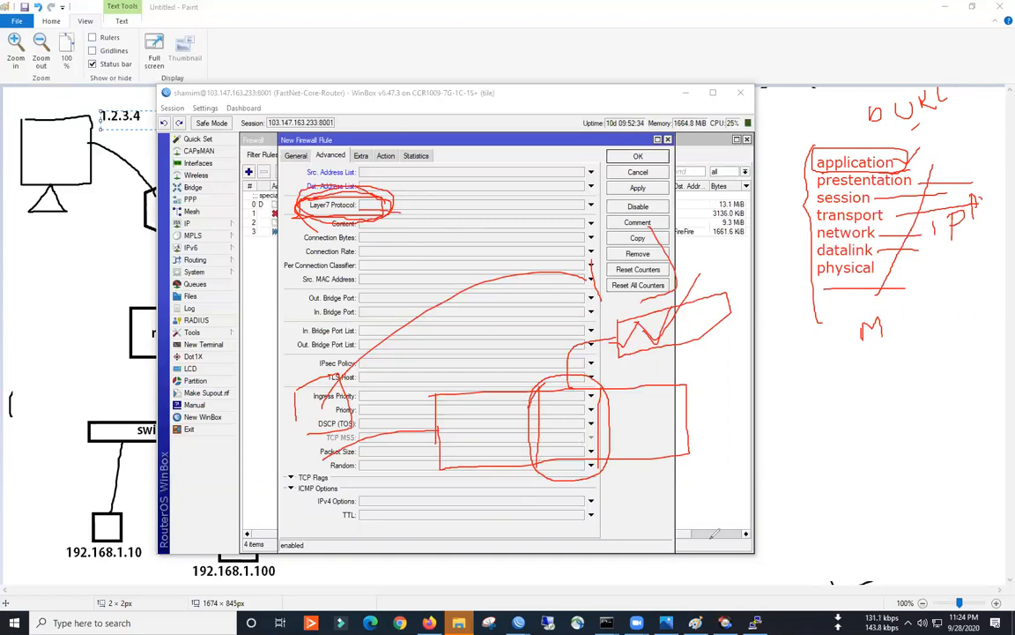
- Handwrite Langu, Perl and RegEx in the blank area below the layer list
mouse_move(829, 443)
mouse_down()
mouse_move(840, 451)
mouse_move(882, 433)
mouse_move(908, 453)
mouse_move(902, 426)
mouse_move(916, 409)
mouse_up()
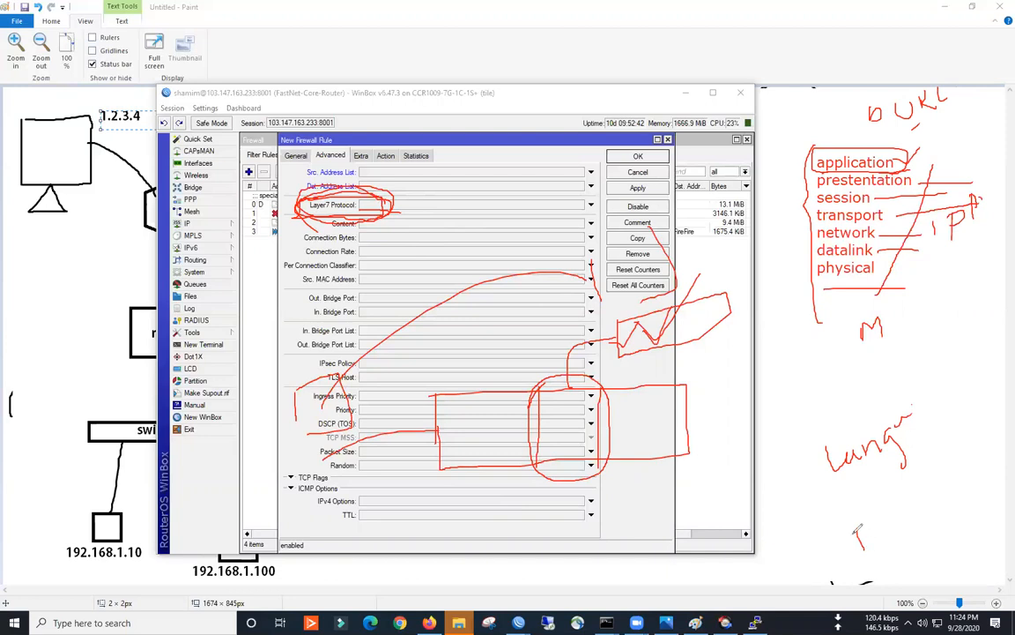
mouse_move(857, 546)
mouse_down()
mouse_move(873, 515)
mouse_move(862, 535)
mouse_move(923, 508)
mouse_up()
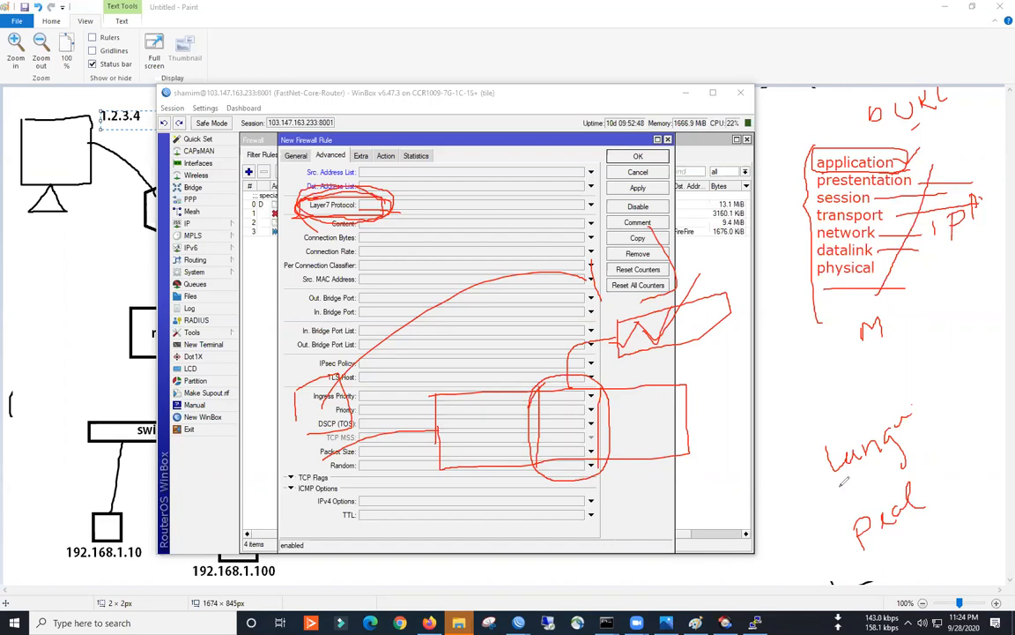
mouse_move(764, 518)
mouse_down()
mouse_move(767, 536)
mouse_move(785, 530)
mouse_up()
mouse_move(760, 528)
mouse_down()
mouse_move(770, 517)
mouse_move(770, 533)
mouse_move(802, 541)
mouse_move(801, 520)
mouse_move(806, 530)
mouse_move(814, 519)
mouse_move(811, 547)
mouse_up()
mouse_move(811, 490)
mouse_down()
mouse_move(819, 511)
mouse_move(827, 494)
mouse_move(837, 500)
mouse_up()
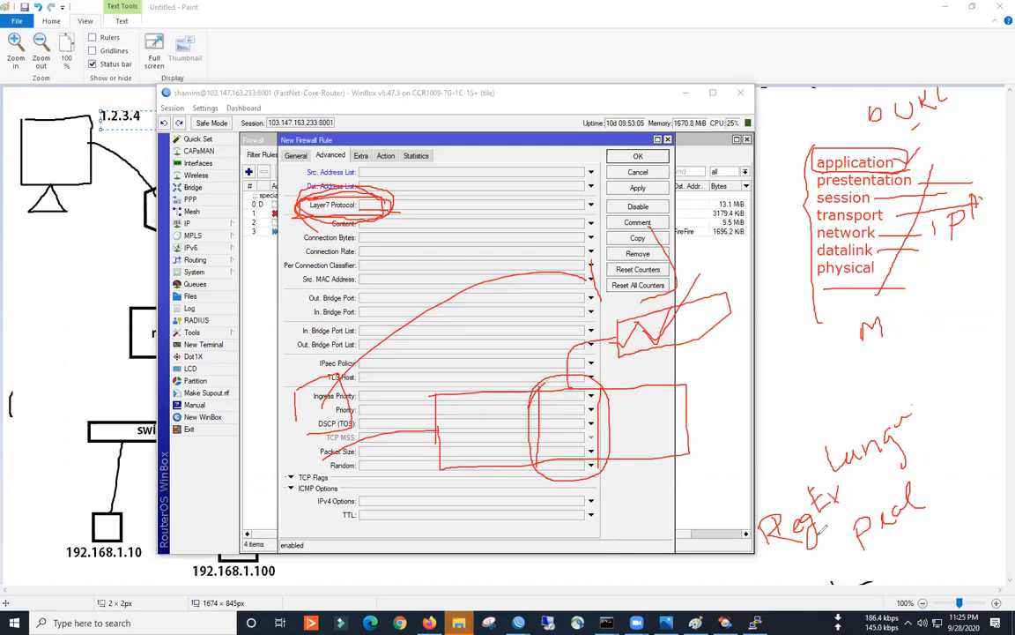
- Underline the handwritten RegEx and circle the handwritten Perl and URL
mouse_move(775, 568)
mouse_down()
mouse_move(818, 525)
mouse_move(814, 550)
mouse_move(855, 492)
mouse_up()
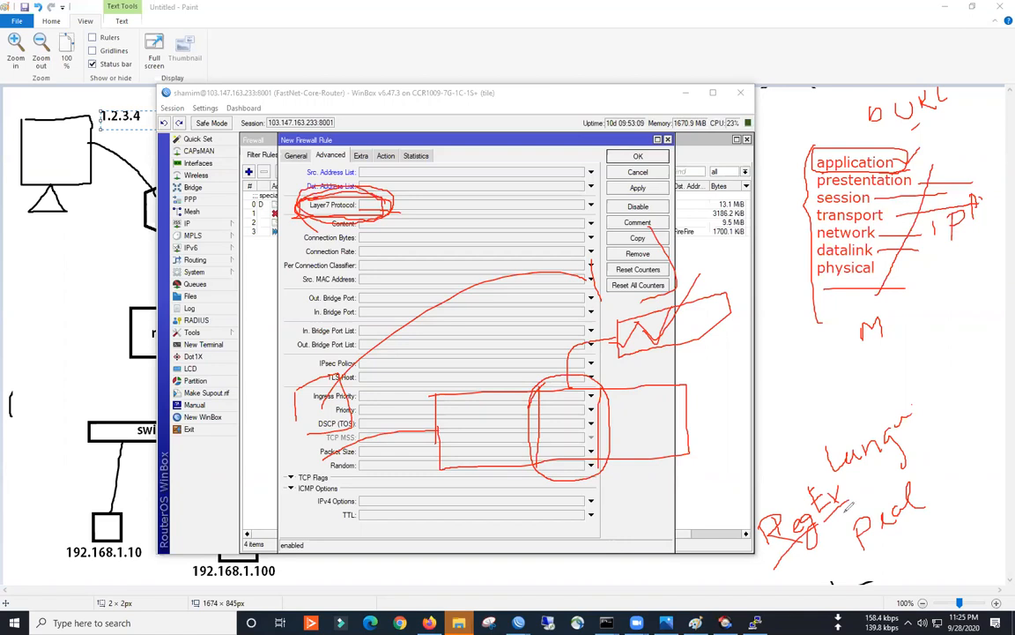
mouse_move(847, 510)
mouse_down()
mouse_move(890, 482)
mouse_move(895, 559)
mouse_move(848, 543)
mouse_move(854, 502)
mouse_up()
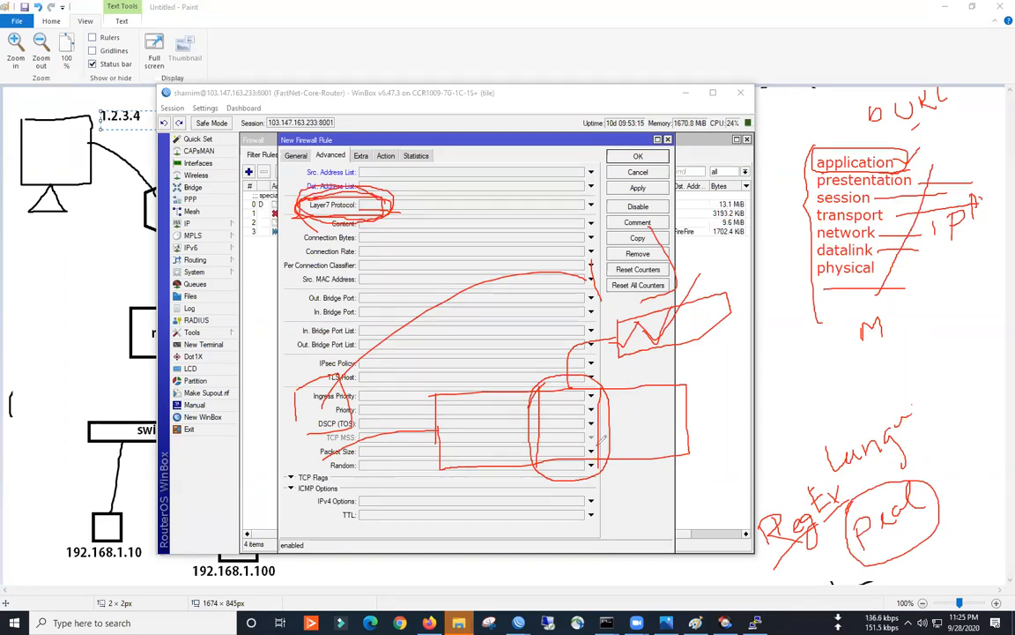
mouse_move(902, 103)
mouse_down()
mouse_move(907, 89)
mouse_move(905, 136)
mouse_move(920, 85)
mouse_up()
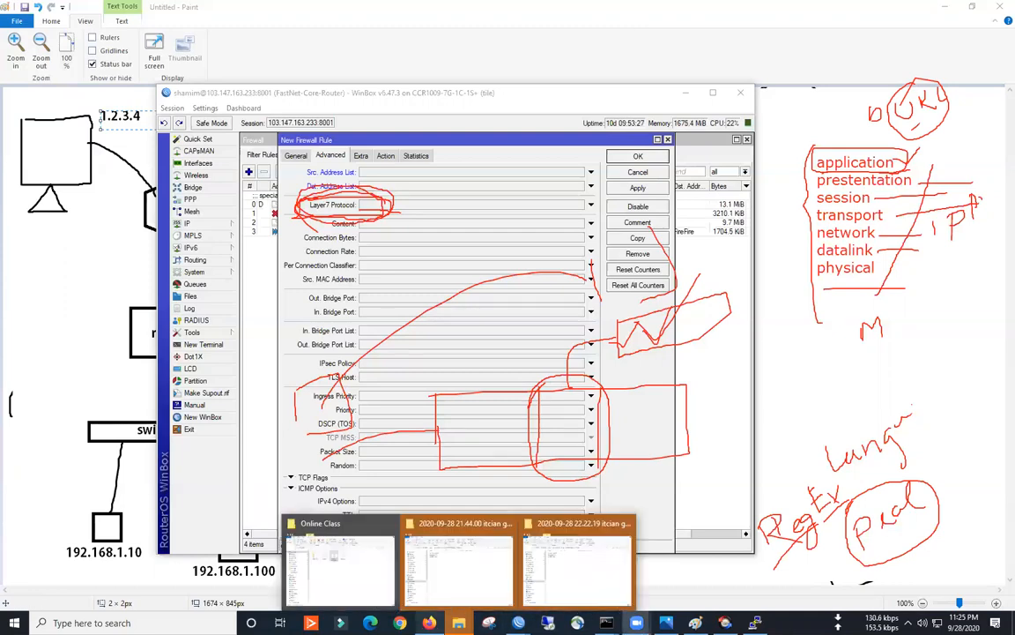
- Switch to Firefox and search the web for "facebook block with mikrotik layer 7"
click(428, 622)
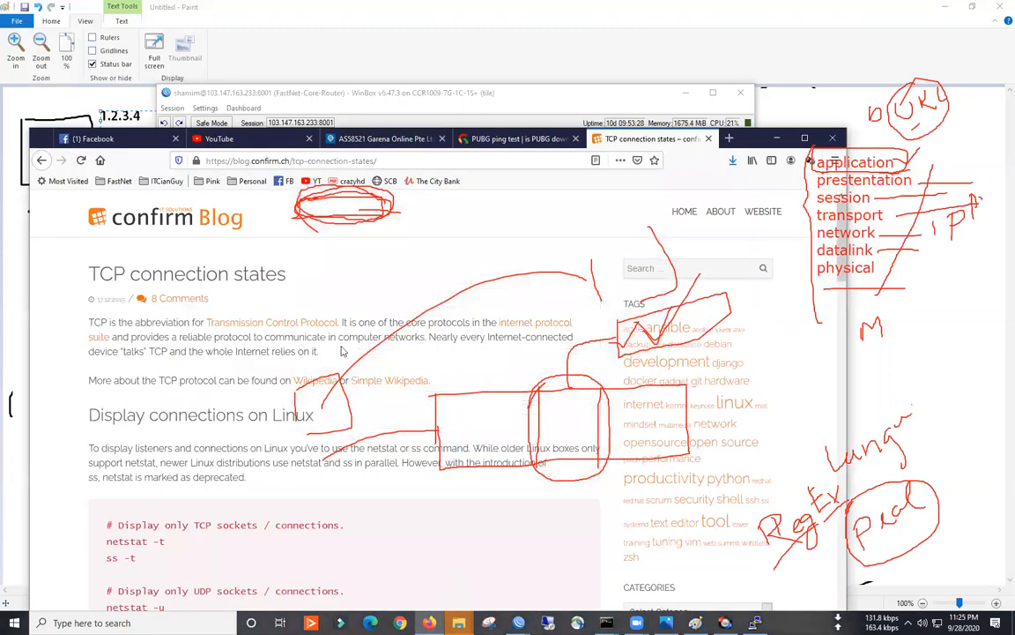
click(494, 162)
click(494, 162)
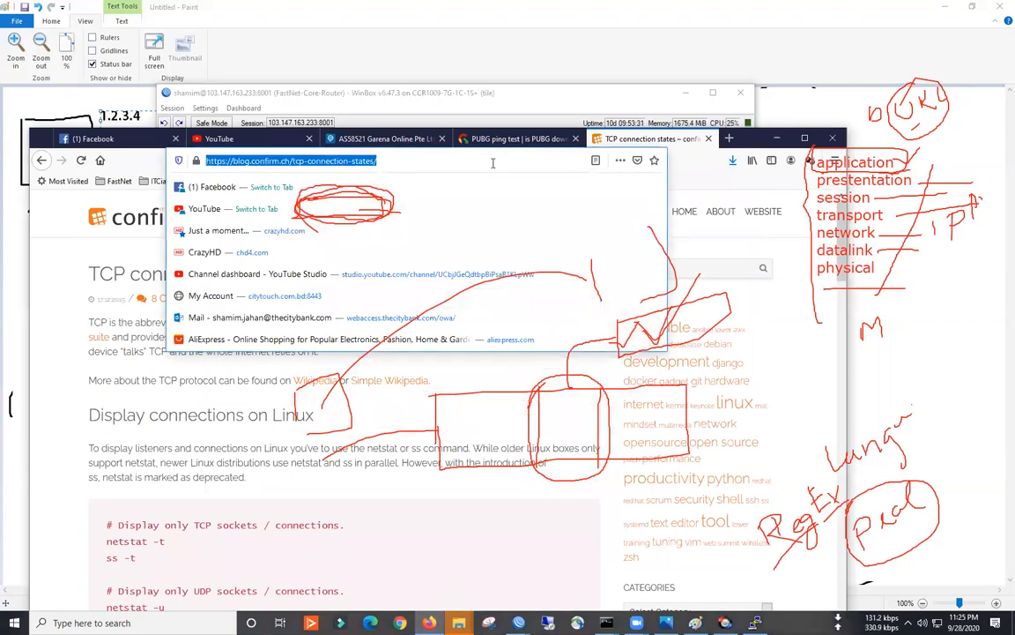
text(facebook b)
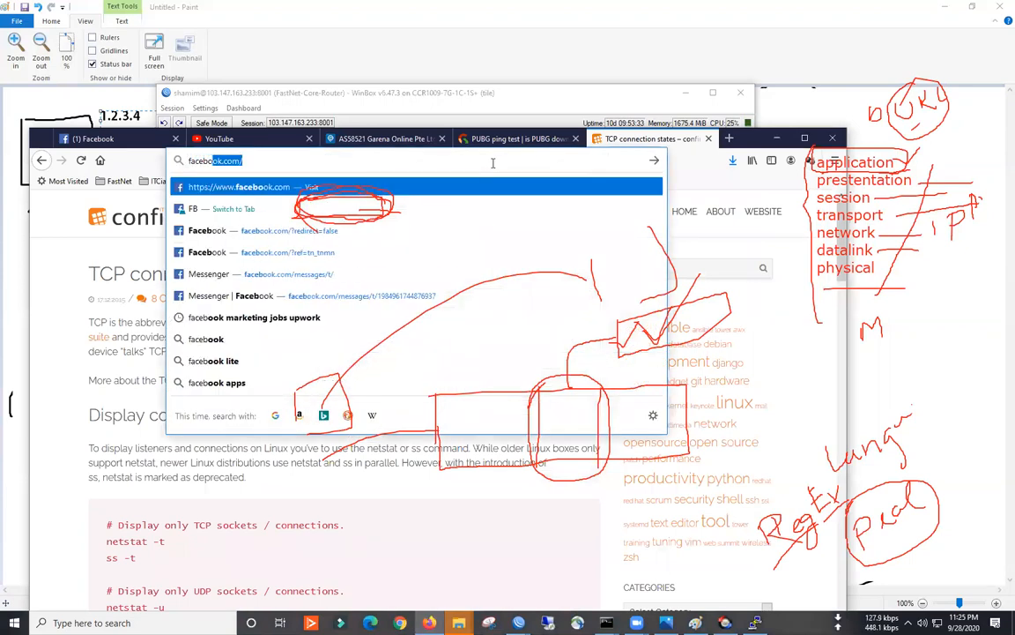
text(lock)
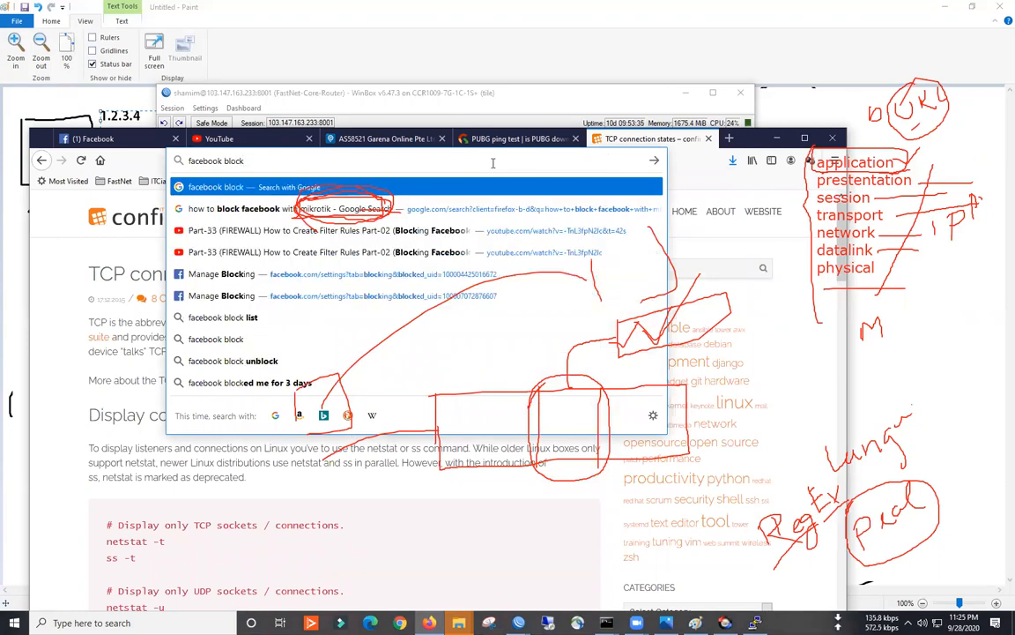
text( with mikro)
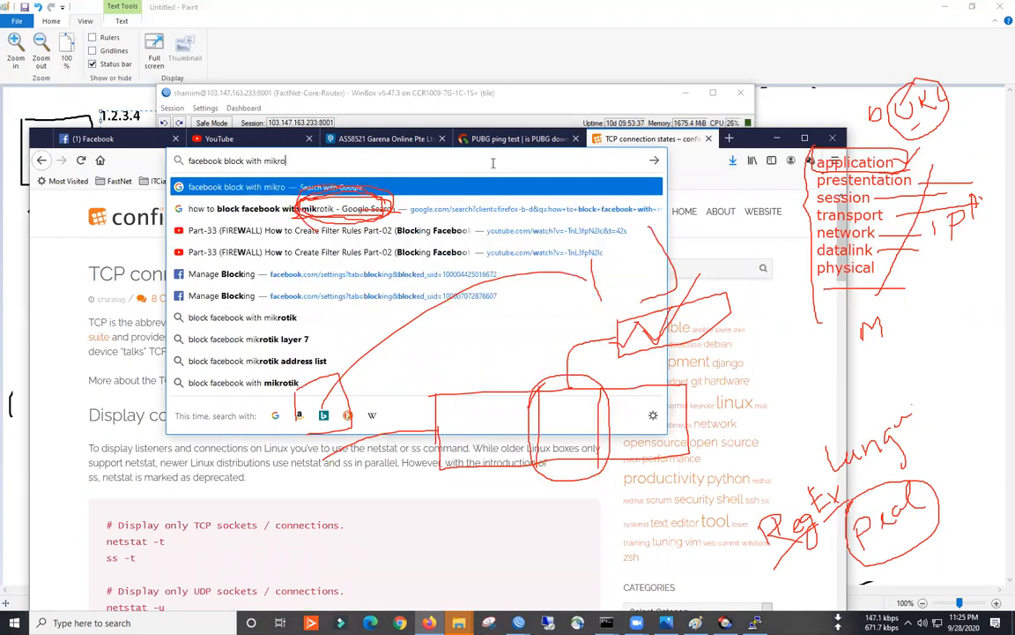
text(tik laye)
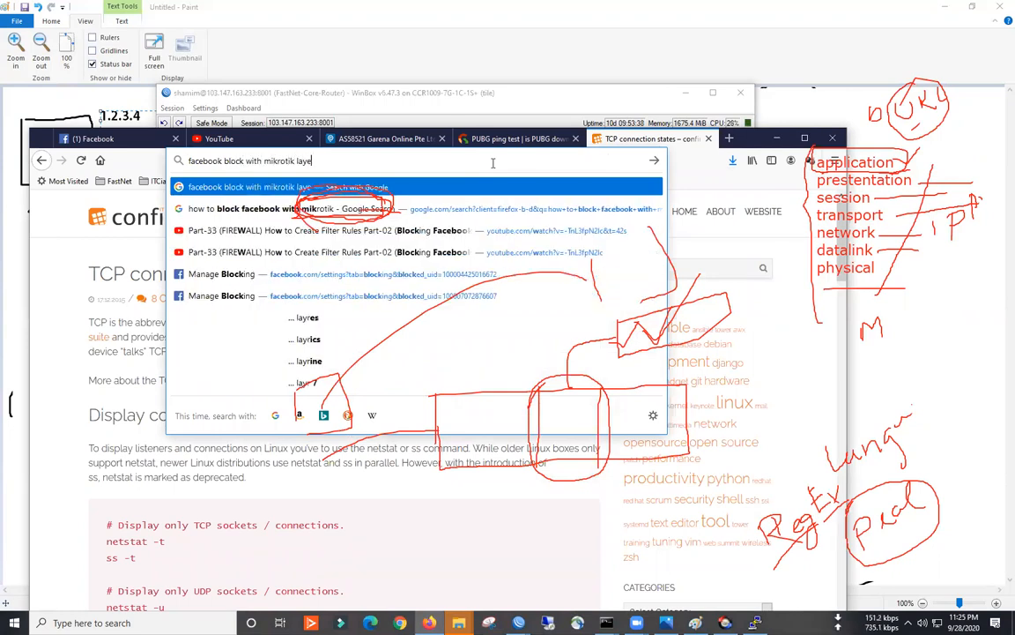
text(r 7)
key(Return)
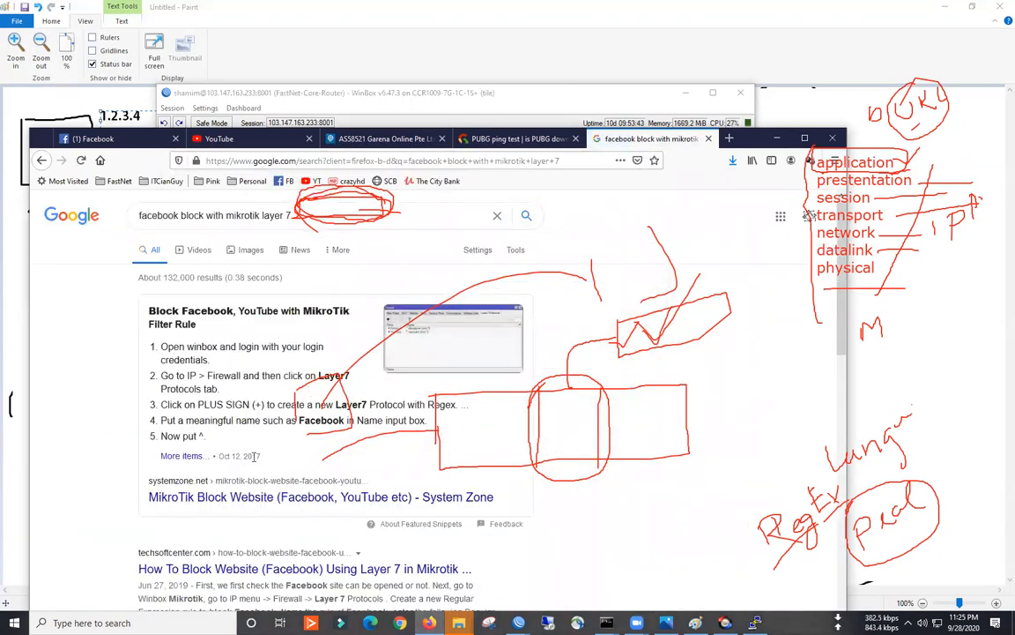
- Open the System Zone article on blocking websites and copy its Facebook regex ^.+(facebook.com).*$ from the Layer7 instructions
click(219, 498)
scroll(344, 467, down, 3)
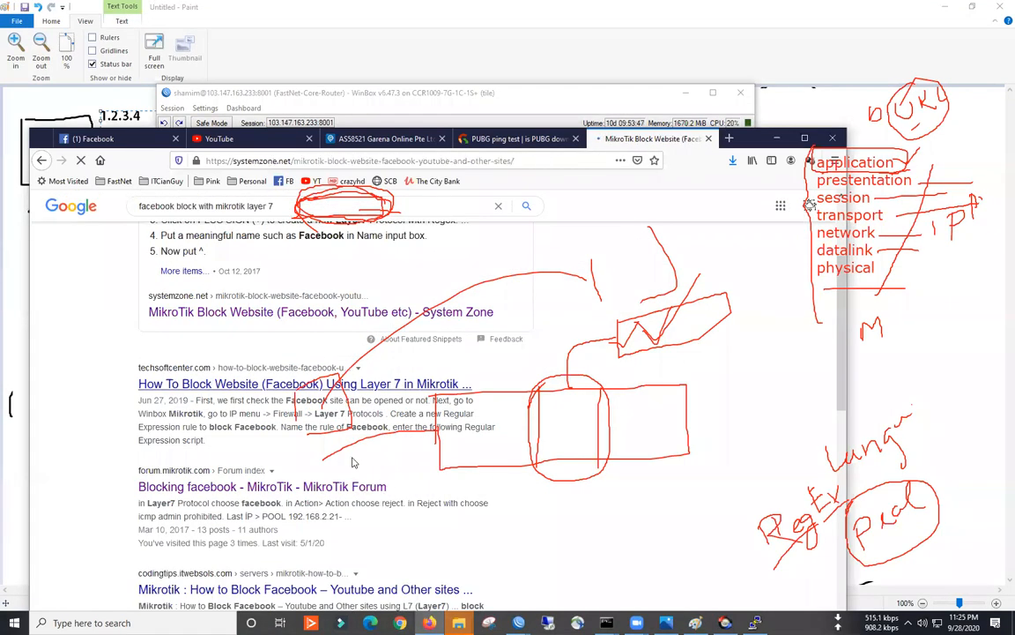
scroll(276, 453, down, 10)
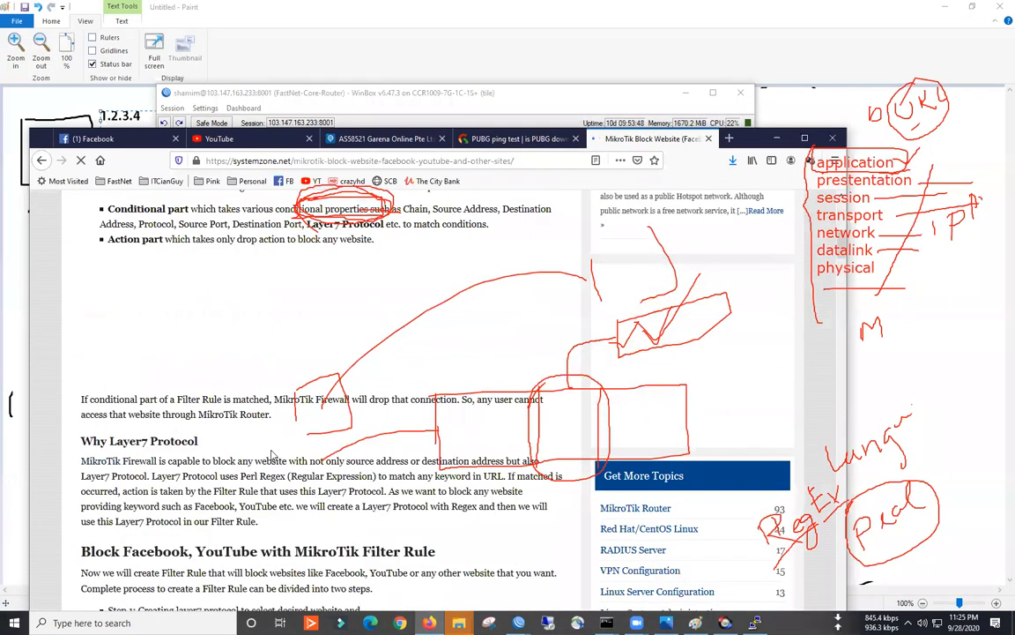
scroll(269, 458, down, 3)
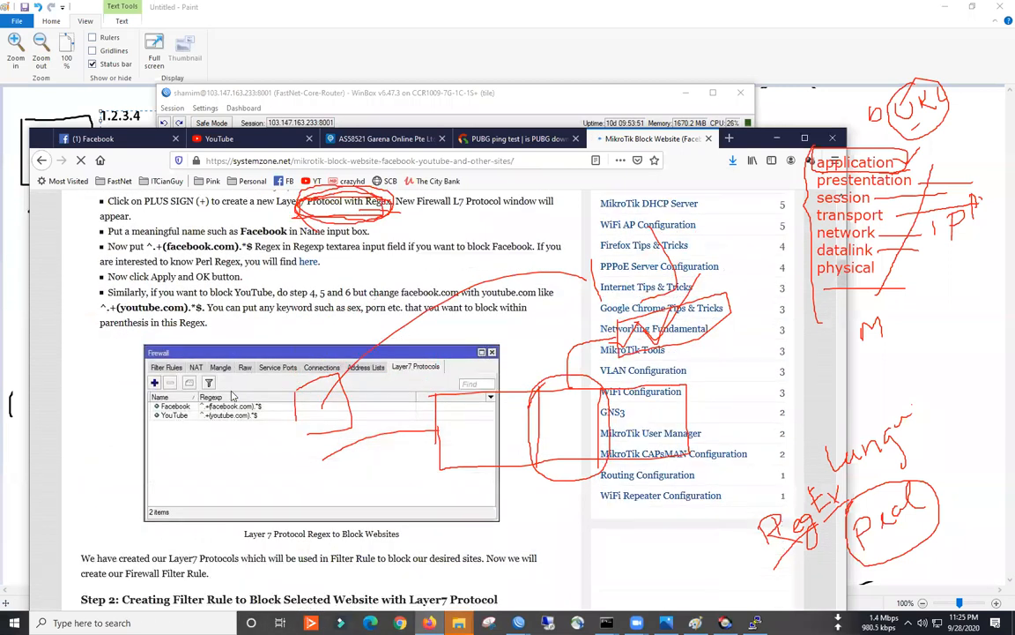
scroll(177, 335, up, 1)
drag(146, 308, 188, 303)
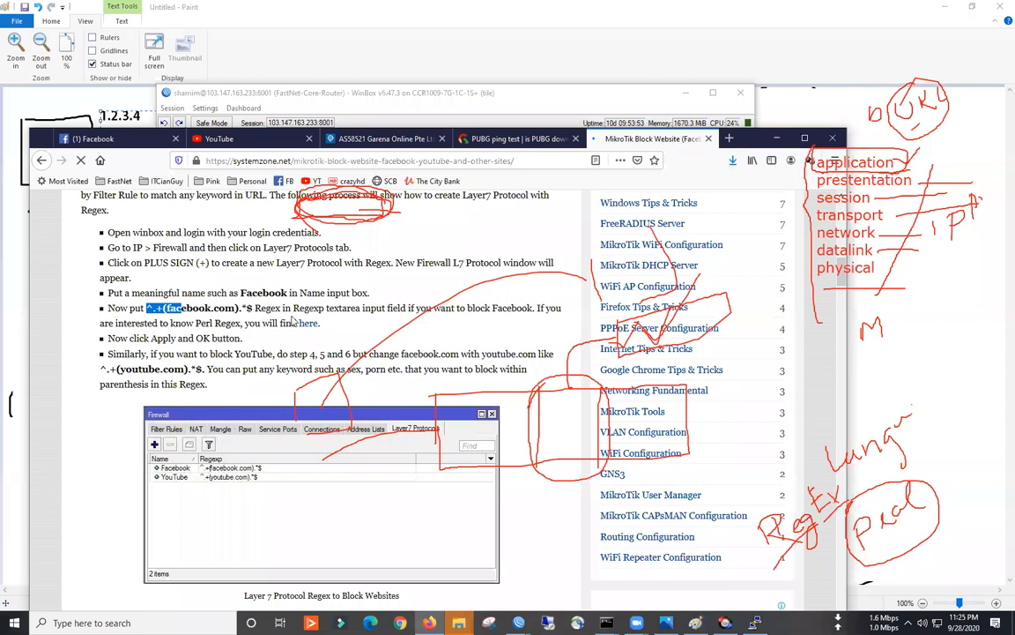
drag(278, 310, 253, 308)
key(ctrl+c)
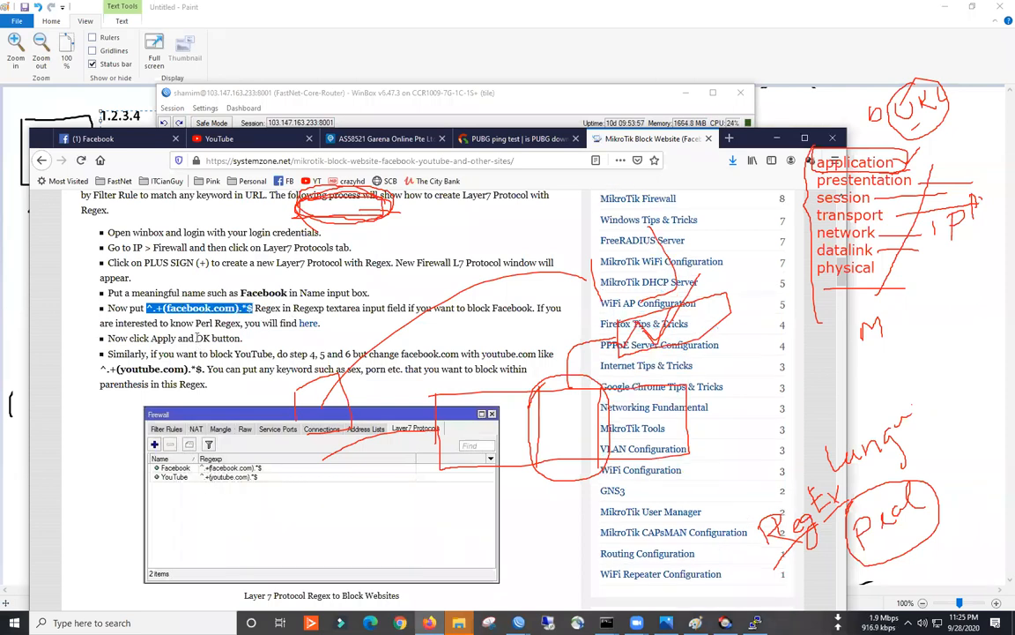
right_click(195, 308)
click(221, 318)
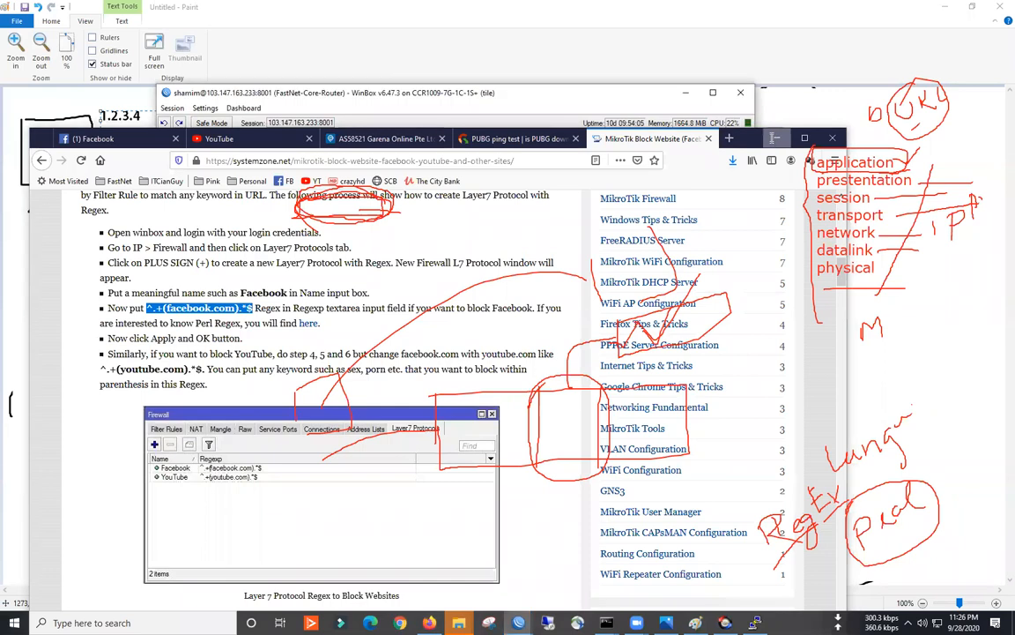
- Return to WinBox, move the New Firewall Rule dialog down to uncover the firewall list, and clear all red annotations
click(777, 138)
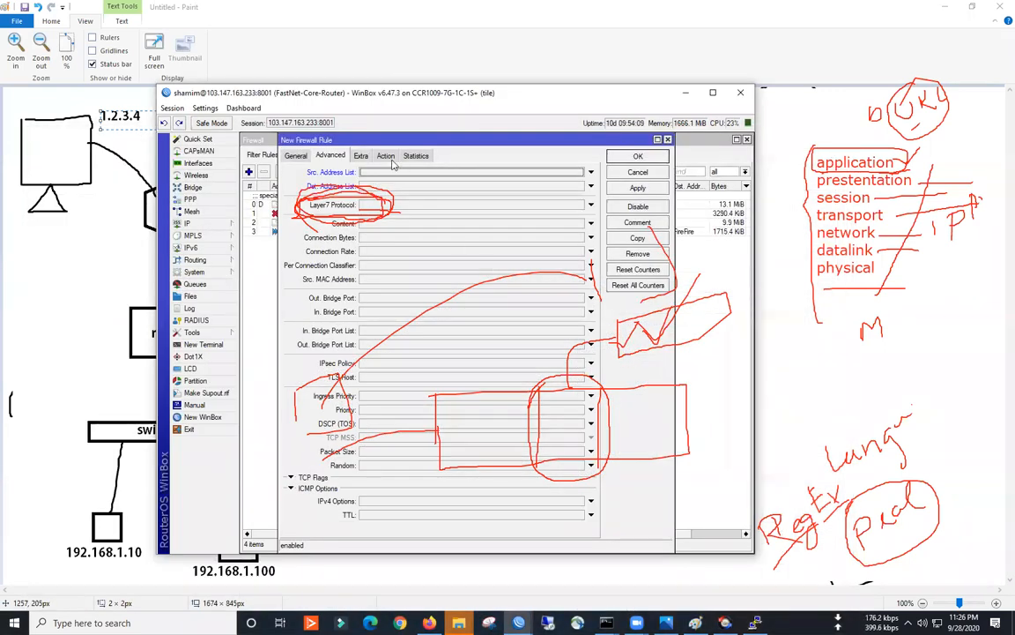
click(387, 157)
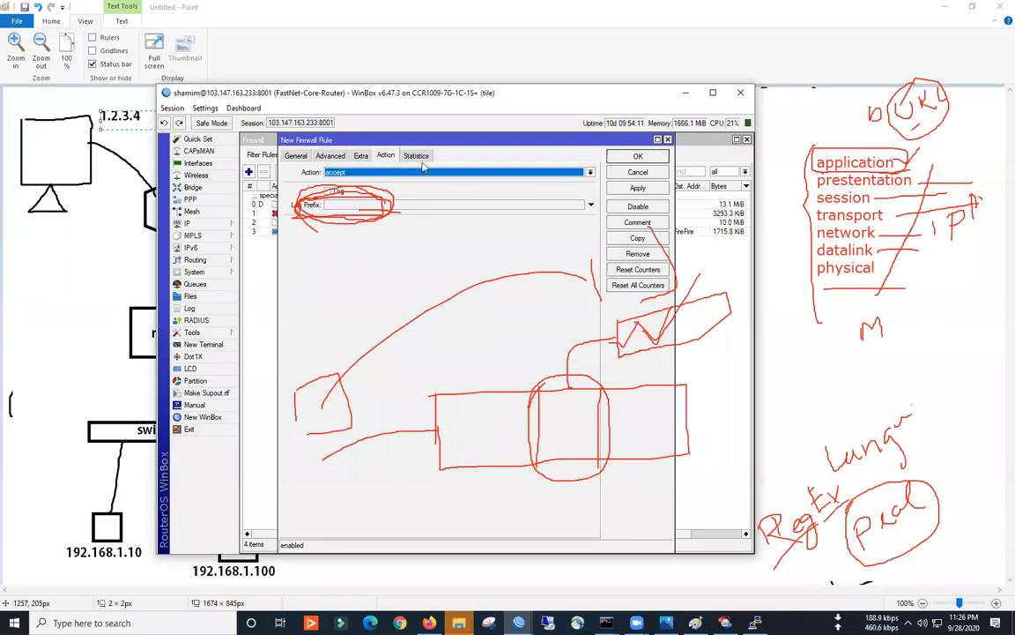
click(328, 155)
drag(390, 144, 379, 262)
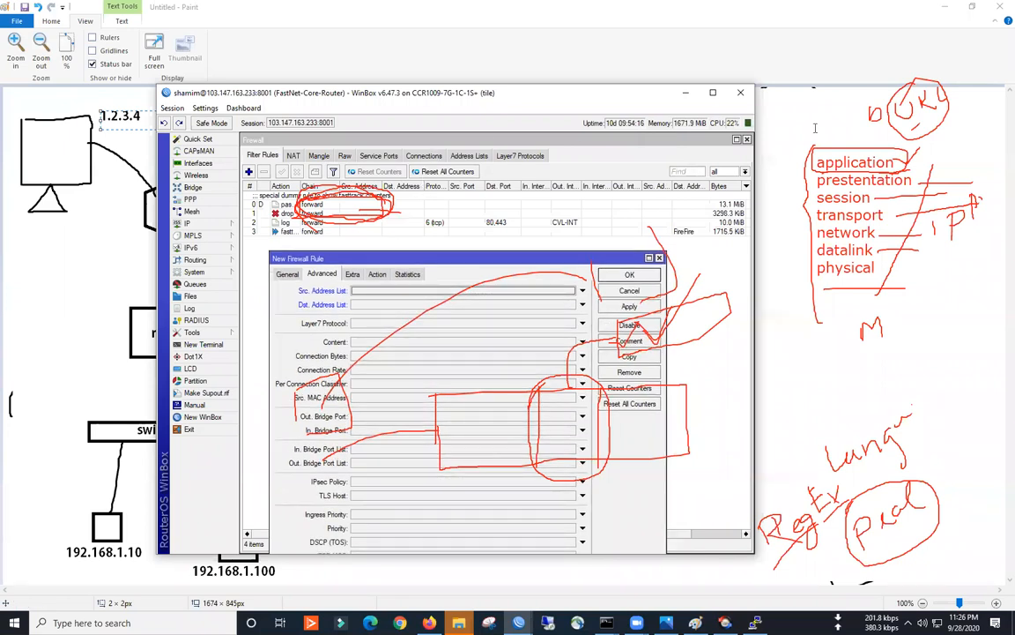
click(574, 111)
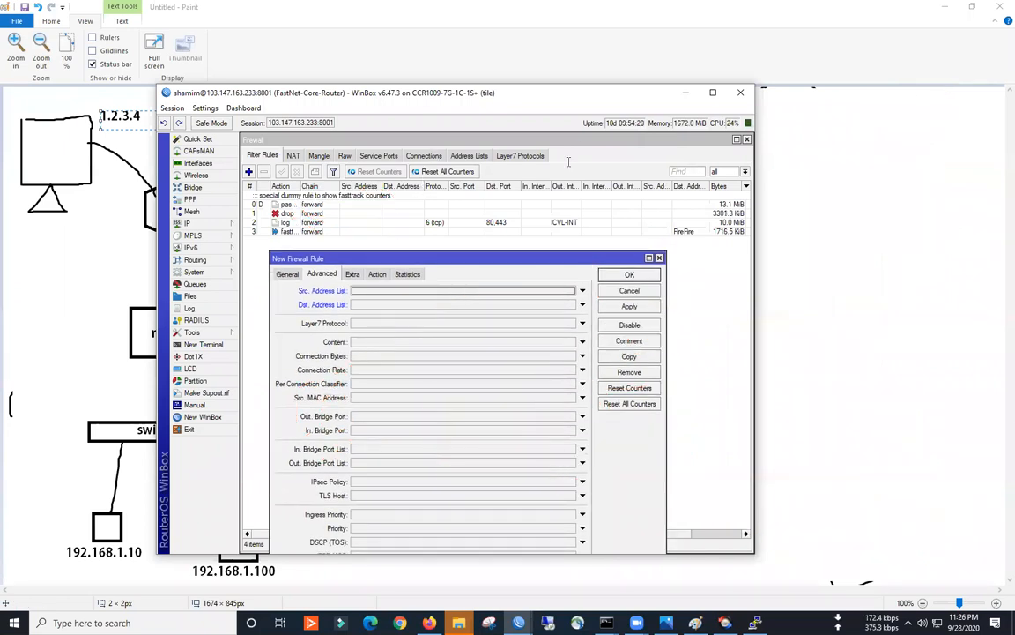
- Add a Layer7 protocol named Match_Facebook with the copied regexp ^.+(facebook.com).*$ and return to the filter rules list
click(509, 157)
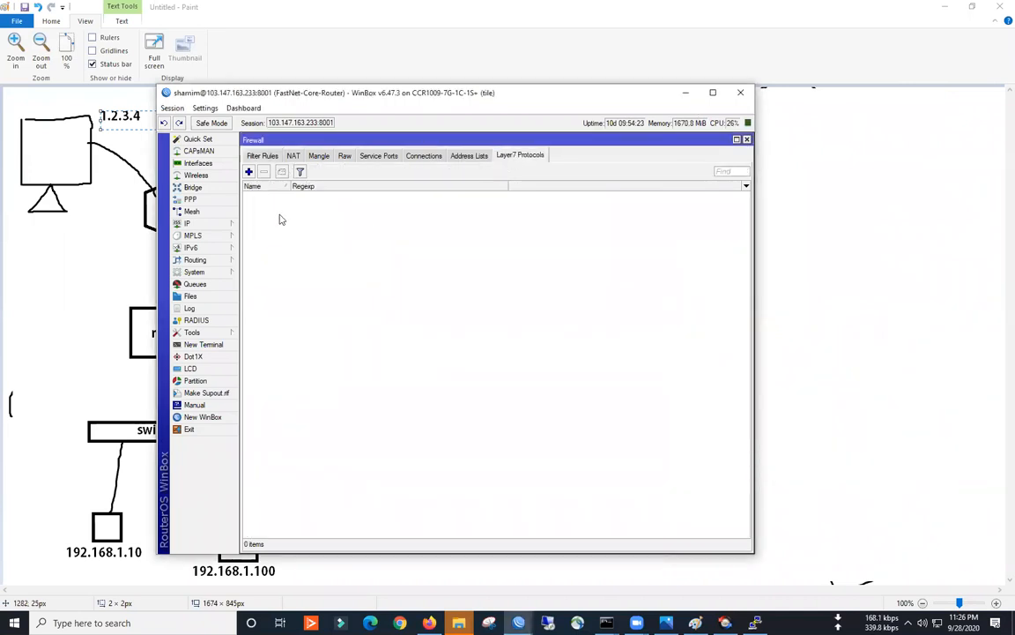
click(249, 171)
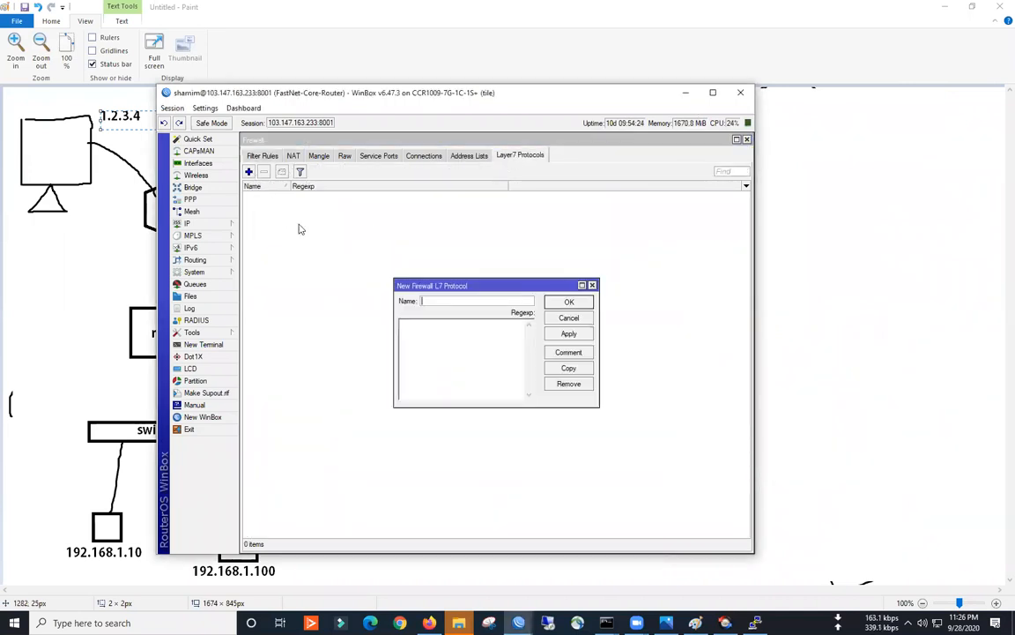
click(432, 334)
key(ctrl+v)
click(447, 301)
text(Match_Fa)
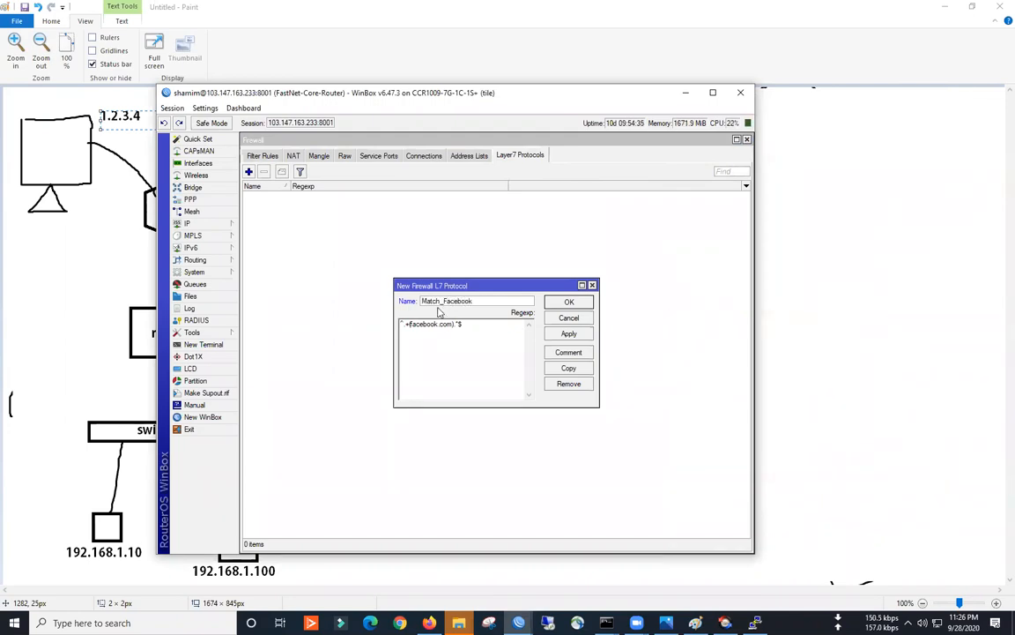
click(574, 335)
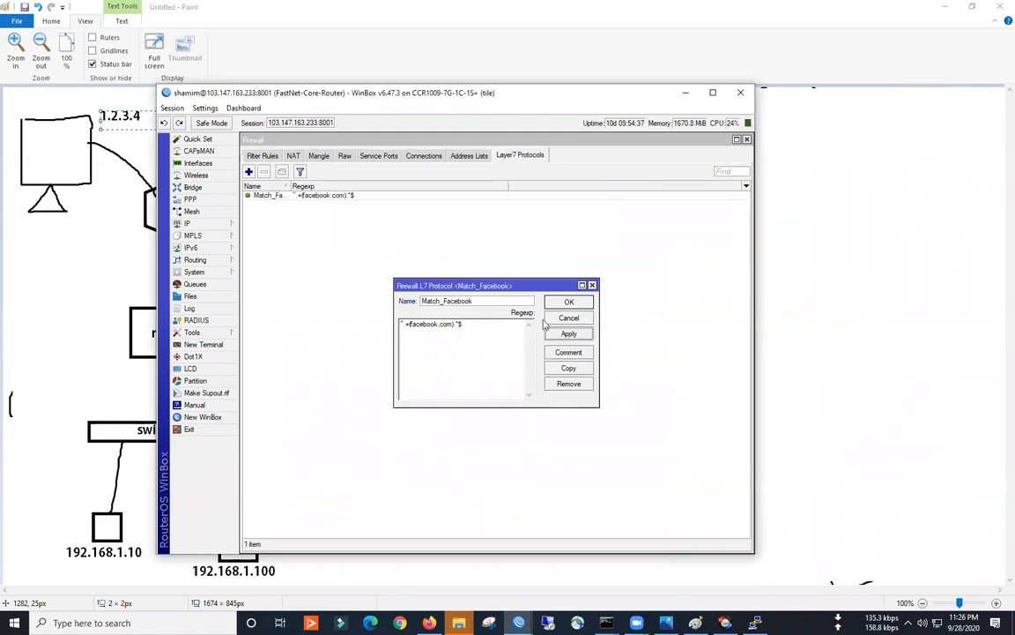
click(568, 302)
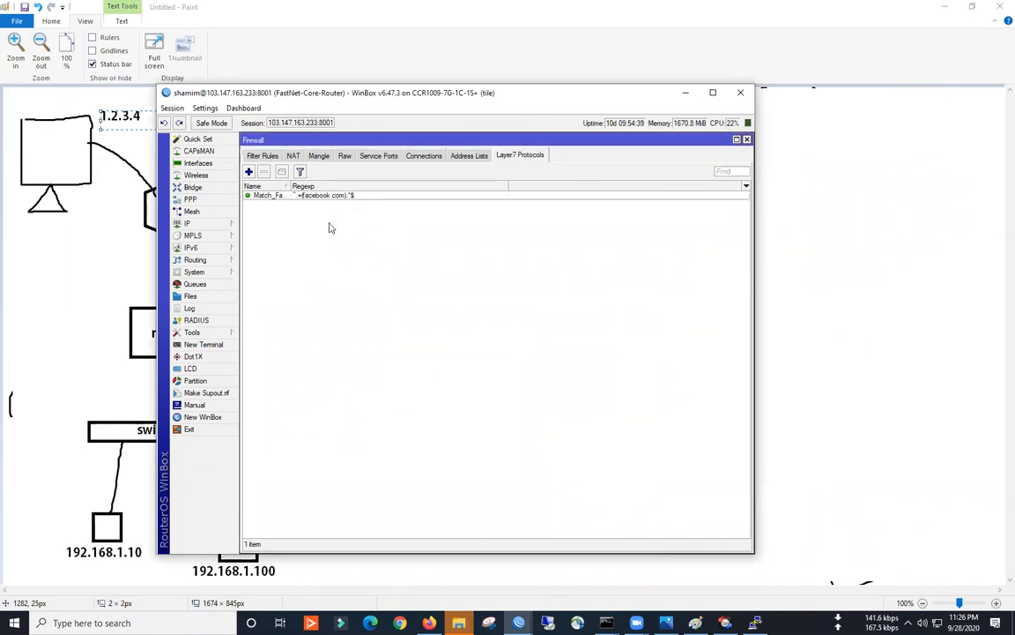
click(262, 155)
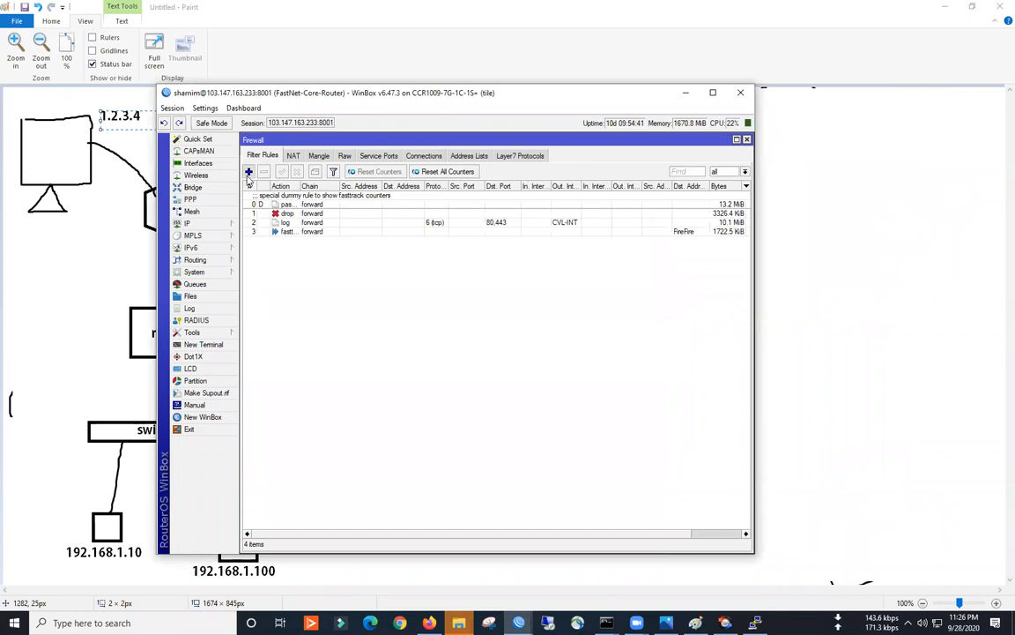
- Start a new firewall filter rule and set its Layer7 Protocol matcher to Match_Facebook
click(248, 172)
click(326, 156)
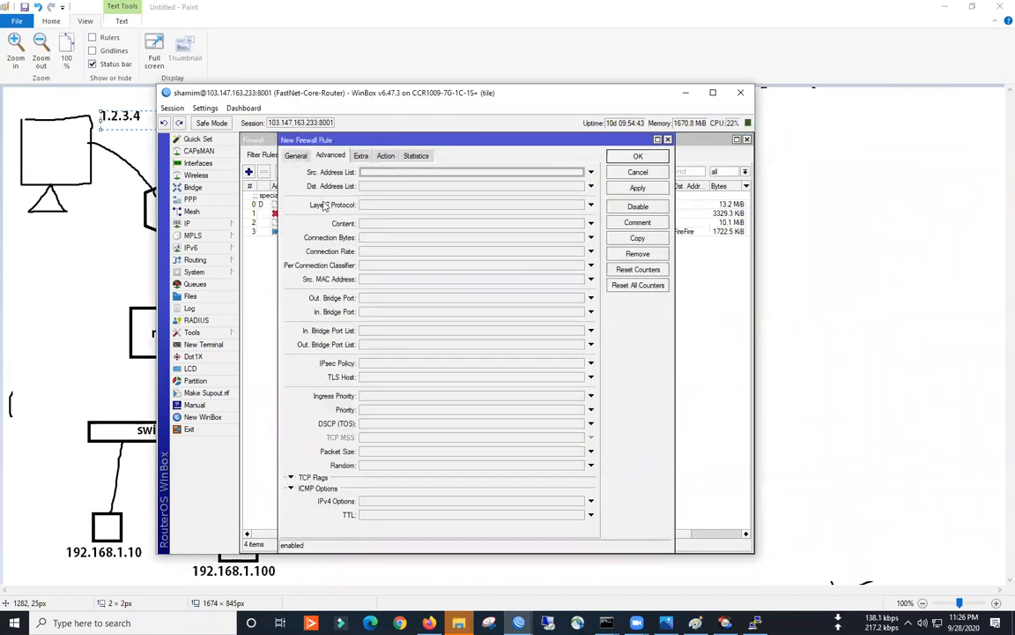
click(366, 206)
click(533, 208)
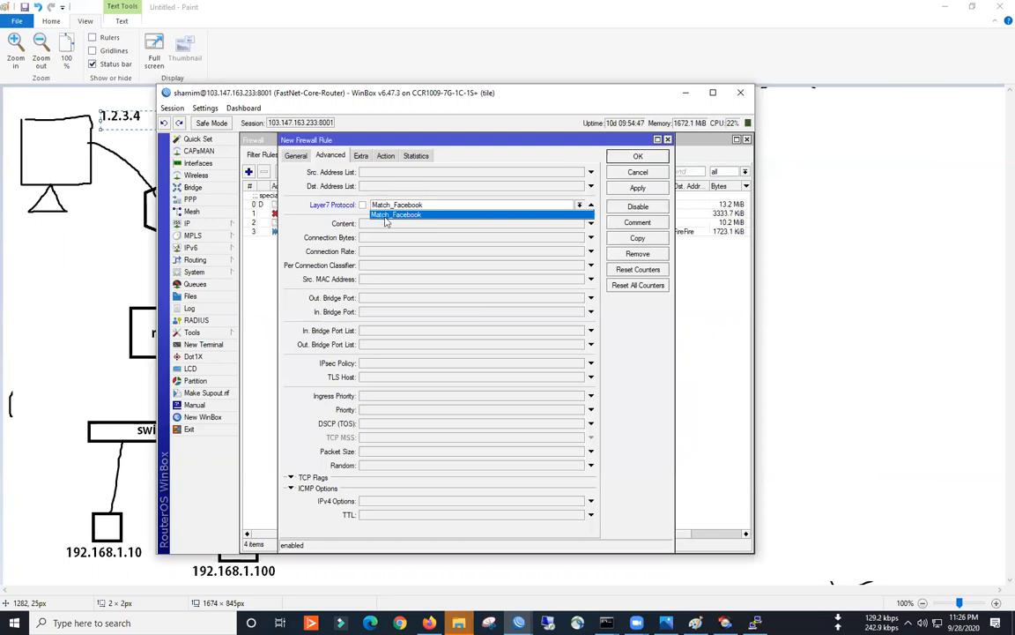
click(622, 338)
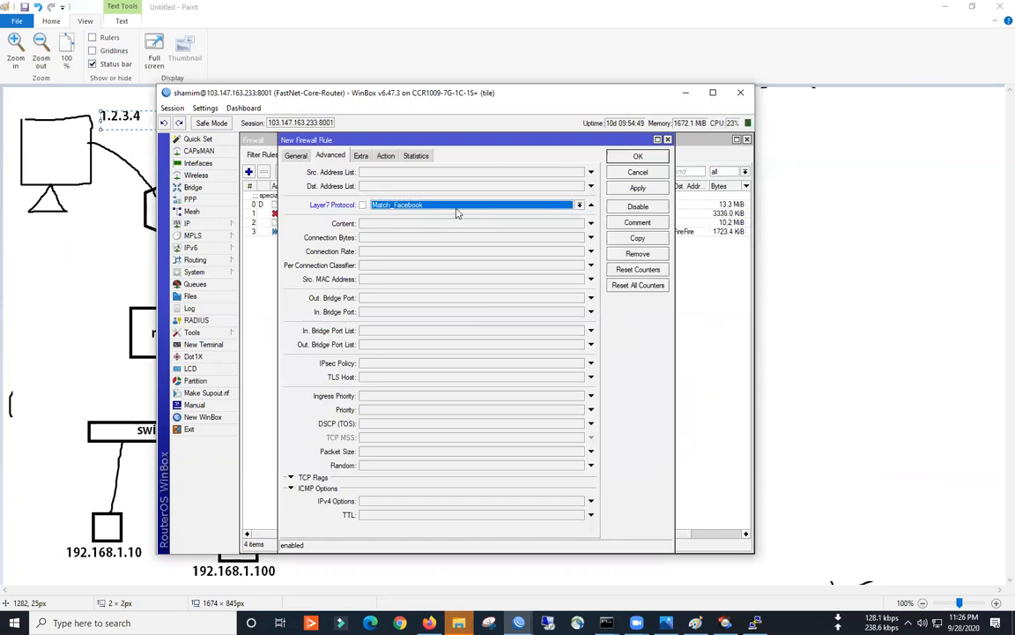
click(411, 204)
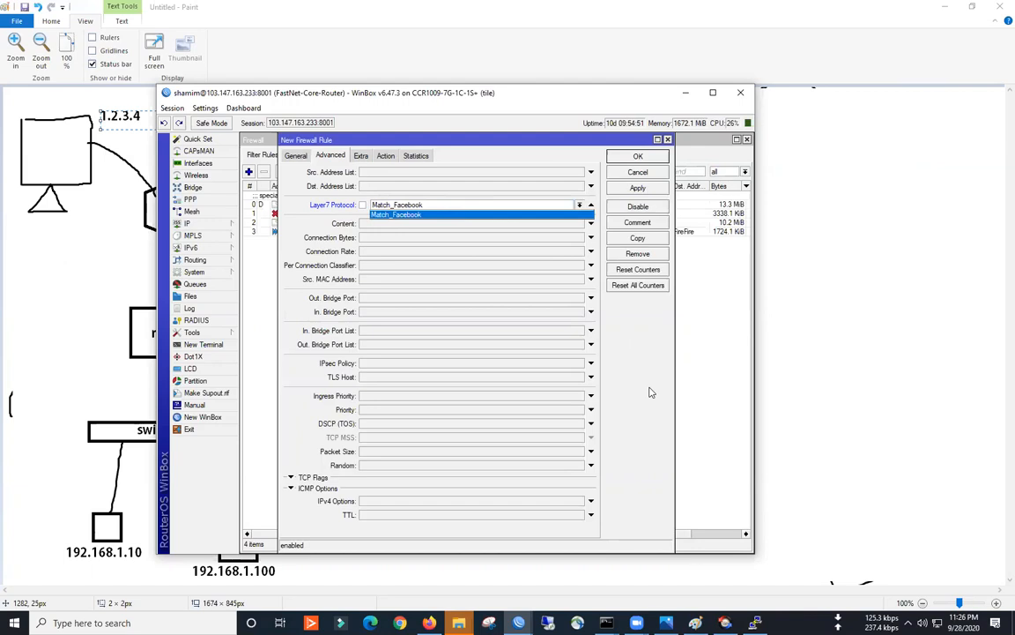
click(572, 215)
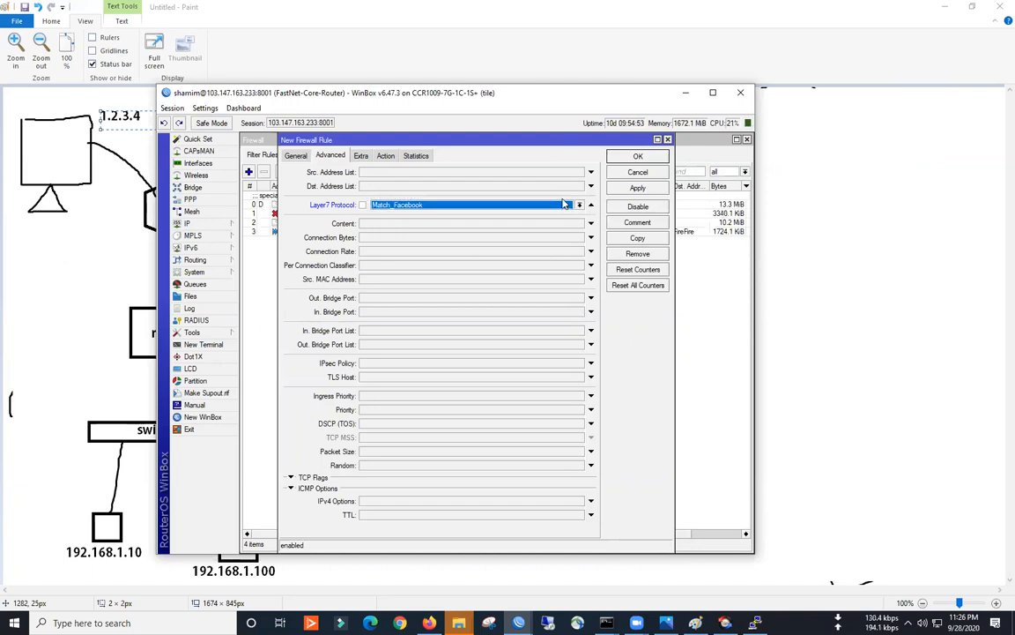
click(411, 205)
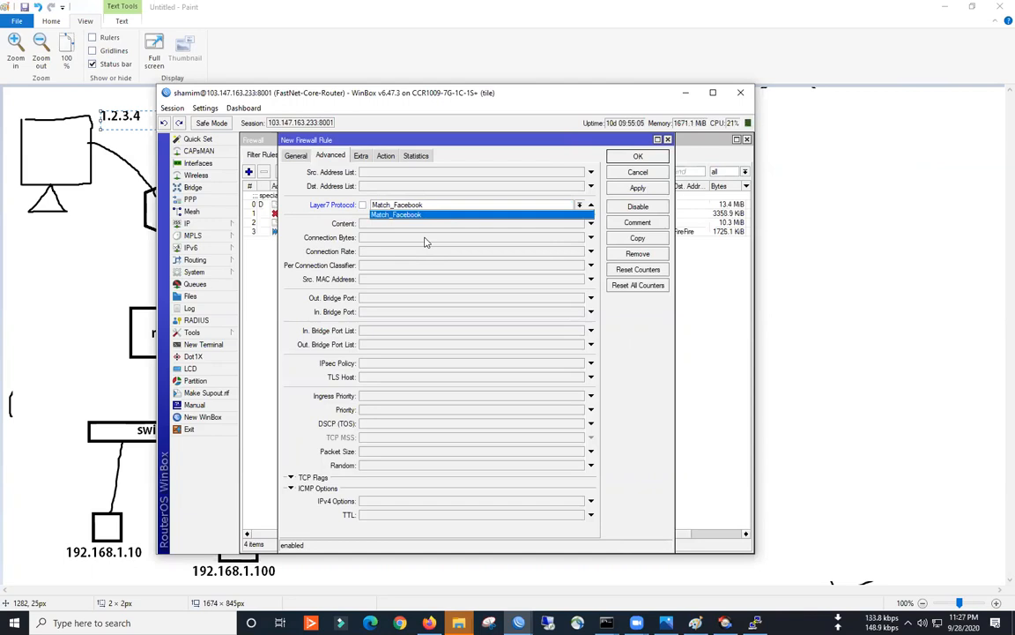
click(385, 214)
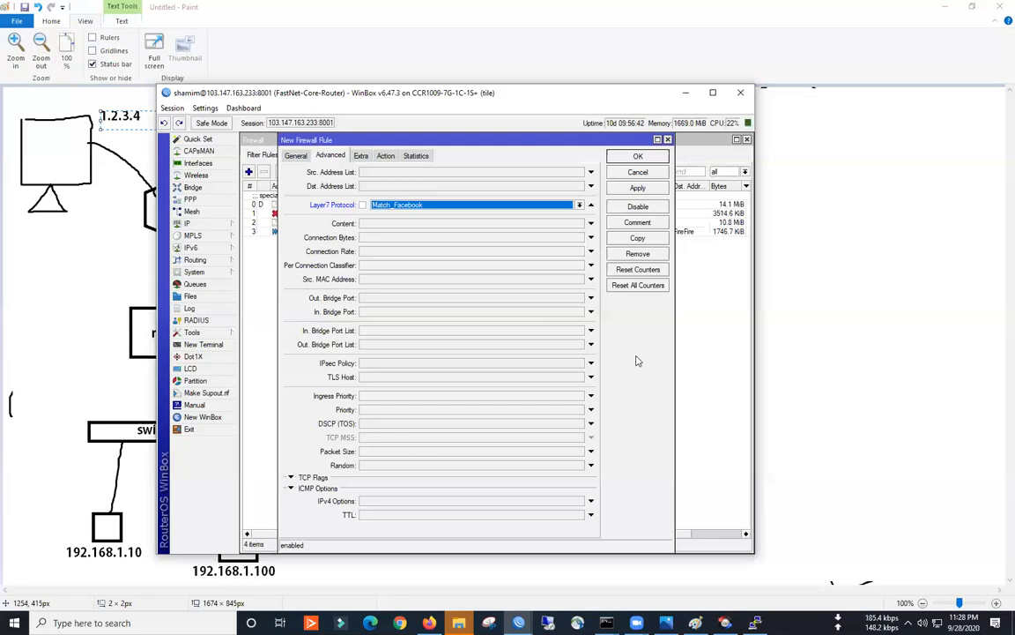
click(782, 215)
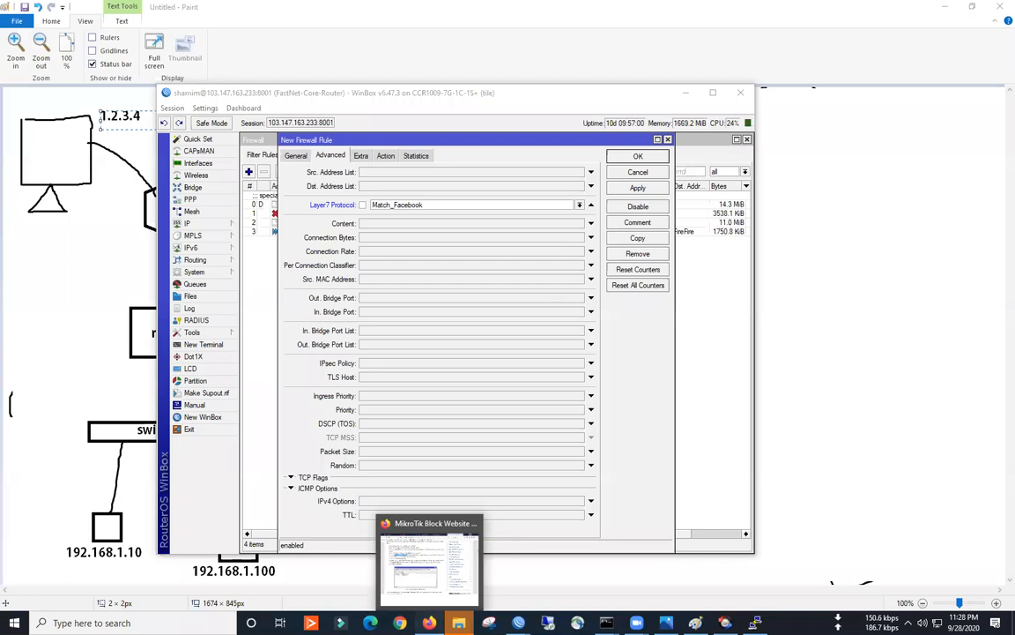
- Switch to Firefox, search for "facebook as number" in a new tab, and open Facebook's Peering page
click(432, 623)
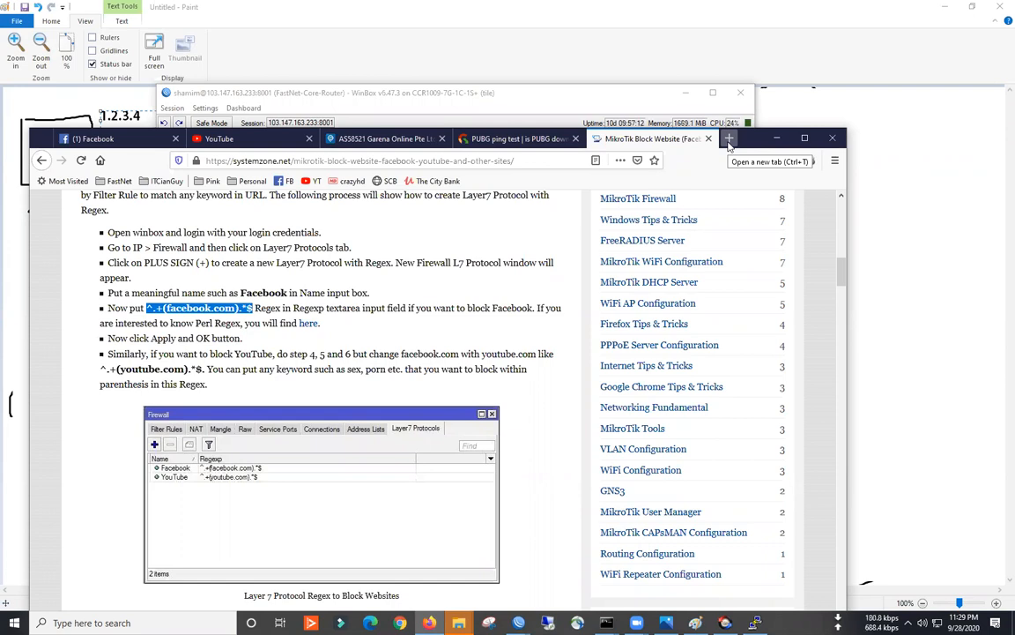
click(729, 141)
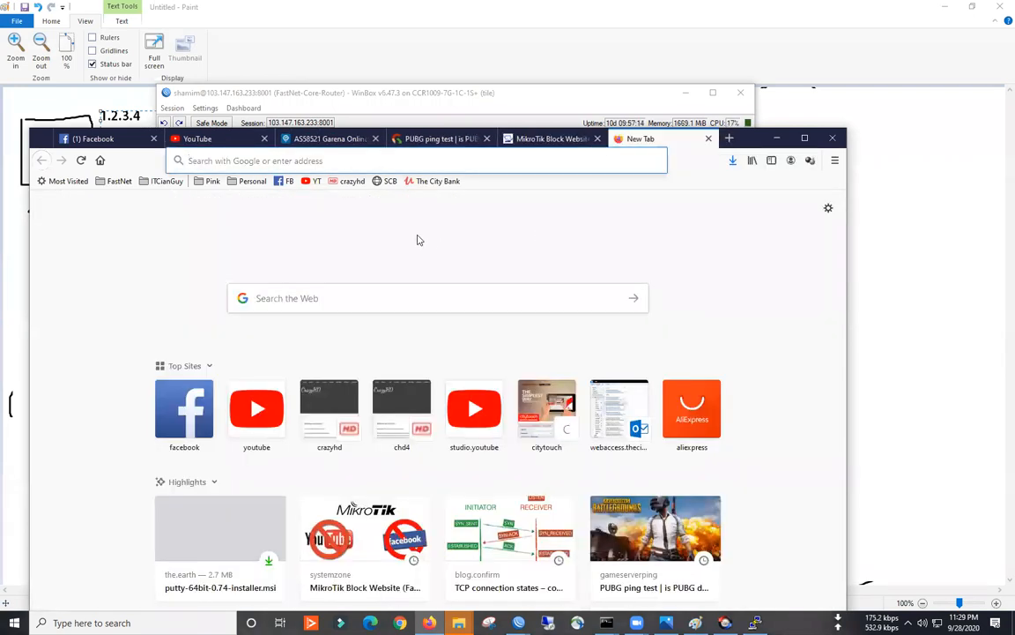
click(324, 165)
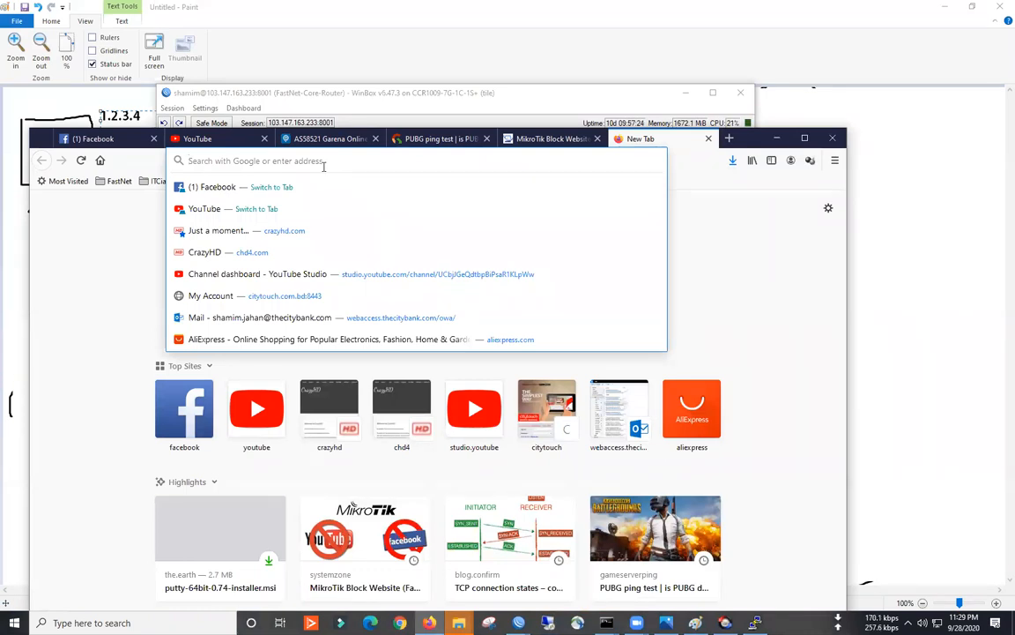
text(facebook as number)
key(Return)
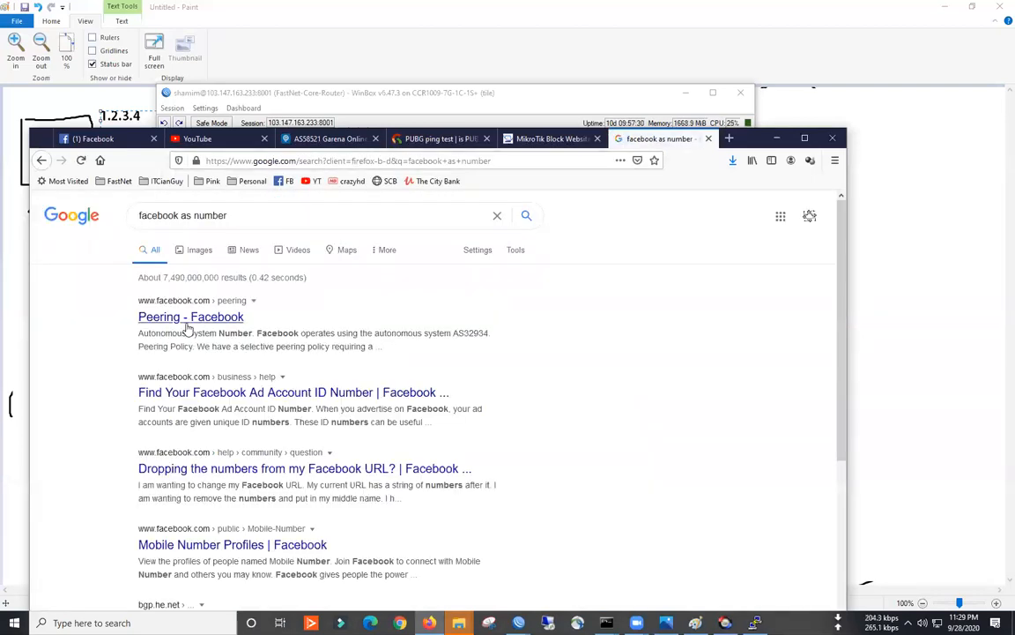
click(201, 319)
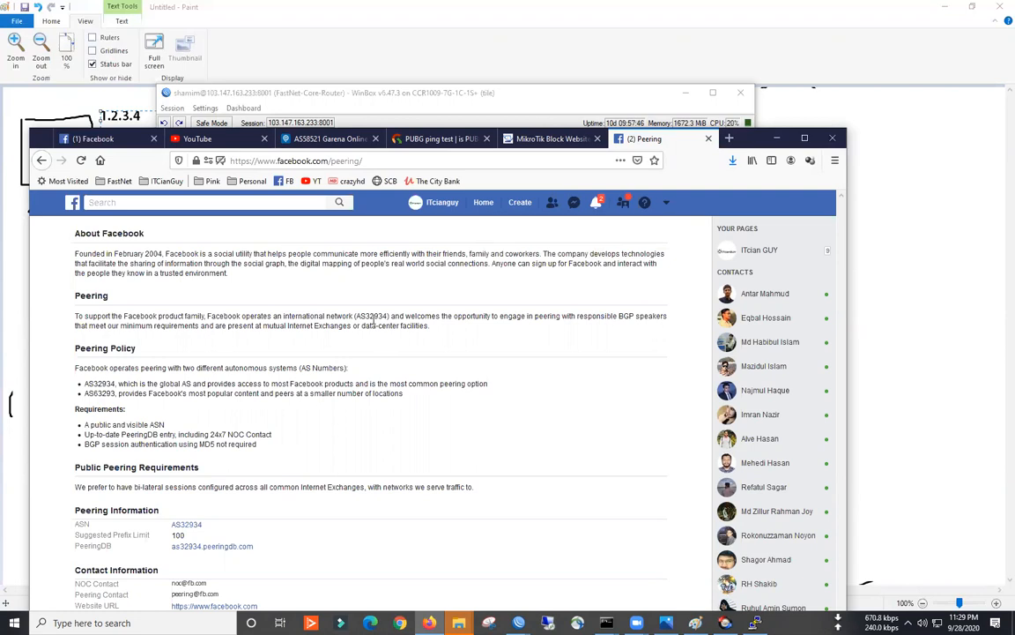
- Copy the AS number digits 32934 from the Peering text and open the BGP Toolkit from he.net in a new tab
drag(385, 316, 366, 316)
right_click(370, 316)
click(406, 327)
click(728, 138)
click(487, 161)
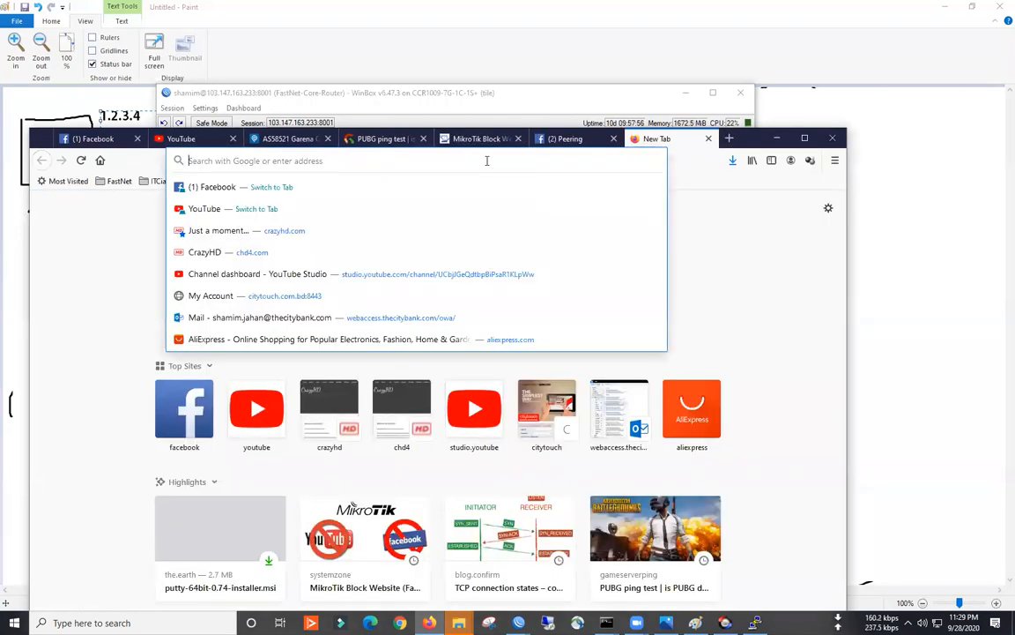
text(he.net)
key(Return)
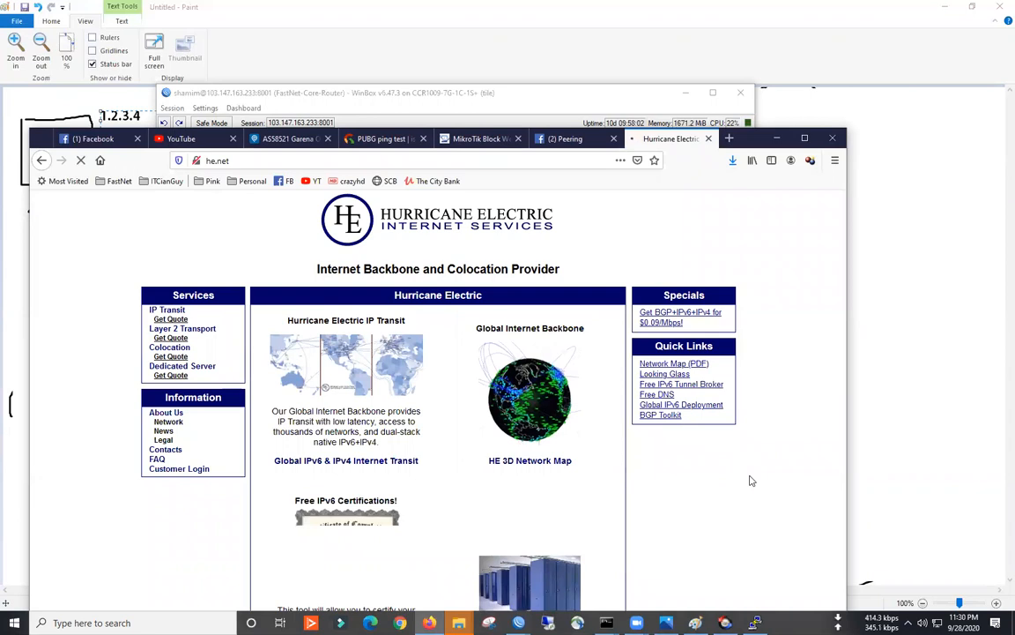
click(649, 417)
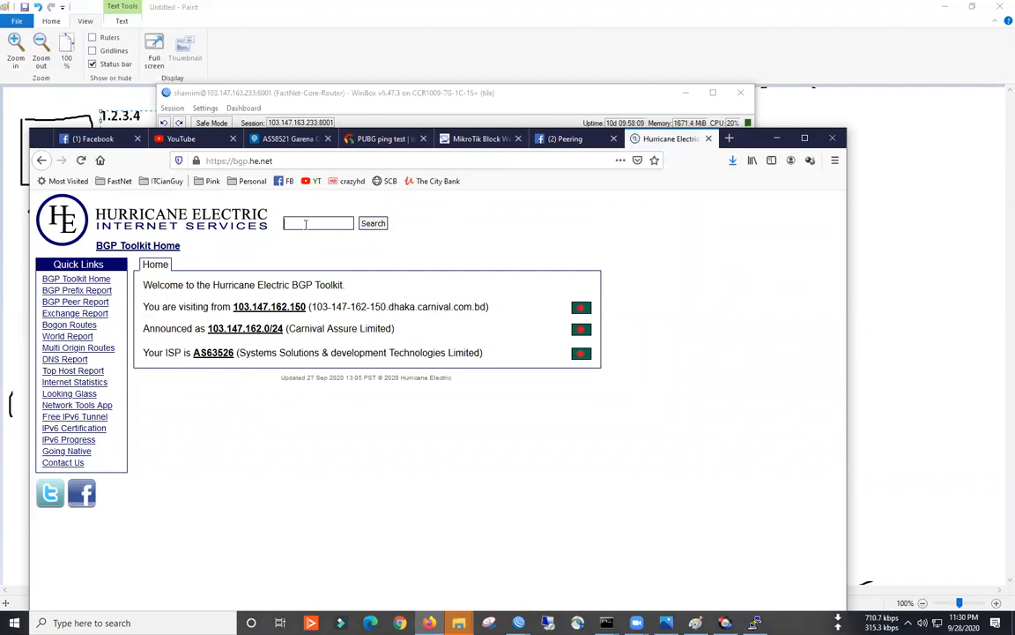
- Look up the copied AS number 32934 in the BGP Toolkit and examine its IPv4 prefix list
right_click(308, 227)
click(336, 278)
click(372, 223)
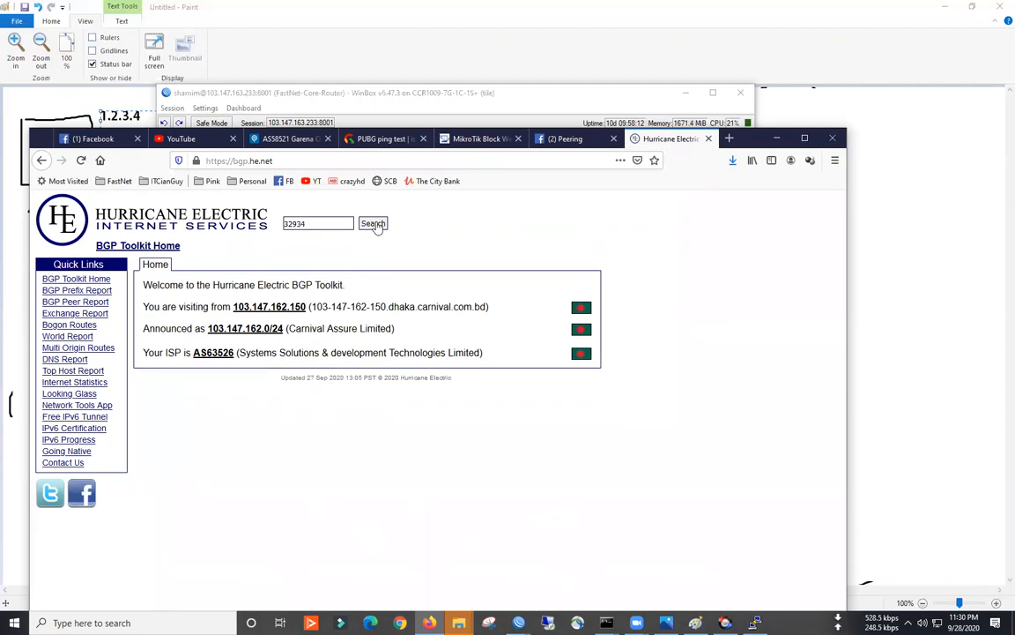
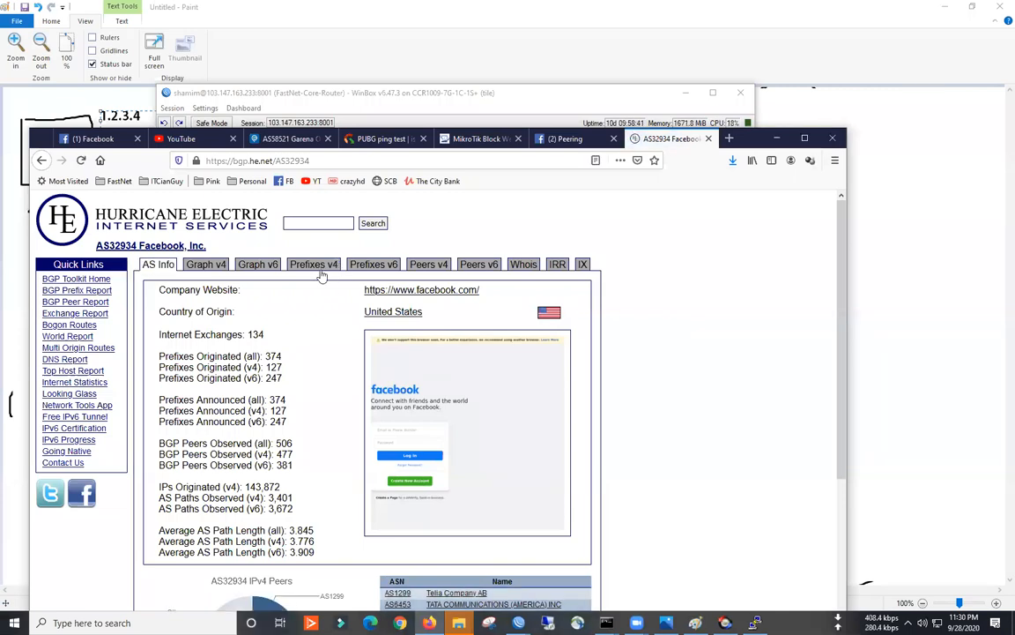
click(322, 267)
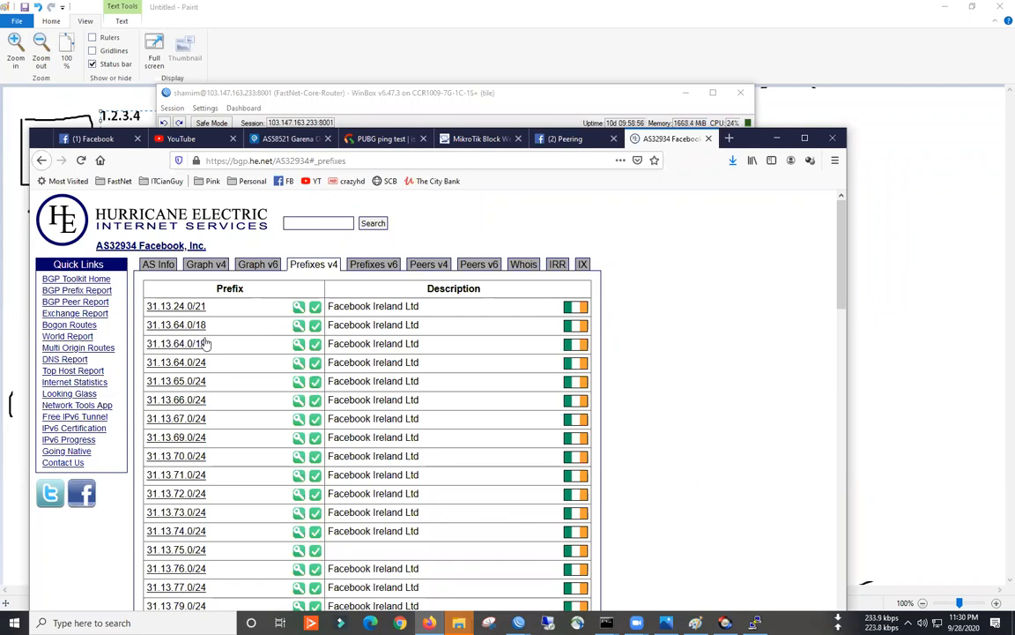
scroll(204, 353, down, 5)
scroll(203, 356, down, 20)
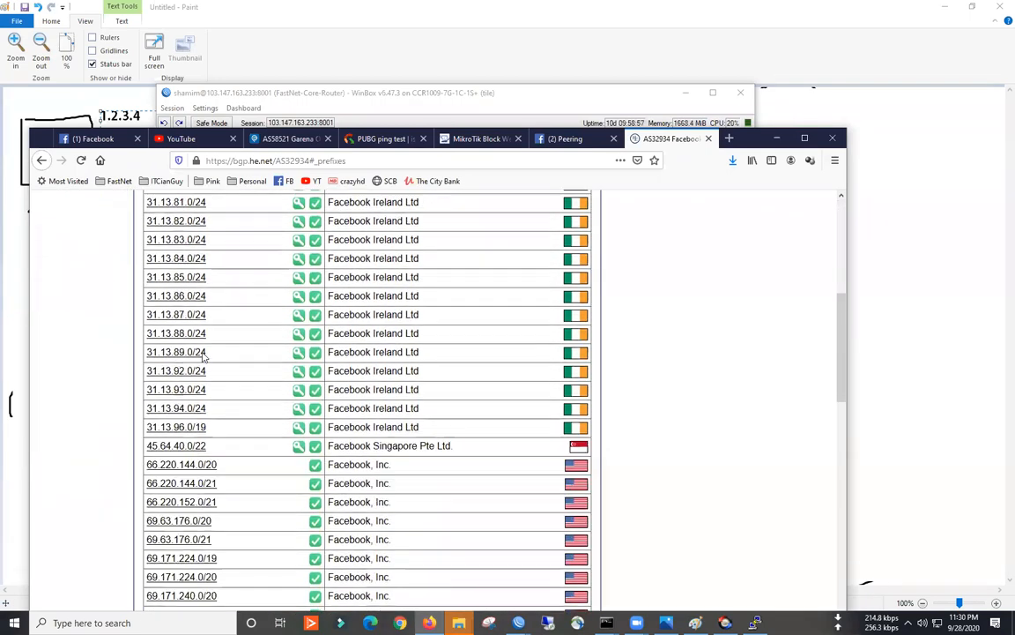
scroll(204, 356, down, 18)
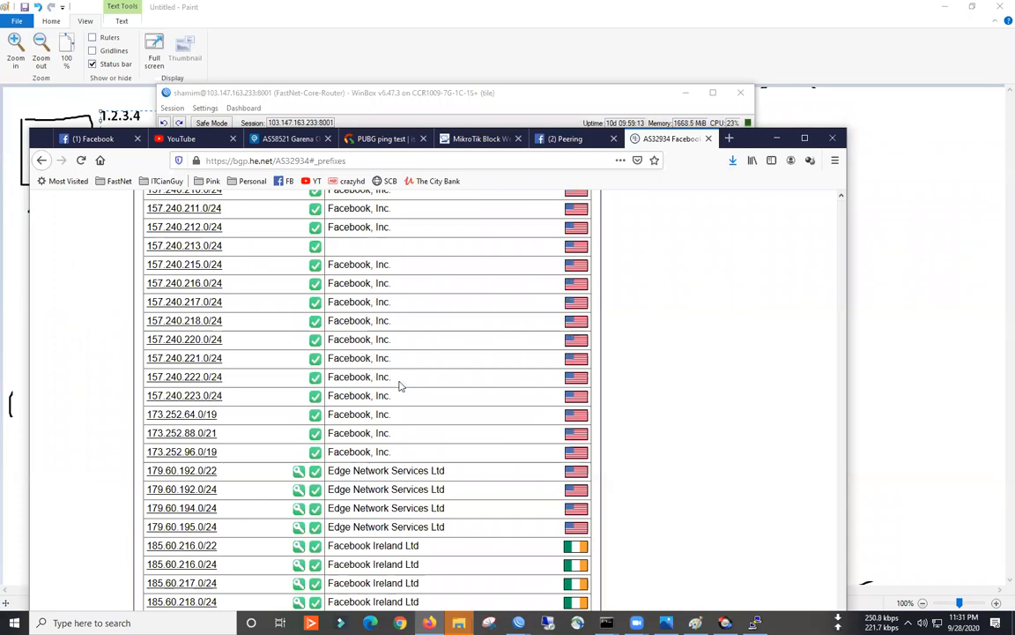
scroll(303, 382, up, 20)
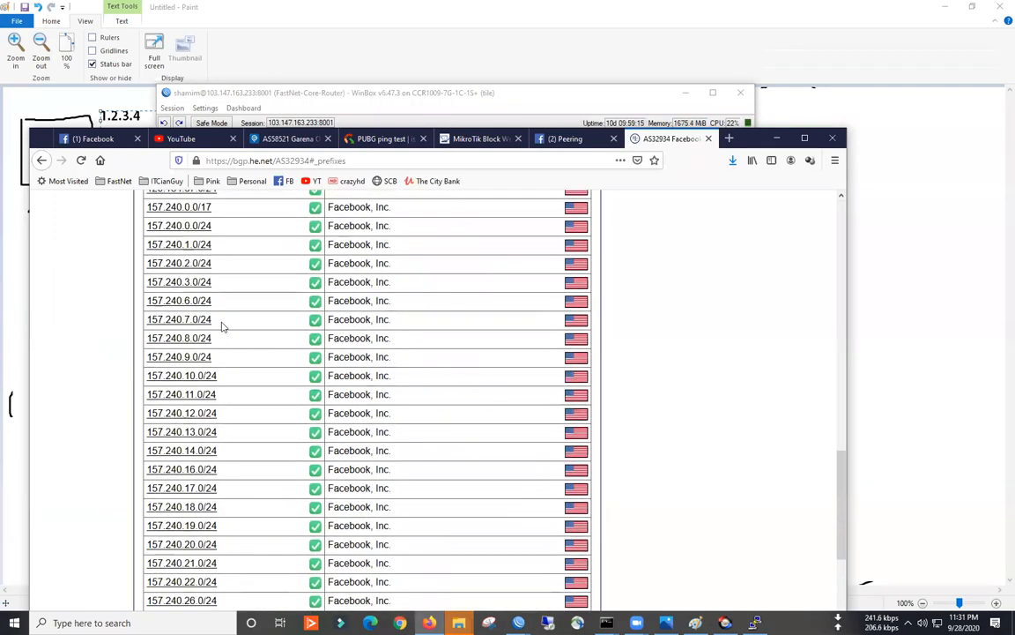
scroll(245, 315, up, 20)
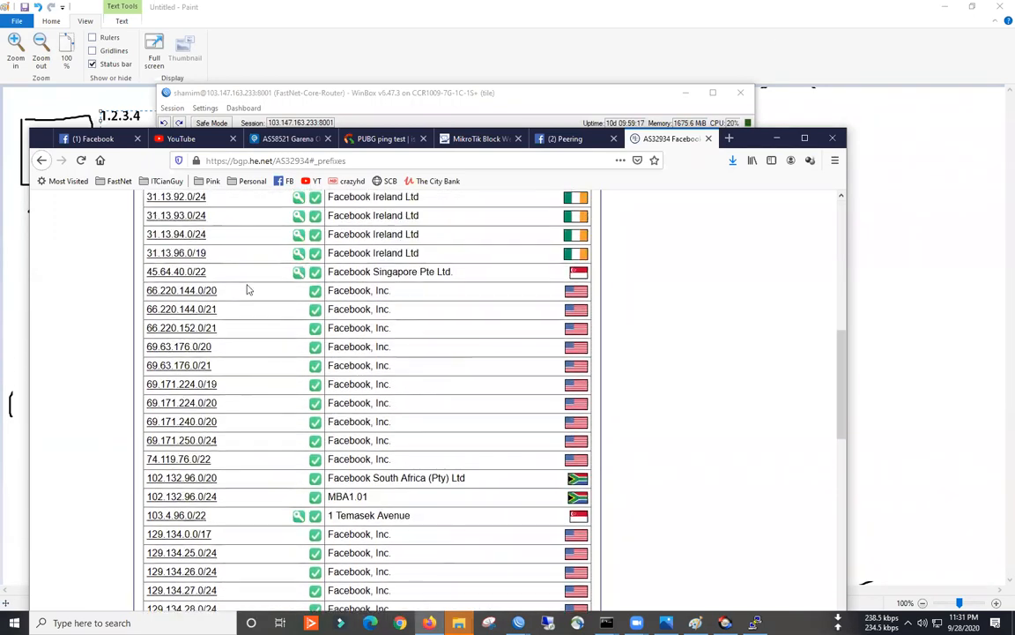
drag(212, 272, 147, 283)
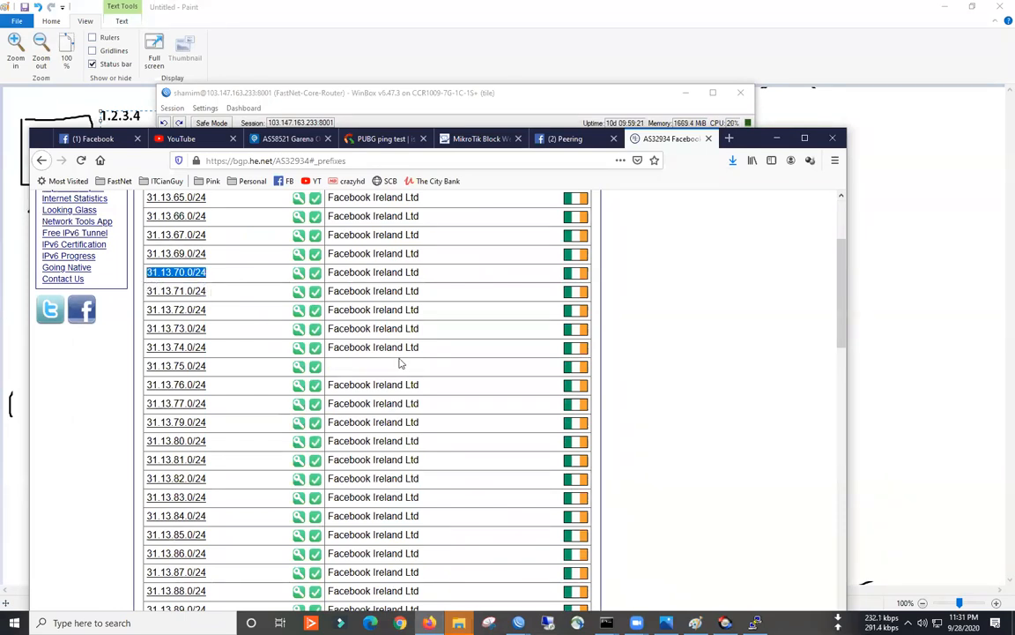
click(41, 162)
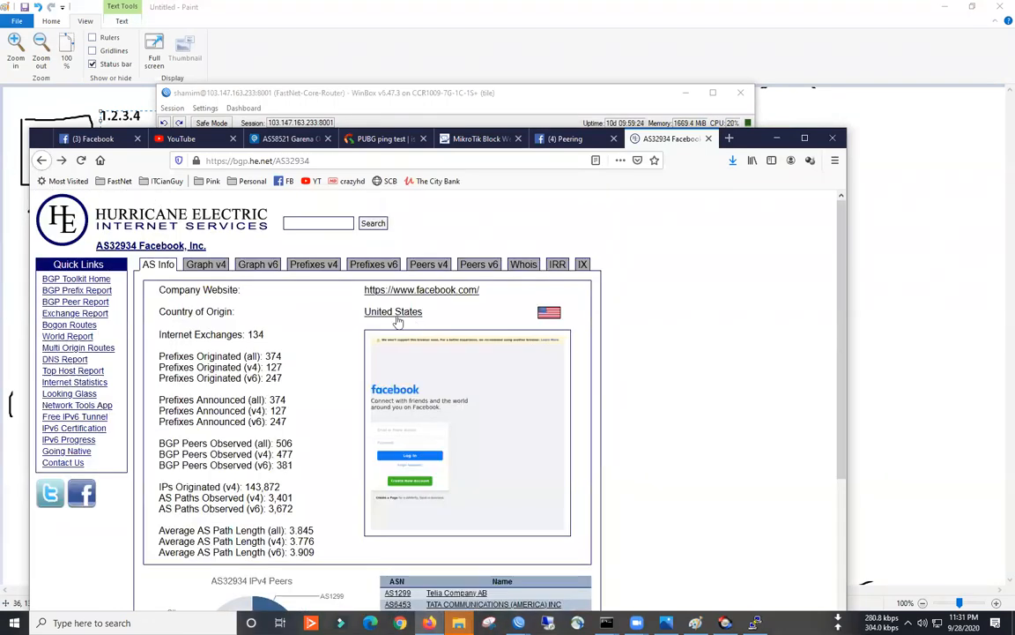
- Search the web for "imo as number"
click(461, 156)
text(imo)
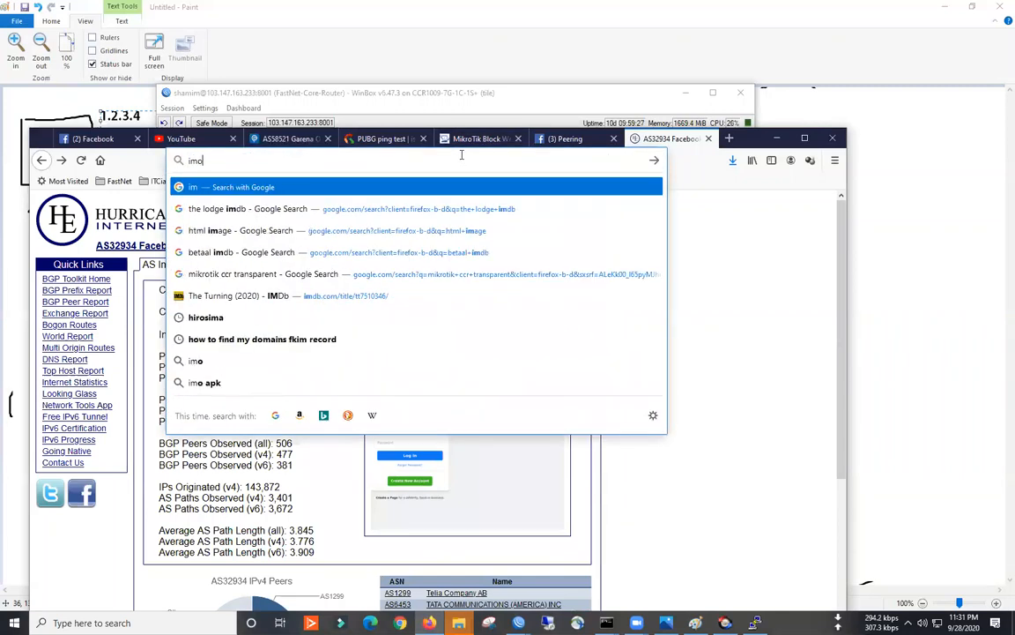
text( as numbe)
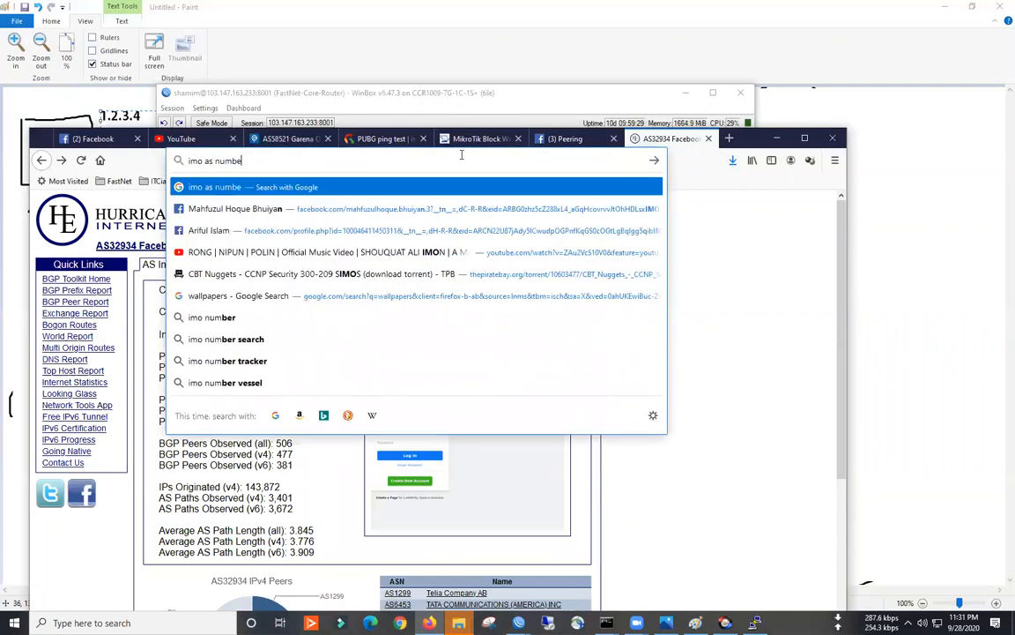
text(r)
key(Return)
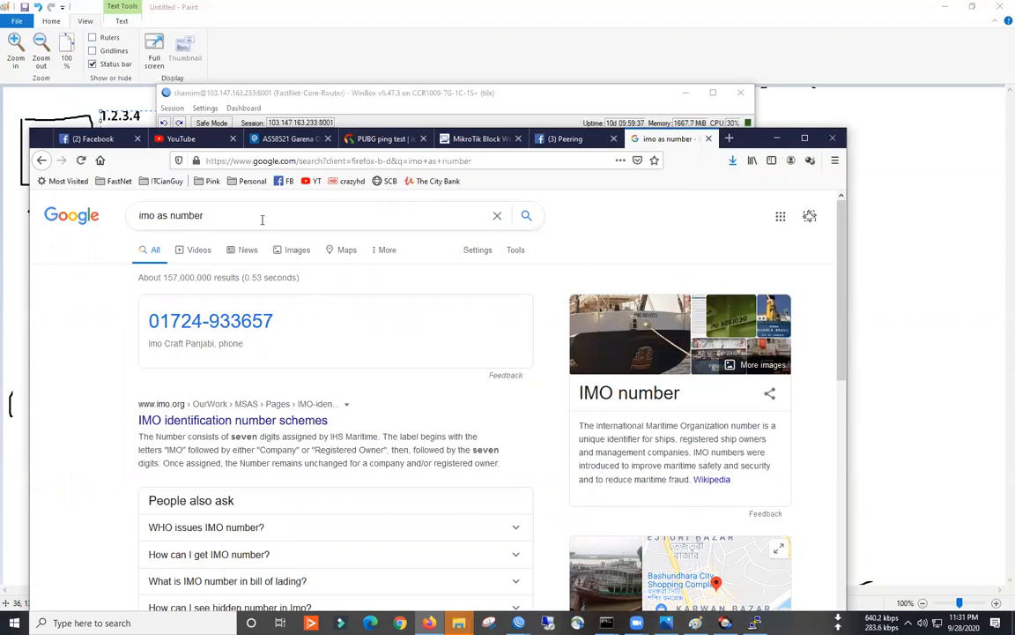
- Shorten the search query to "imo" and run it again
click(159, 215)
drag(159, 215, 256, 217)
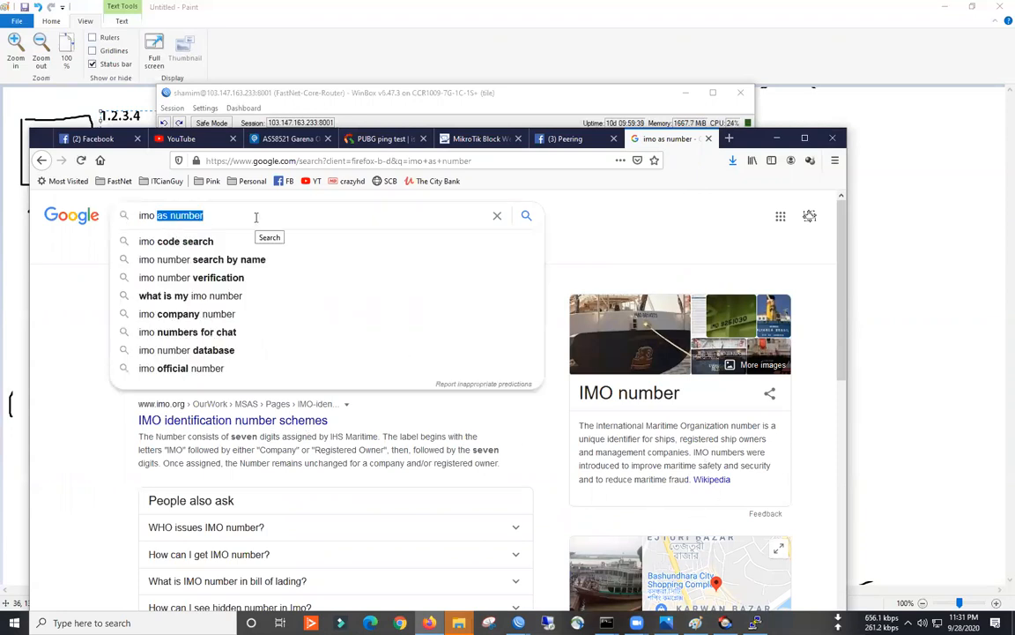
key(BackSpace)
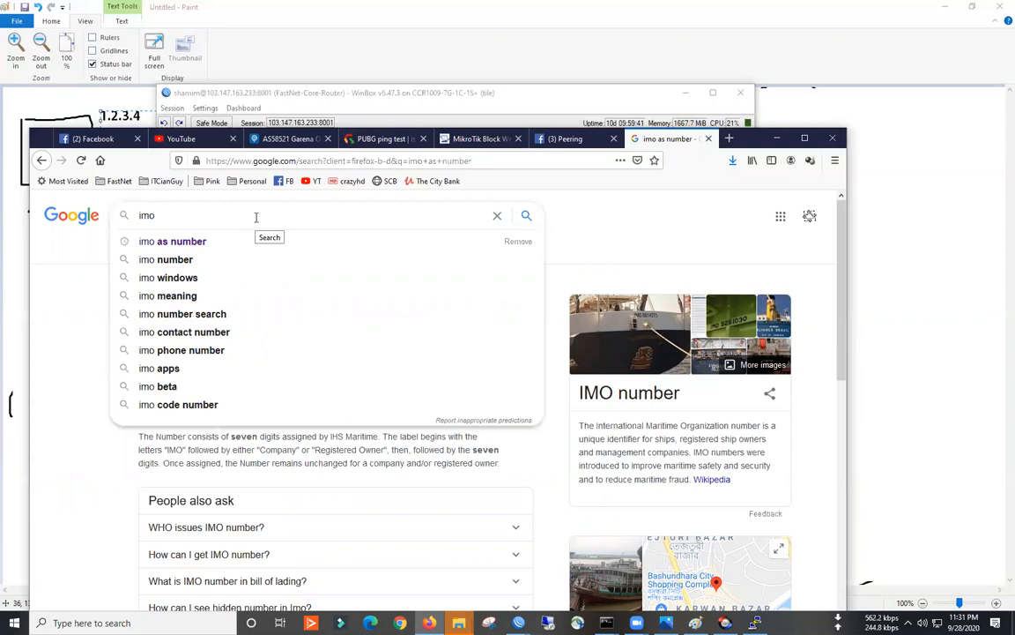
key(Return)
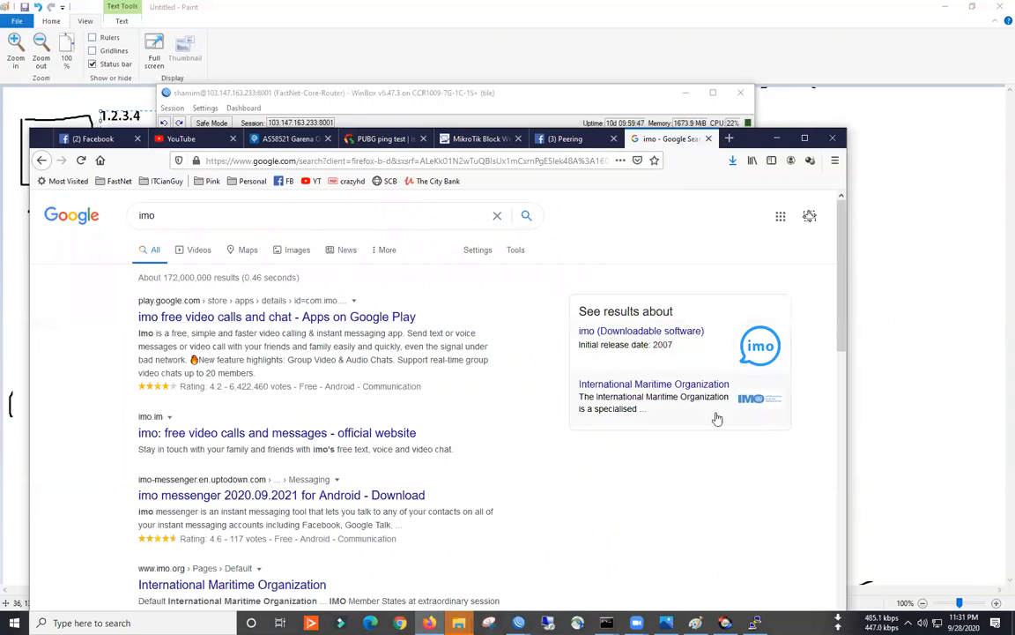
click(604, 402)
click(626, 388)
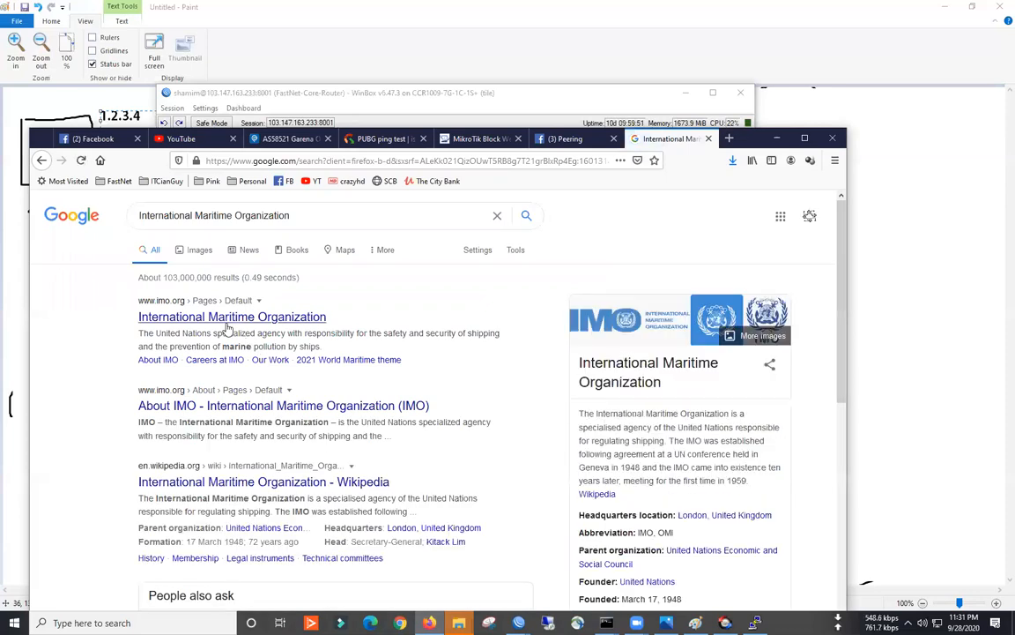
click(42, 159)
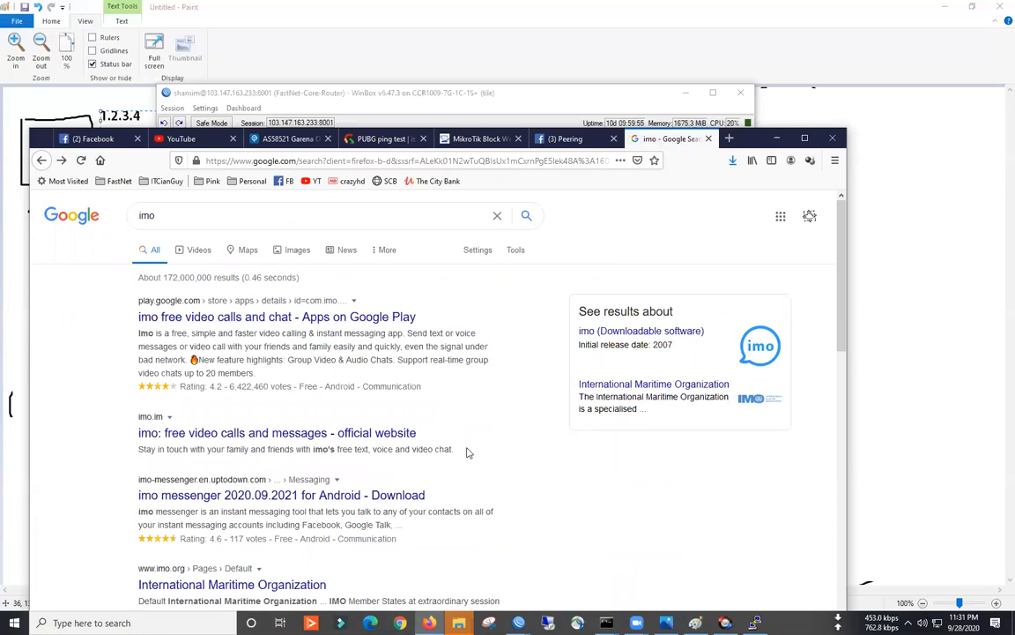
- Search for "imo messenger" and open the official imo.im website from the results
click(219, 208)
text(massa)
key(Down)
key(Return)
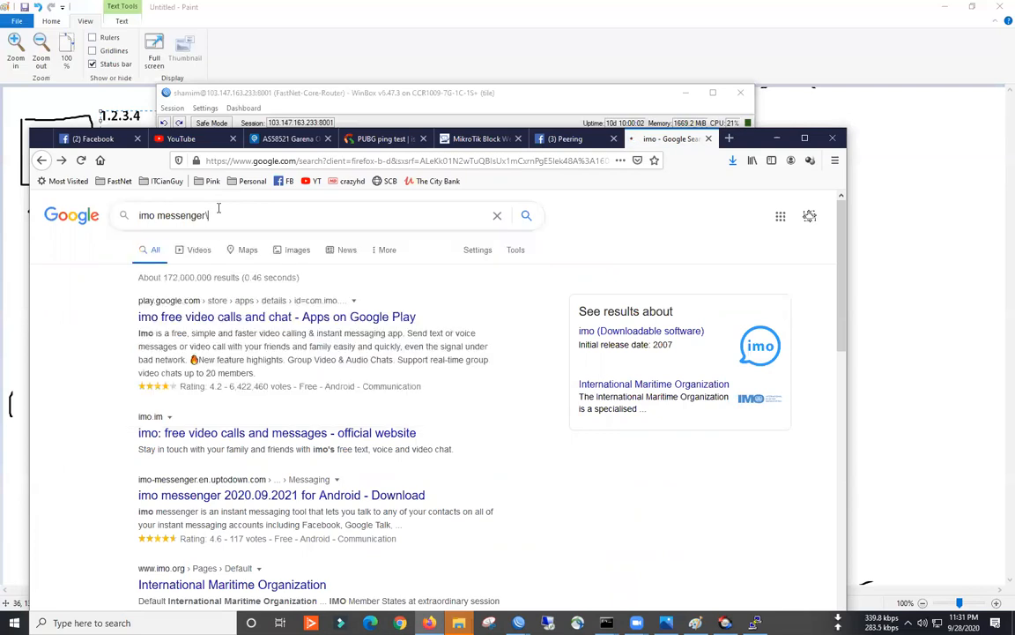
click(275, 317)
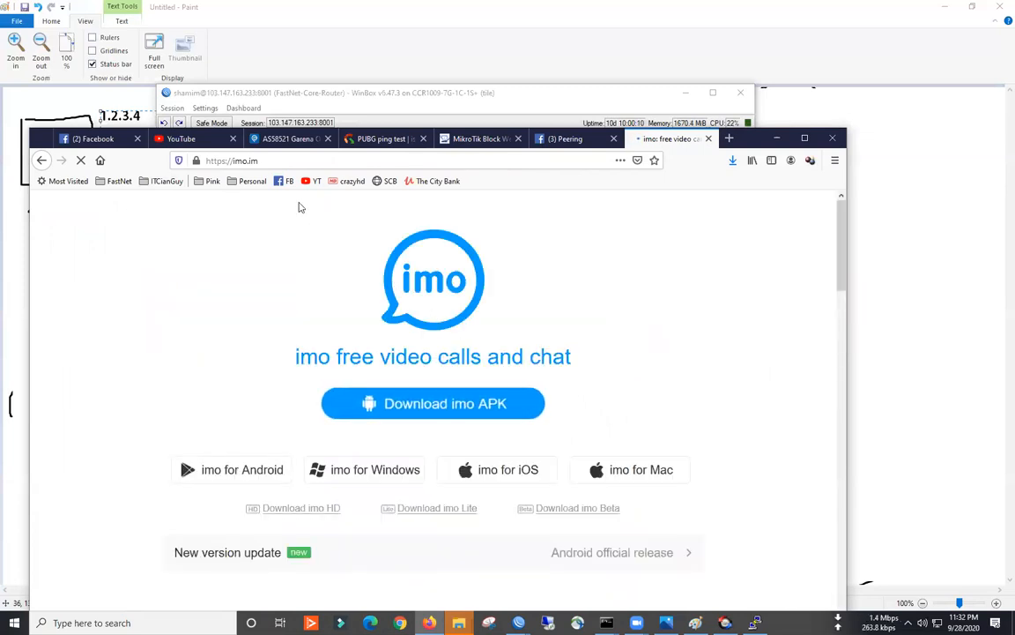
drag(265, 162, 235, 166)
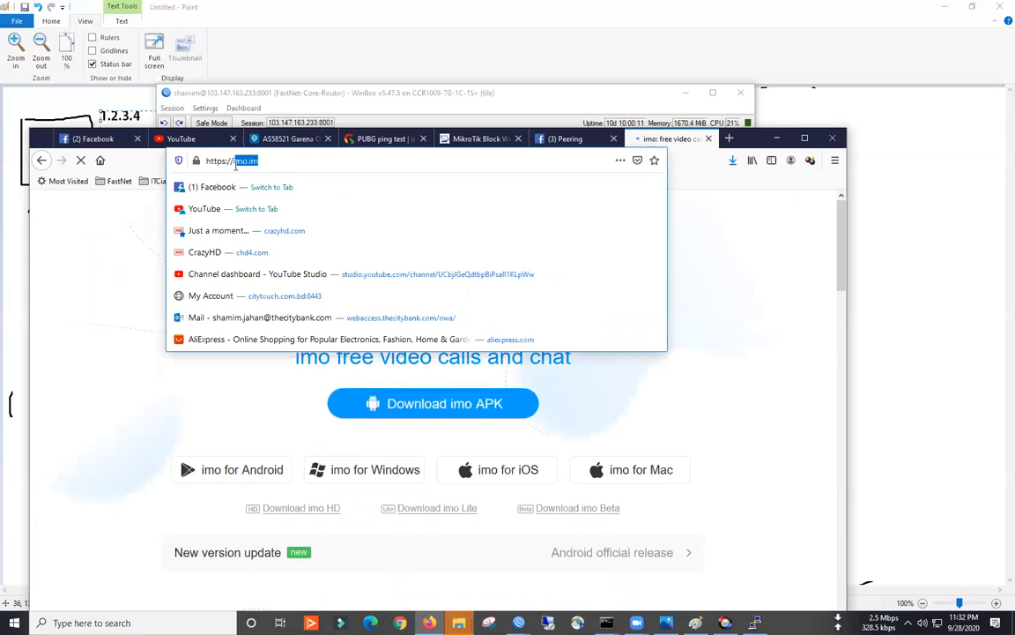
click(696, 415)
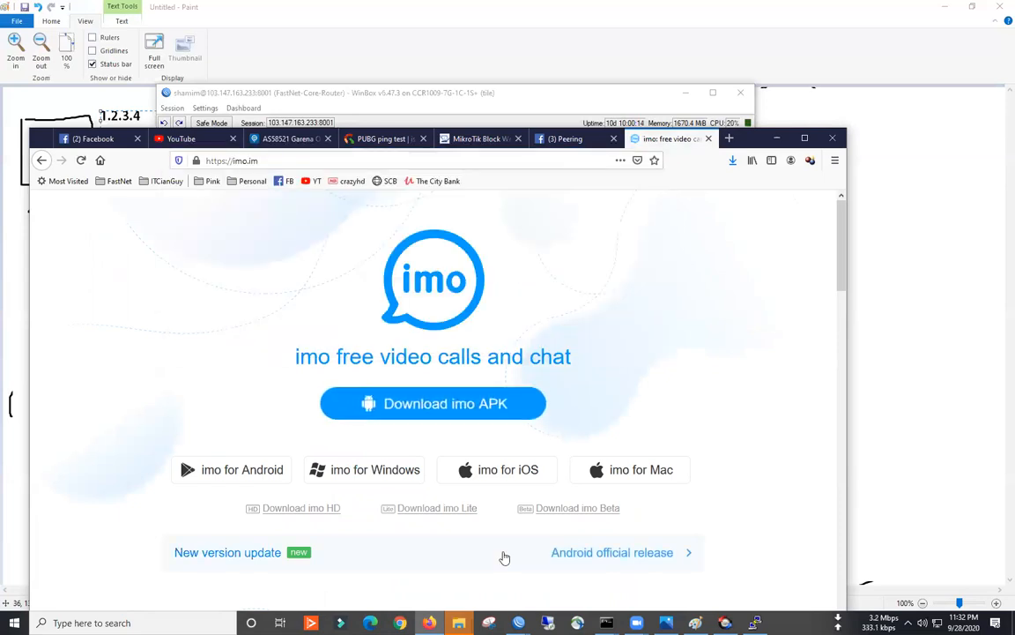
scroll(504, 558, down, 10)
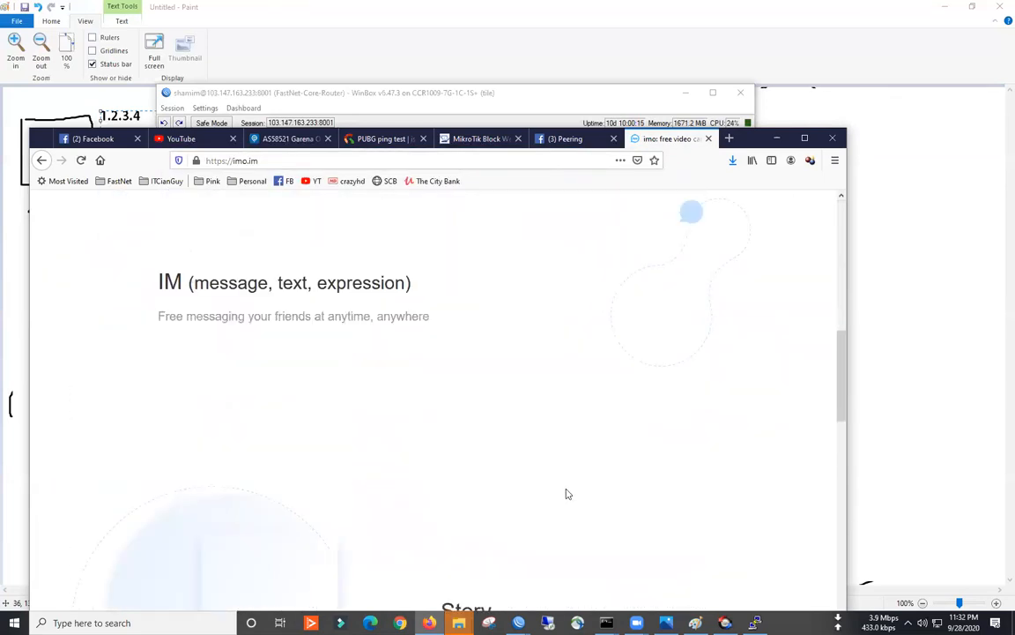
scroll(368, 423, up, 5)
scroll(369, 423, up, 4)
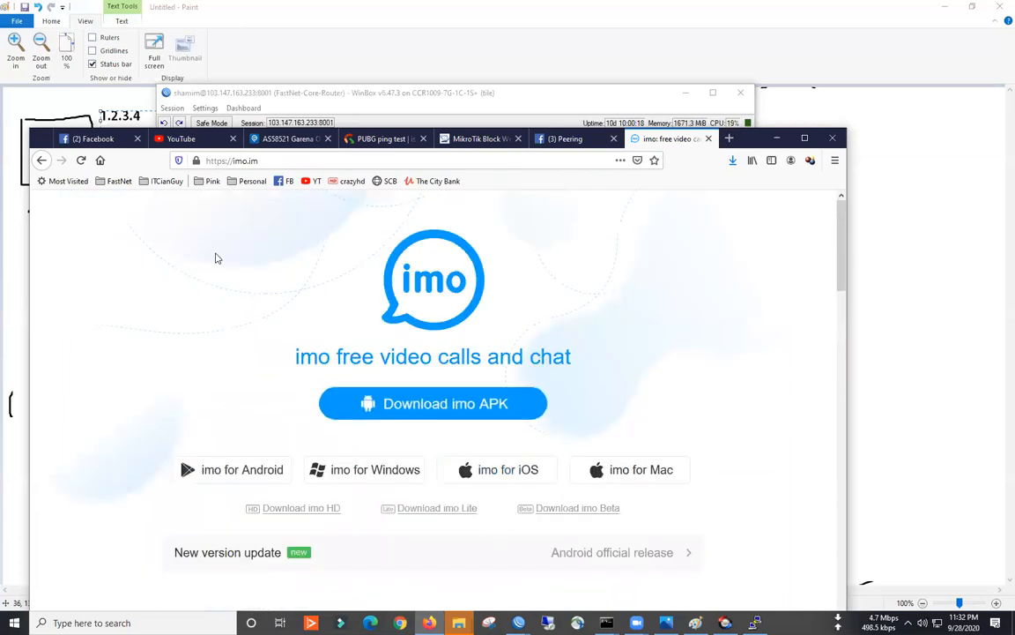
- Search the web for "imo ips", check the ips-imo Facebook profiles result and return to the results
click(264, 164)
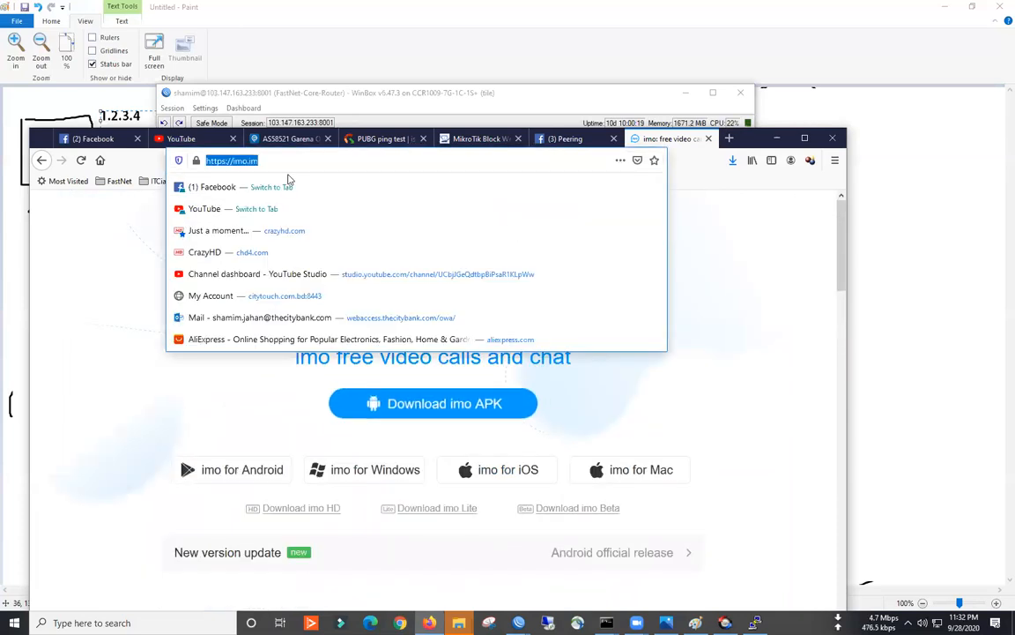
text(imo ips)
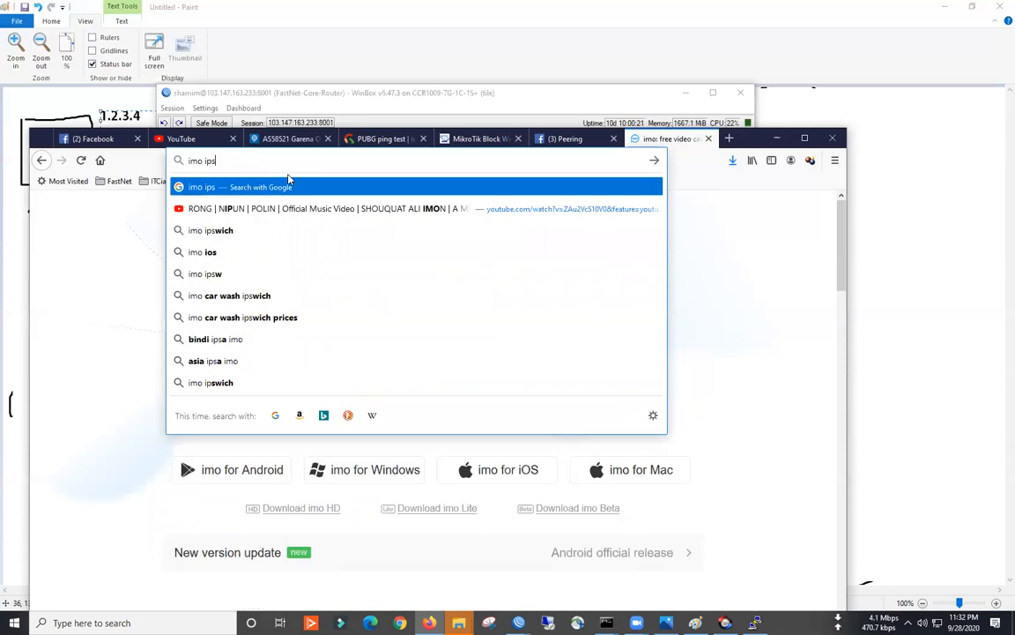
key(Return)
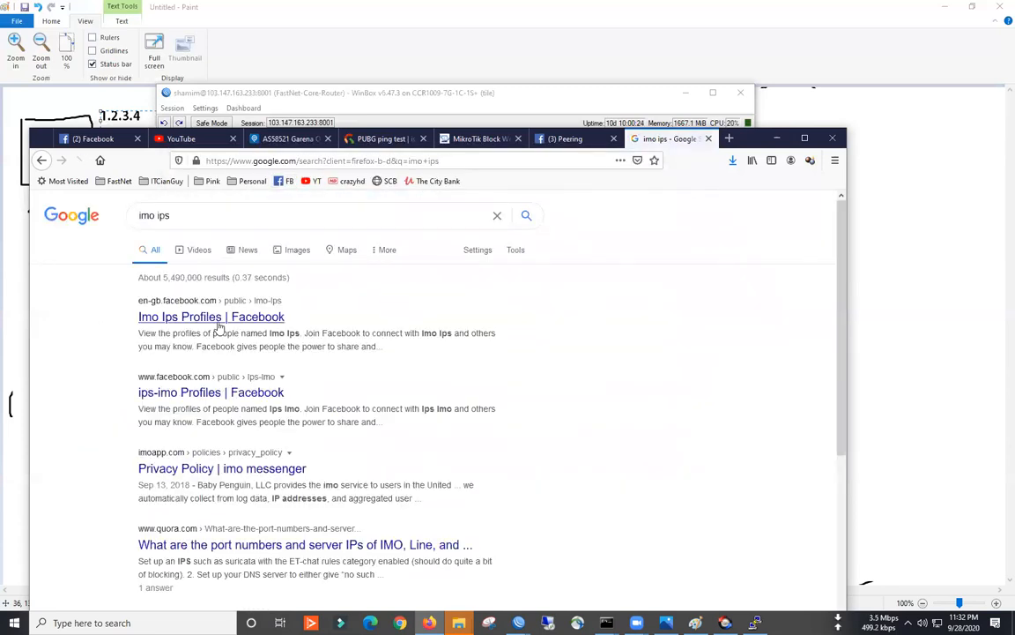
click(262, 390)
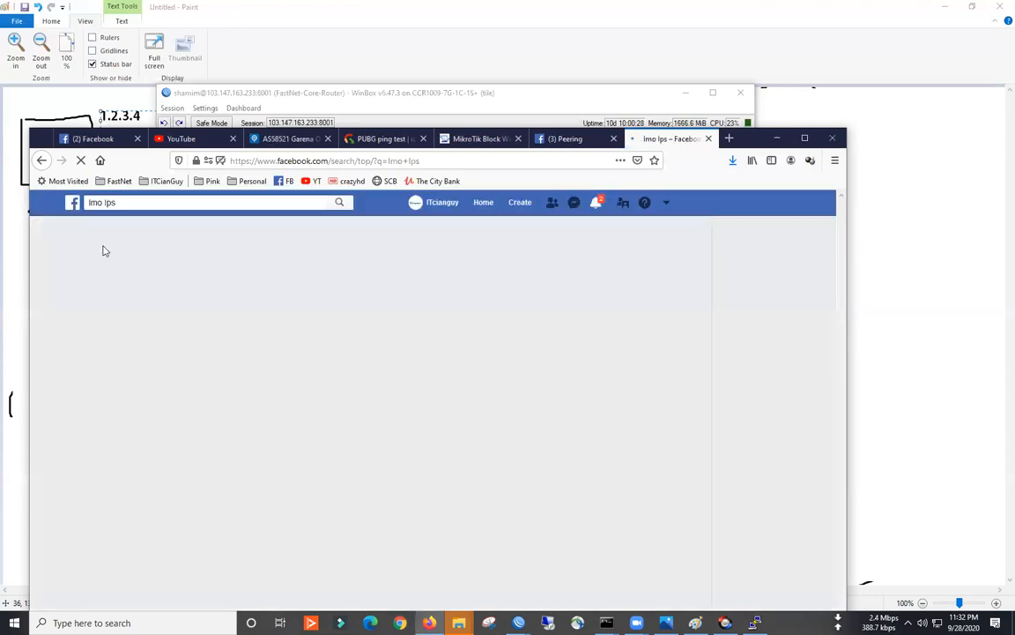
click(42, 161)
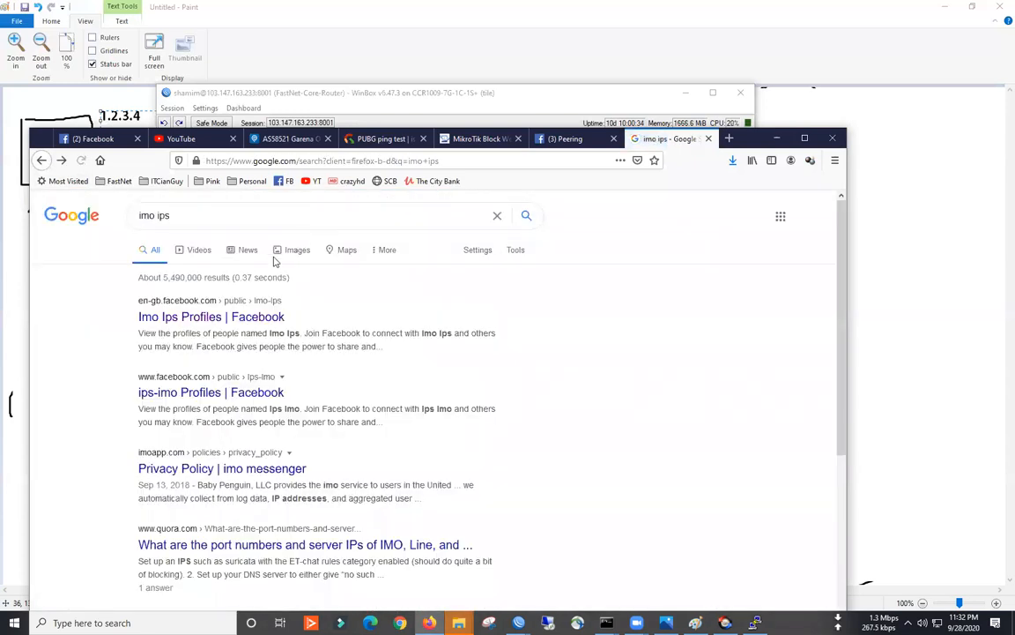
- Change the search to "imo ip address" and copy the imo.im address 104.36.224.181 from the hosted domains list
click(177, 218)
click(180, 241)
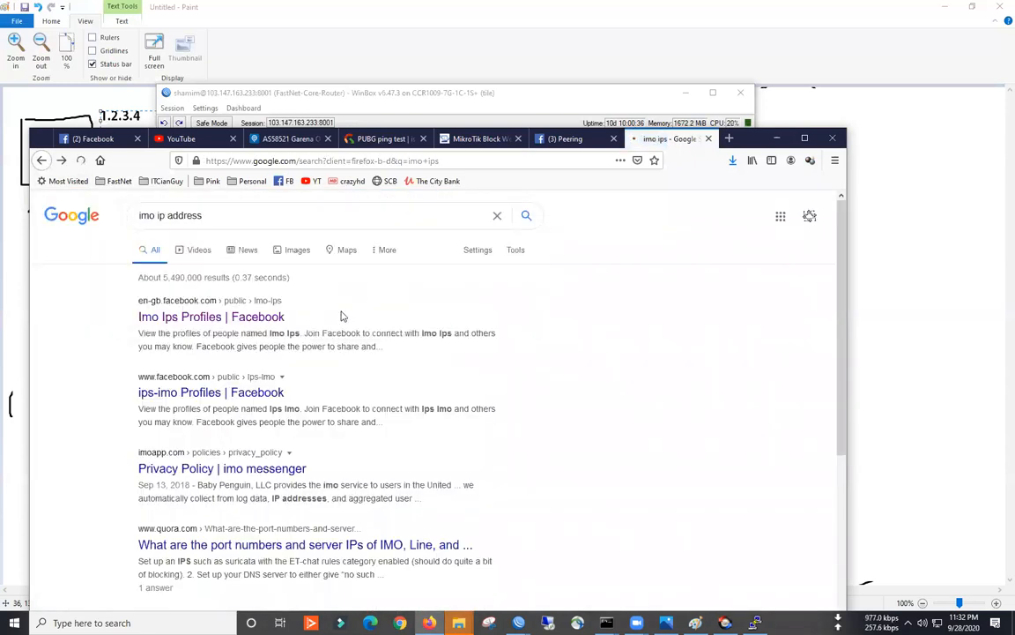
drag(211, 366, 151, 369)
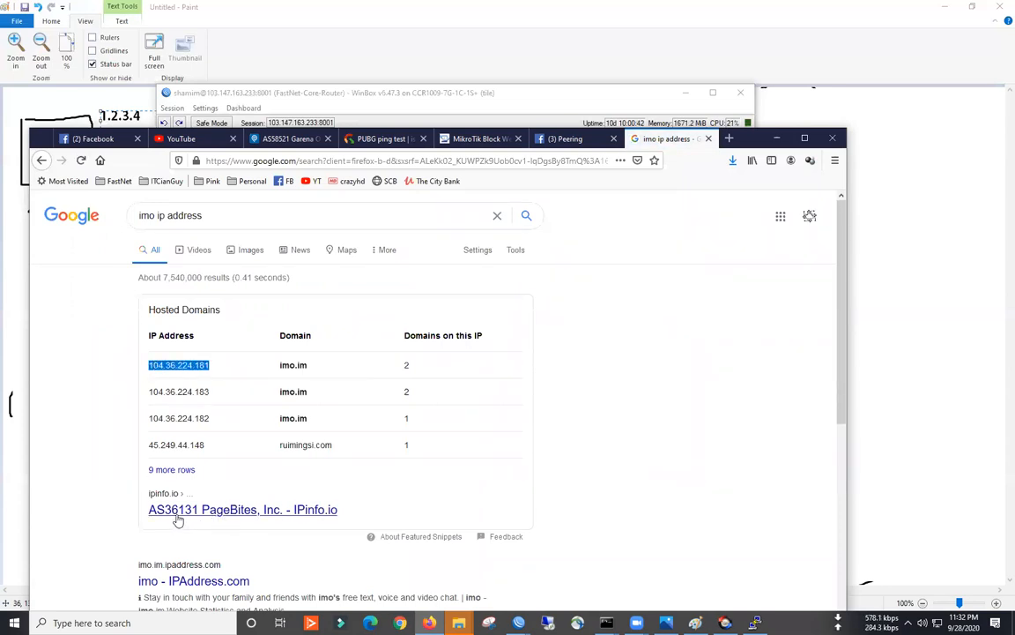
right_click(192, 363)
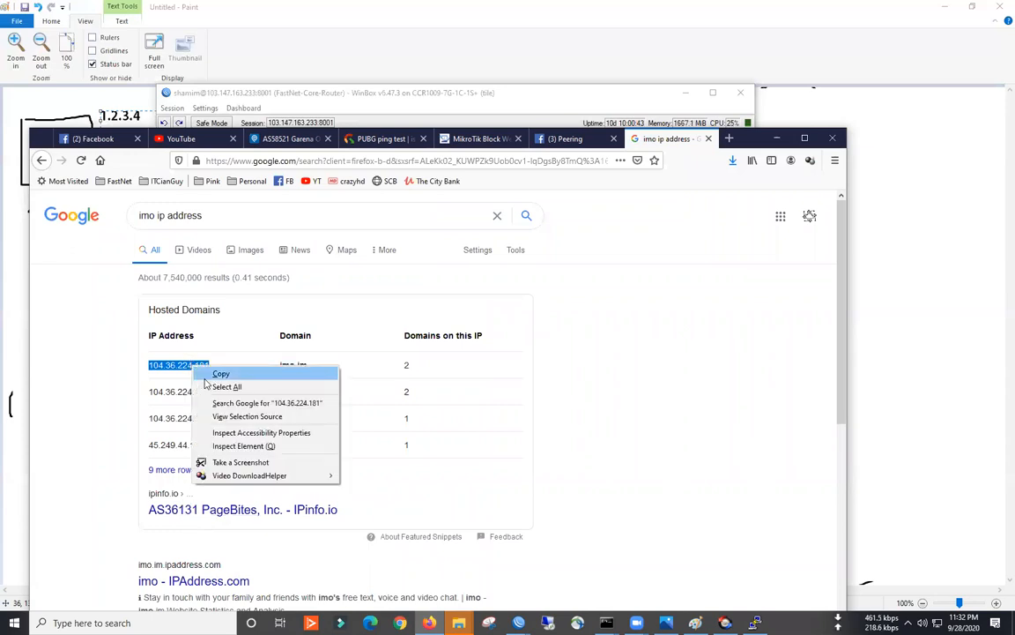
click(220, 373)
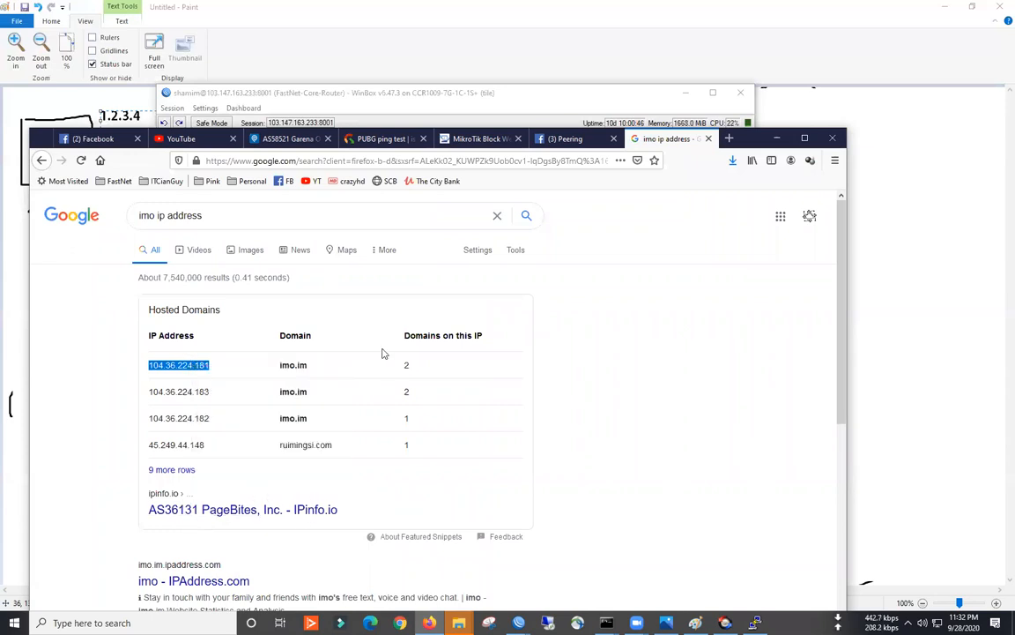
- Search for "ip lookup" in a new tab and open the WhatIsMyIPAddress lookup page
click(729, 138)
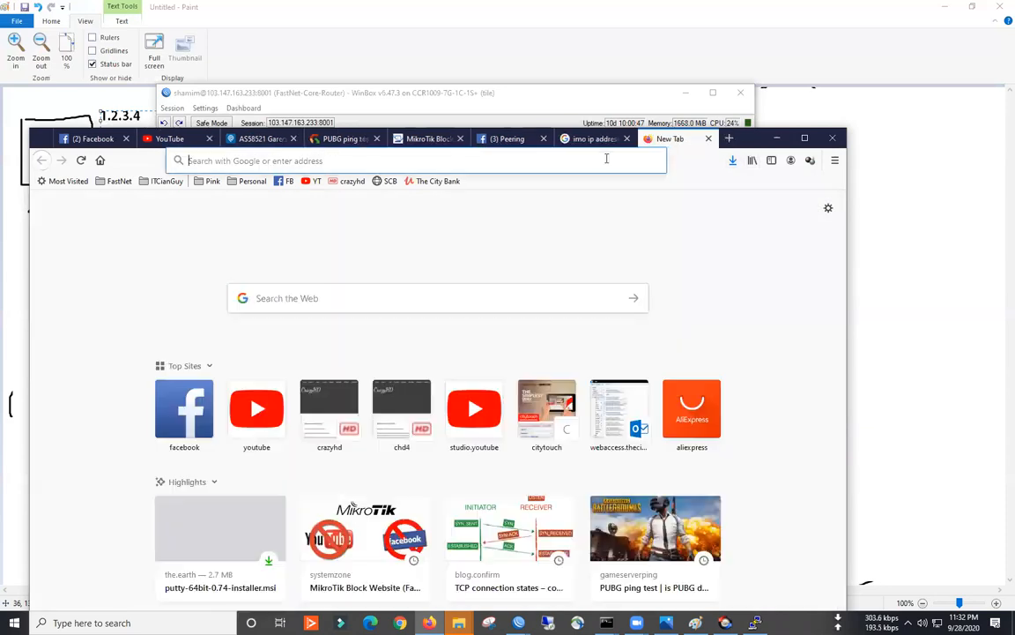
text(ip lookup)
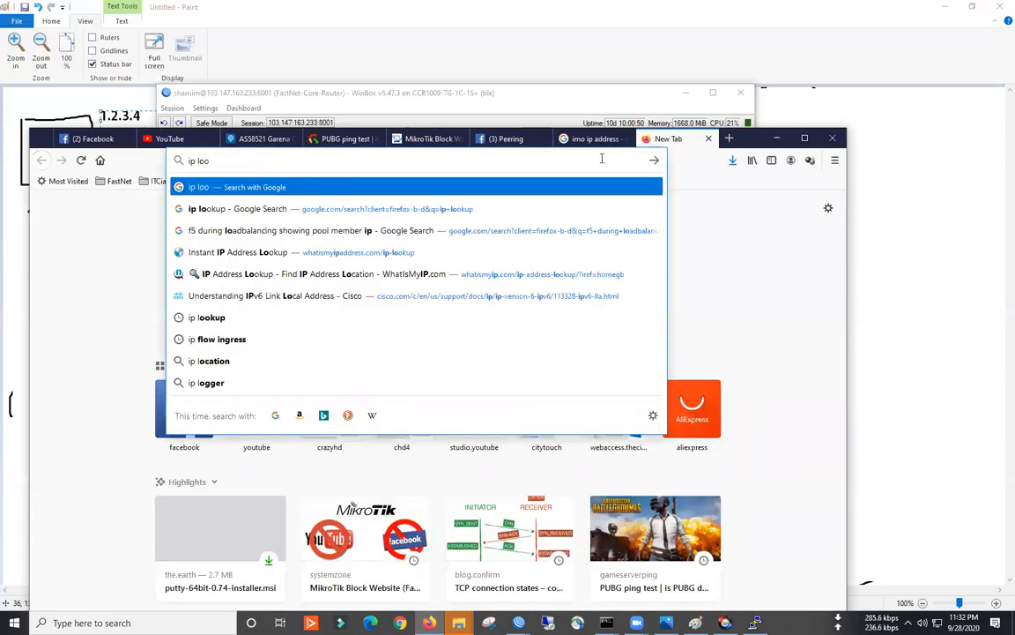
key(Return)
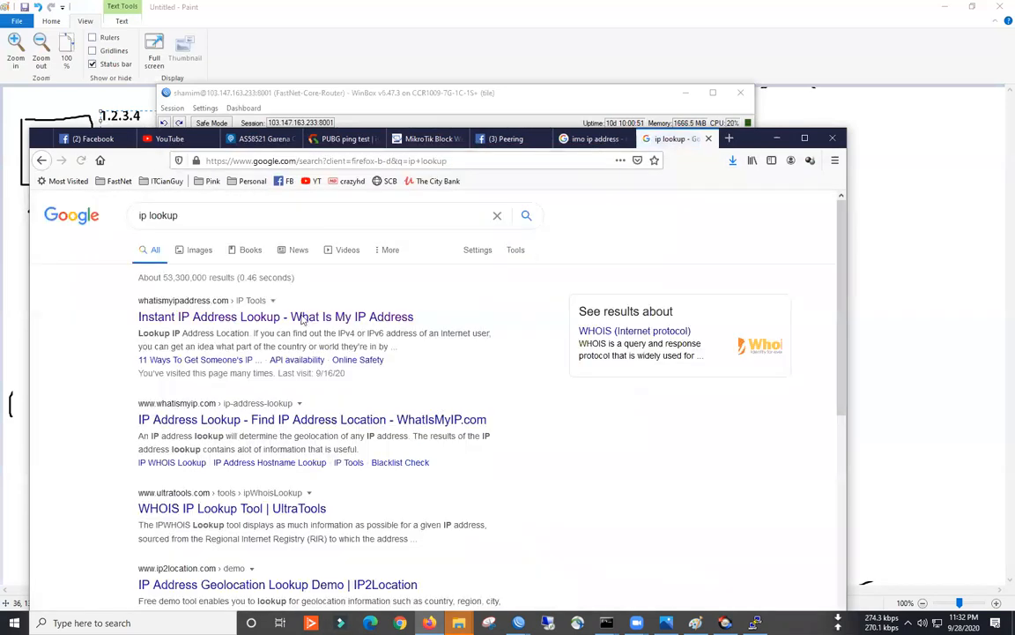
click(277, 322)
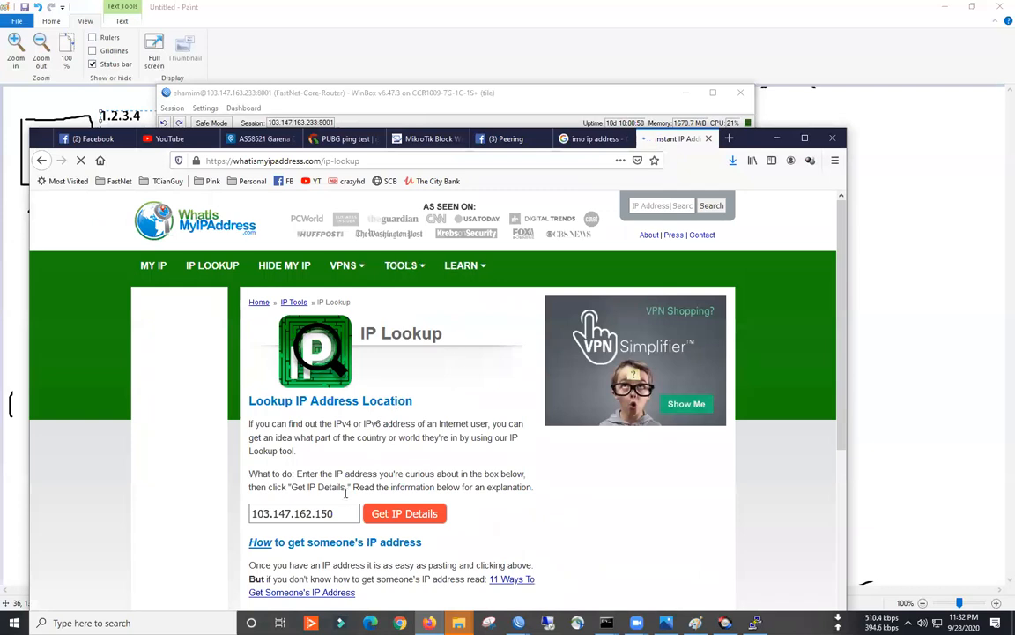
- Look up the details of the copied address 104.36.224.181 and copy its ASN
drag(338, 512, 123, 529)
key(ctrl+v)
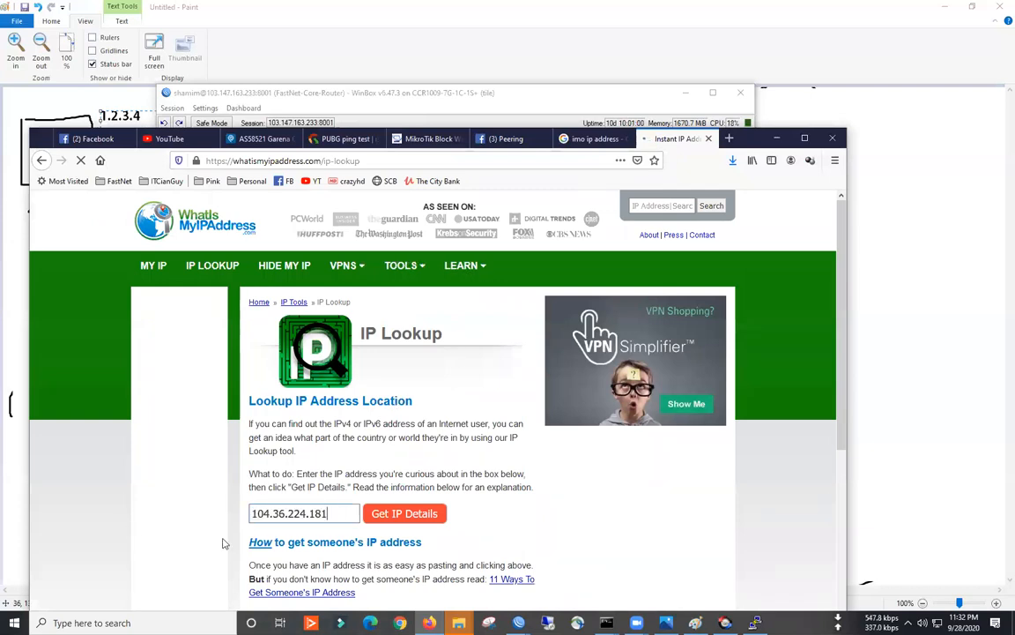
click(408, 515)
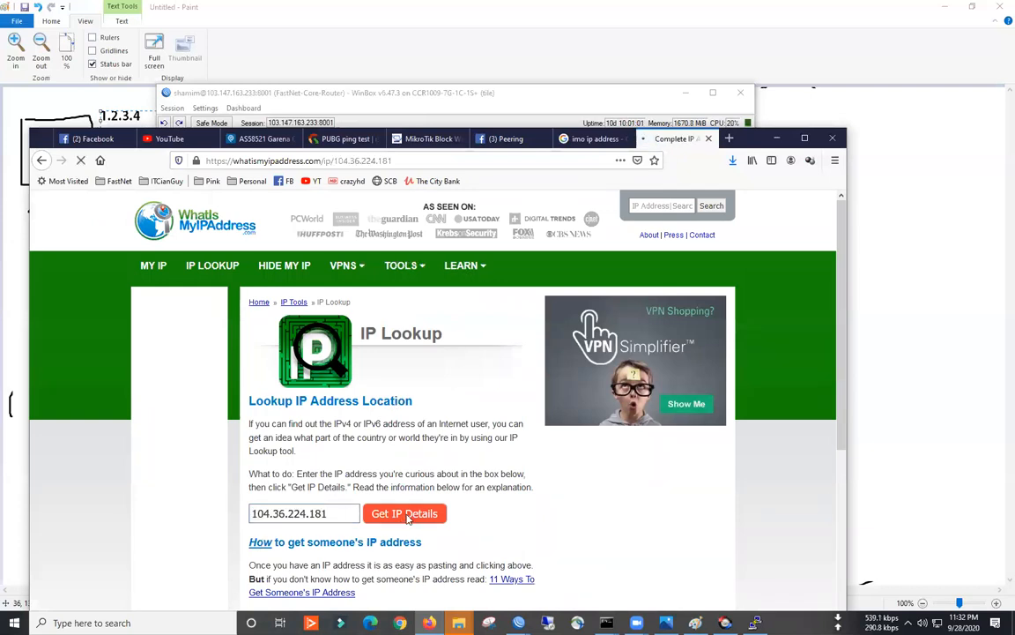
scroll(342, 450, down, 1)
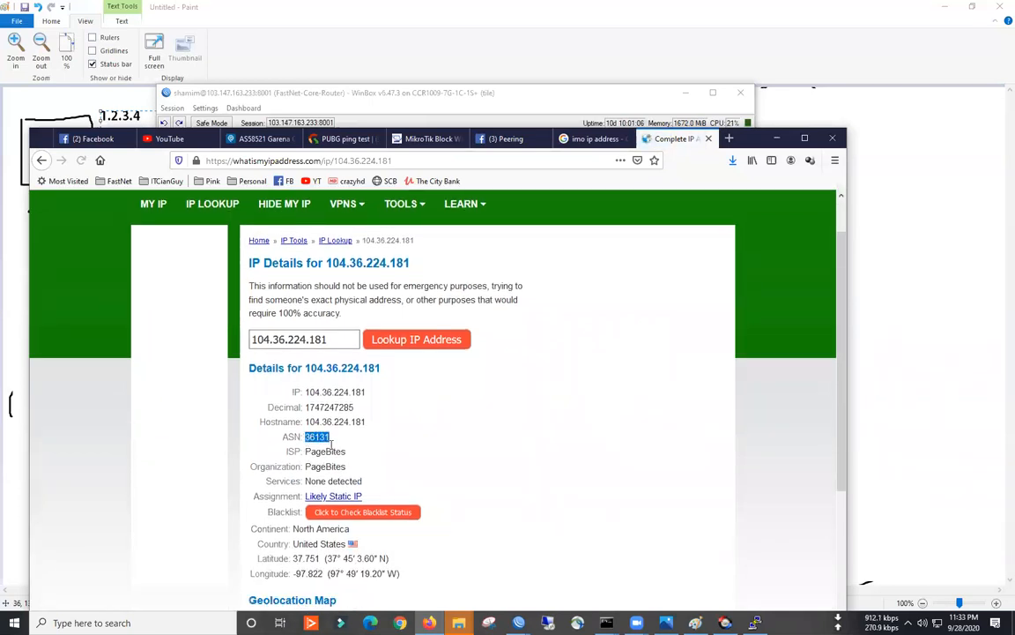
right_click(322, 434)
click(340, 443)
scroll(643, 178, up, 1)
click(589, 138)
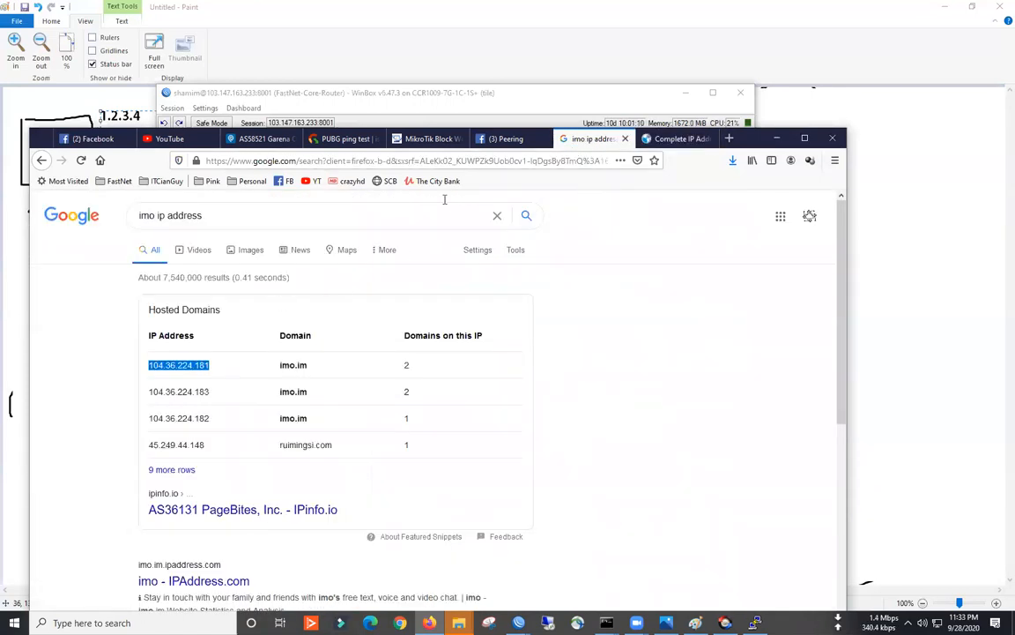
click(427, 138)
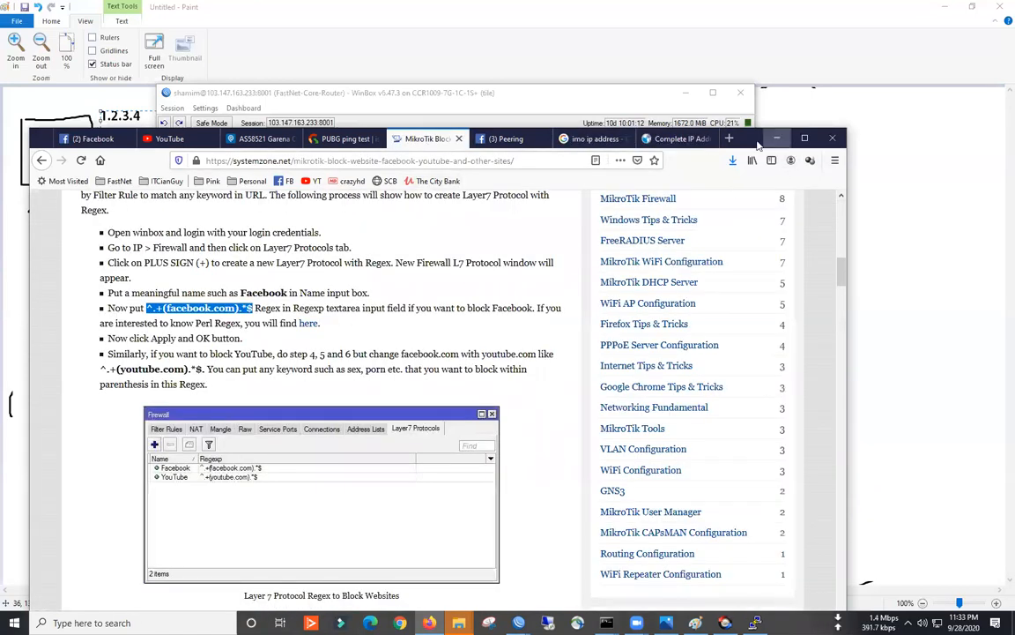
click(261, 144)
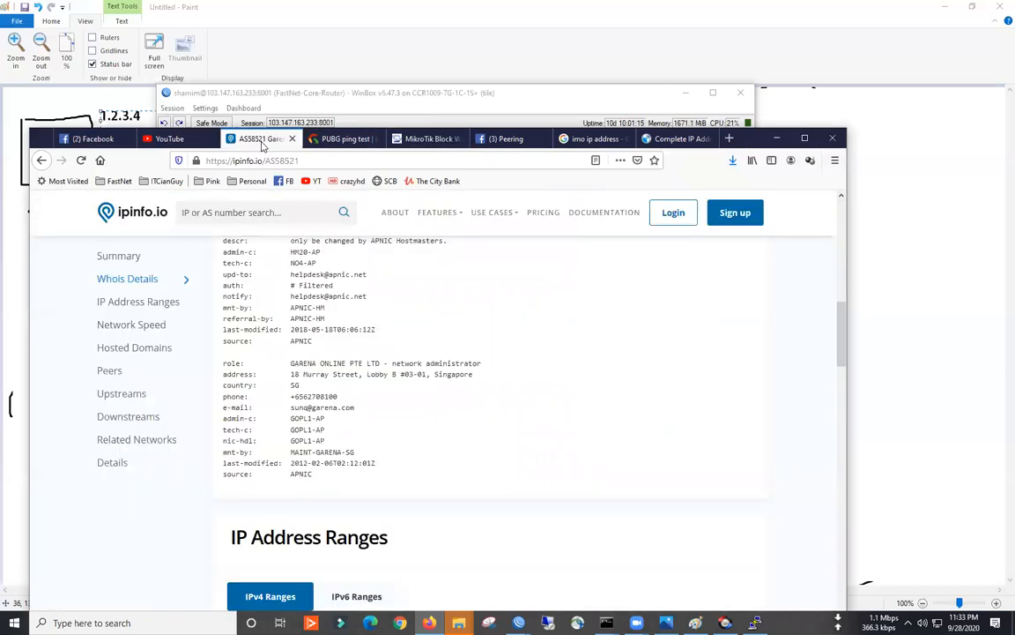
click(342, 138)
click(545, 142)
click(594, 141)
click(660, 142)
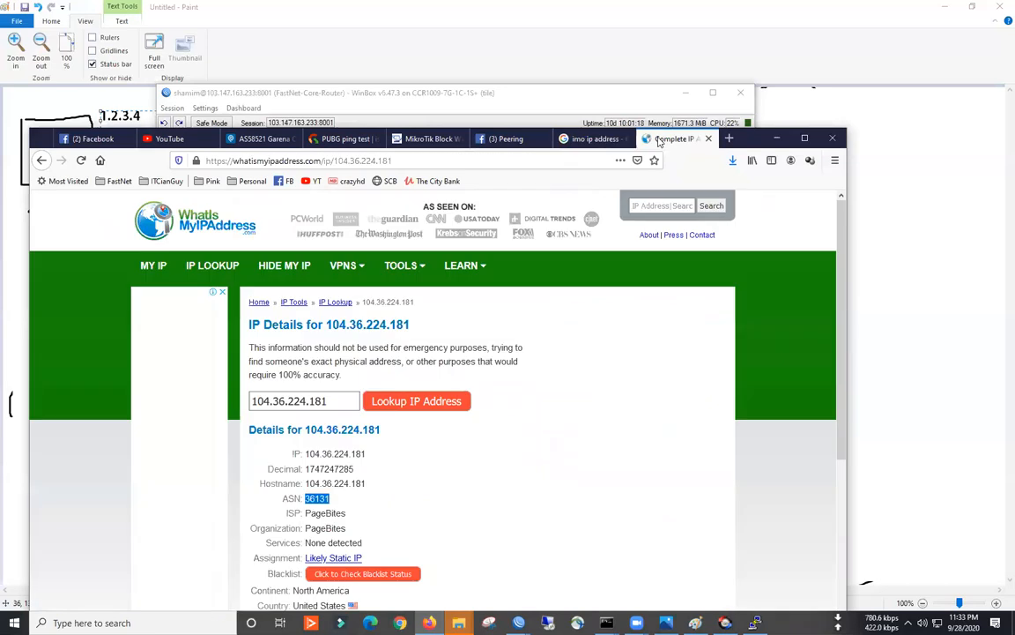
click(596, 144)
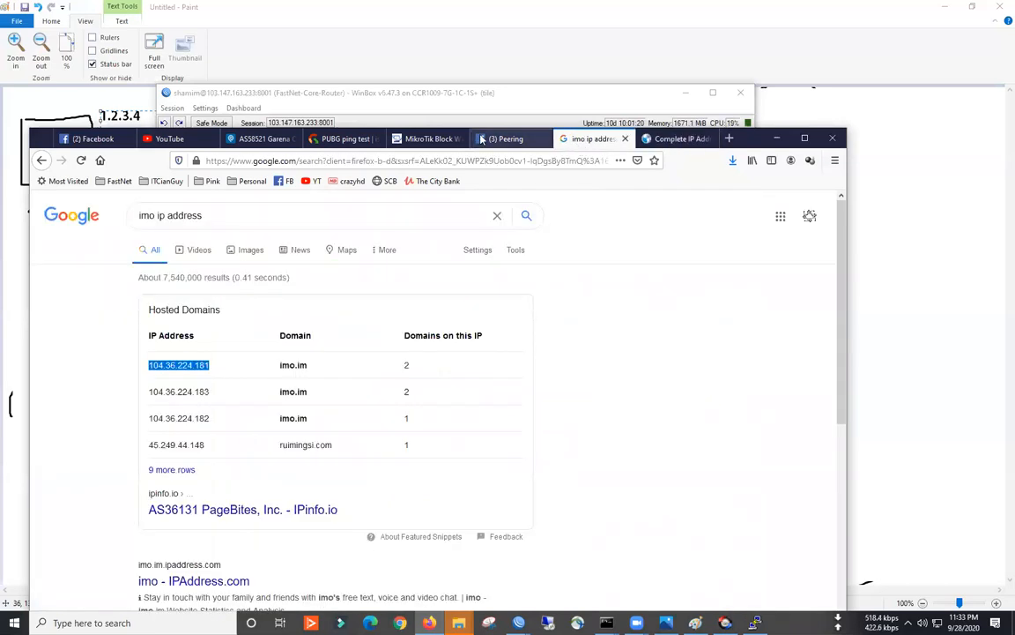
- Open he.net in a new tab and go to its BGP Toolkit
key(ctrl+t)
click(430, 158)
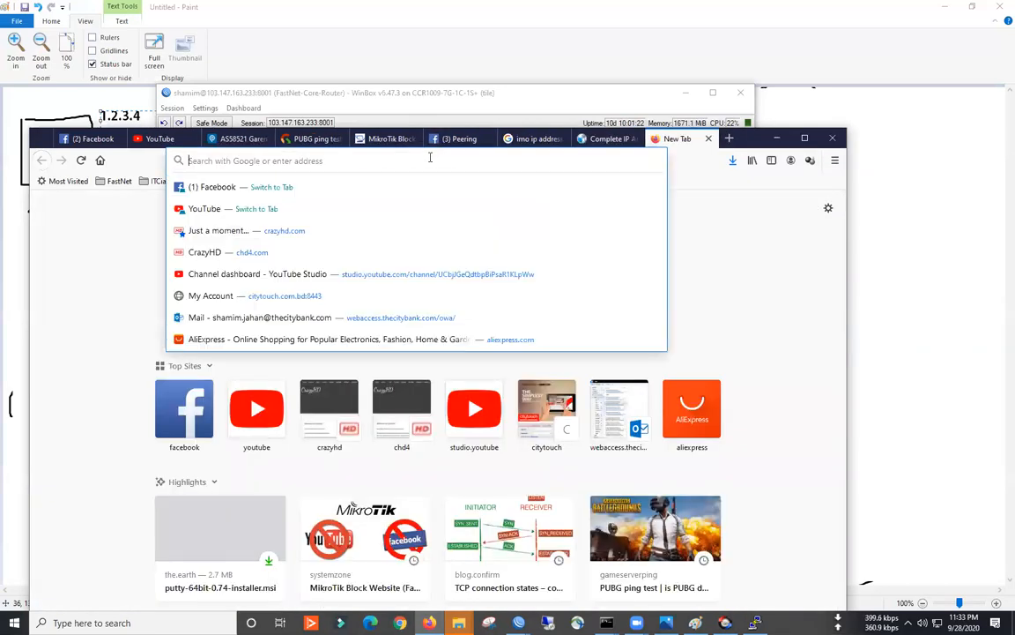
text(he.net/)
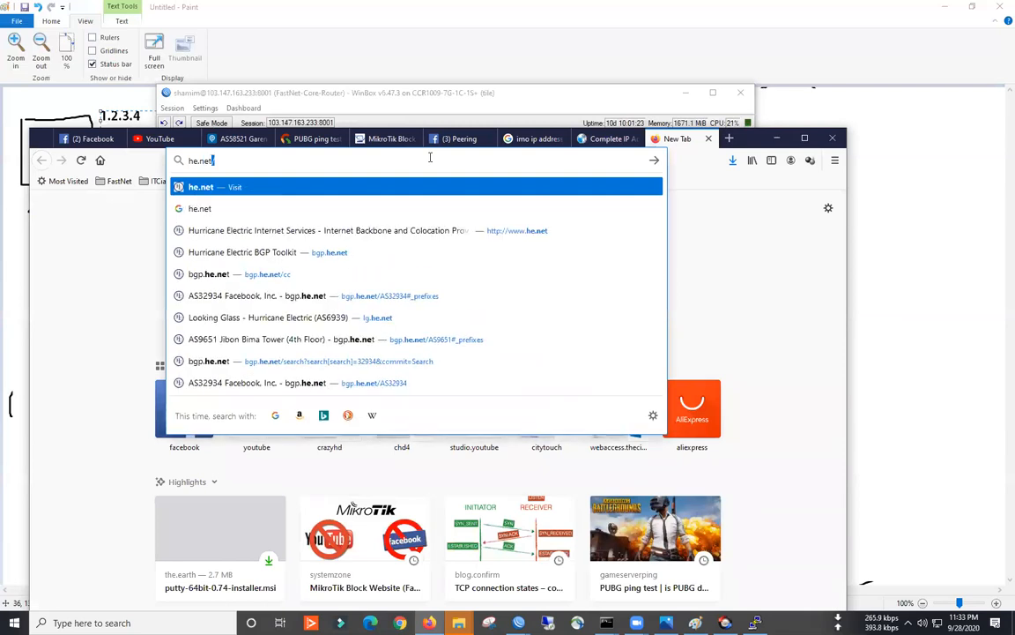
key(Return)
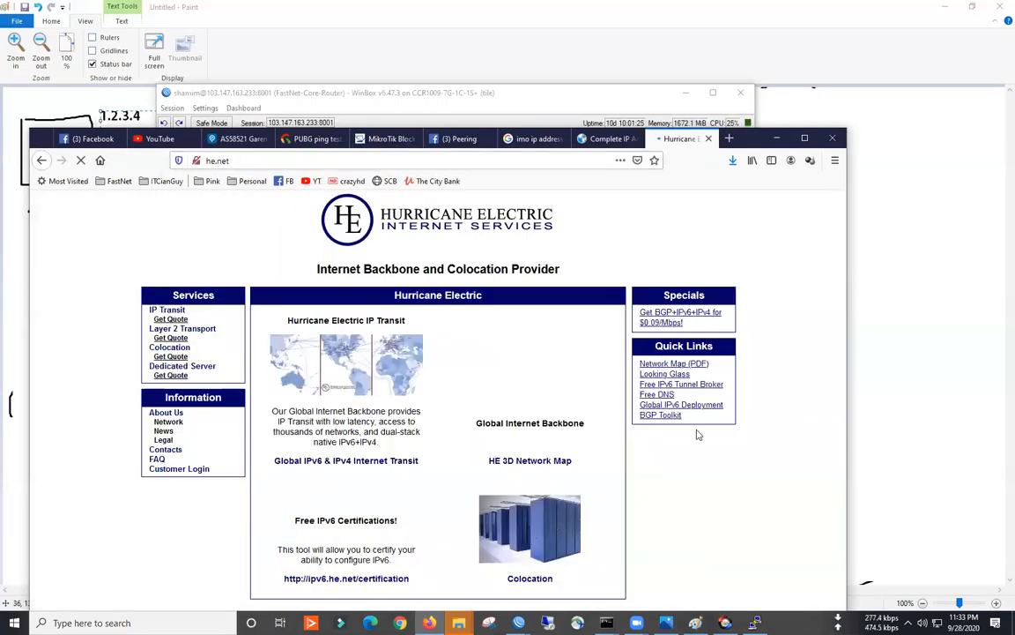
click(670, 421)
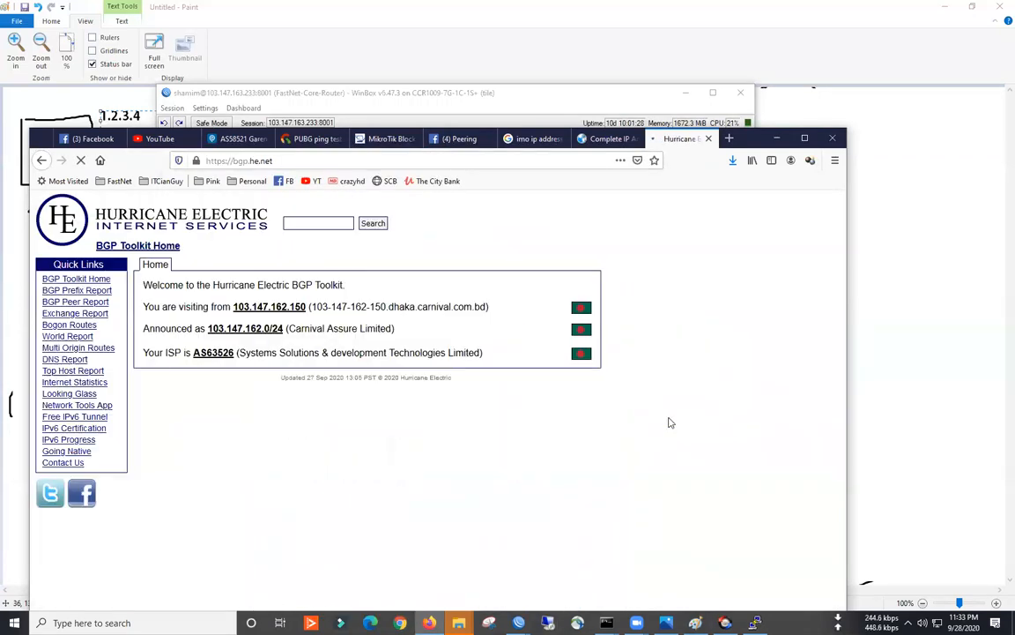
- Search the BGP Toolkit for the copied AS number 36131
right_click(330, 225)
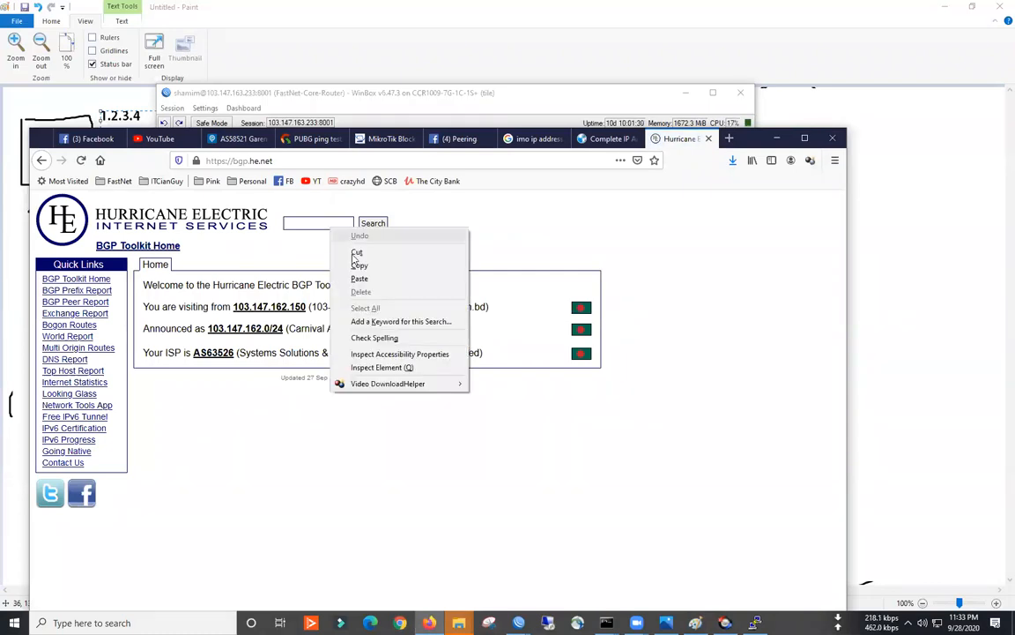
click(368, 276)
click(368, 225)
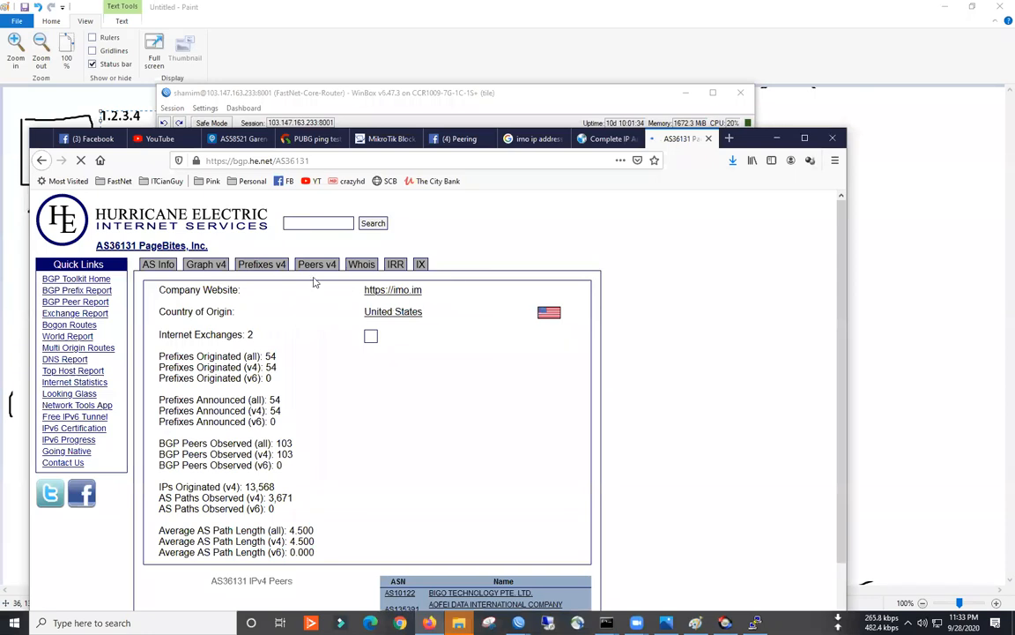
- Examine the IPv4 peers, the IPv4 prefix list and the general AS information of AS36131
click(299, 266)
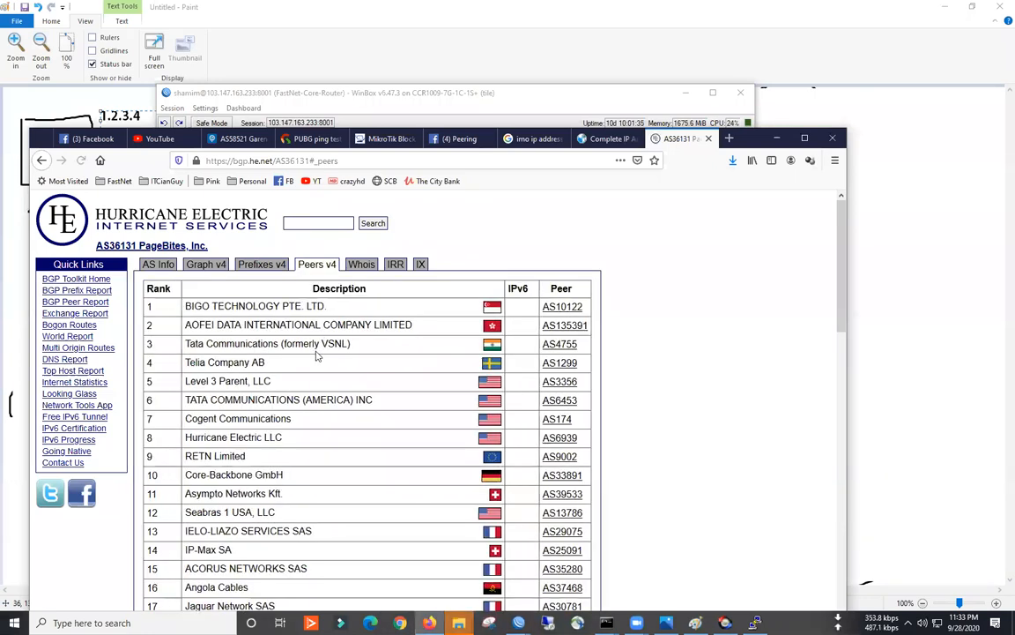
click(262, 267)
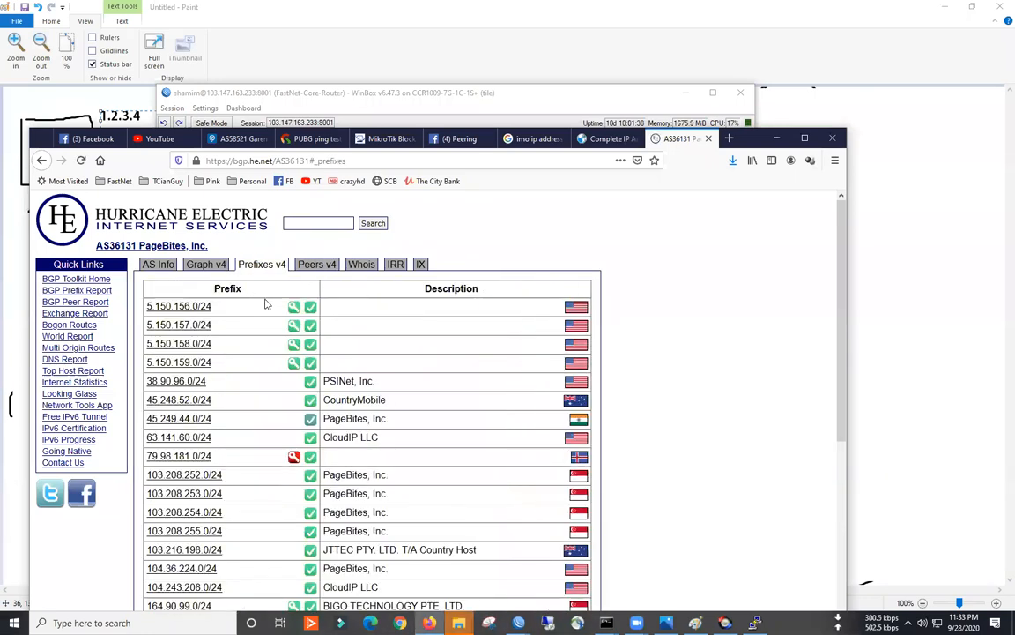
scroll(193, 324, down, 2)
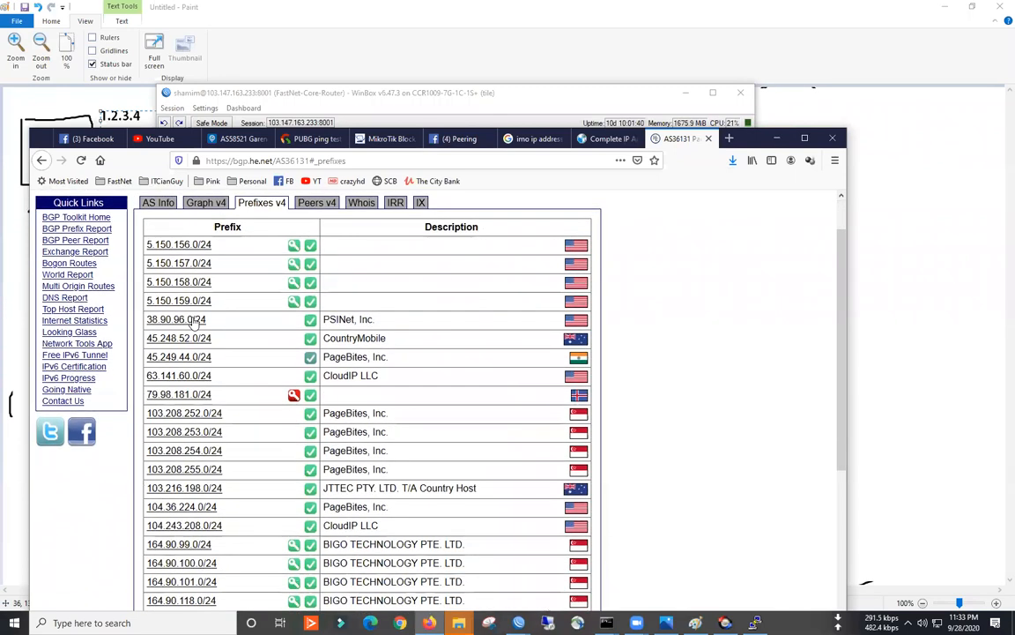
scroll(194, 328, up, 2)
click(160, 265)
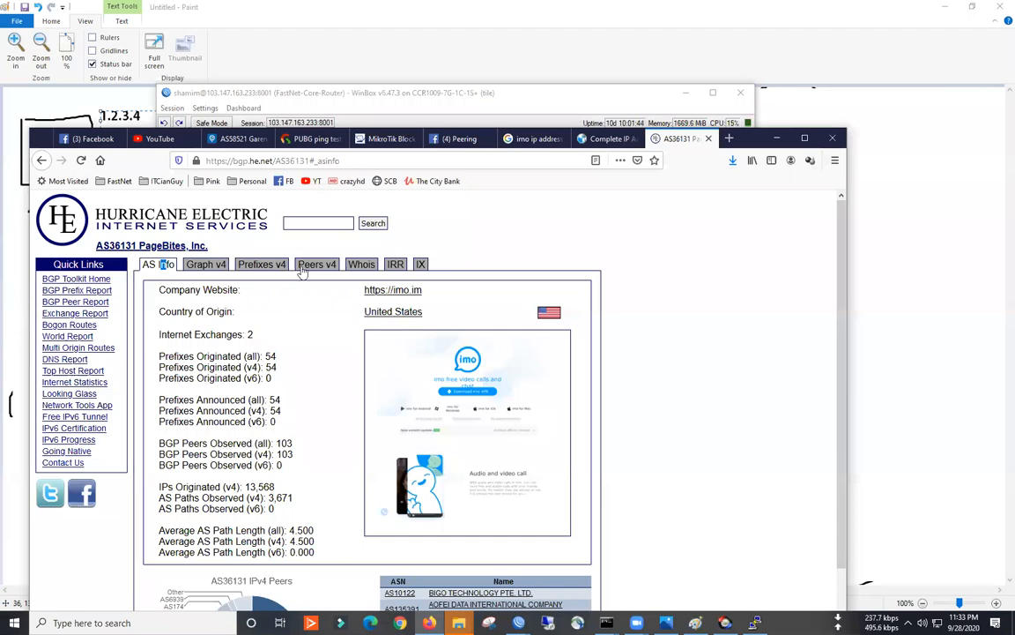
- Find the prefix 104.36.224.0/24 in the IPv4 prefix list of AS36131 and copy it
click(263, 267)
drag(212, 306, 132, 305)
scroll(206, 346, down, 15)
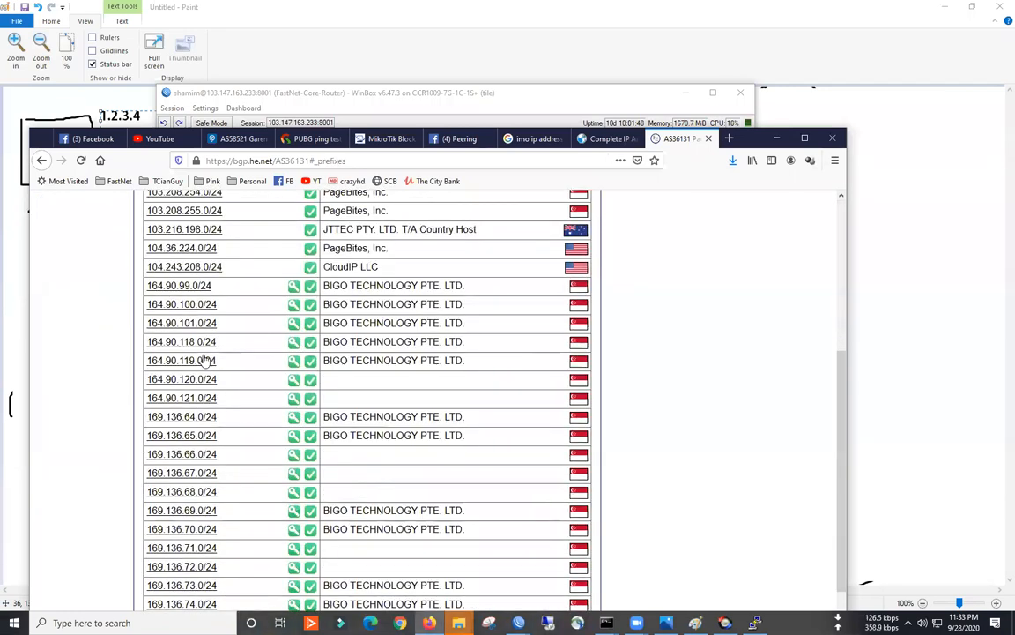
drag(229, 362, 134, 359)
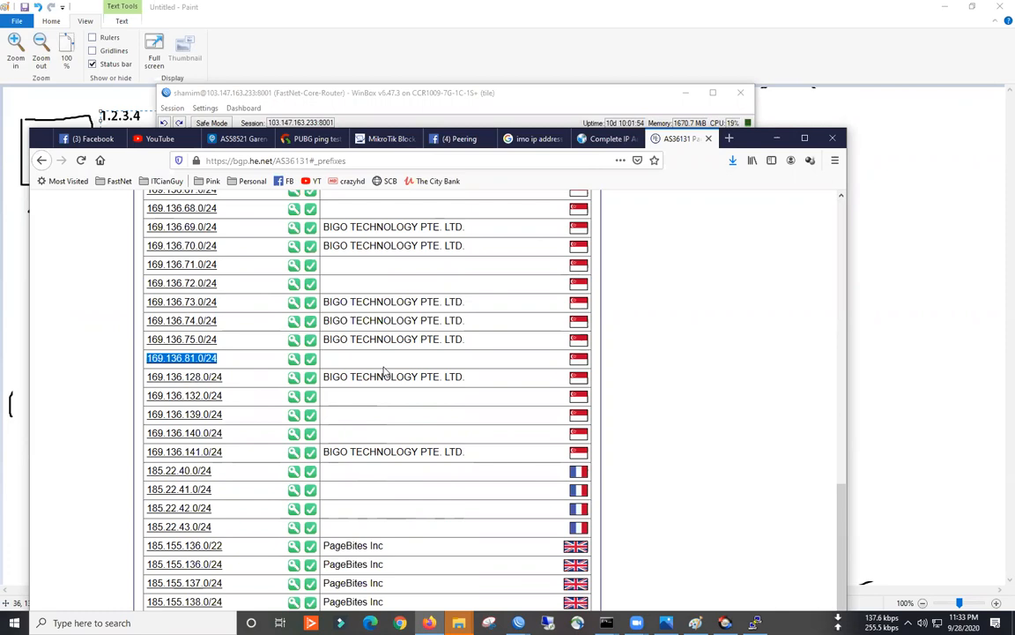
scroll(397, 504, up, 4)
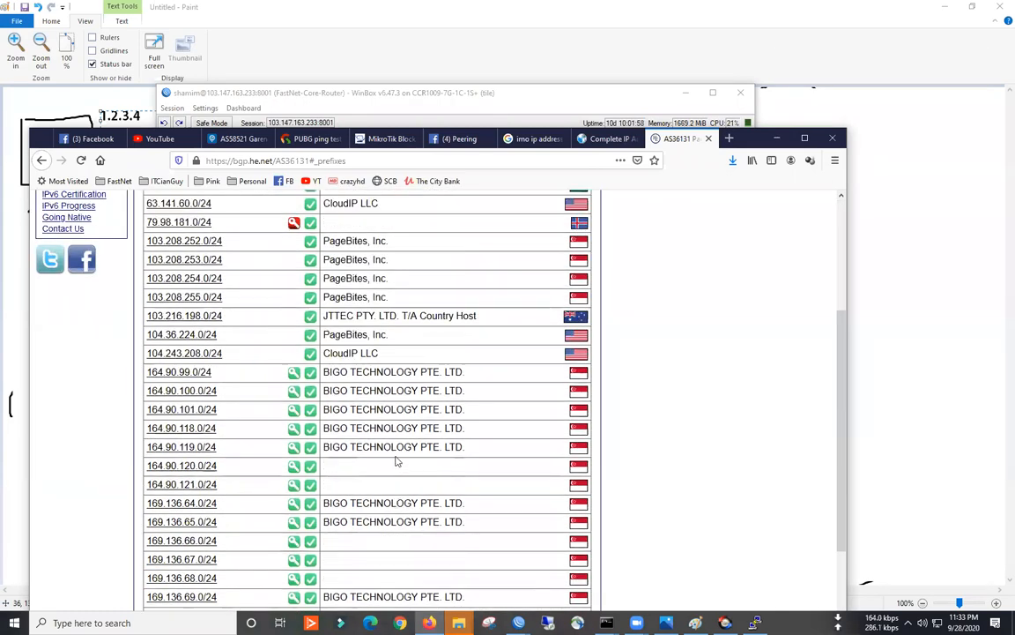
scroll(397, 460, up, 1)
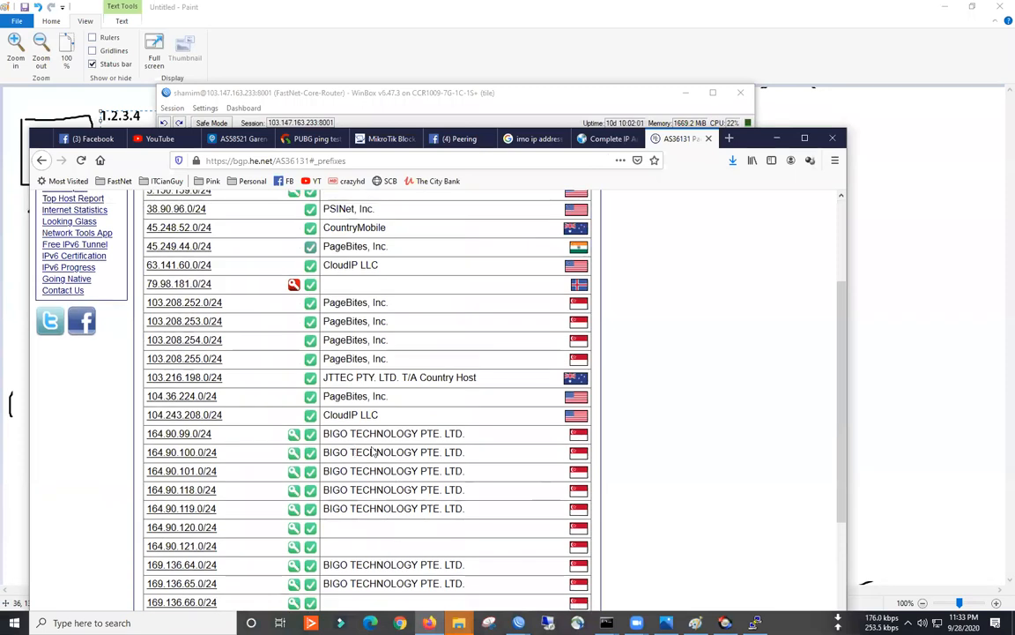
scroll(376, 449, up, 1)
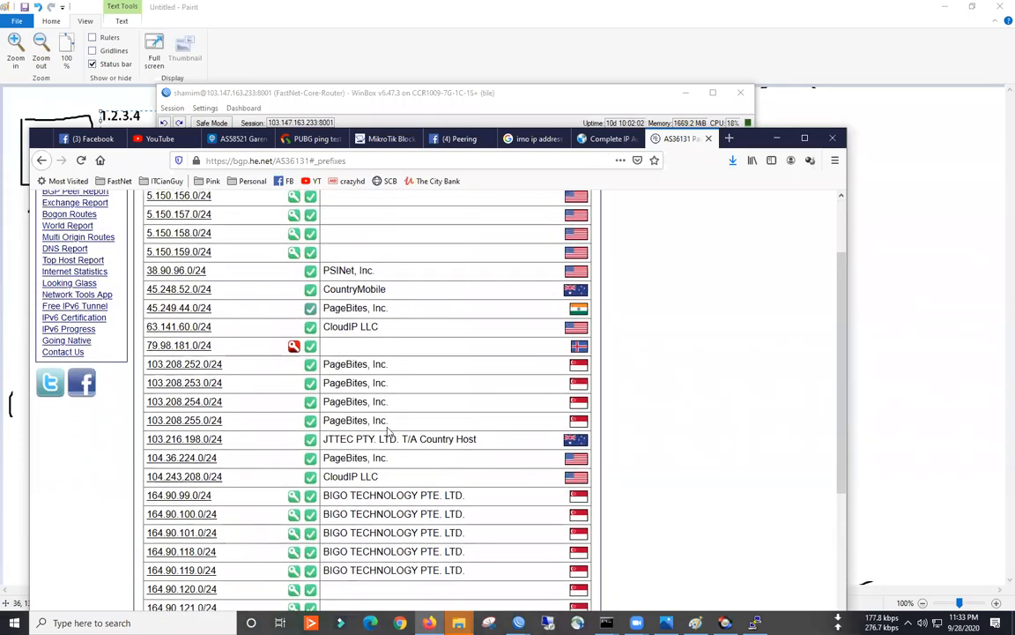
drag(218, 458, 151, 457)
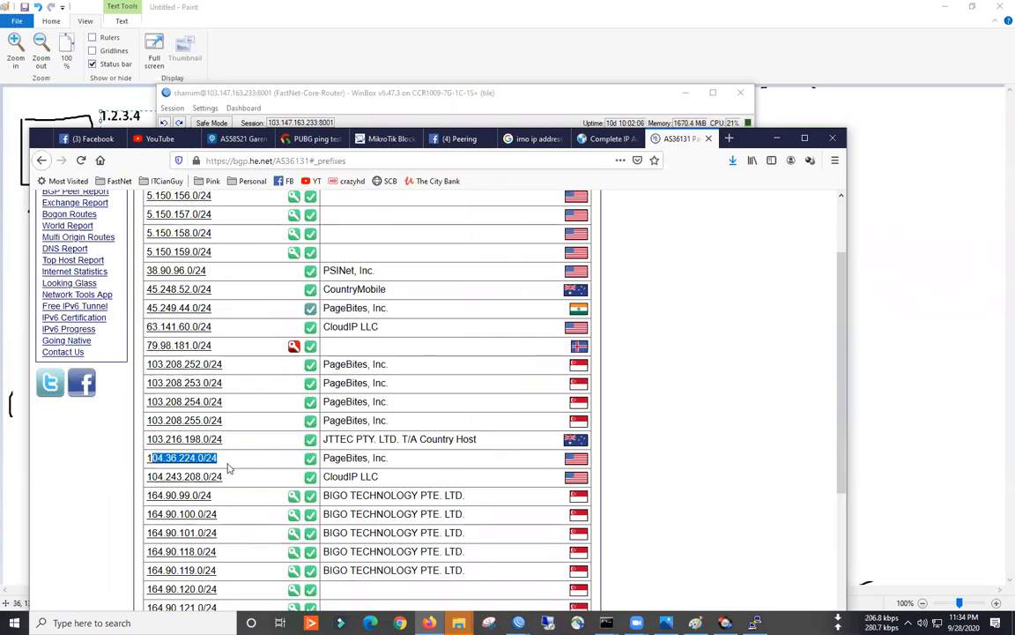
drag(229, 462, 148, 465)
key(ctrl+c)
- Switch to the WinBox router session and add the copied prefix 104.36.224.0/24 to a firewall address list named IMO
mouse_move(518, 623)
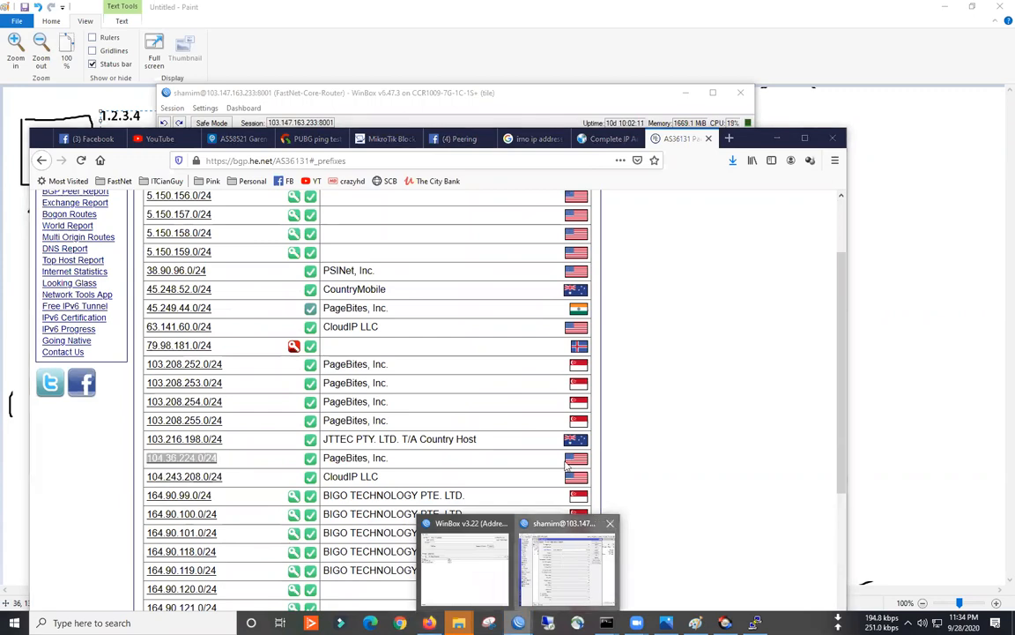
click(546, 555)
click(630, 169)
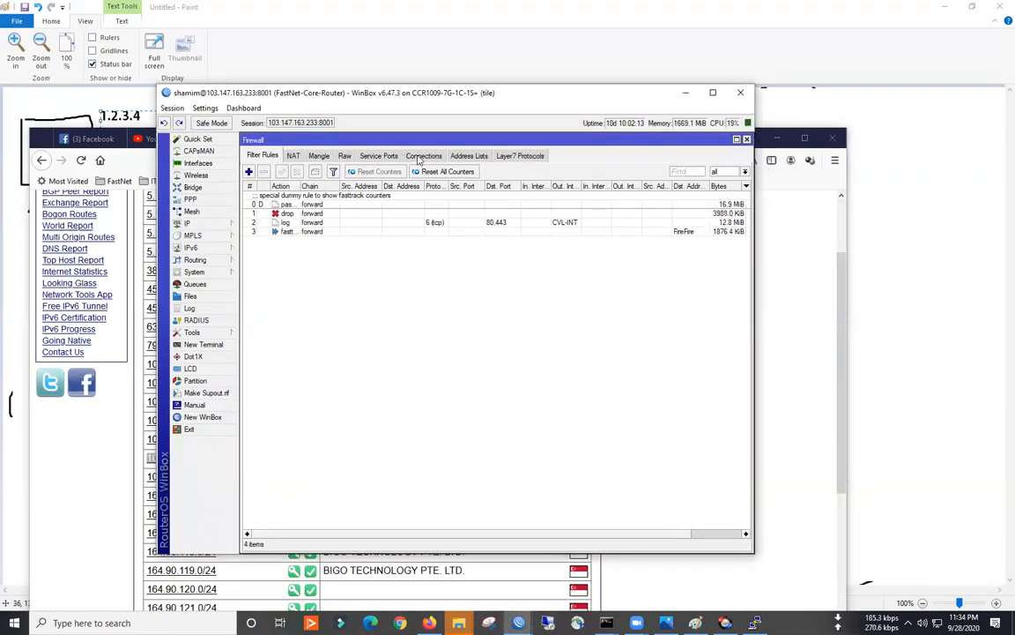
click(465, 156)
click(249, 171)
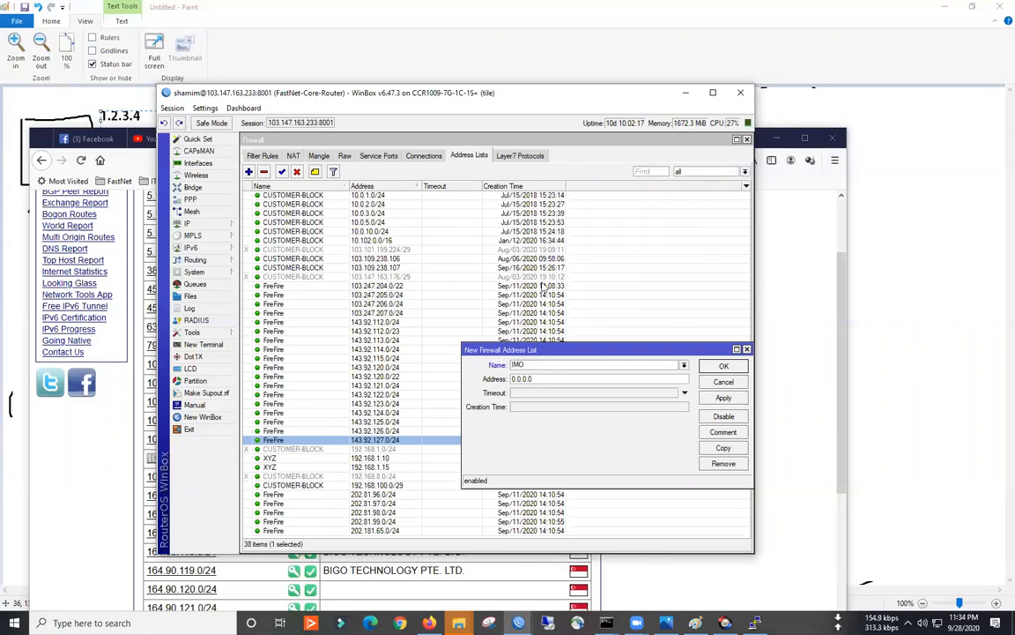
drag(545, 377, 417, 372)
key(ctrl+v)
click(724, 397)
click(724, 365)
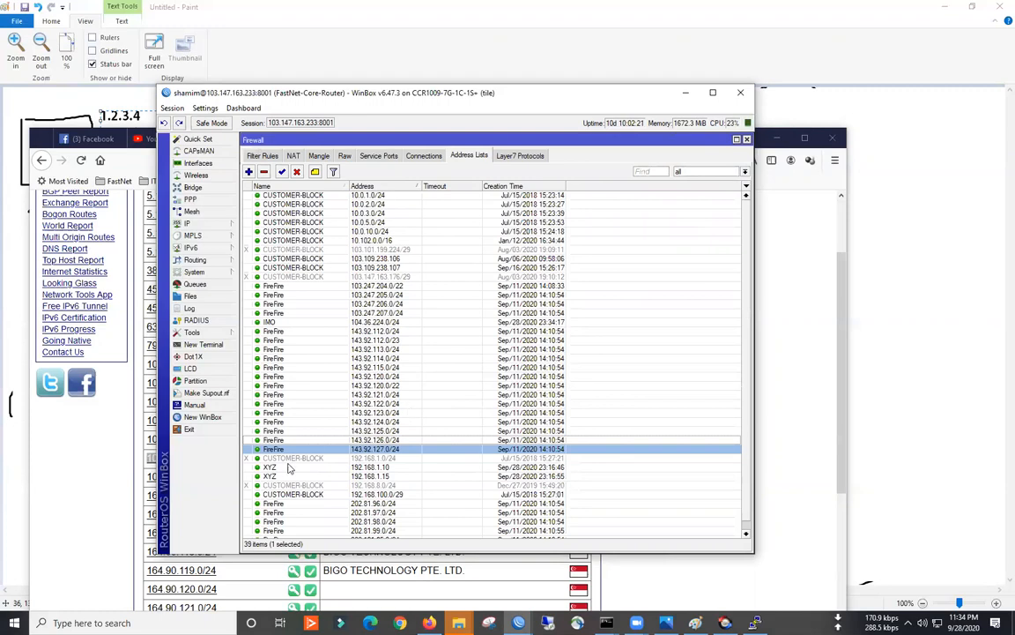
click(257, 322)
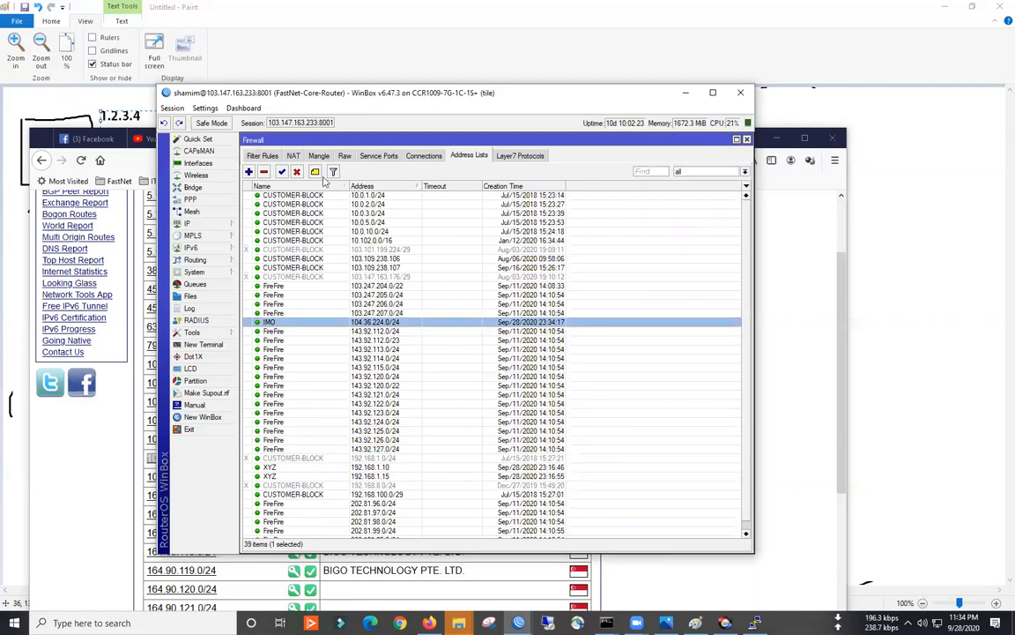
- Start a new firewall filter rule on the forward chain with the source address left empty
click(261, 155)
click(249, 172)
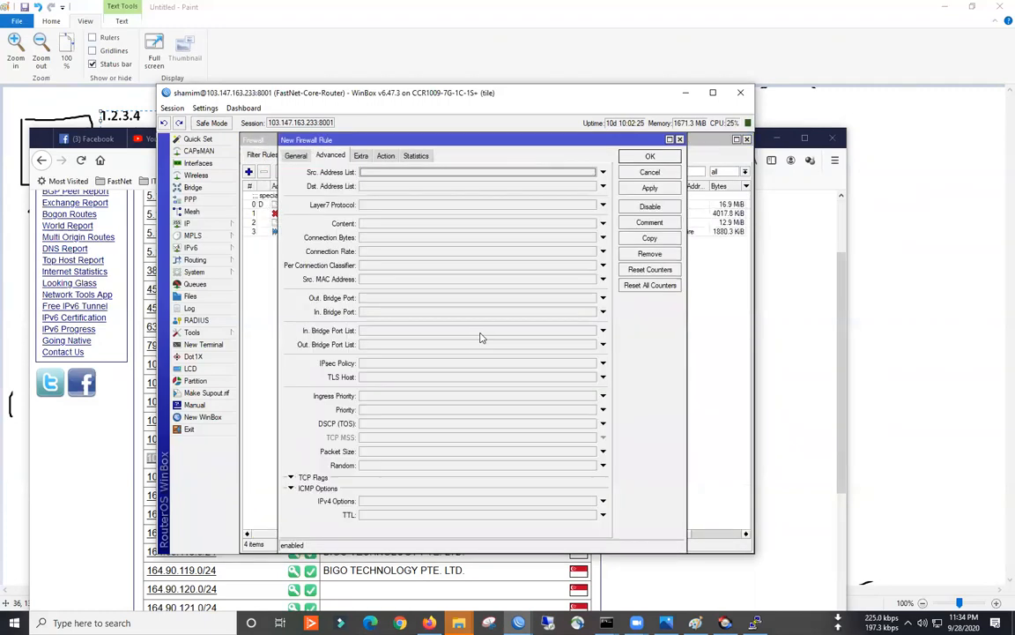
click(296, 156)
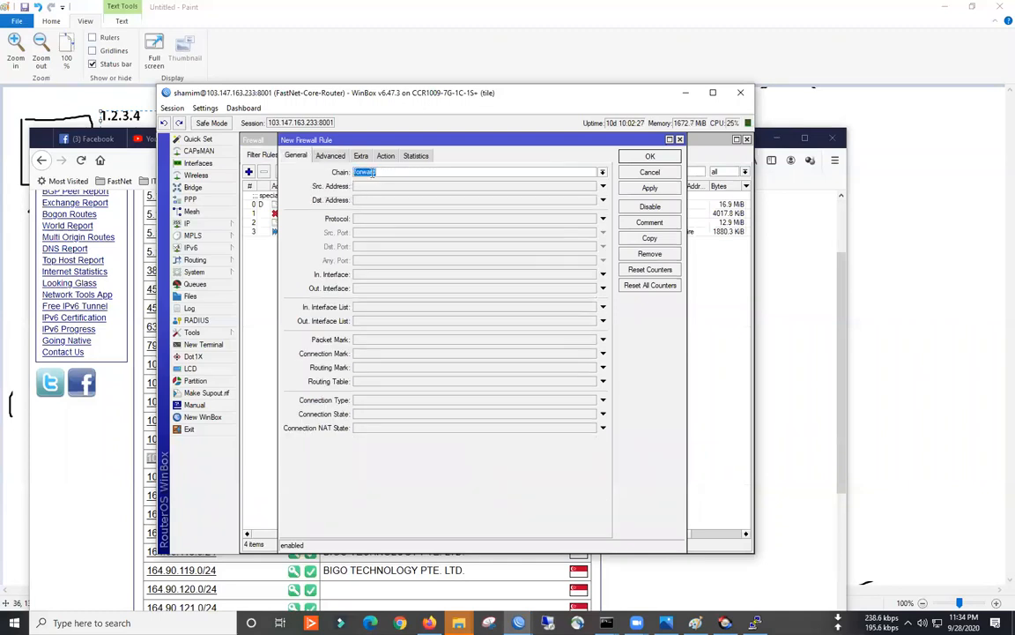
click(375, 186)
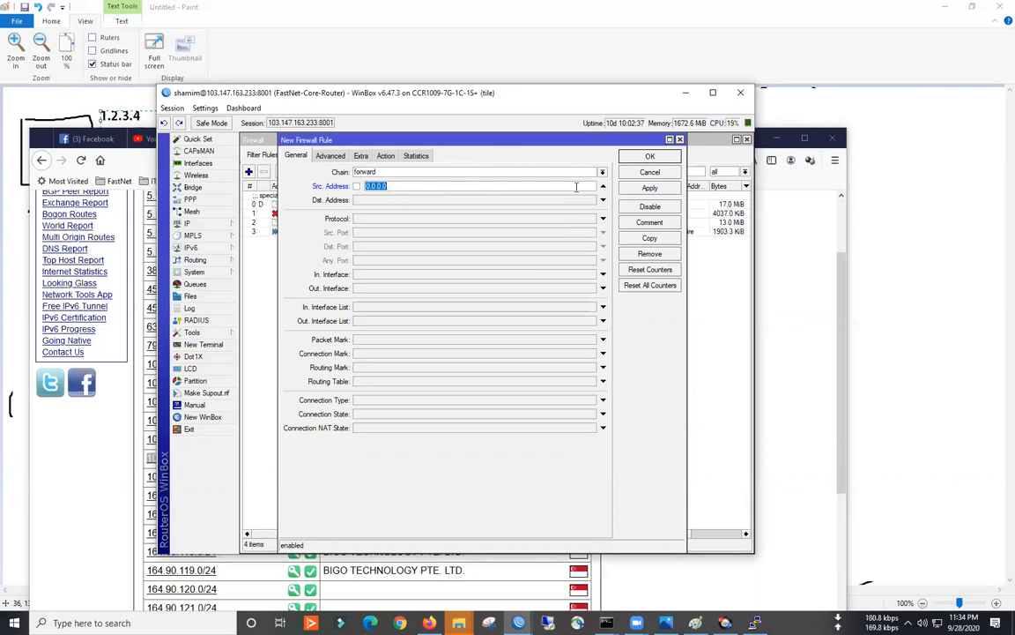
key(BackSpace)
- Try matching a destination address list with the drop action in the new filter rule, and discard the rule
click(333, 156)
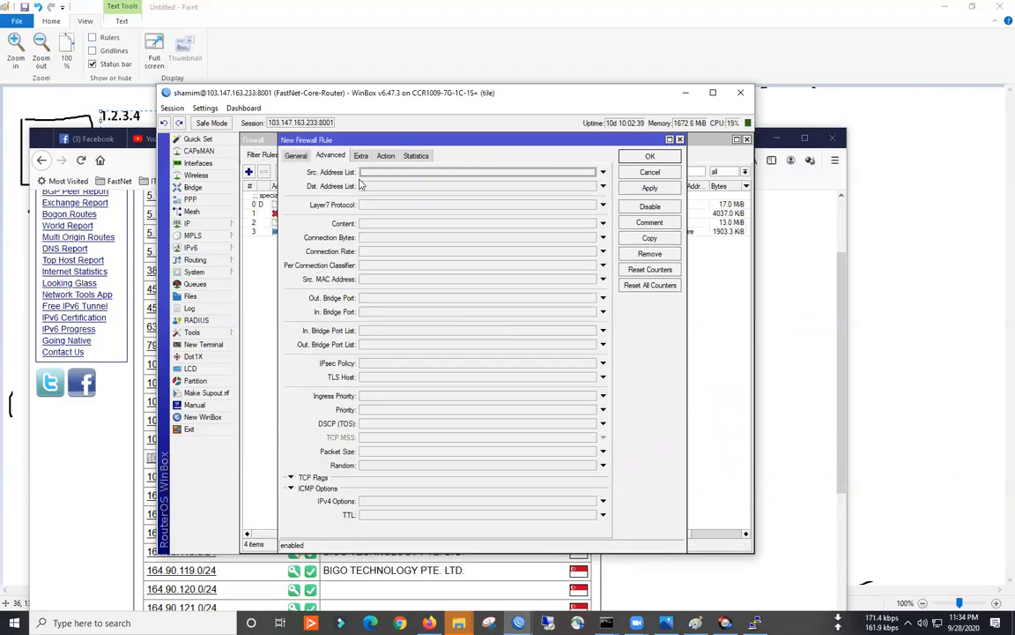
click(582, 185)
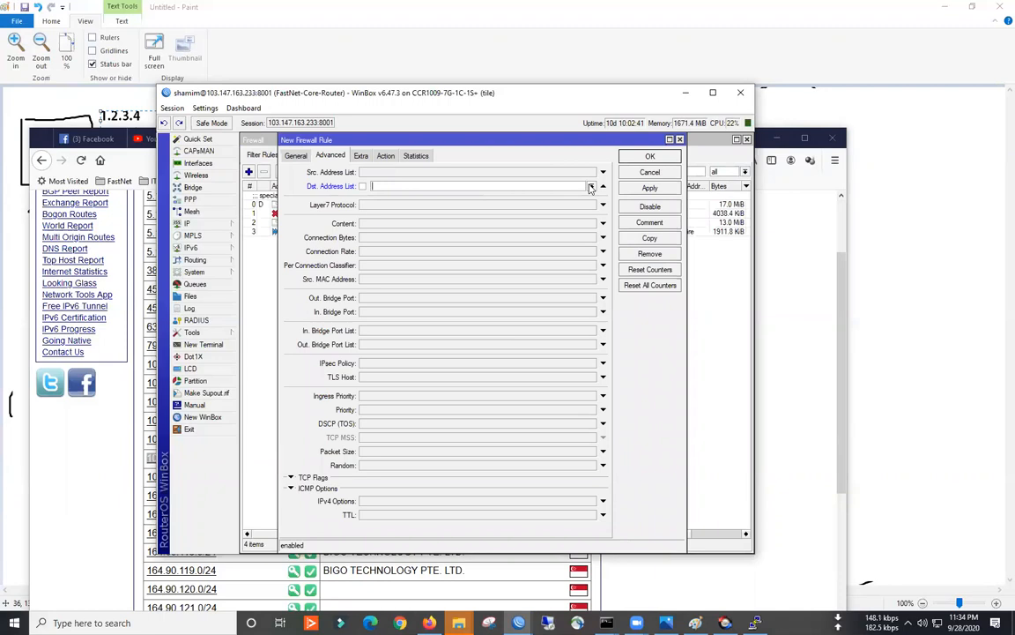
click(591, 185)
click(388, 209)
click(386, 156)
click(353, 173)
click(357, 206)
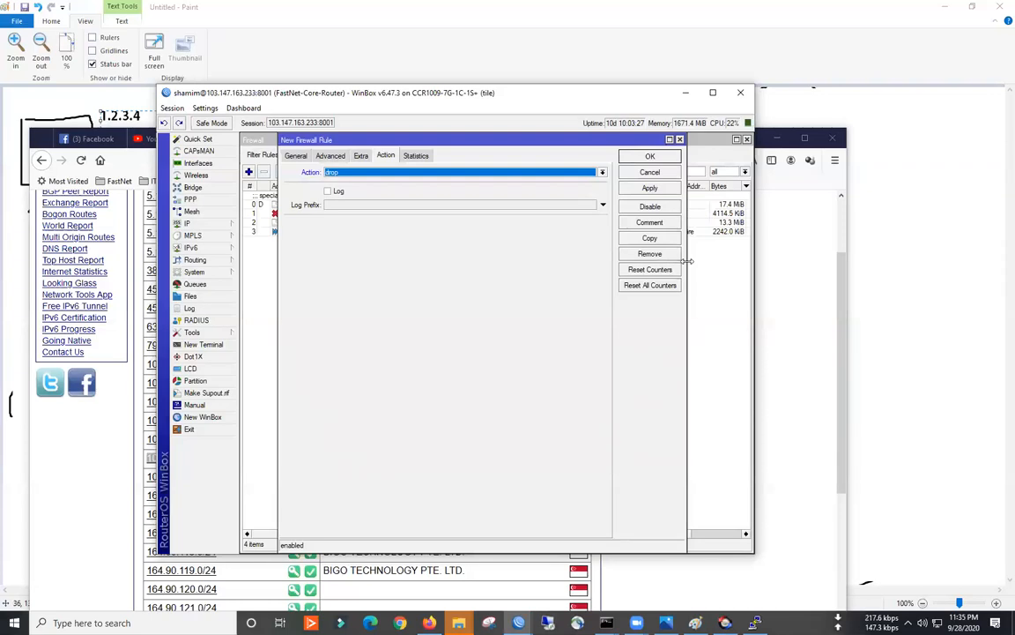
click(651, 173)
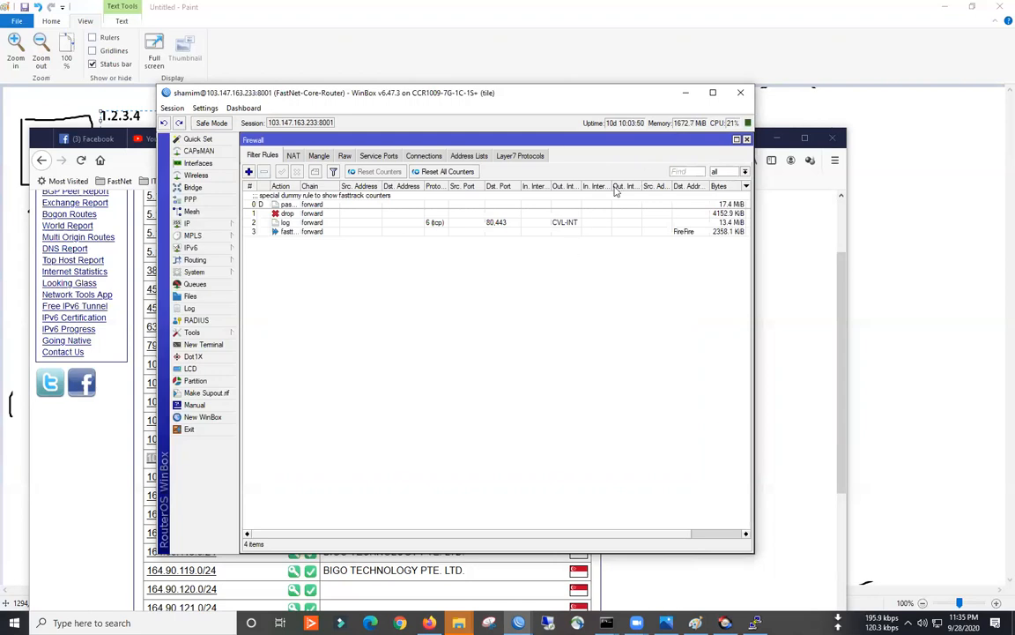
- View the router's Queue Tree and bring the network diagram in Paint to the front
click(221, 286)
click(361, 194)
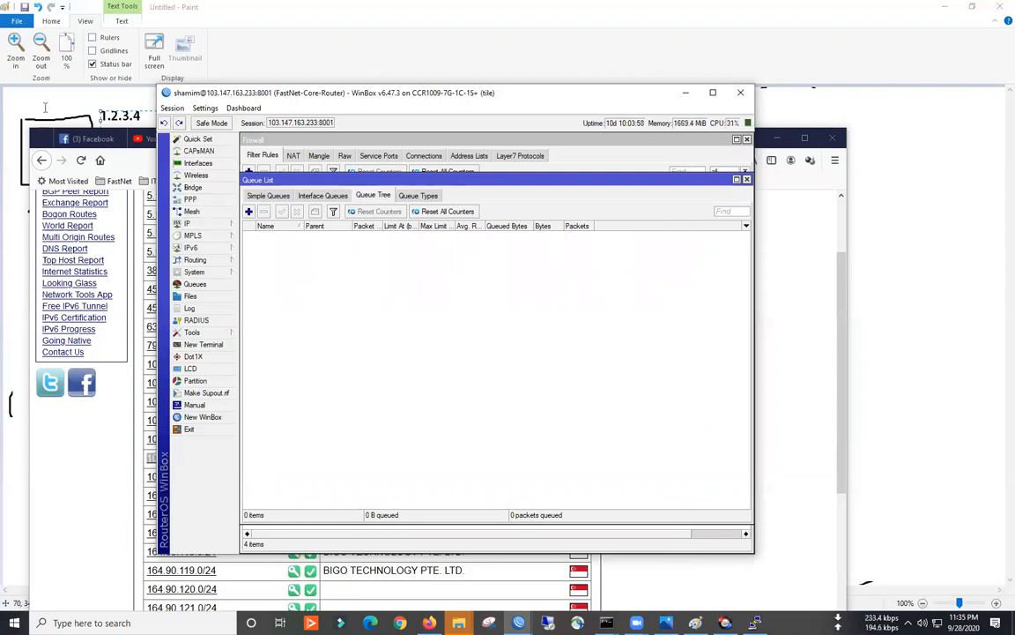
click(8, 434)
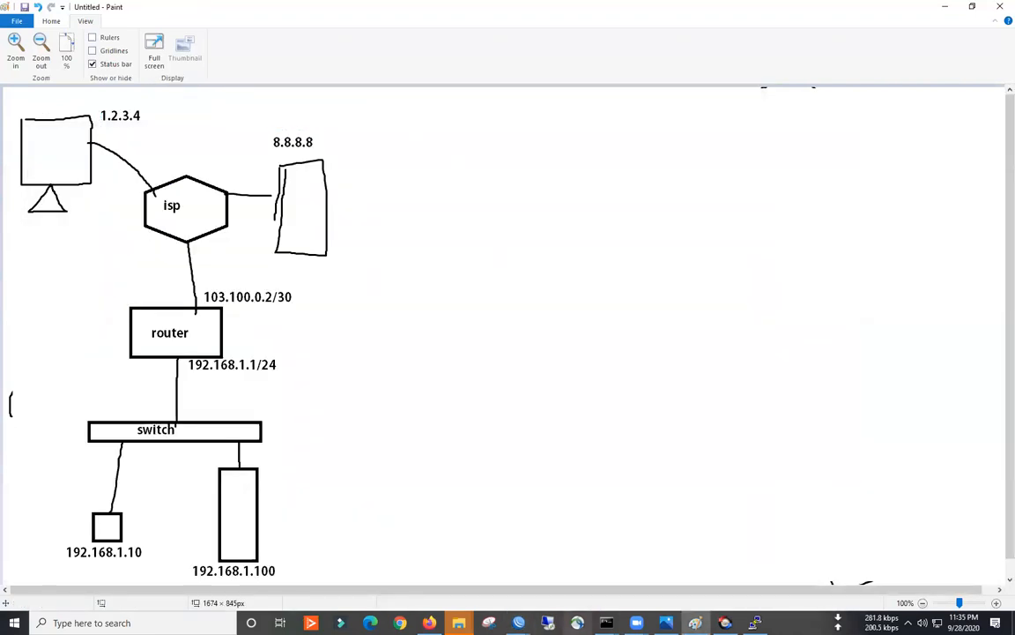
- Switch to Firefox and search the web for "mikrotik qos" in a new tab
click(429, 622)
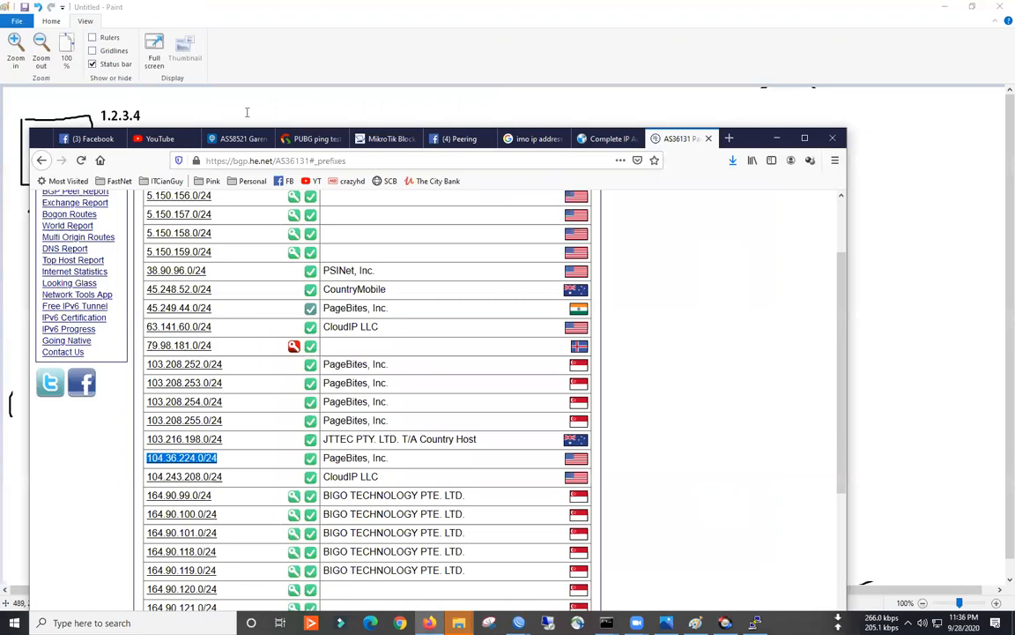
click(728, 138)
click(548, 155)
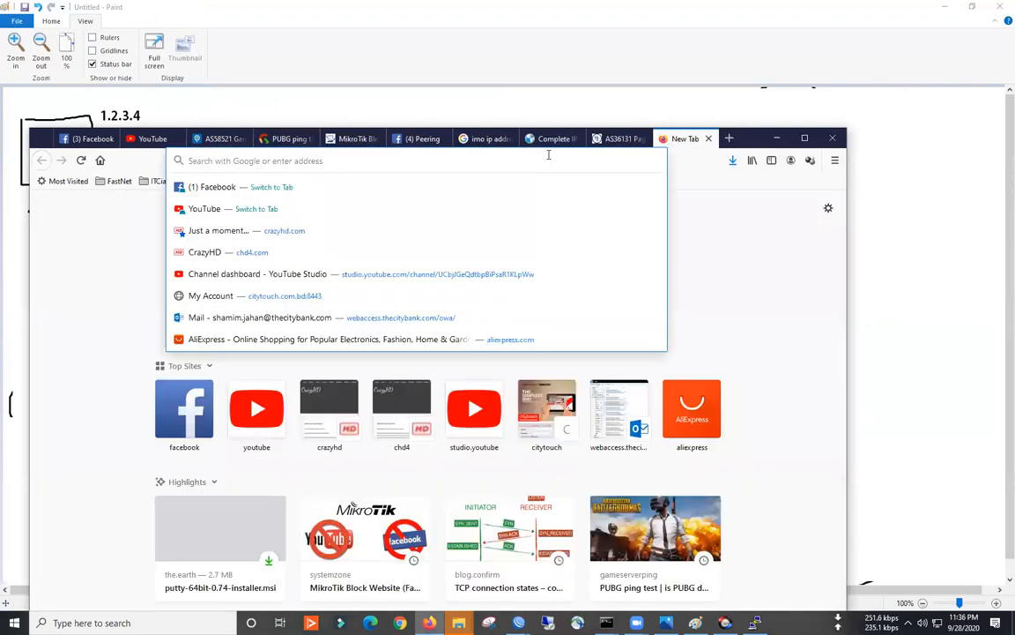
text(mikrotik qos)
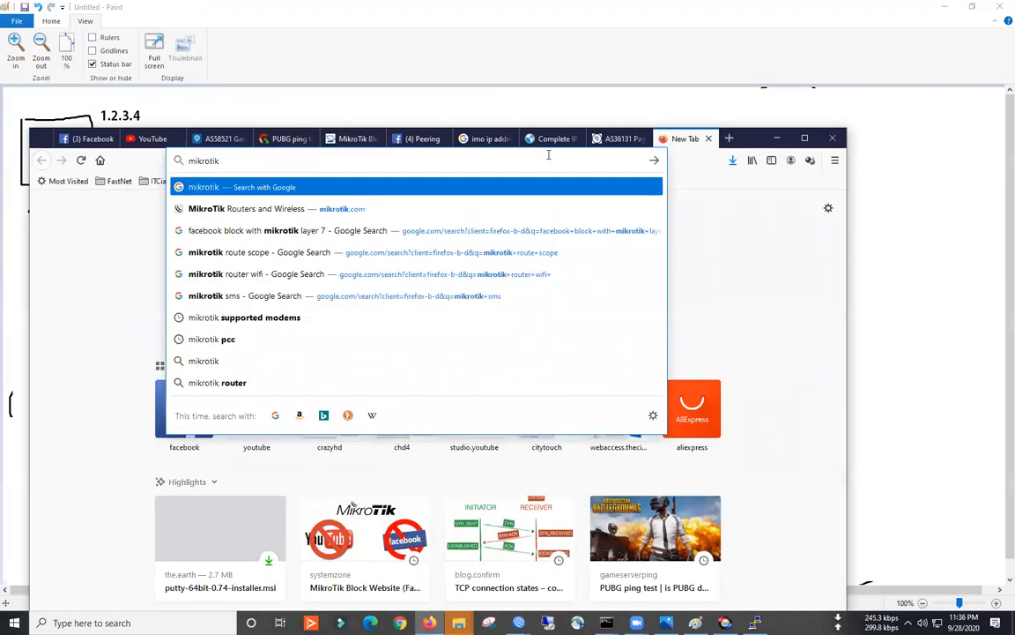
key(Return)
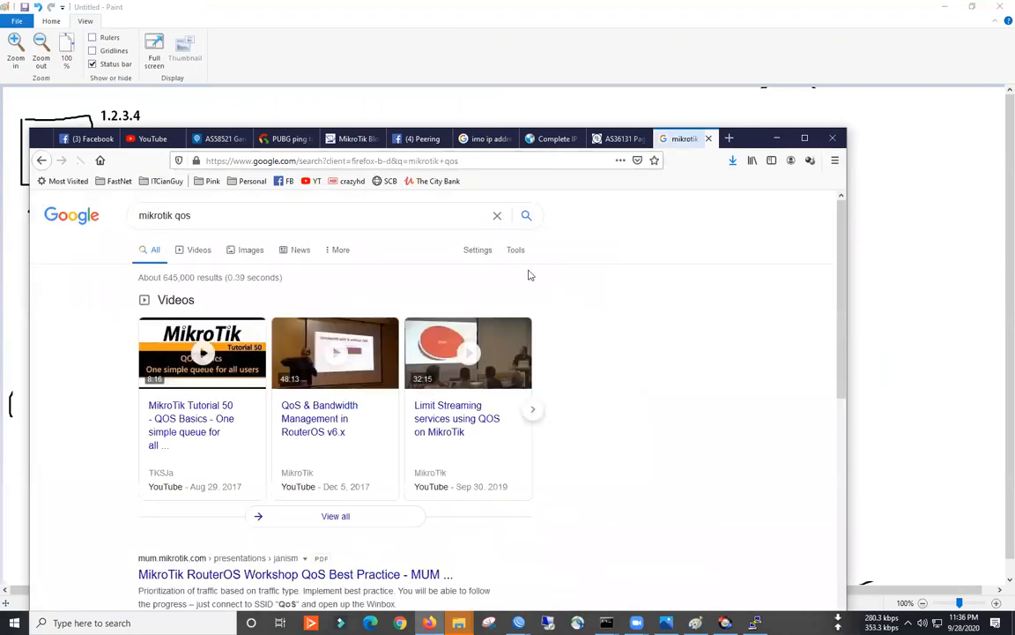
- Examine the search results on MikroTik QoS, including the articles, presentations and images
scroll(263, 427, down, 3)
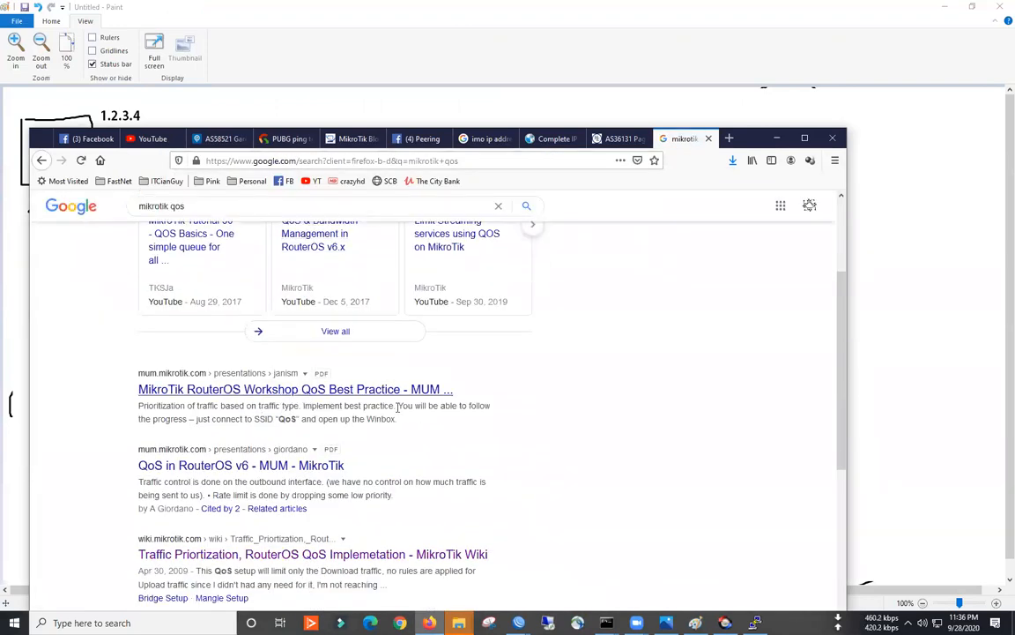
scroll(316, 454, down, 1)
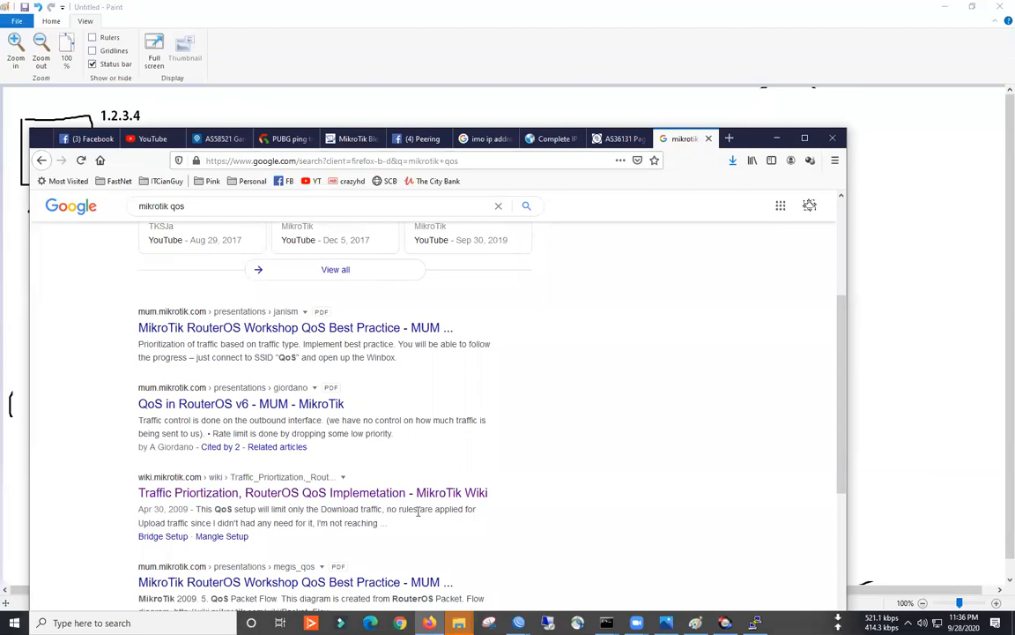
scroll(377, 460, down, 1)
scroll(392, 514, down, 2)
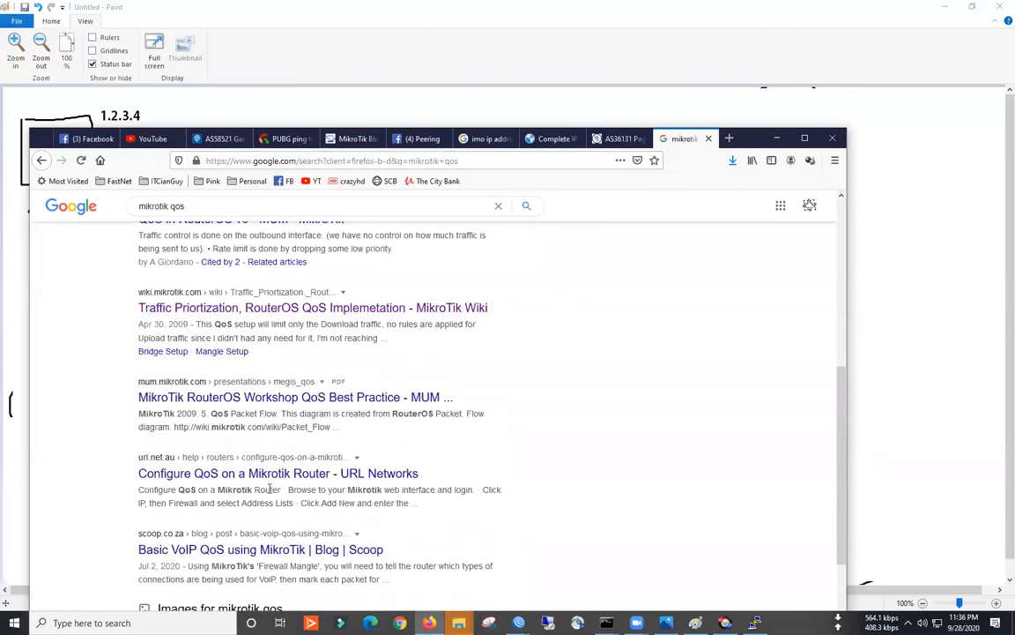
scroll(352, 493, down, 2)
scroll(335, 459, down, 5)
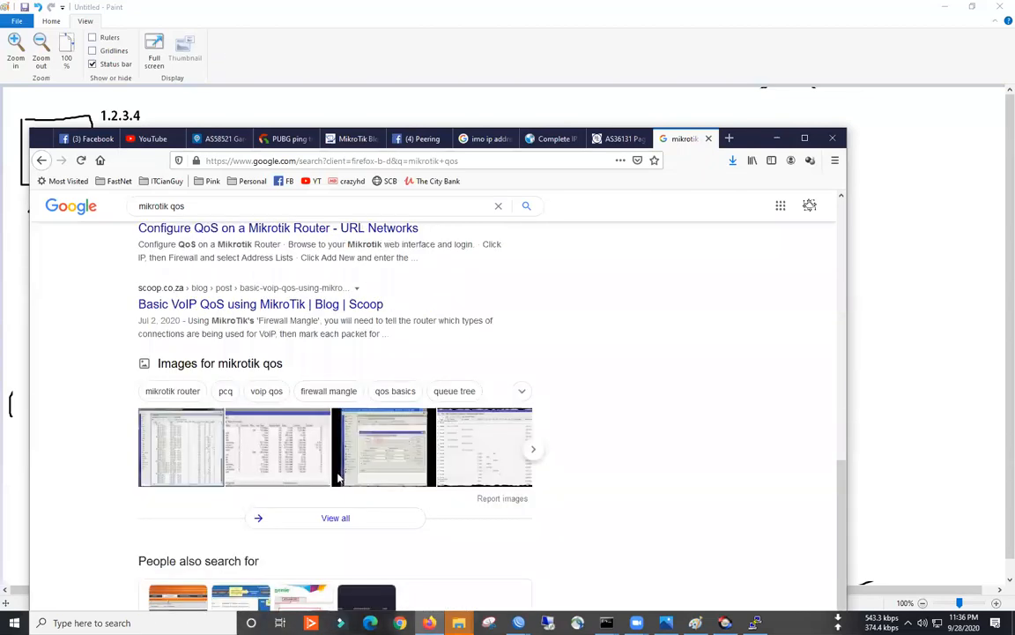
scroll(344, 480, up, 8)
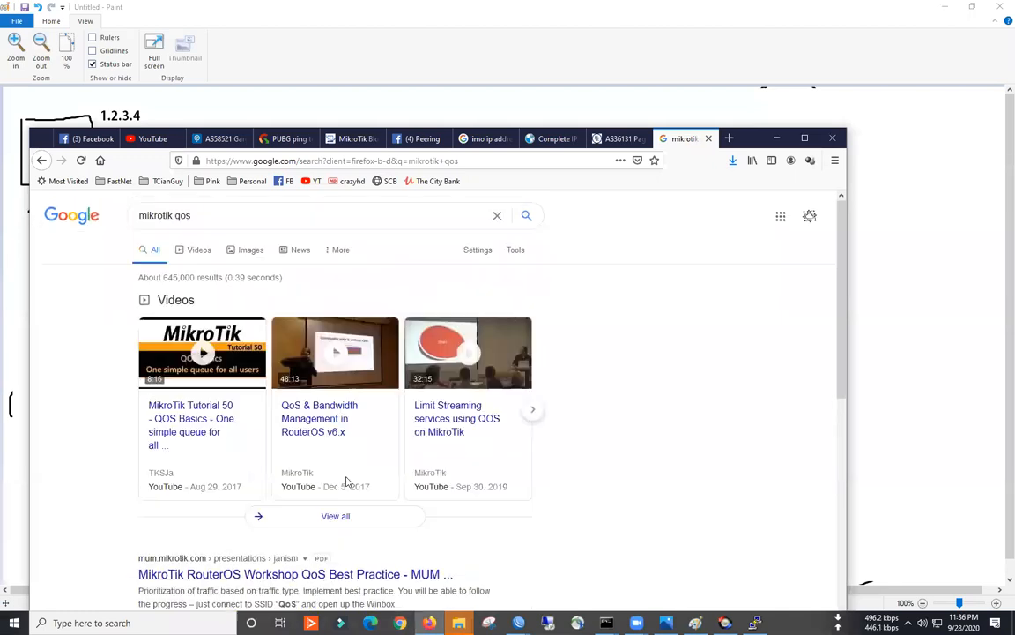
- Replace the search query with "mikrotik+ wahtsapp bandwidth increase" and run the search
drag(191, 216, 181, 221)
key(BackSpace)
key(BackSpace)
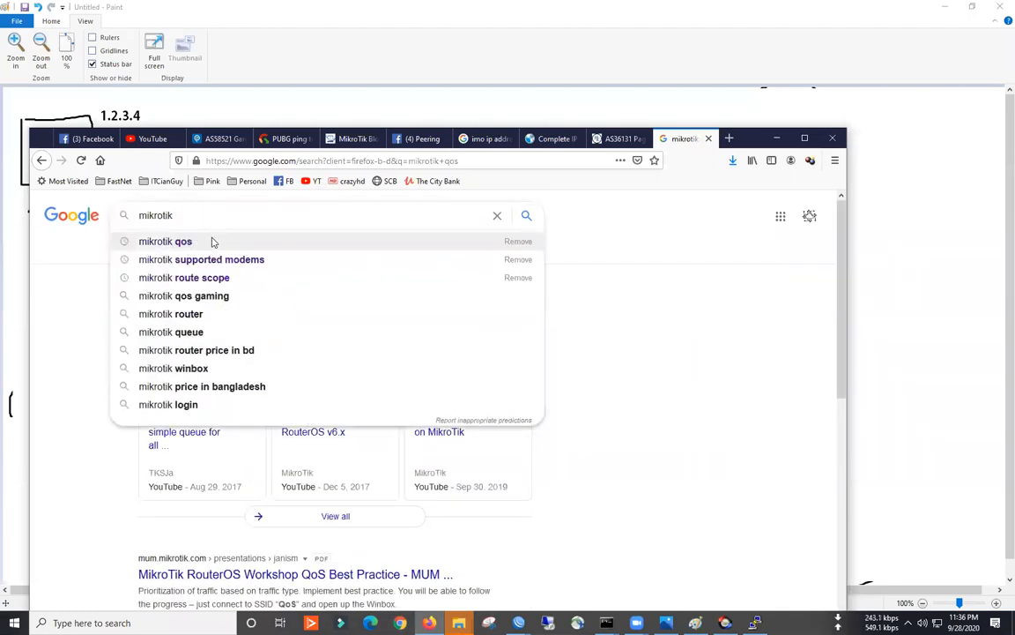
key(BackSpace)
text(+)
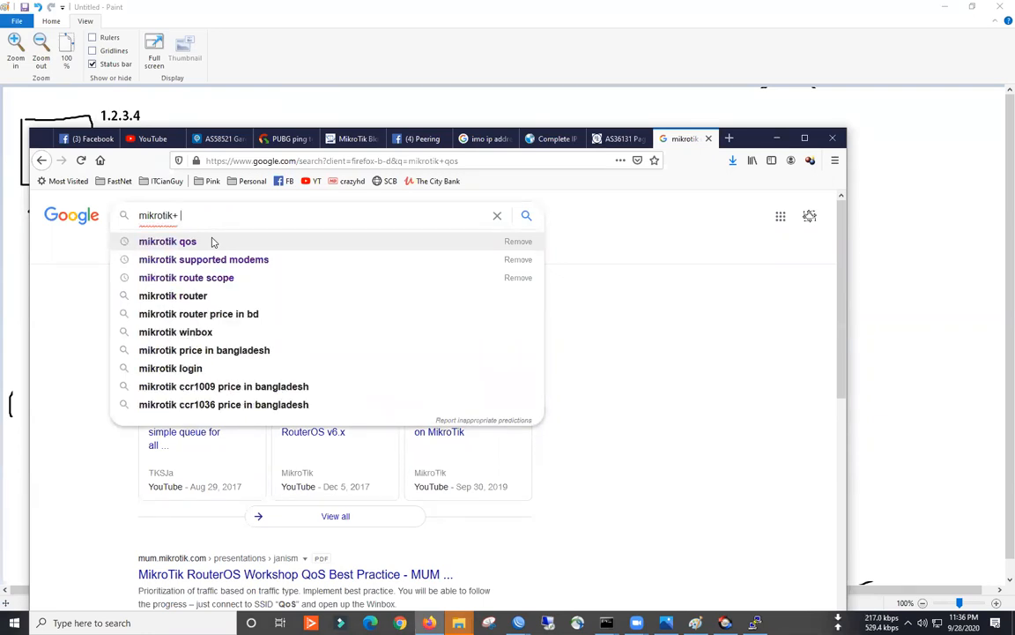
text( wah)
text(tsapp)
text( s)
key(BackSpace)
key(BackSpace)
text(banwith)
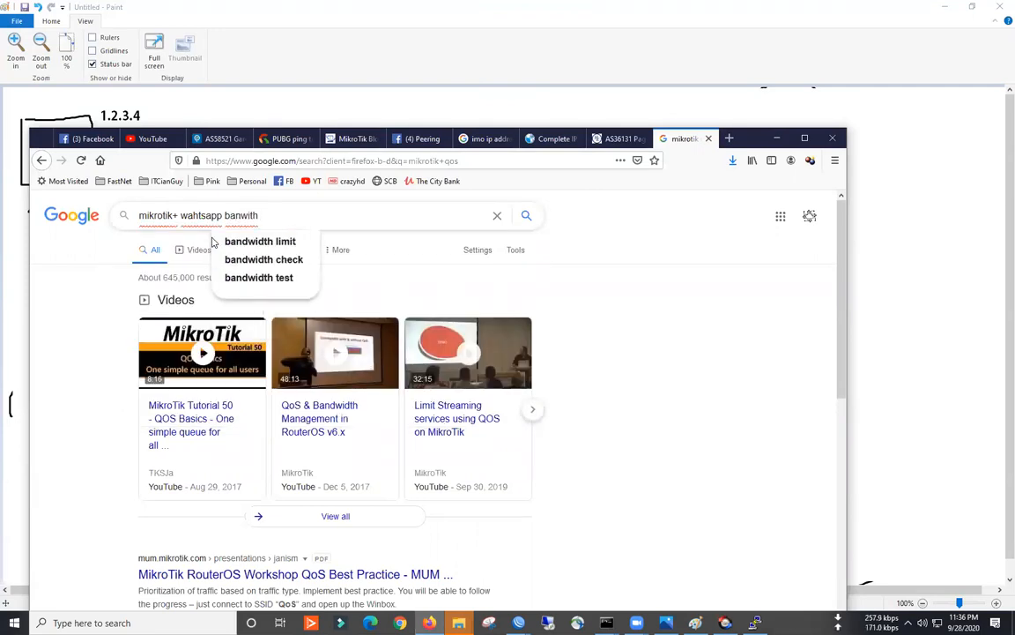
key(BackSpace)
key(BackSpace)
key(BackSpace)
key(BackSpace)
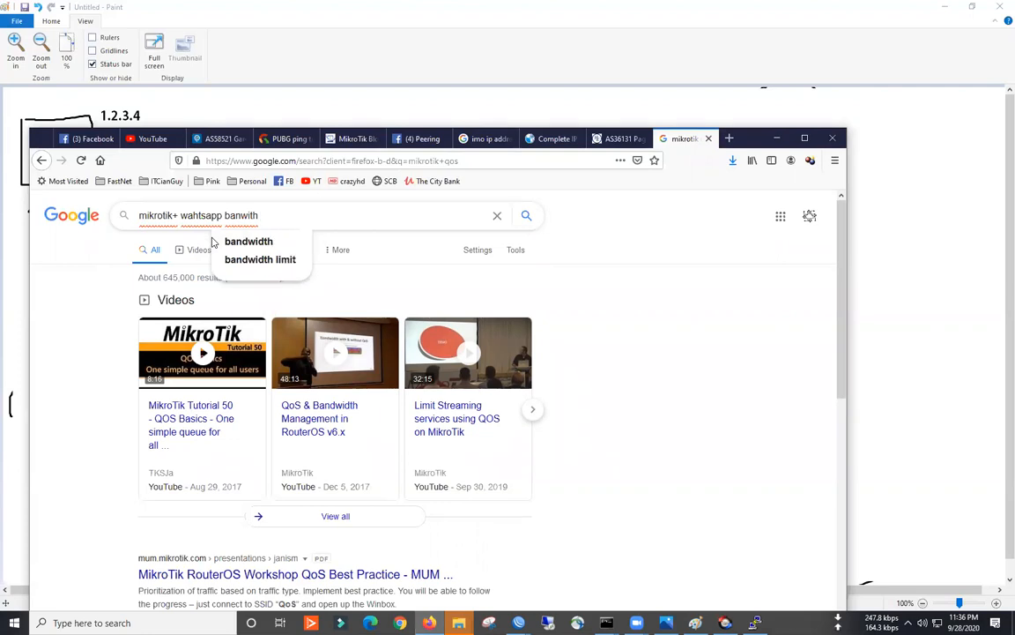
key(BackSpace)
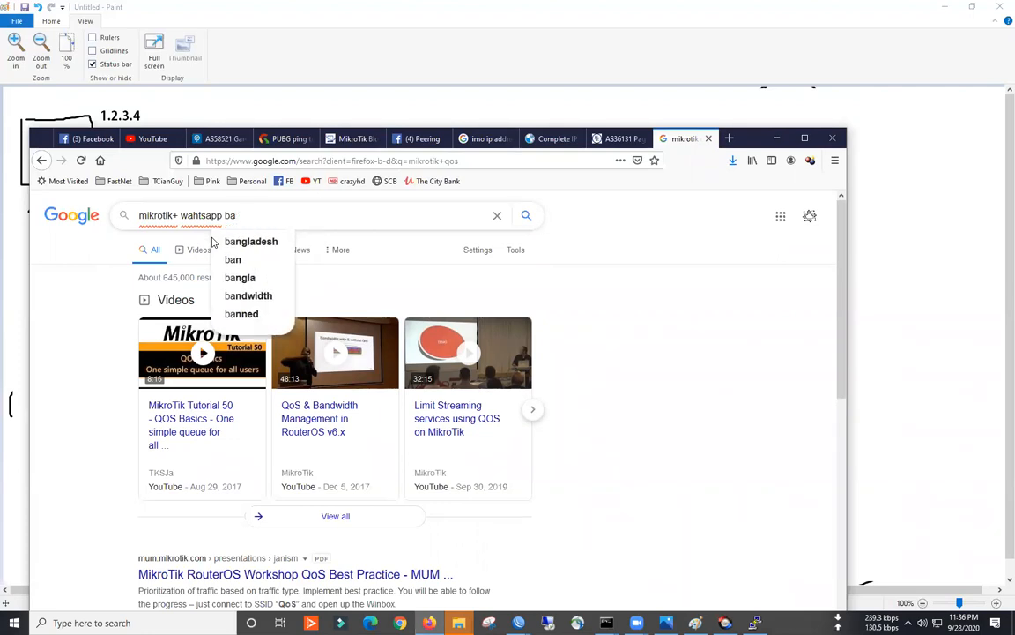
text(ndwidth)
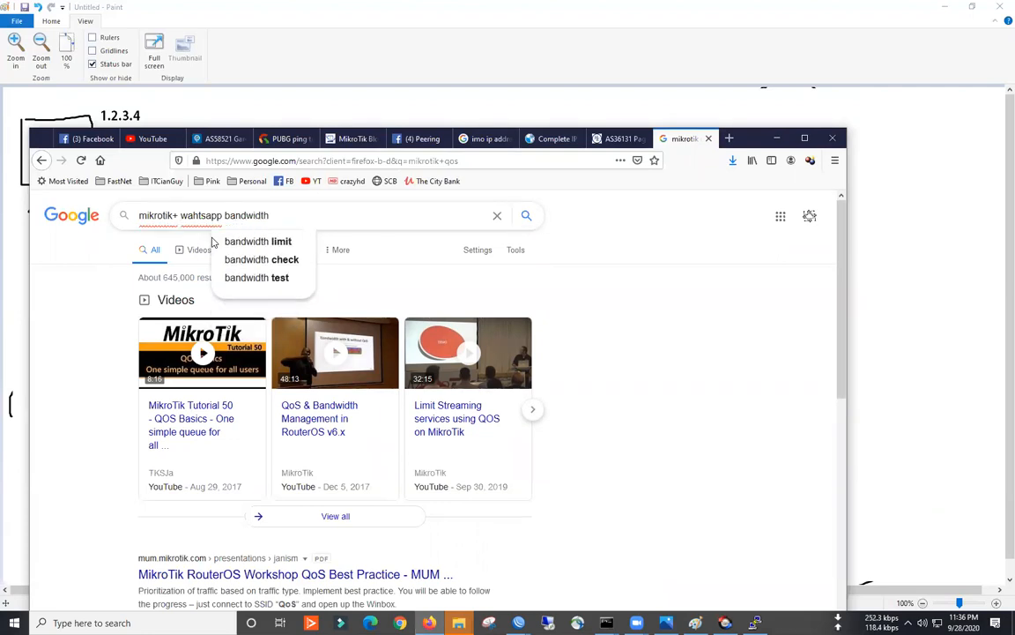
text( incre)
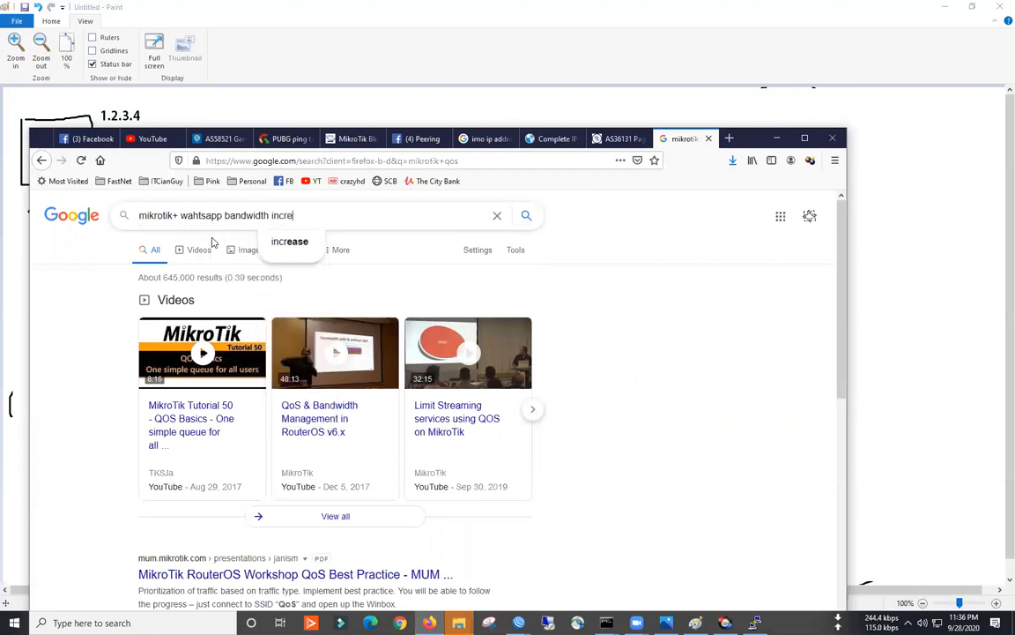
text(ase with mirkot)
key(BackSpace)
key(BackSpace)
key(BackSpace)
key(BackSpace)
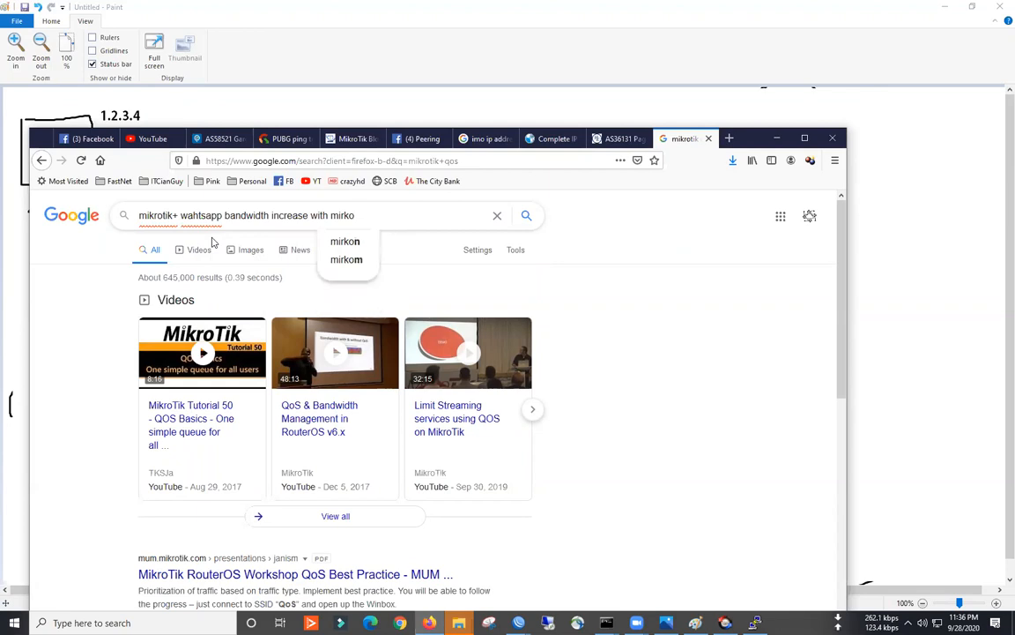
key(BackSpace)
key(BackSpace)
key(BackSpace)
key(BackSpace)
key(BackSpace)
key(BackSpace)
key(BackSpace)
key(BackSpace)
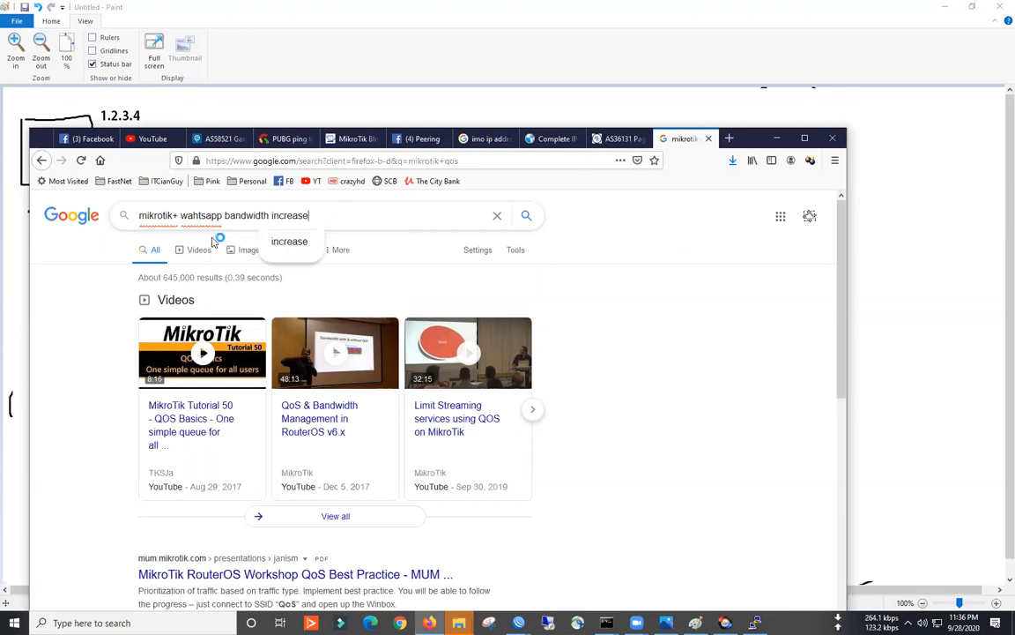
key(Return)
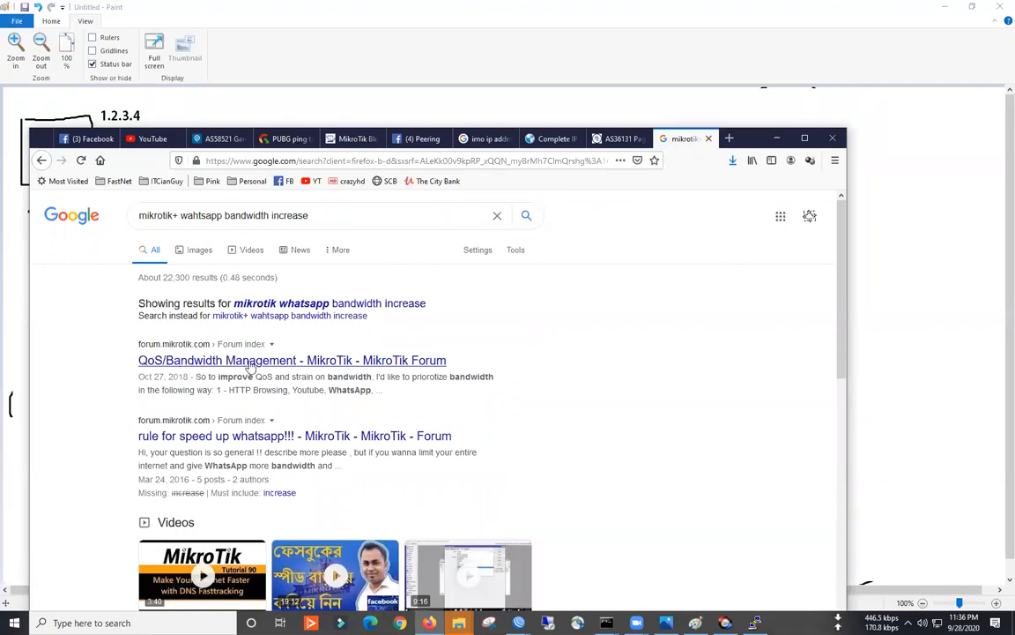
- Open the forum topic "rule for speed up whatsapp!!!", read through its replies, and return to the search results
click(285, 437)
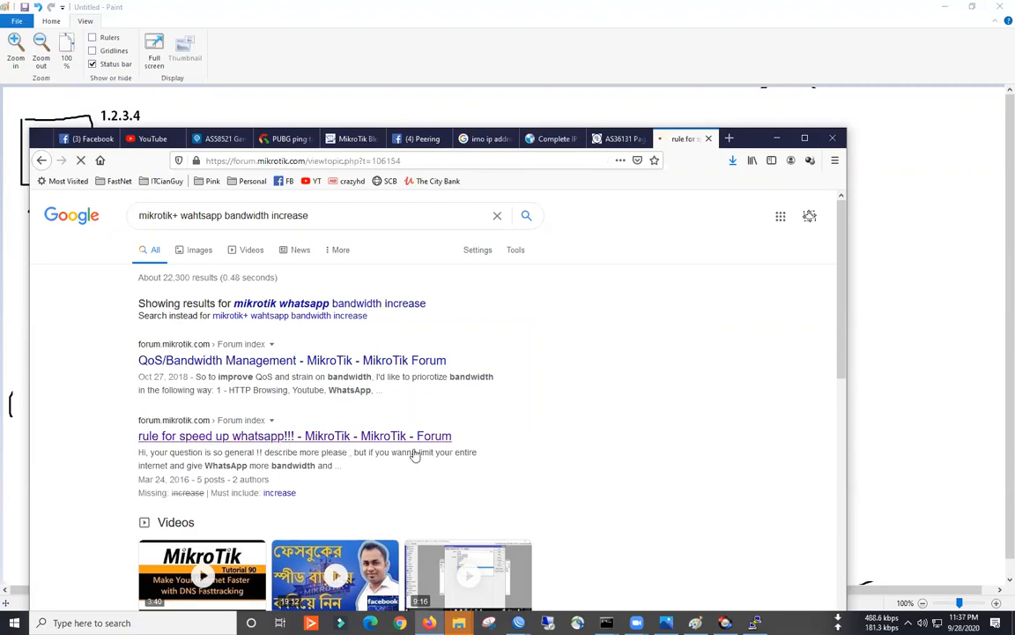
scroll(291, 419, down, 3)
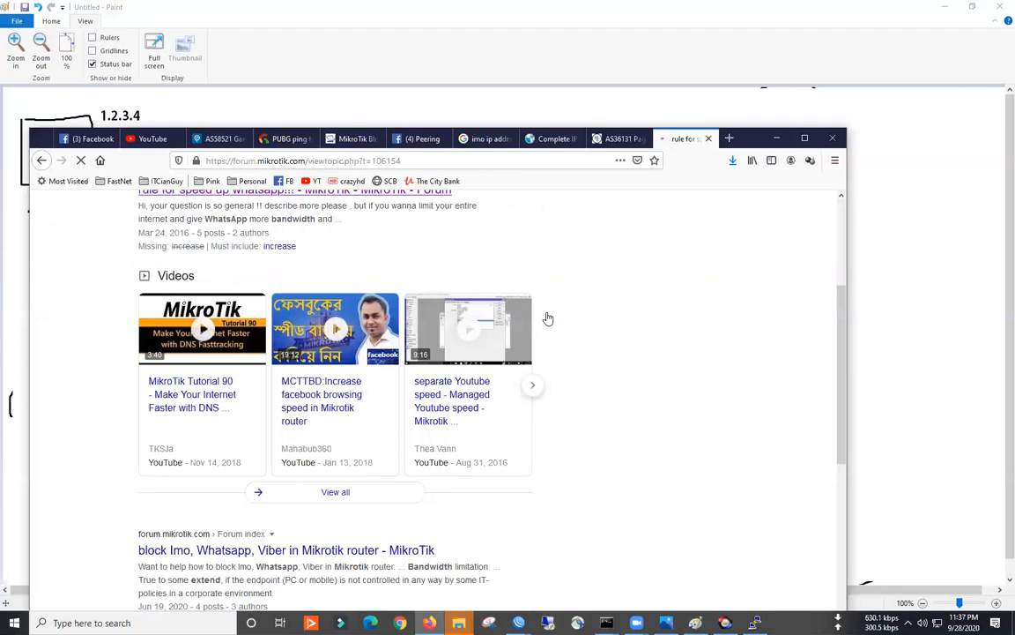
scroll(548, 318, up, 2)
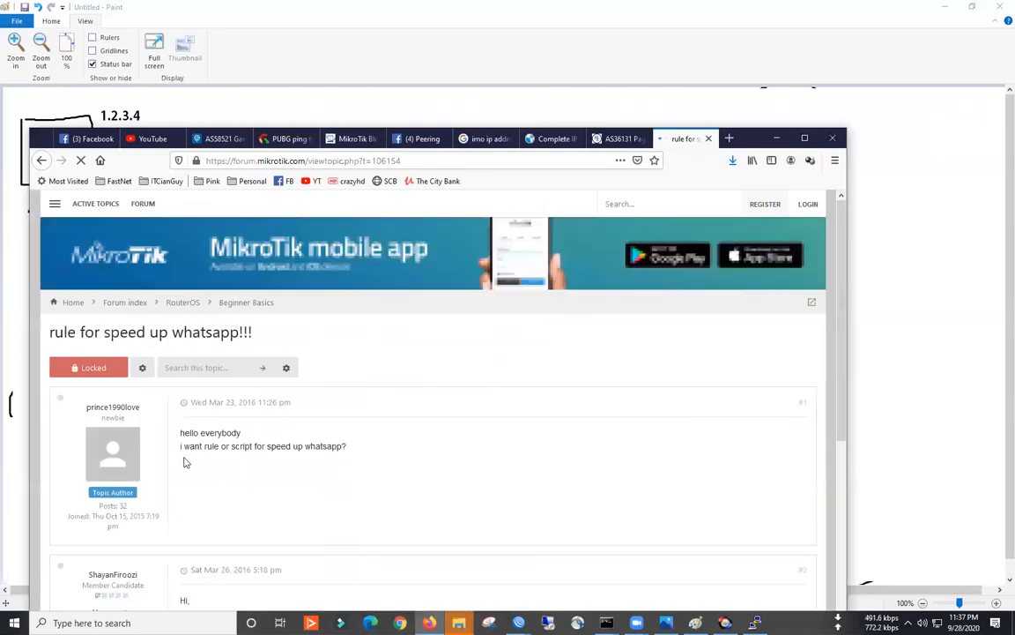
scroll(186, 460, down, 2)
scroll(596, 472, down, 5)
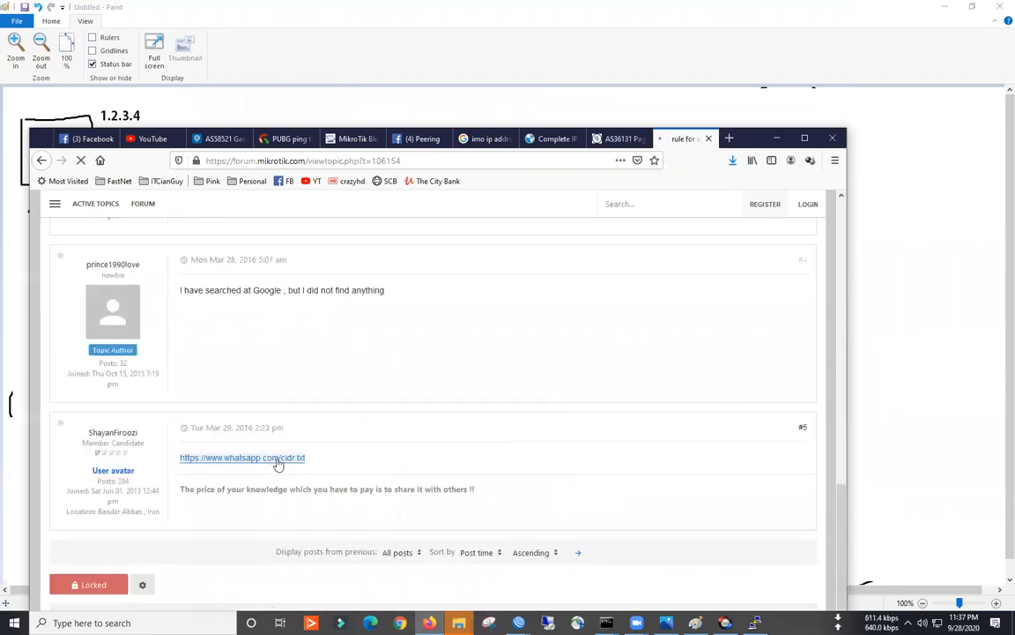
scroll(457, 458, up, 7)
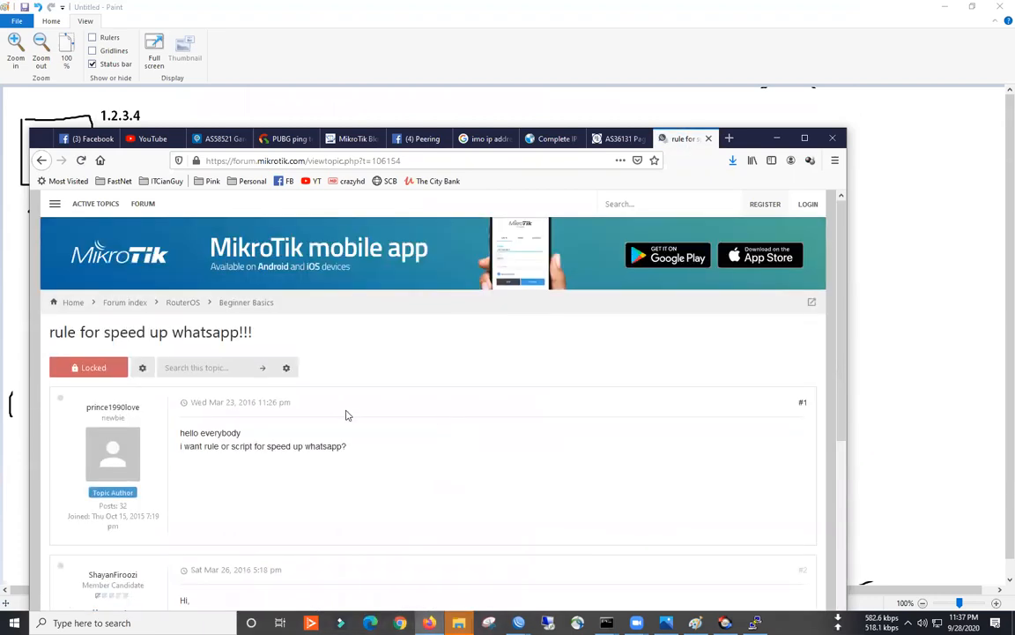
scroll(347, 414, down, 2)
click(42, 161)
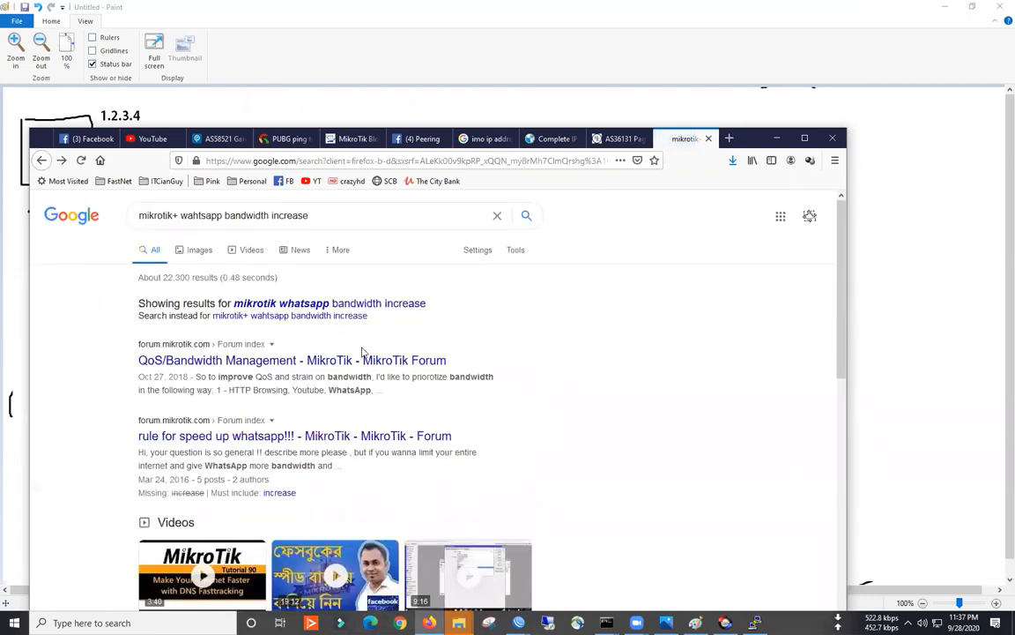
- Open the "QoS/Bandwidth Management" forum topic, examine its firewall mangle code from beginning to end, and return to the search results
click(319, 317)
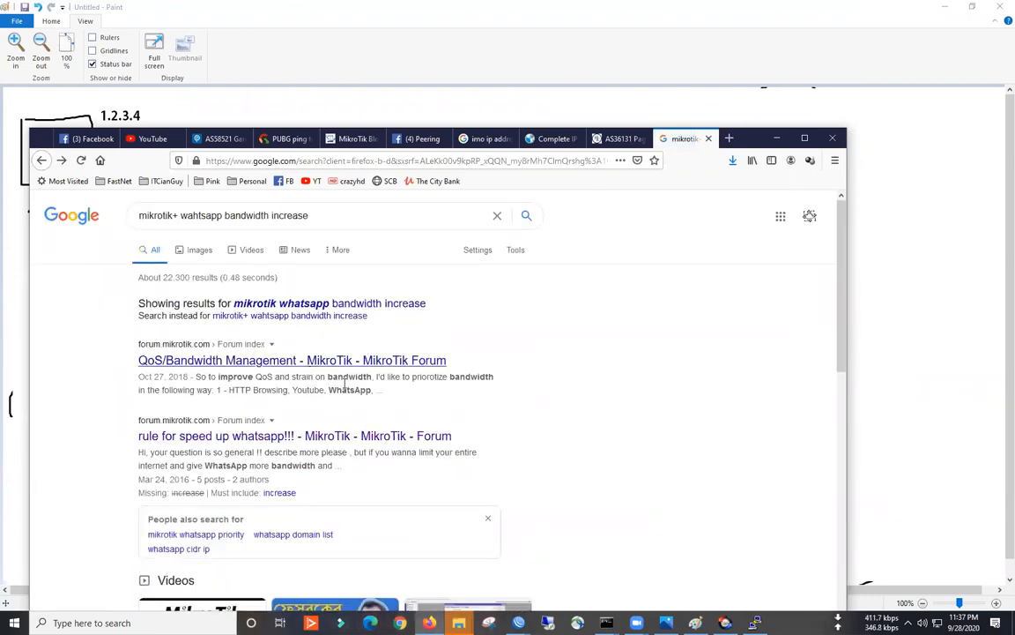
scroll(489, 386, down, 4)
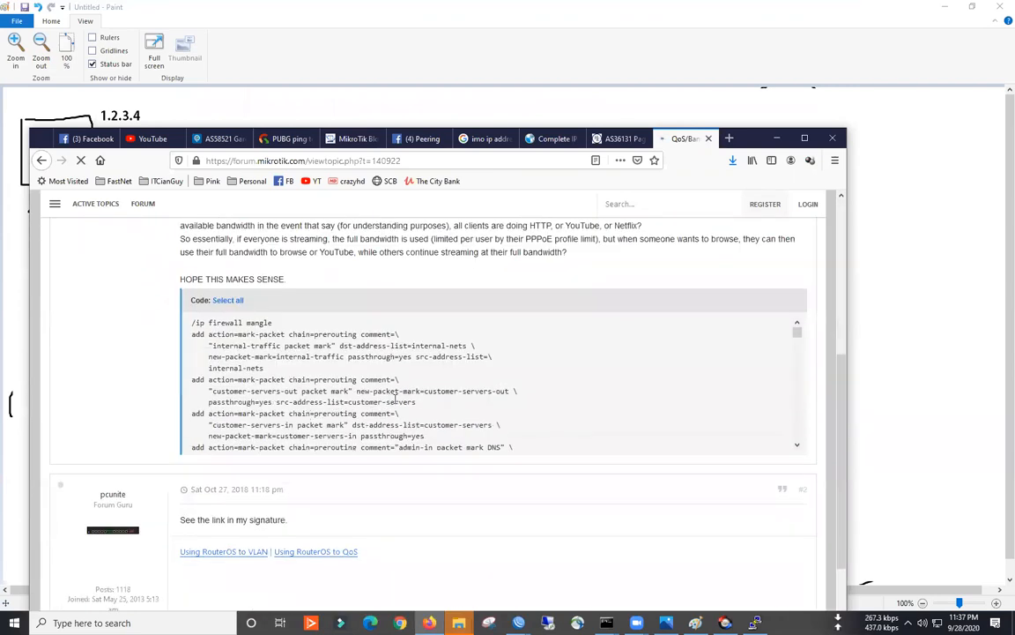
scroll(370, 393, down, 3)
scroll(347, 386, down, 5)
scroll(400, 396, down, 1)
key(ctrl+a)
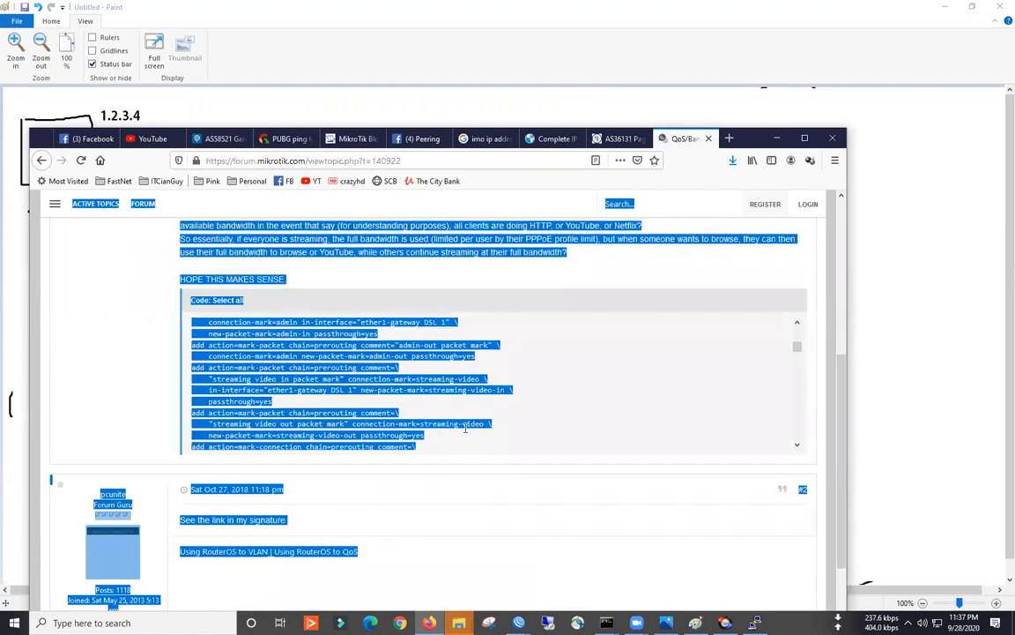
click(407, 413)
drag(796, 346, 787, 445)
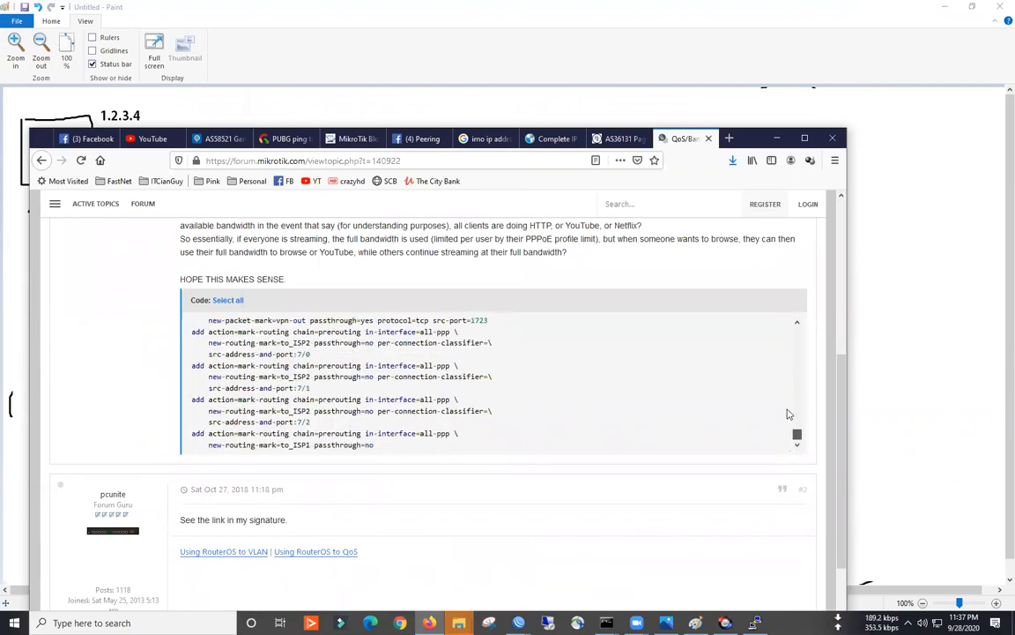
scroll(711, 373, up, 10)
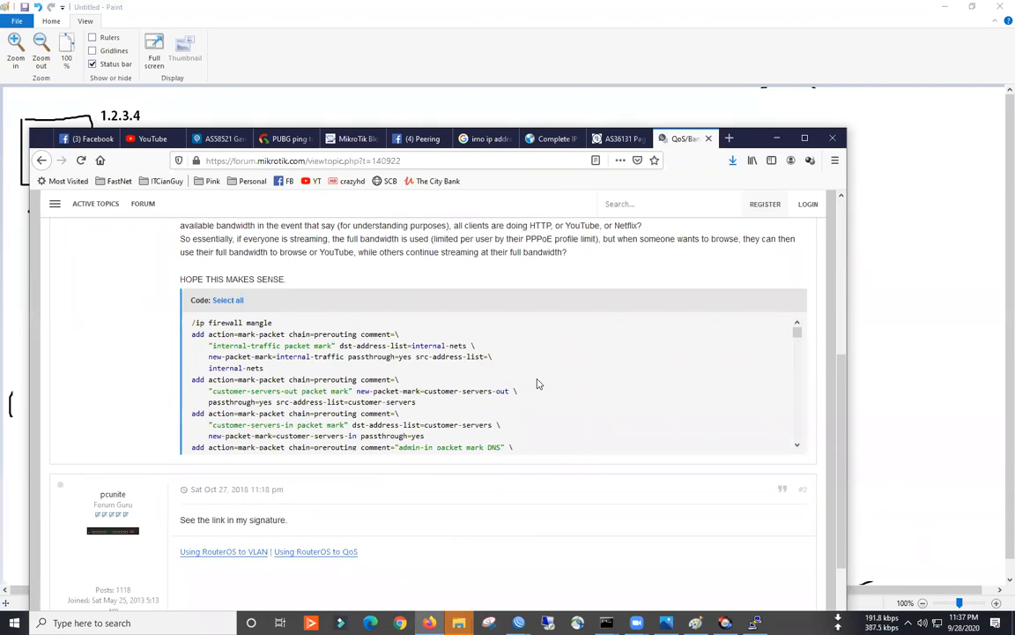
click(43, 162)
- Find and open the "Bandwidth separation for VoIP" forum topic and read the replies on traffic traits and logging filters
scroll(353, 373, down, 3)
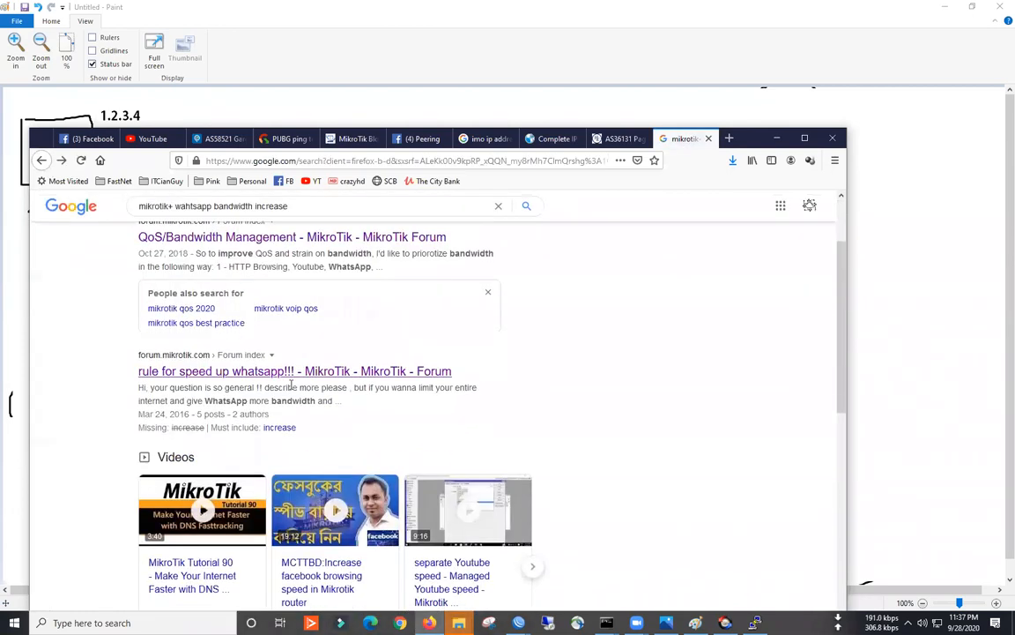
scroll(385, 371, down, 5)
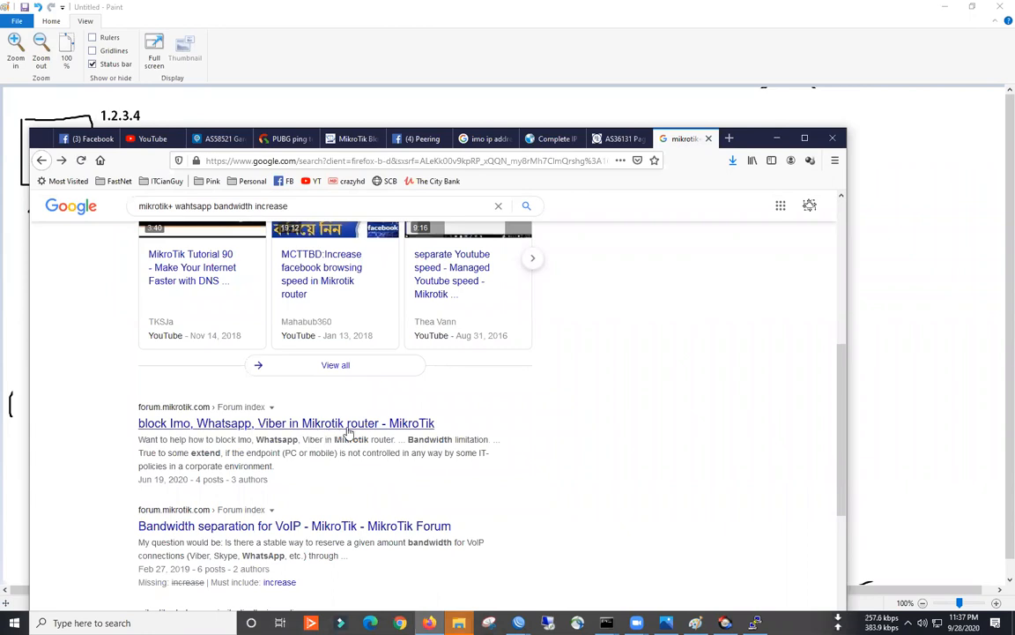
scroll(261, 540, down, 3)
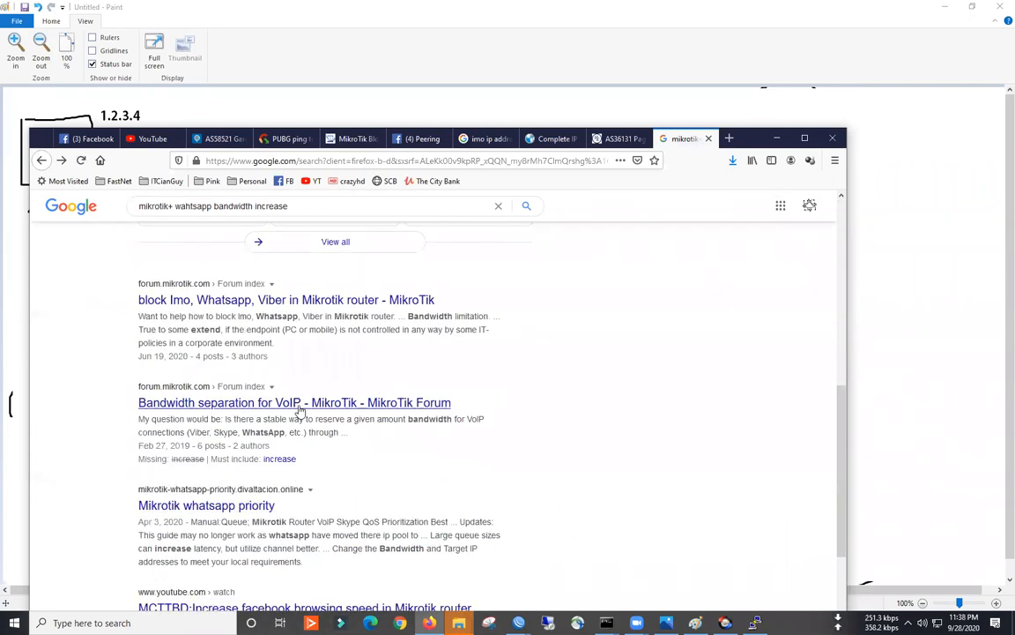
click(411, 402)
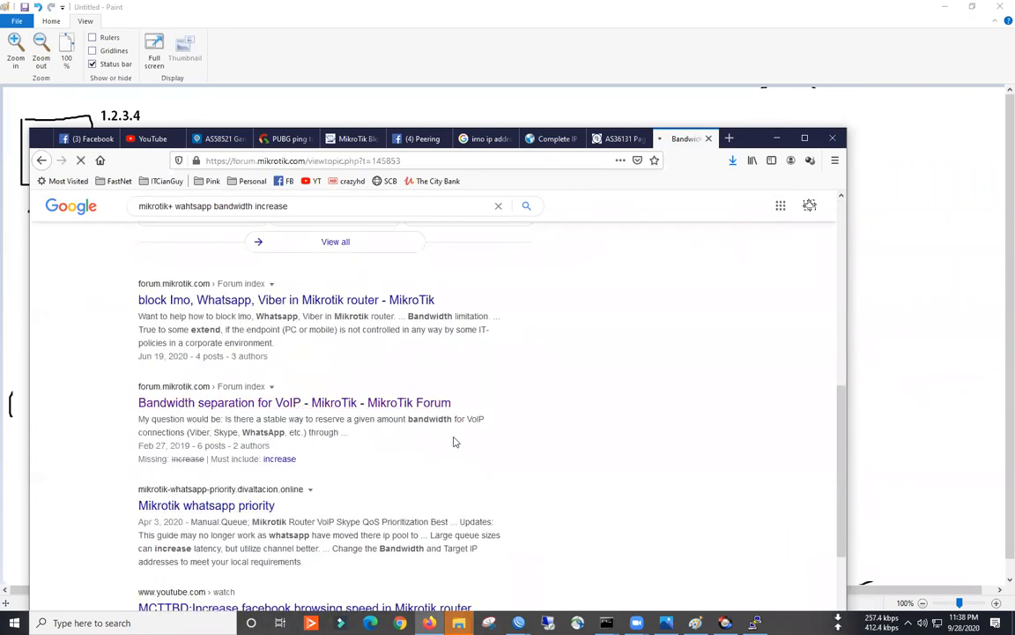
scroll(476, 441, down, 10)
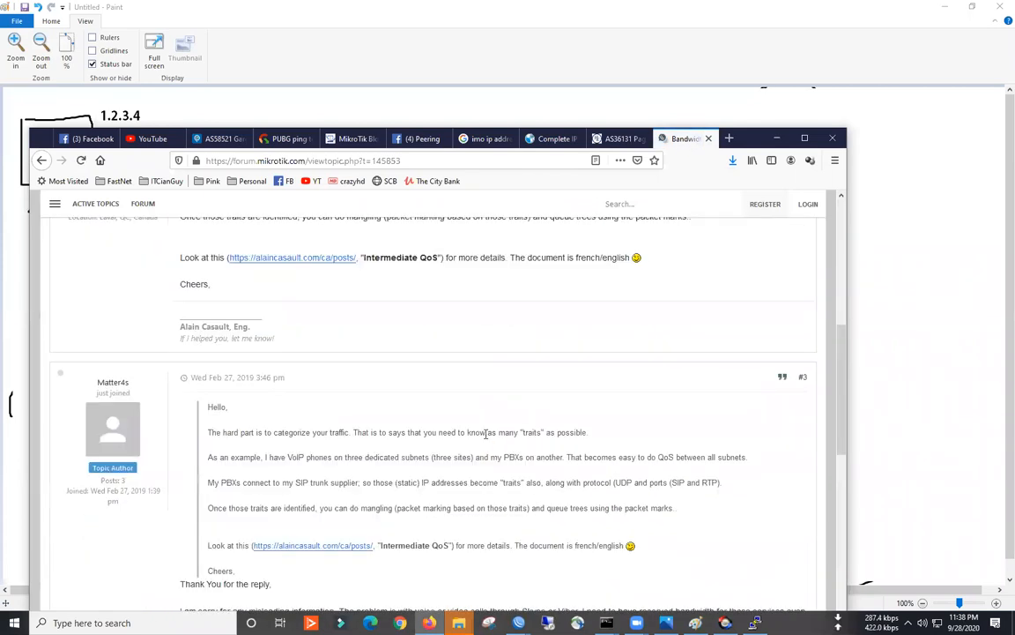
scroll(484, 438, down, 8)
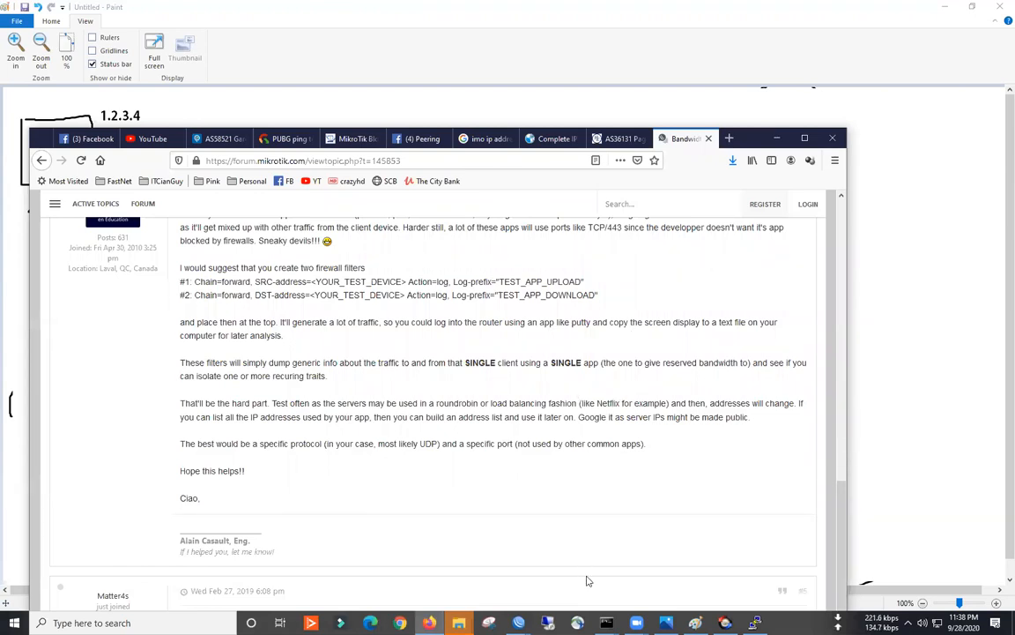
- Switch to WinBox, review the general settings and available actions of a new firewall filter rule, and discard the rule
mouse_move(518, 622)
click(542, 560)
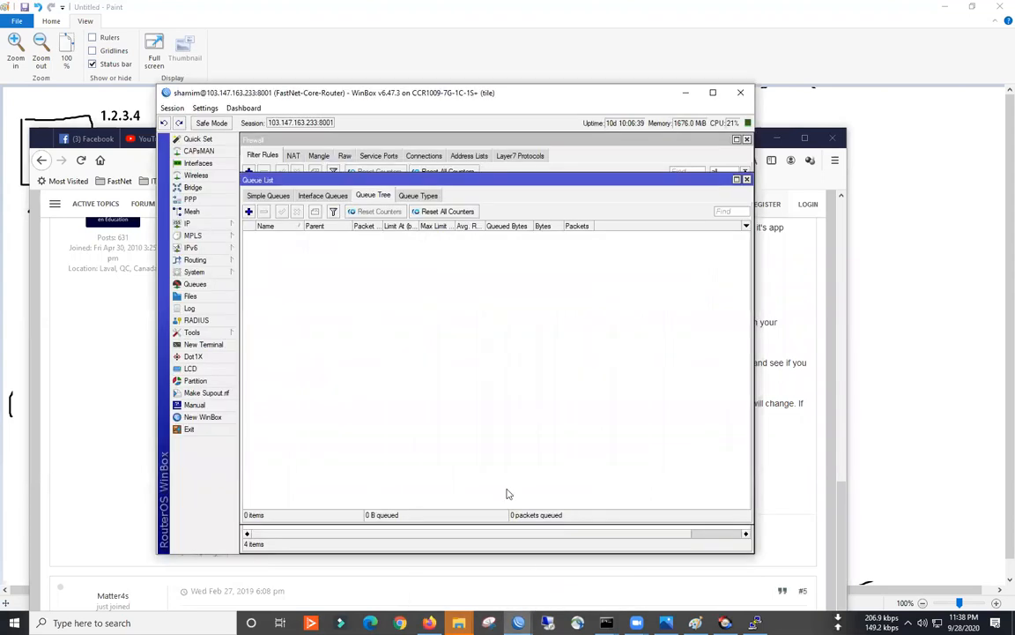
click(266, 157)
click(248, 171)
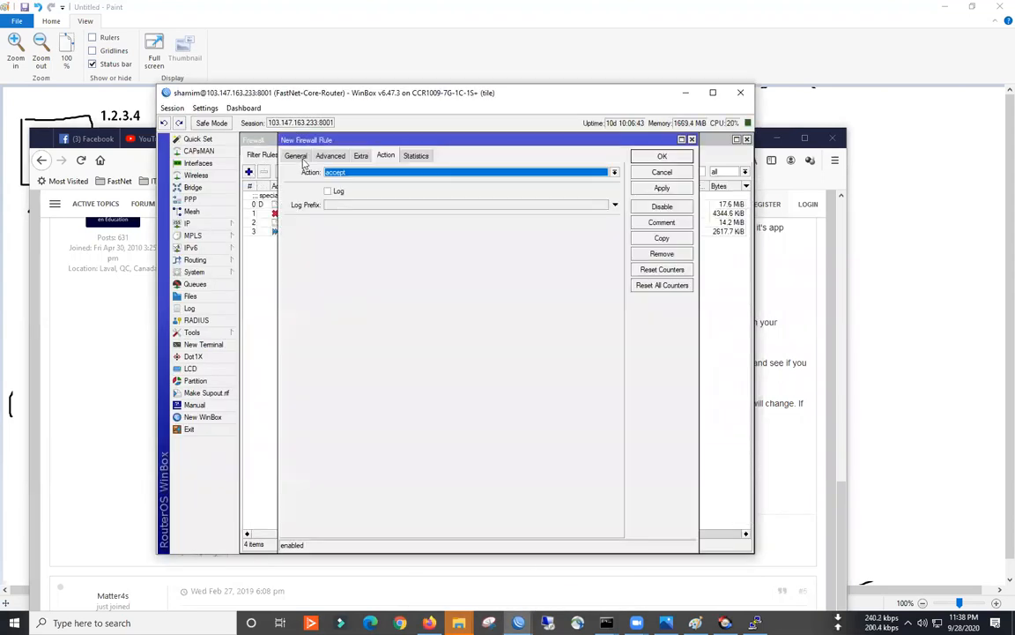
click(298, 156)
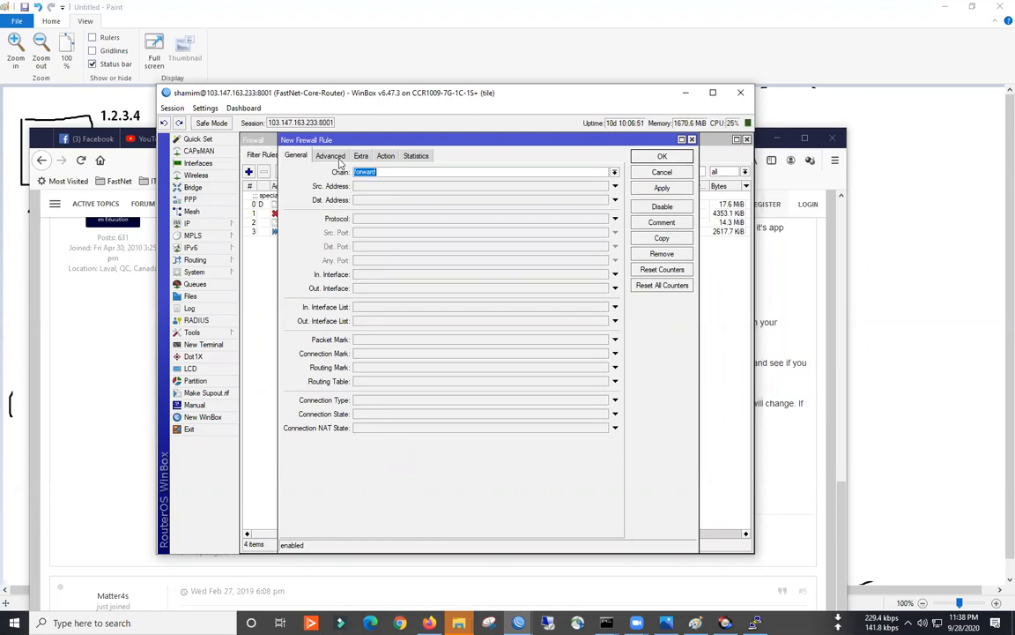
click(385, 155)
click(353, 172)
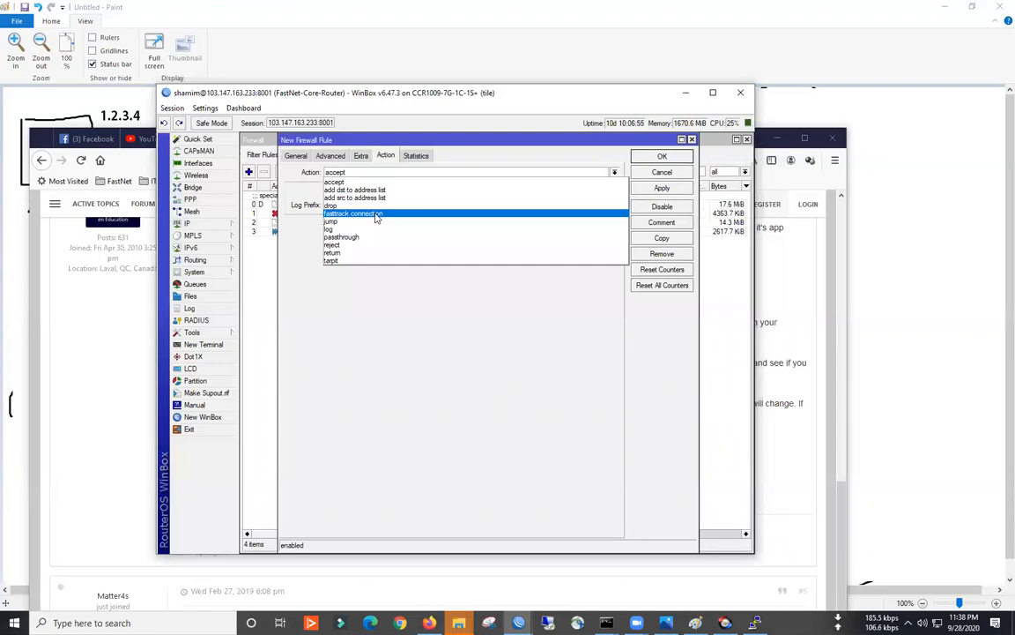
click(275, 145)
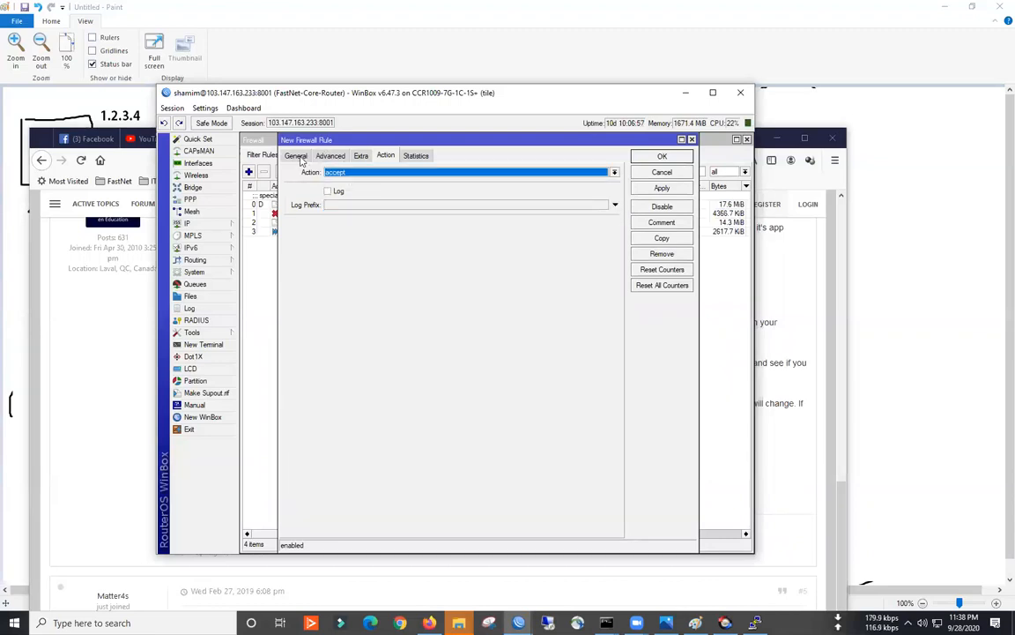
click(298, 157)
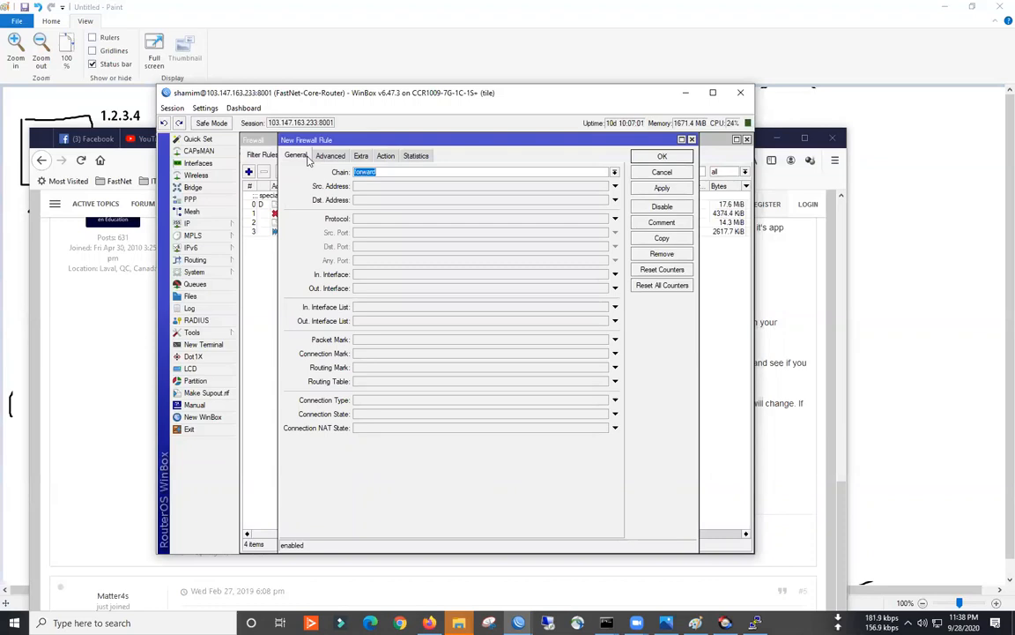
click(692, 140)
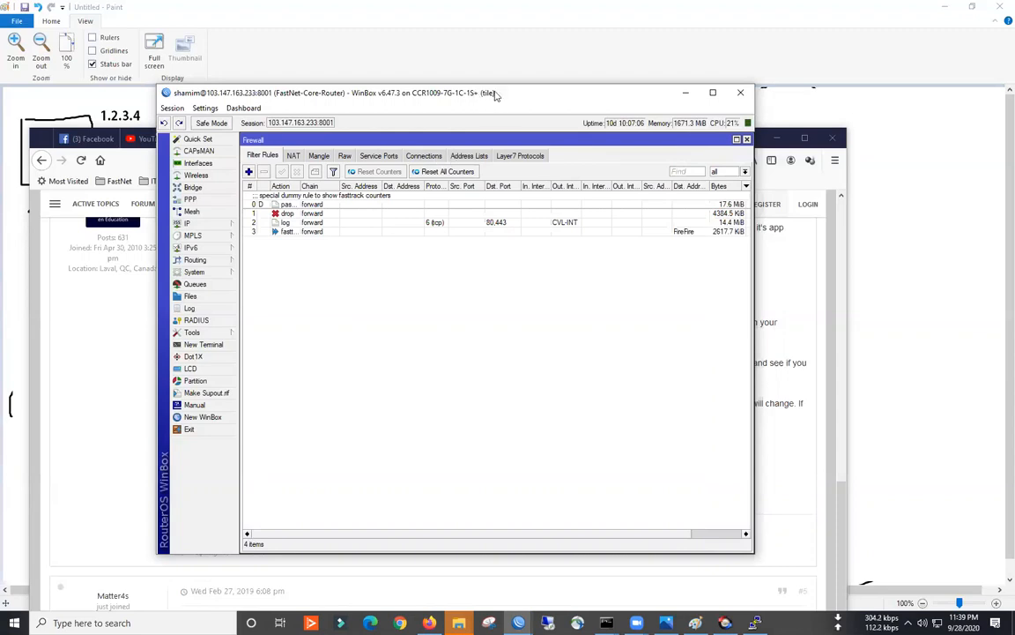
- Move the router window slightly down and view the firewall's tracked connections
drag(511, 93, 503, 126)
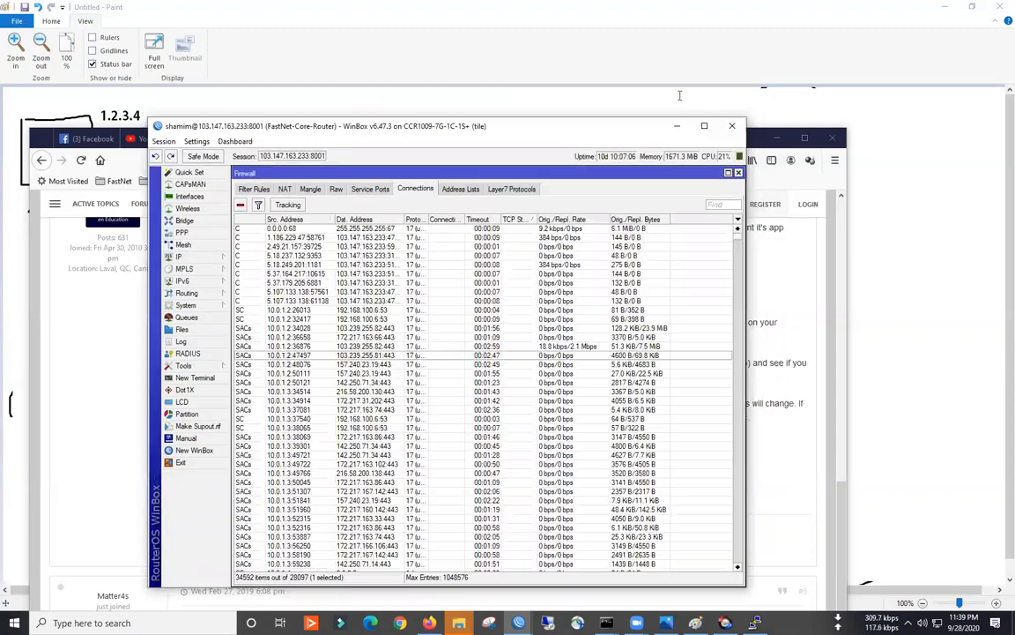
- Close the firewall and queue list windows and dismiss the unfinished new firewall rule
click(738, 174)
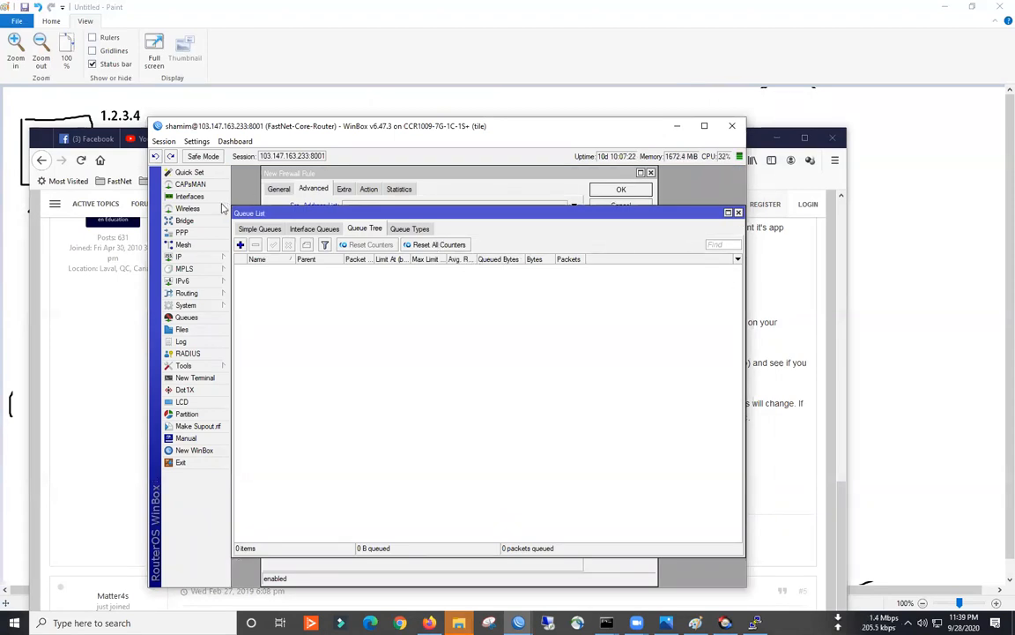
click(738, 214)
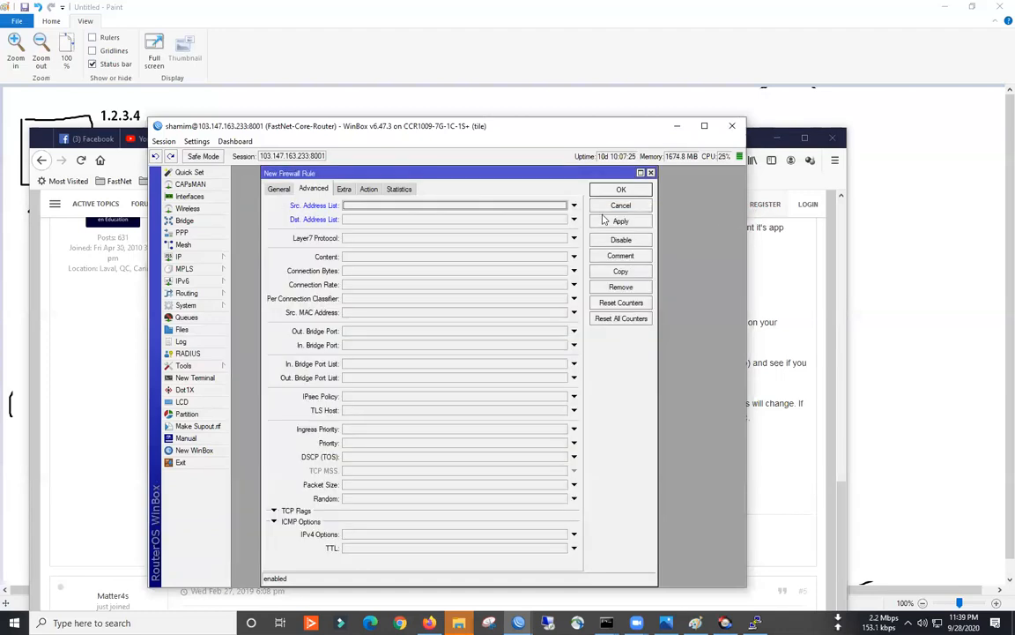
click(651, 172)
- Reopen the IP firewall, review the connection tracking settings and timeouts, and close them without changes
click(188, 257)
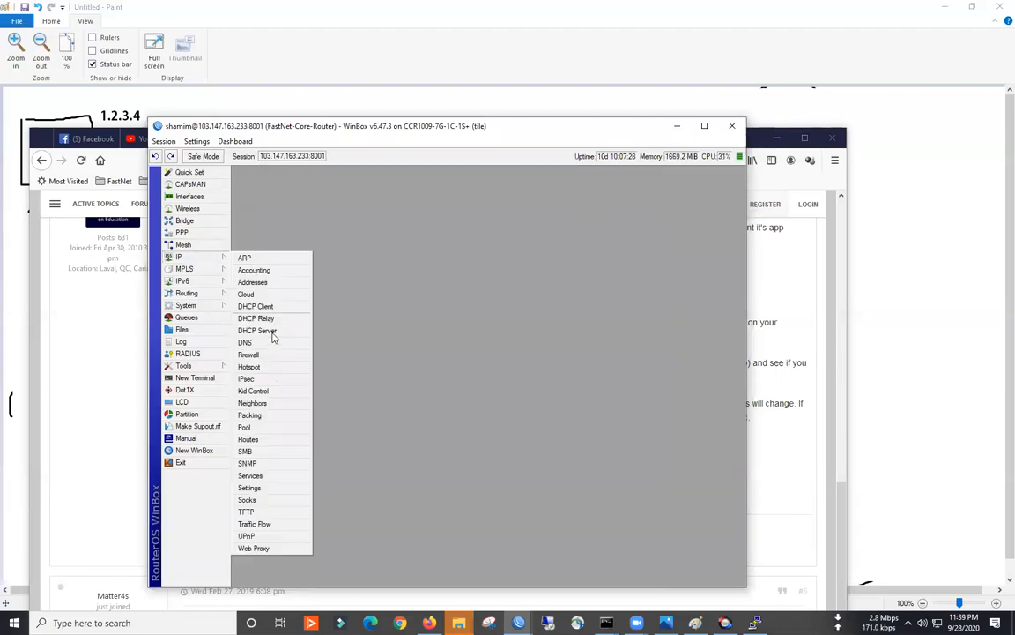
click(249, 354)
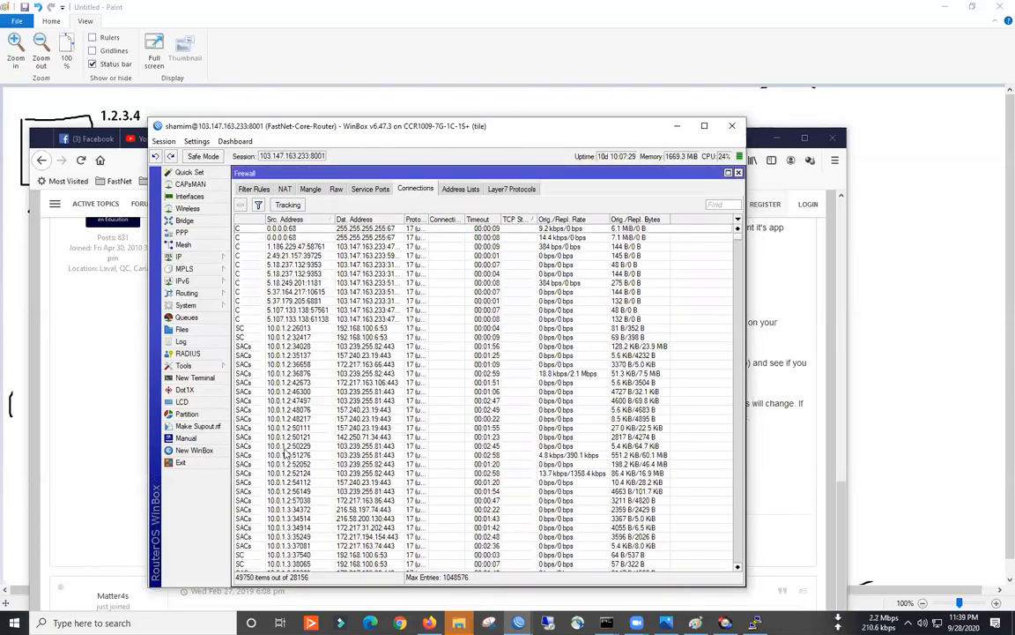
click(289, 206)
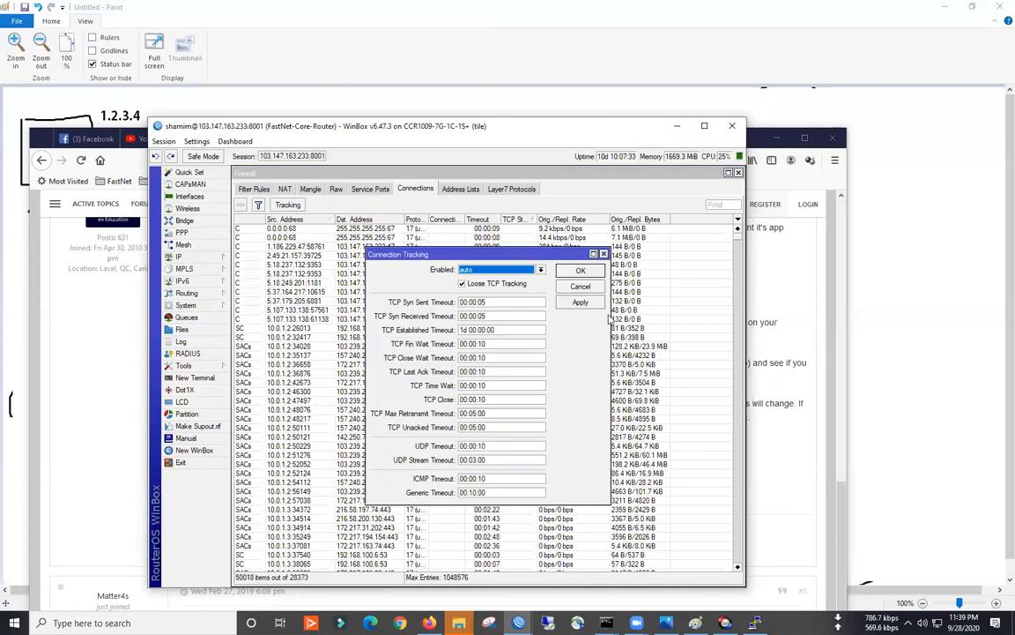
click(602, 287)
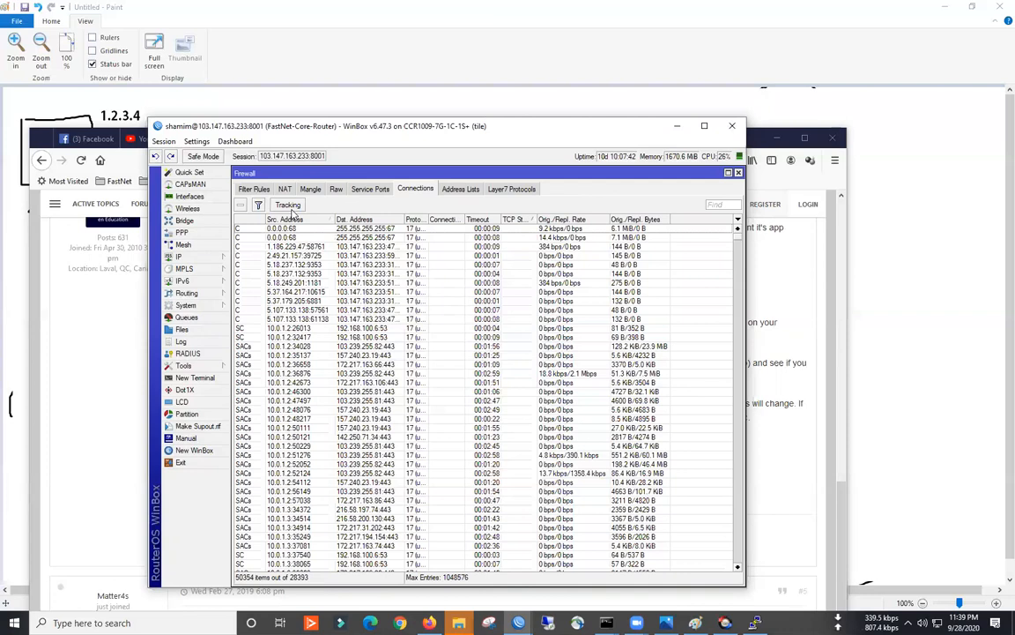
- Compare the firewall's filter rules with its NAT rules and return to the filter rules
click(258, 190)
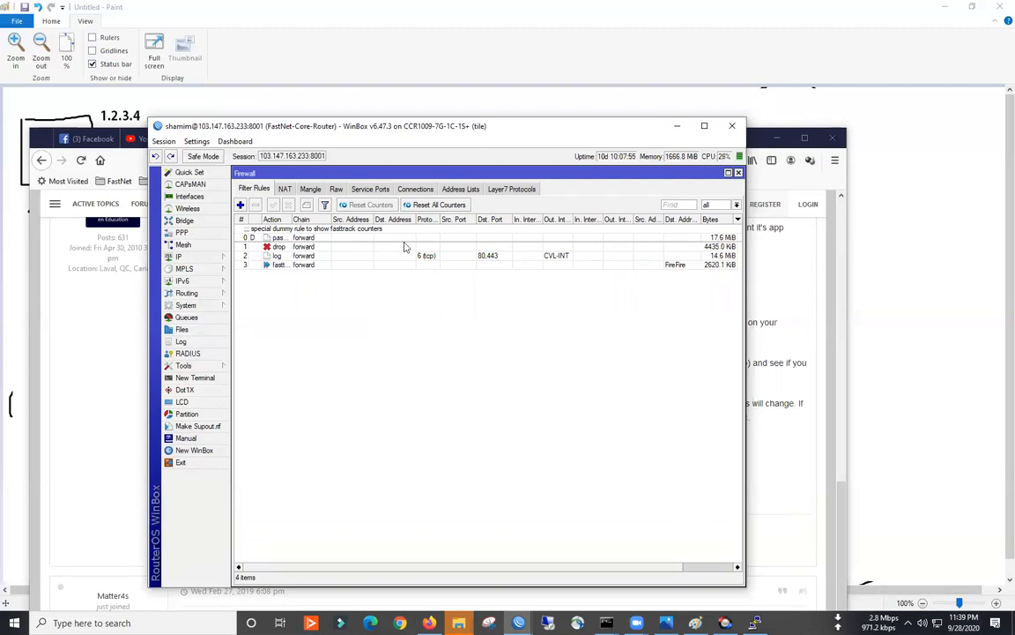
click(284, 190)
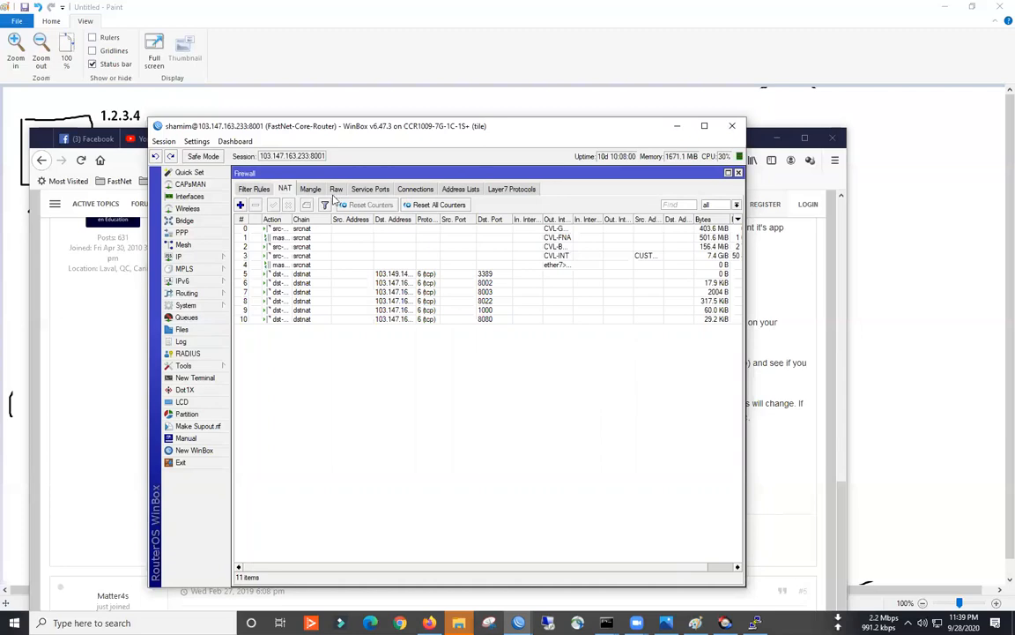
click(256, 189)
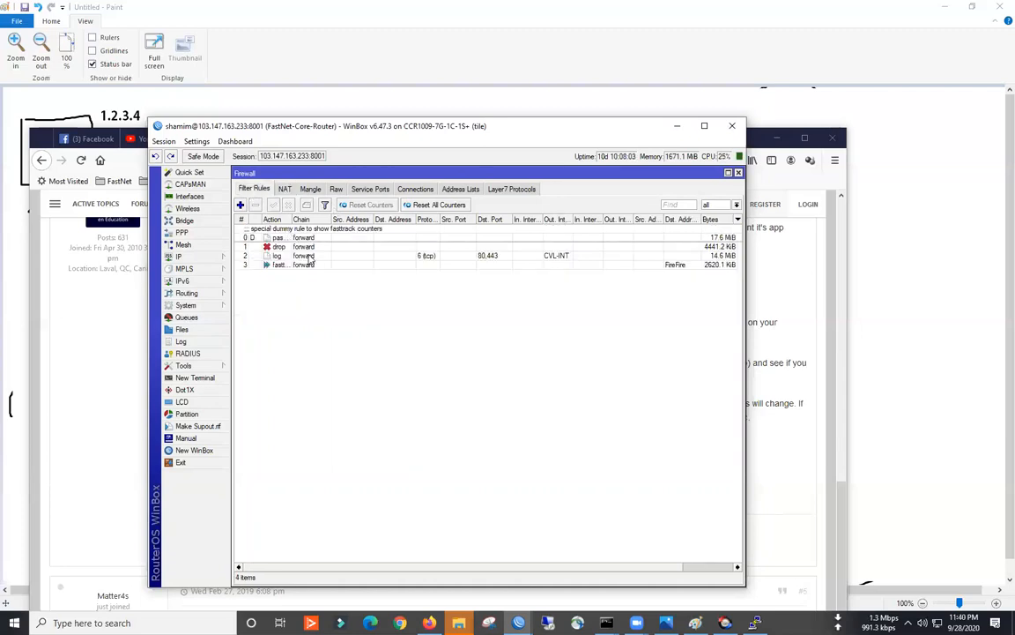
click(280, 190)
click(254, 188)
click(241, 205)
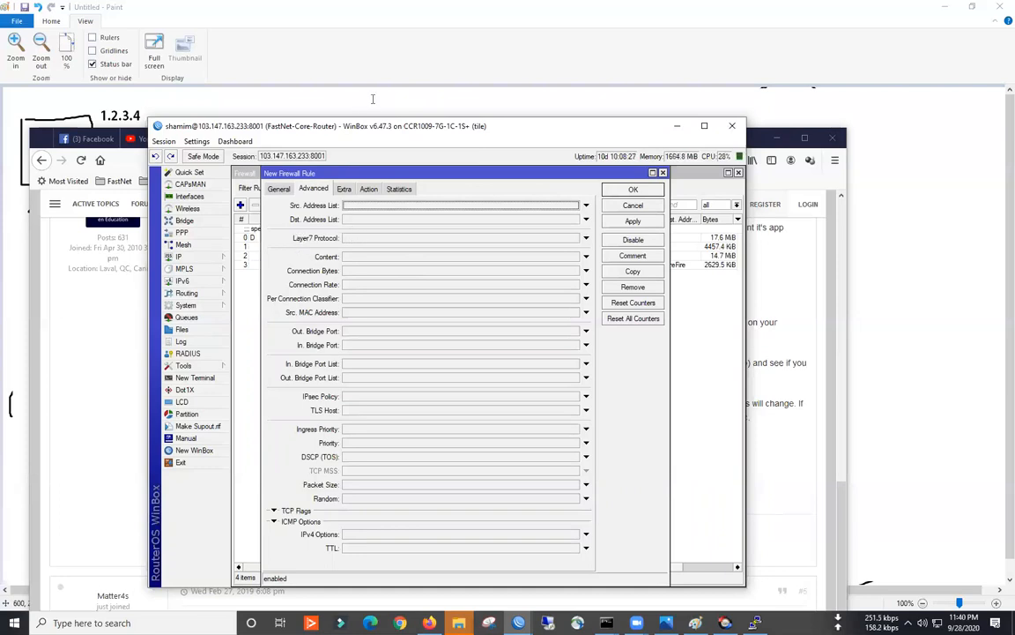
click(461, 346)
text(www.bdjobs)
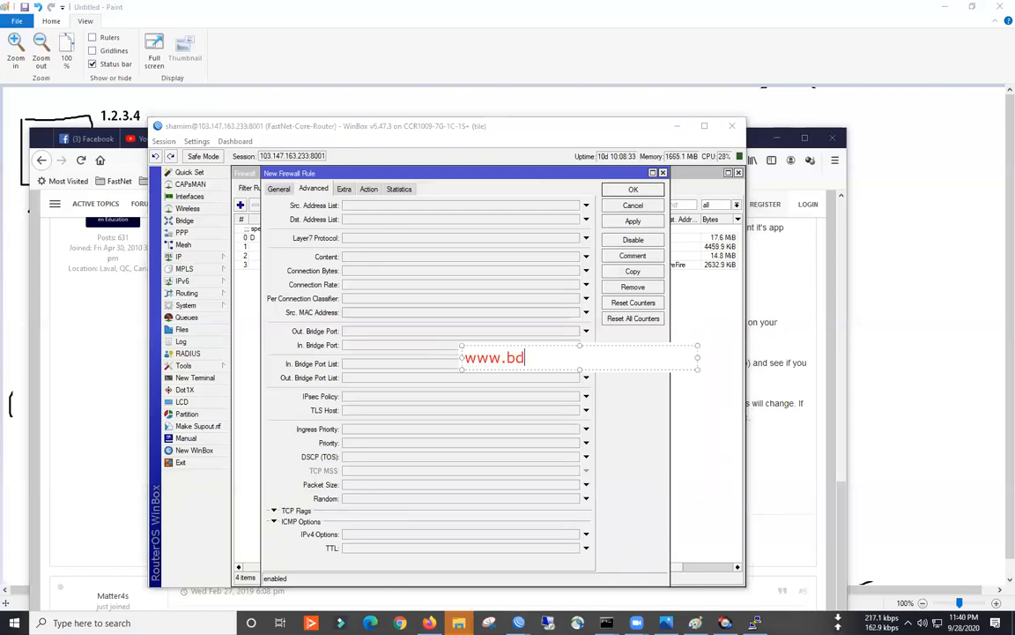
text(om)
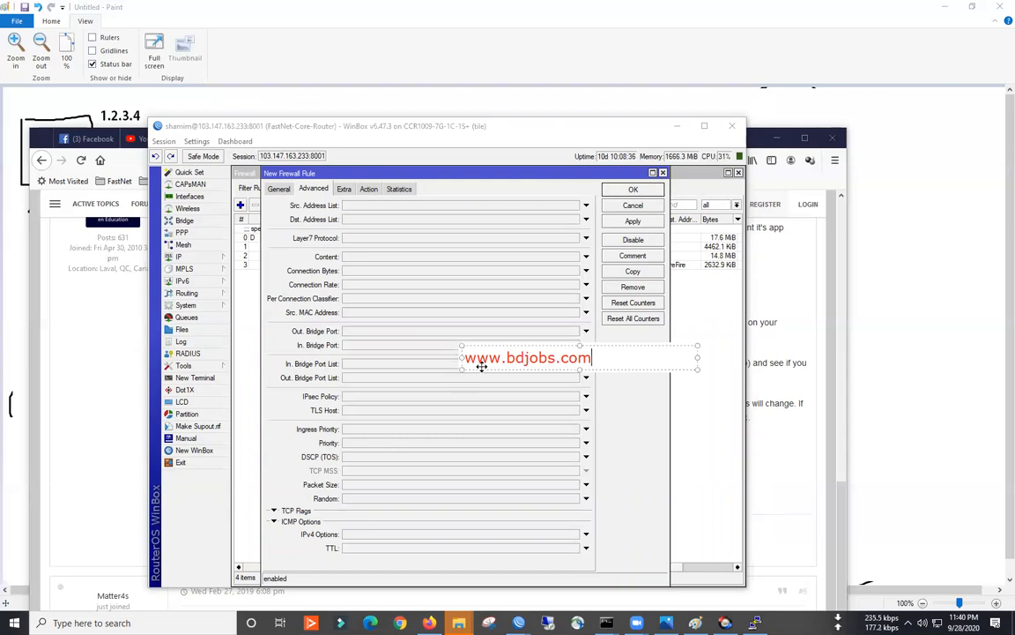
shift+click(510, 358)
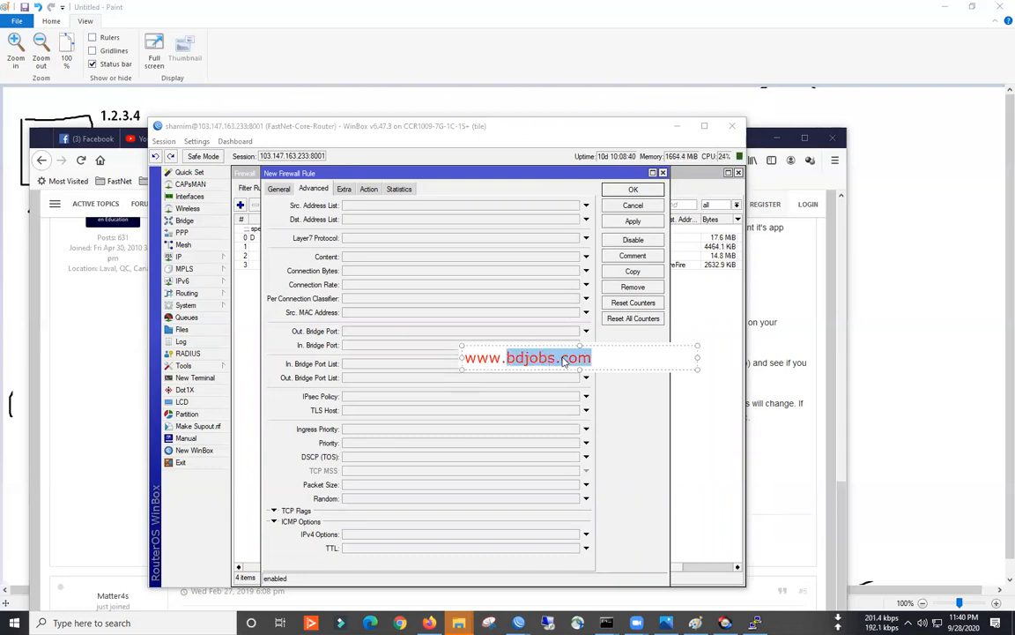
click(381, 258)
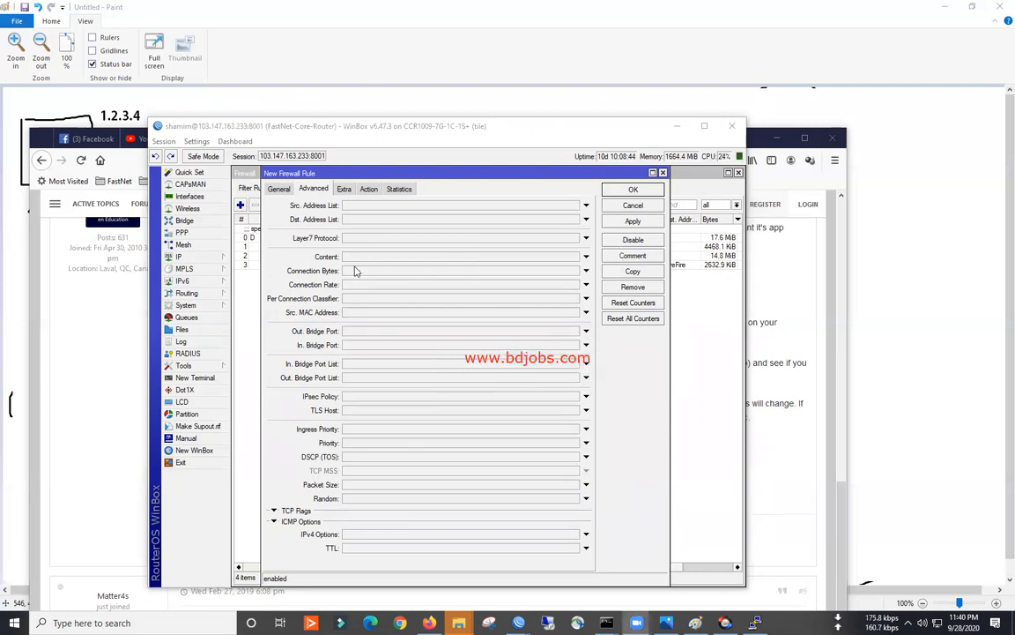
click(386, 257)
text(www.bdjobs.com)
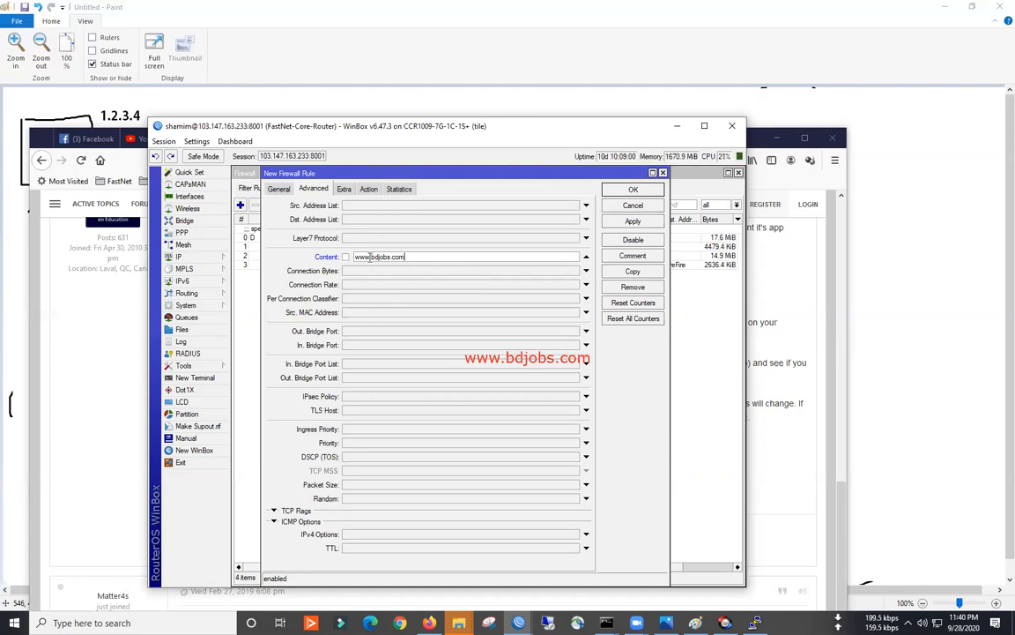
drag(371, 257, 322, 232)
key(BackSpace)
drag(391, 257, 324, 232)
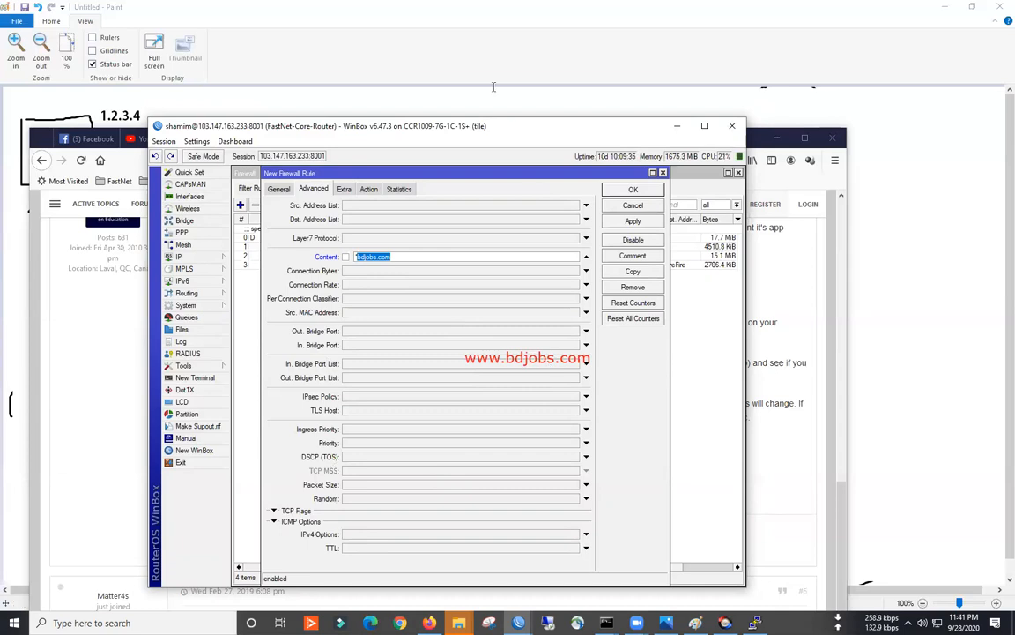
click(510, 362)
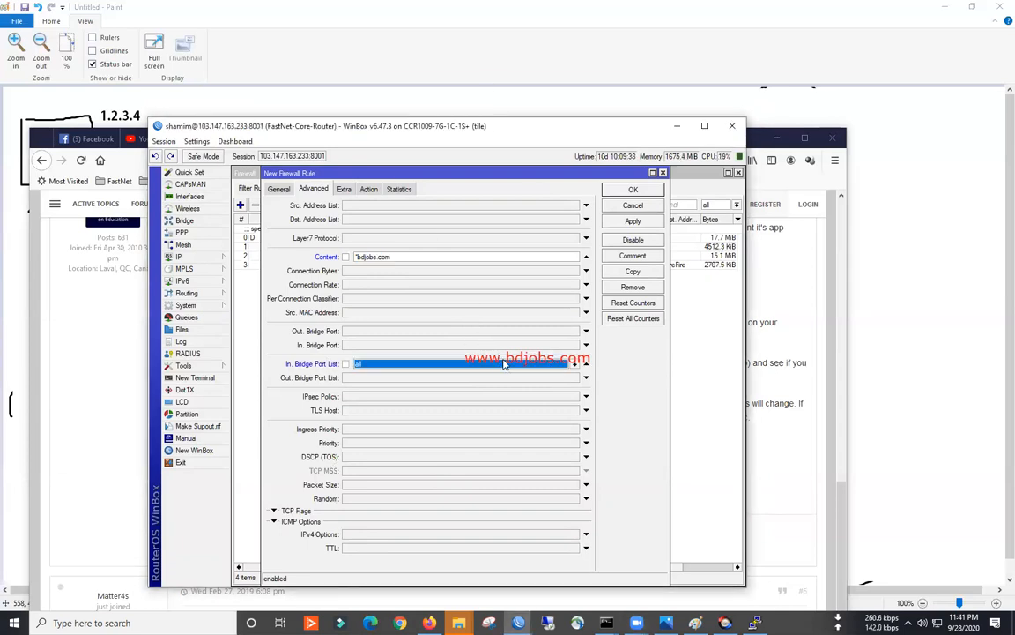
click(586, 363)
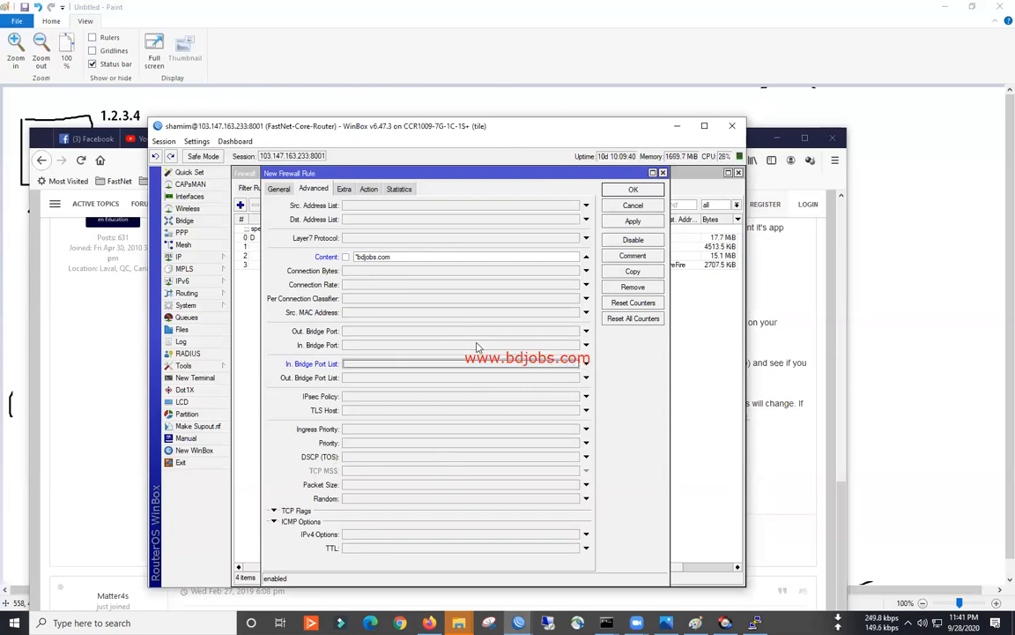